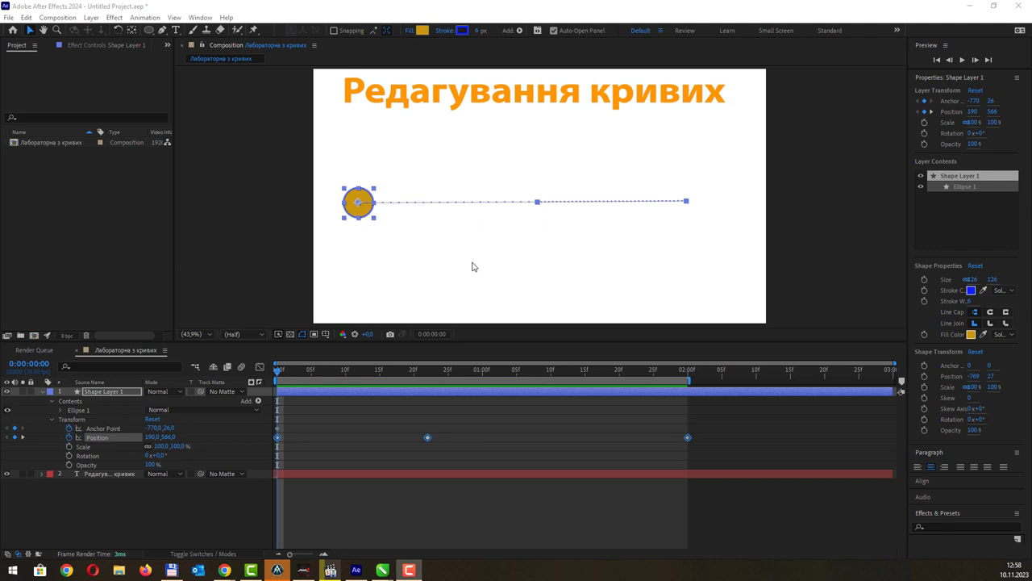
Preview the circle's motion, then rewind the time indicator to the first frame
left_click(595, 18)
key("space")
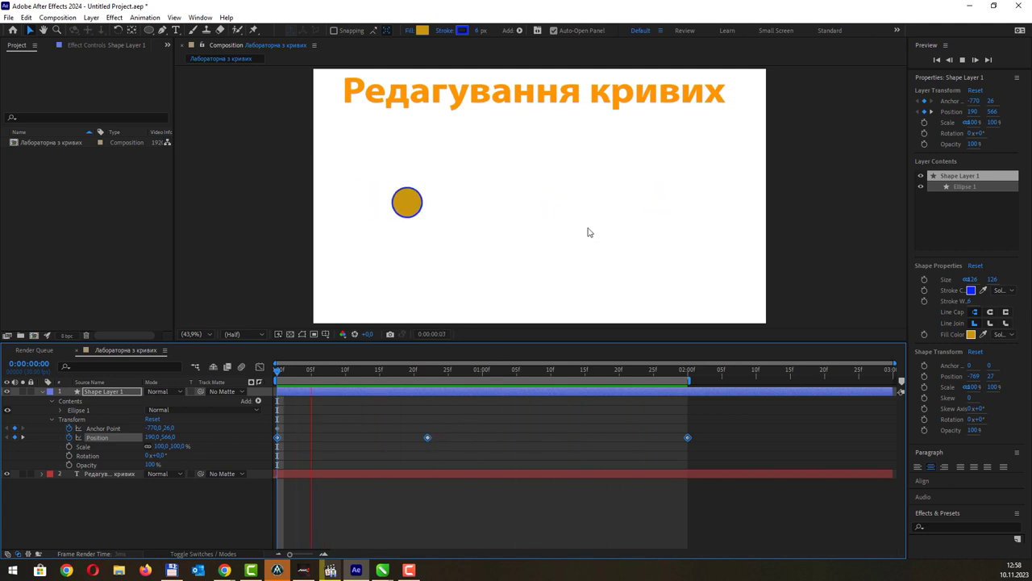
key("space")
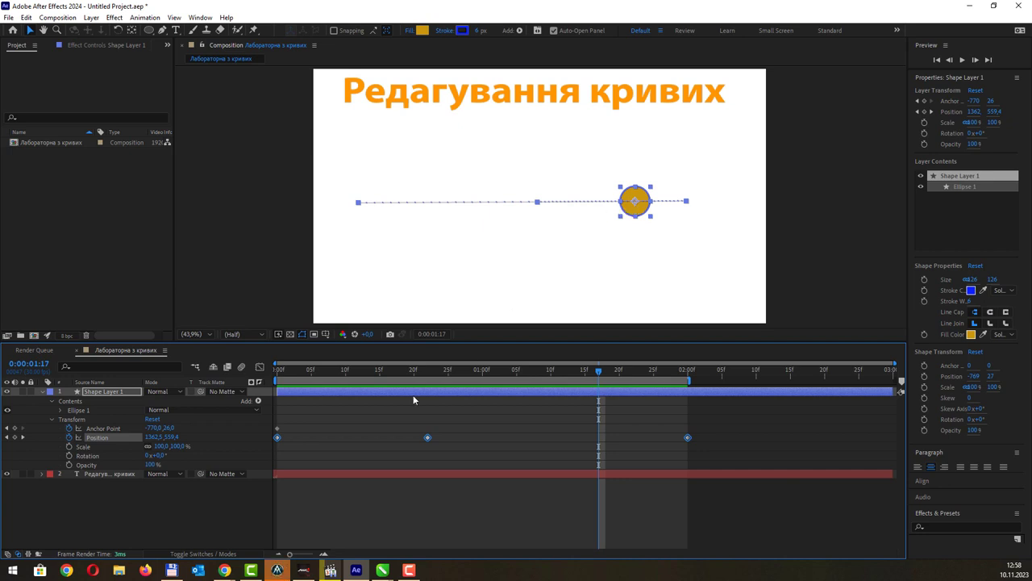
left_click_drag(598, 374, 254, 379)
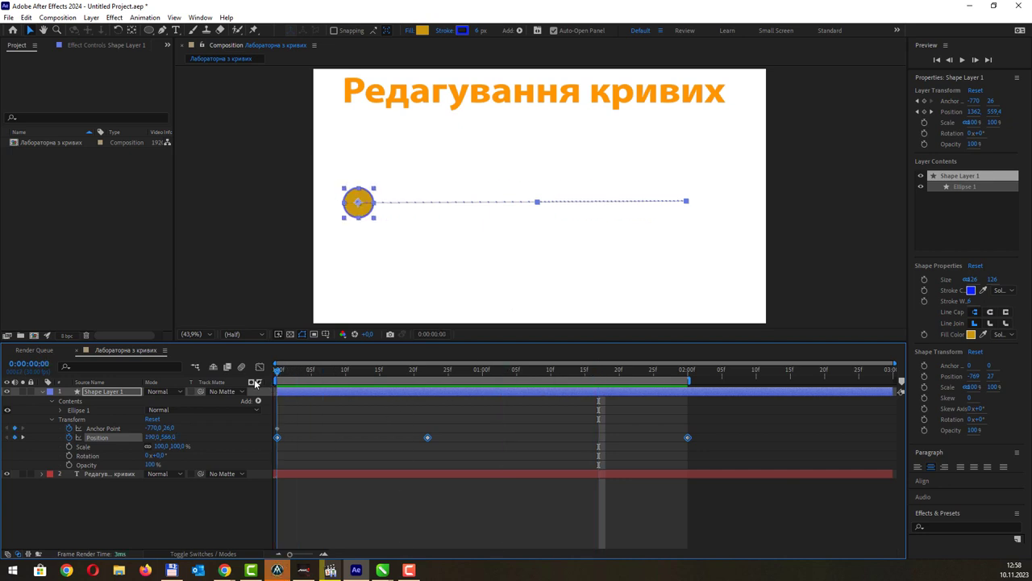
Show the Position speed graph and select its keyframes, from the speed drop to 2:00
left_click(260, 366)
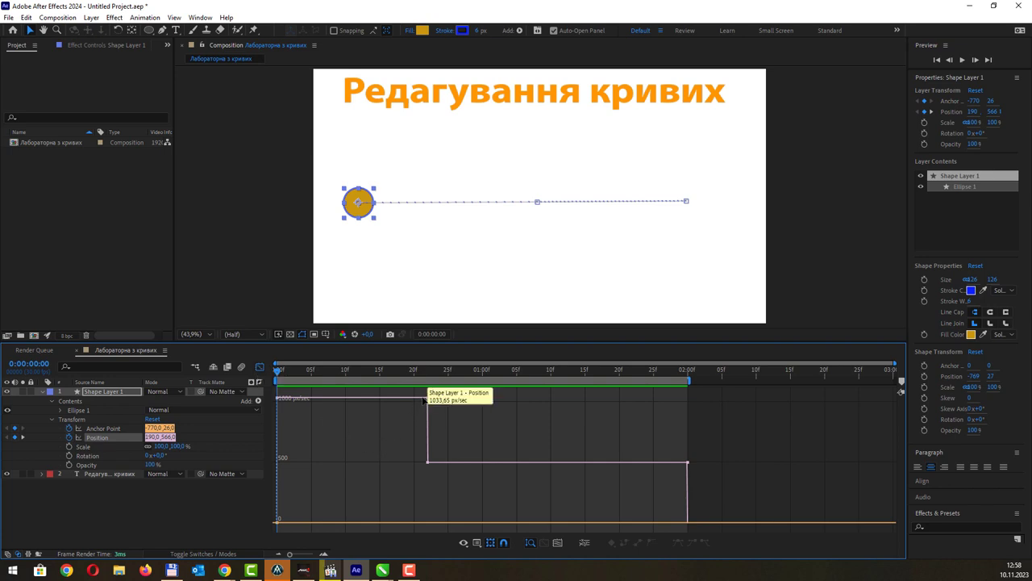
mouse_move(452, 464)
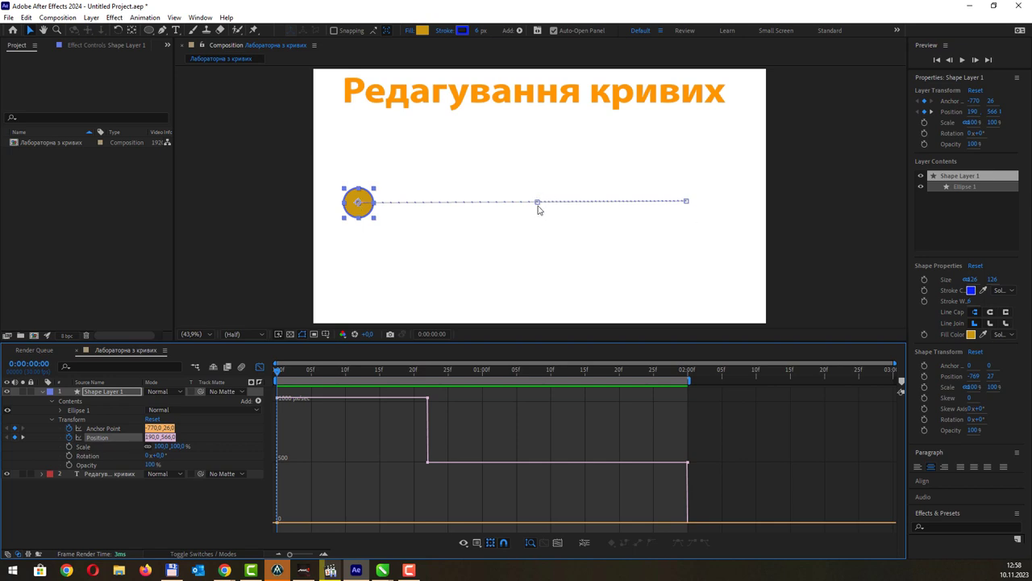
left_click_drag(266, 401, 269, 406)
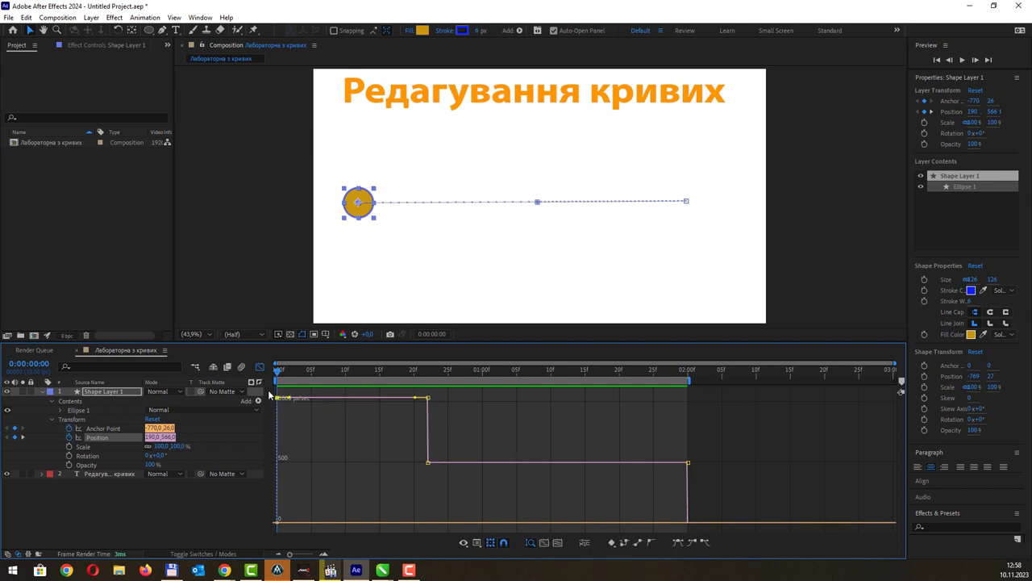
left_click_drag(415, 407, 435, 397)
mouse_move(427, 404)
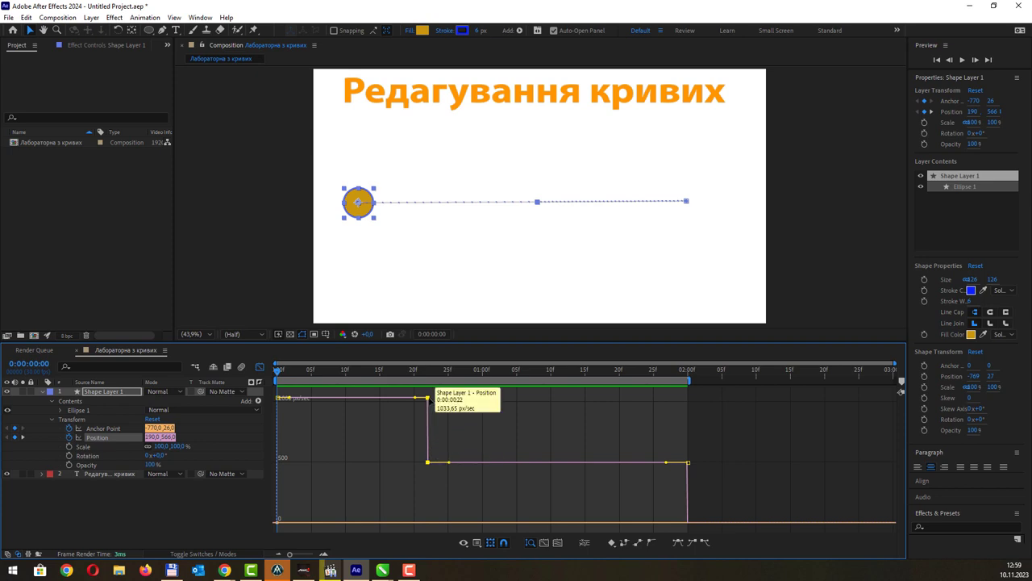
left_click_drag(445, 475, 410, 394)
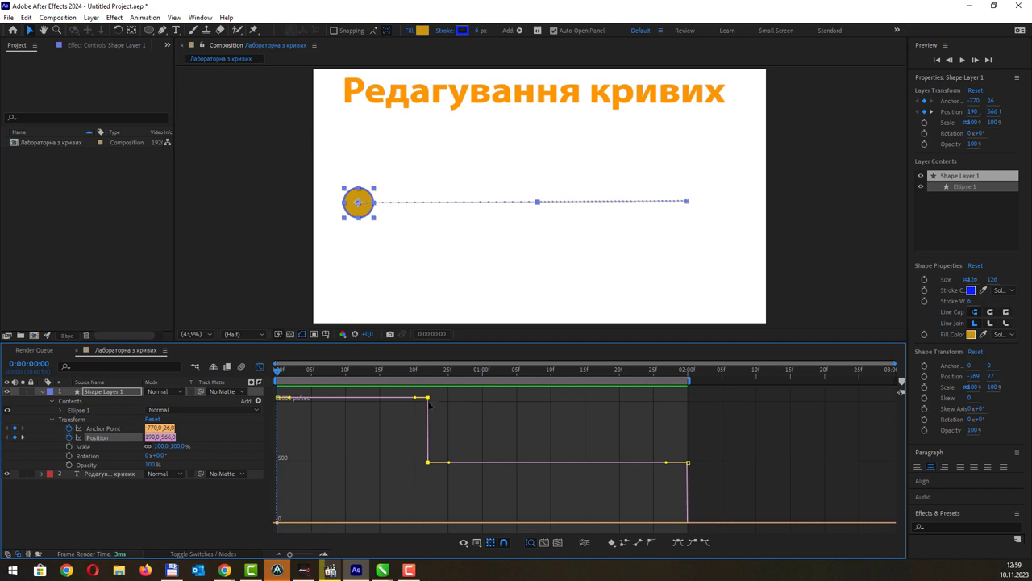
mouse_move(428, 399)
mouse_move(428, 463)
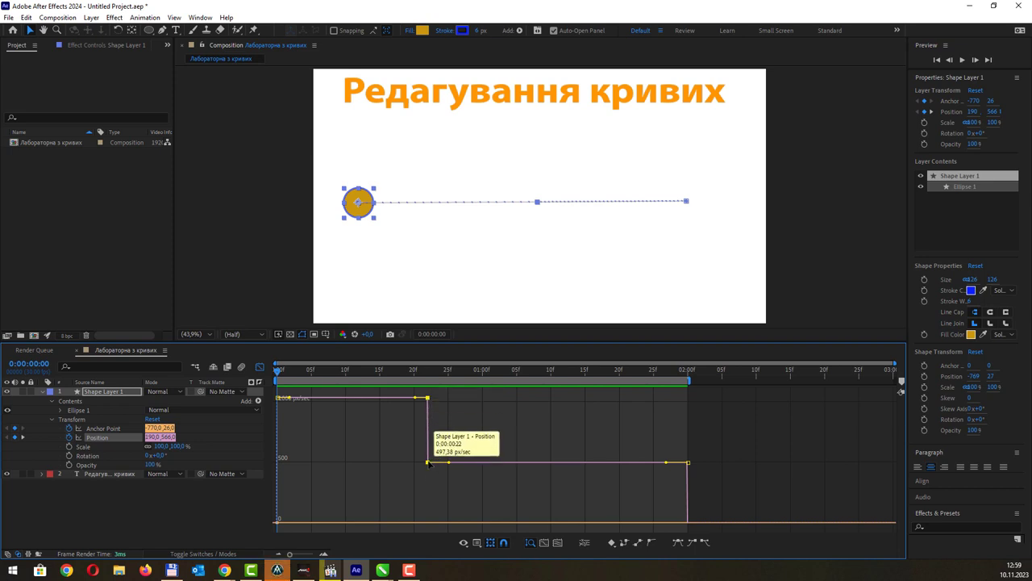
left_click(428, 462)
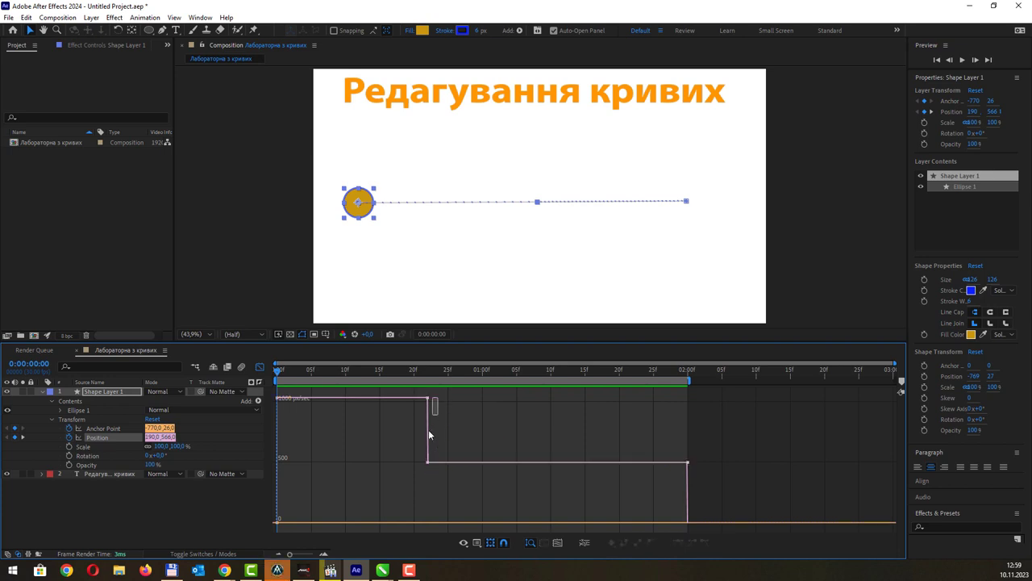
left_click(686, 463)
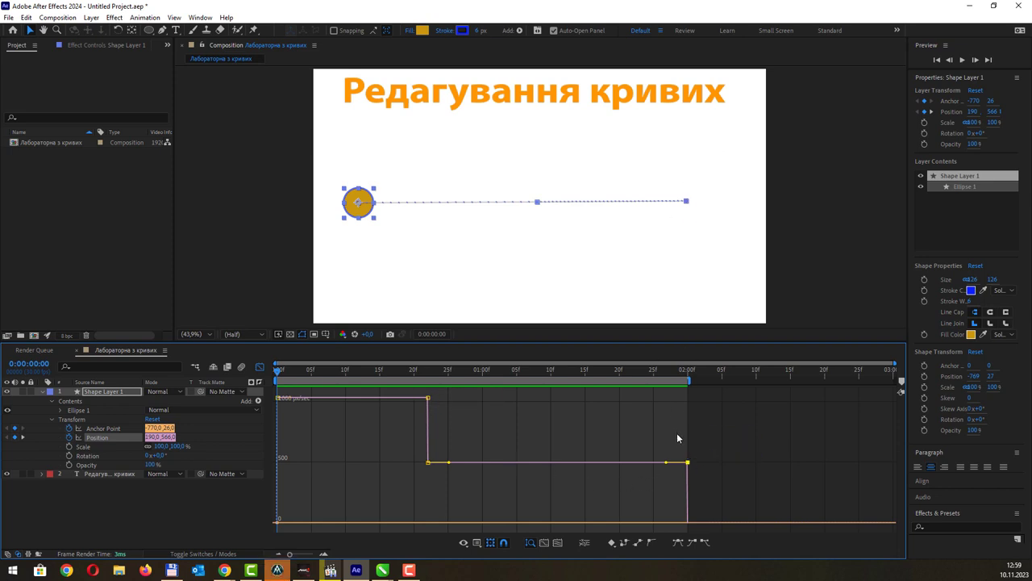
mouse_move(688, 463)
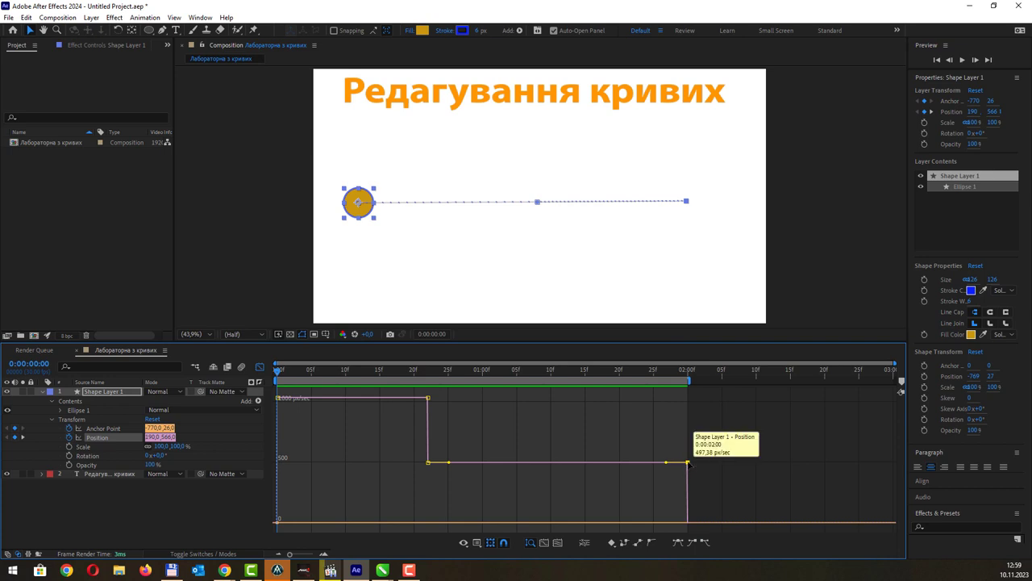
right_click(607, 411)
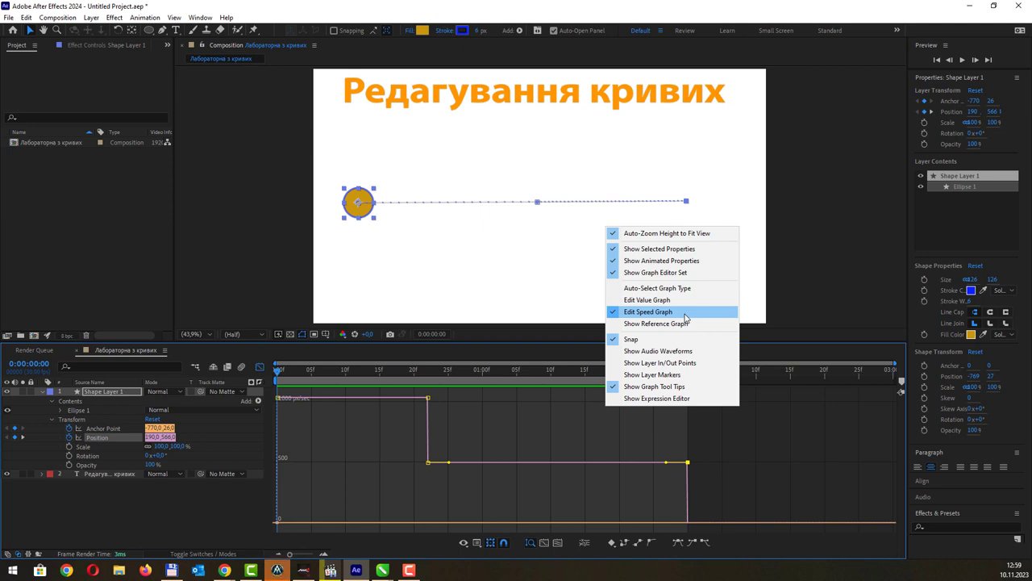
left_click(682, 299)
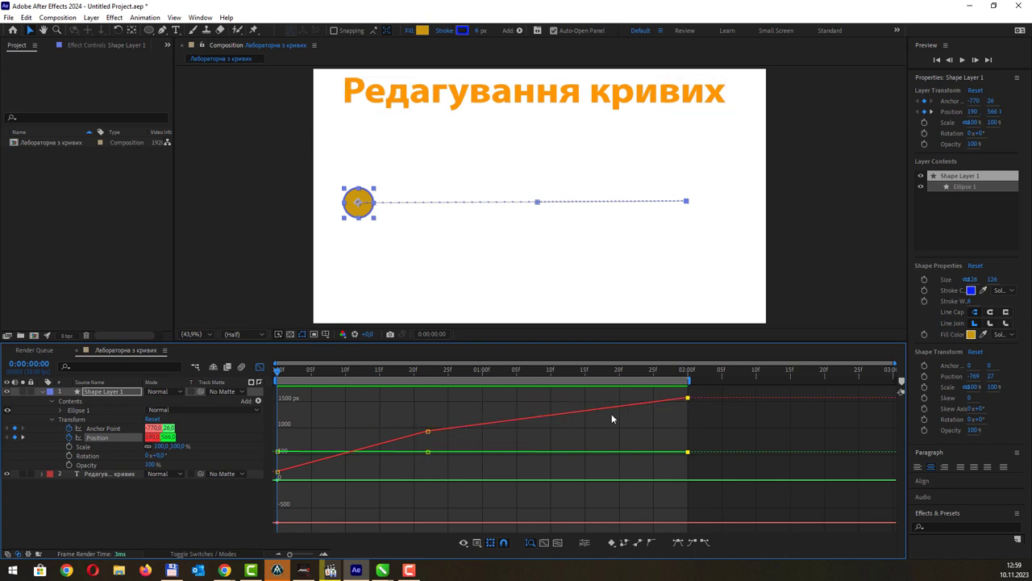
right_click(588, 421)
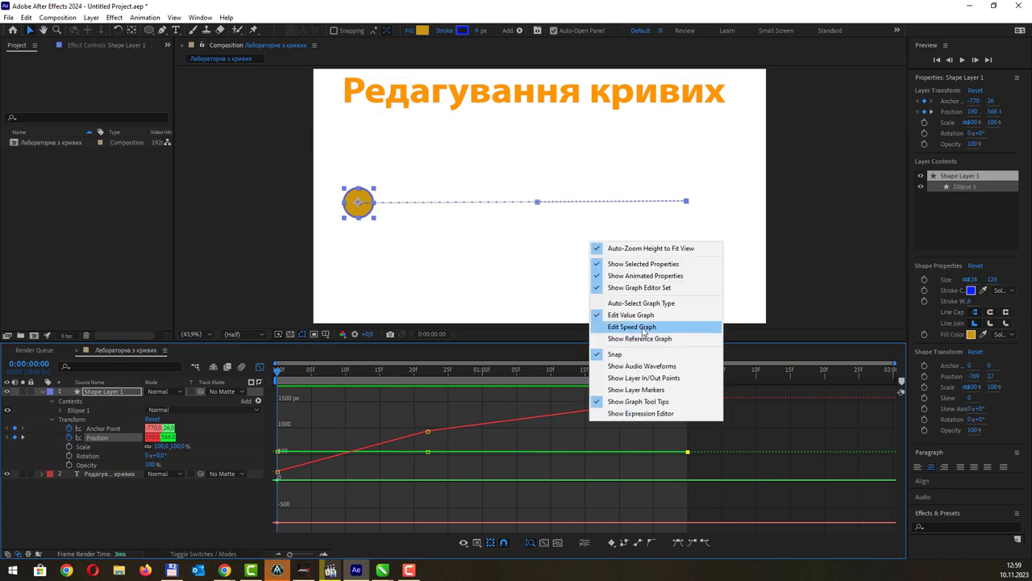
left_click(632, 326)
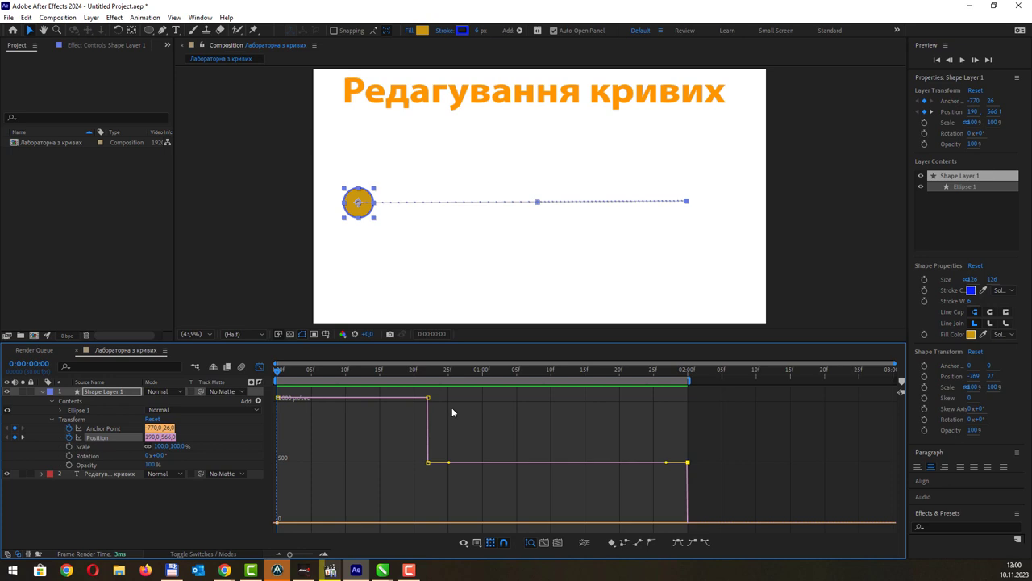
mouse_move(401, 373)
left_mouse_down()
mouse_move(450, 375)
mouse_move(393, 378)
left_mouse_up()
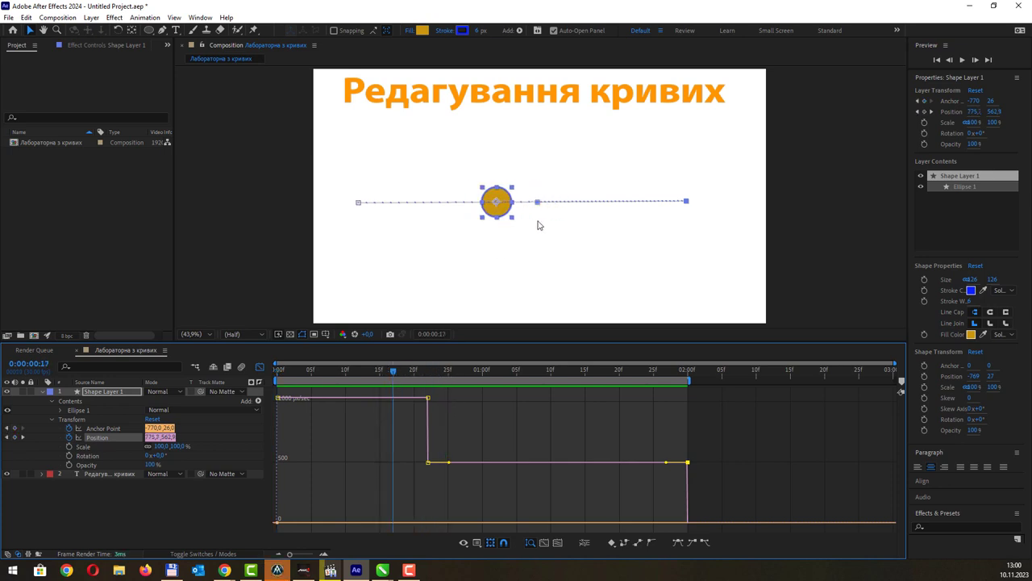
key("space")
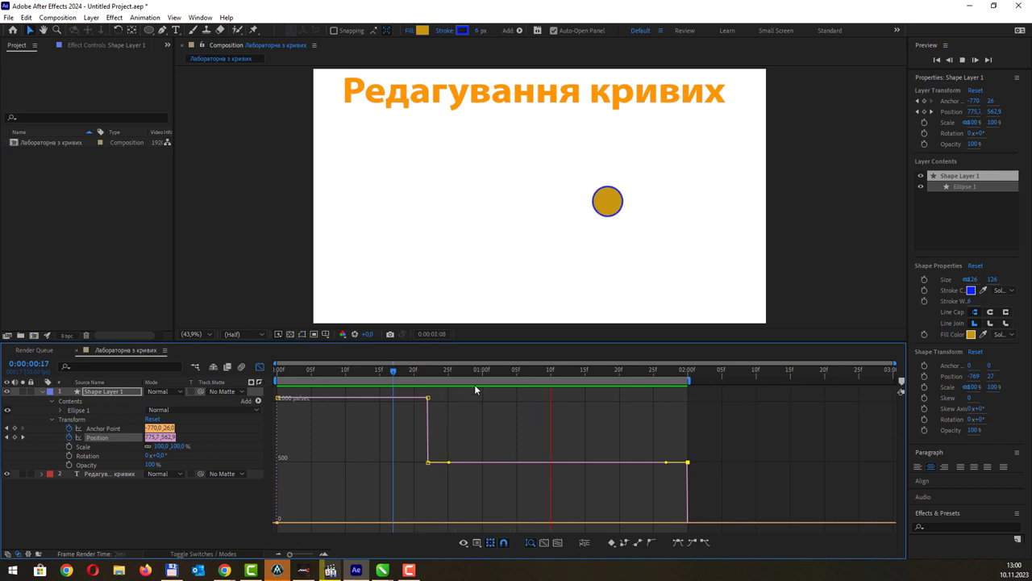
key("space")
left_click_drag(615, 376, 373, 376)
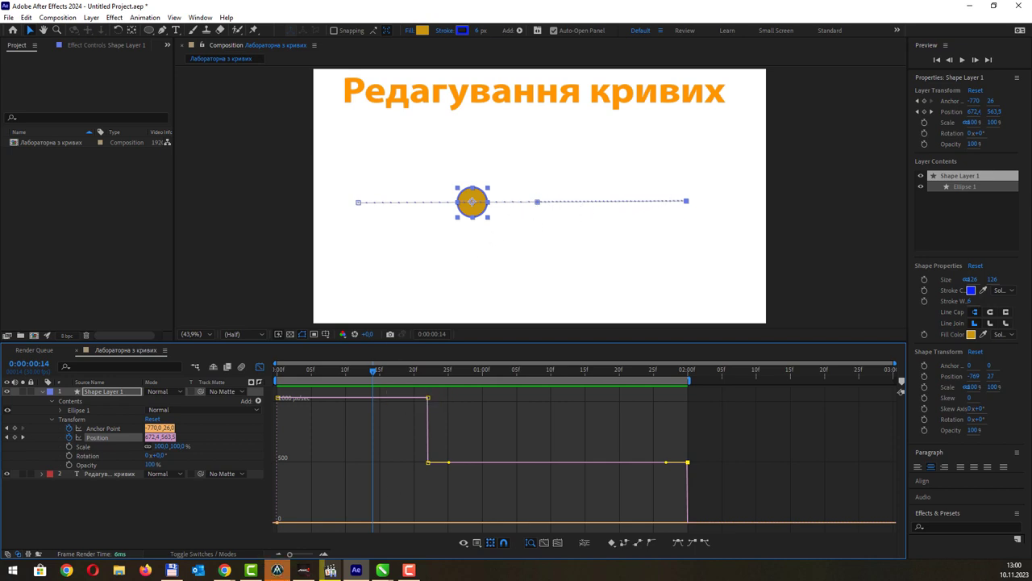
mouse_move(345, 506)
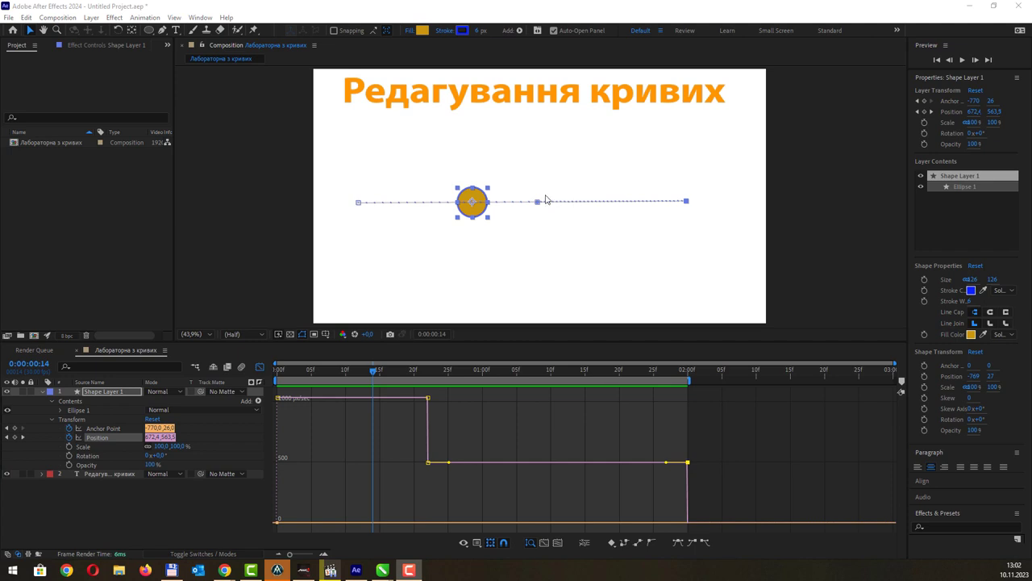
Marquee-select the two keyframes at the speed drop and convert them to Auto Bezier
left_click(443, 408)
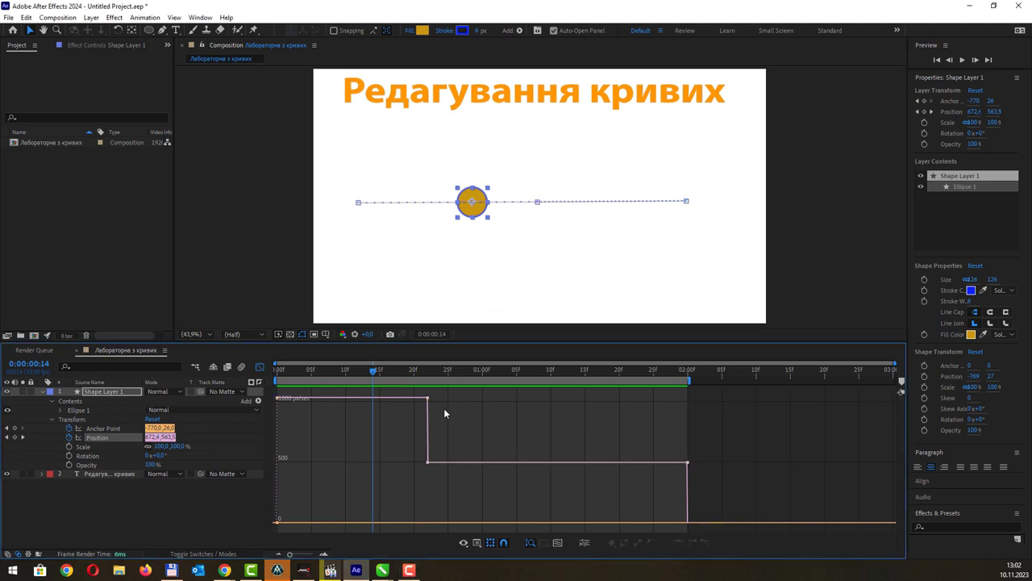
left_click_drag(419, 392, 452, 467)
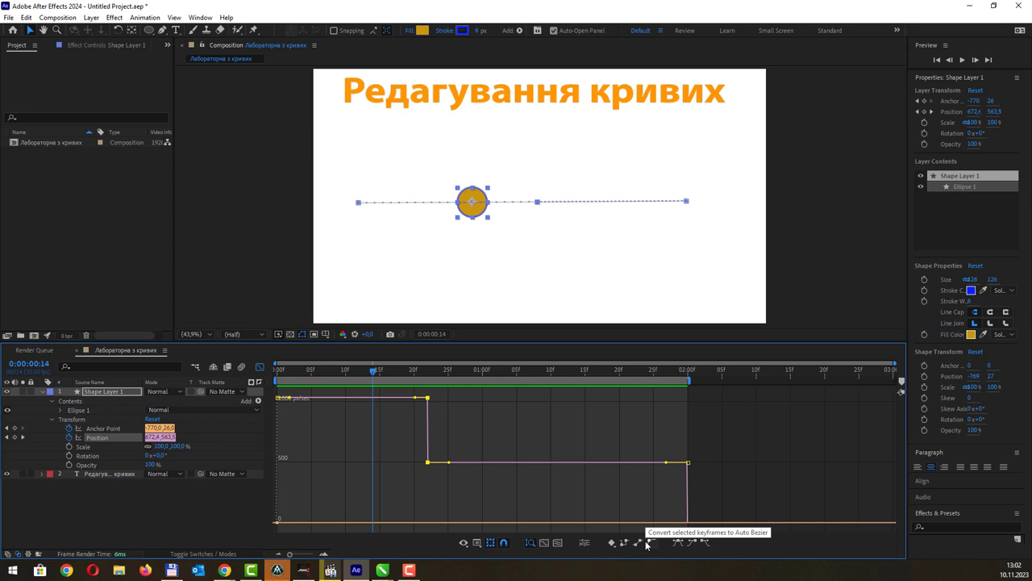
left_click(646, 545)
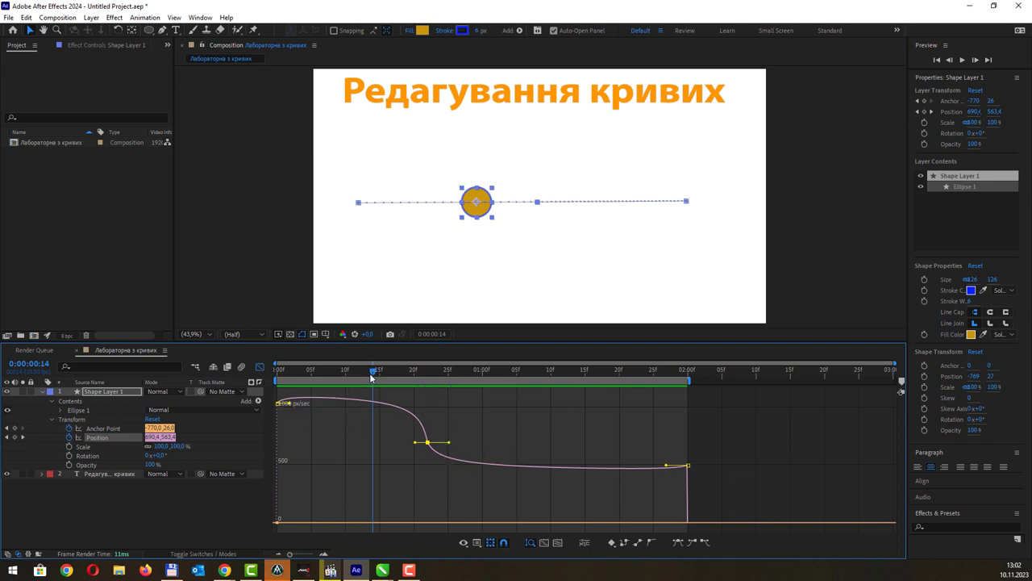
Preview the smoothed motion, then widen the middle keyframe's incoming influence to about 26%
left_click_drag(372, 370, 263, 367)
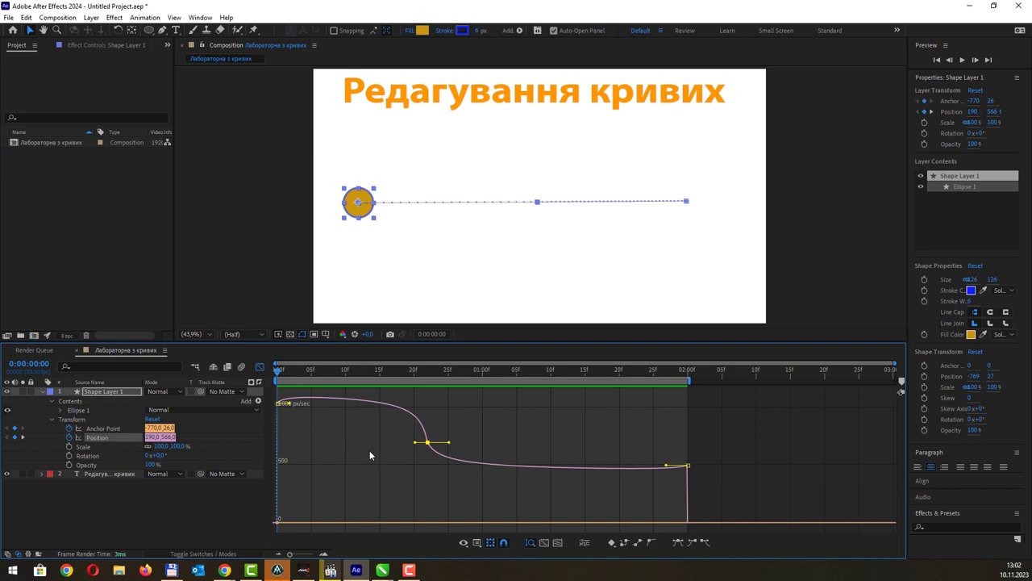
key("space")
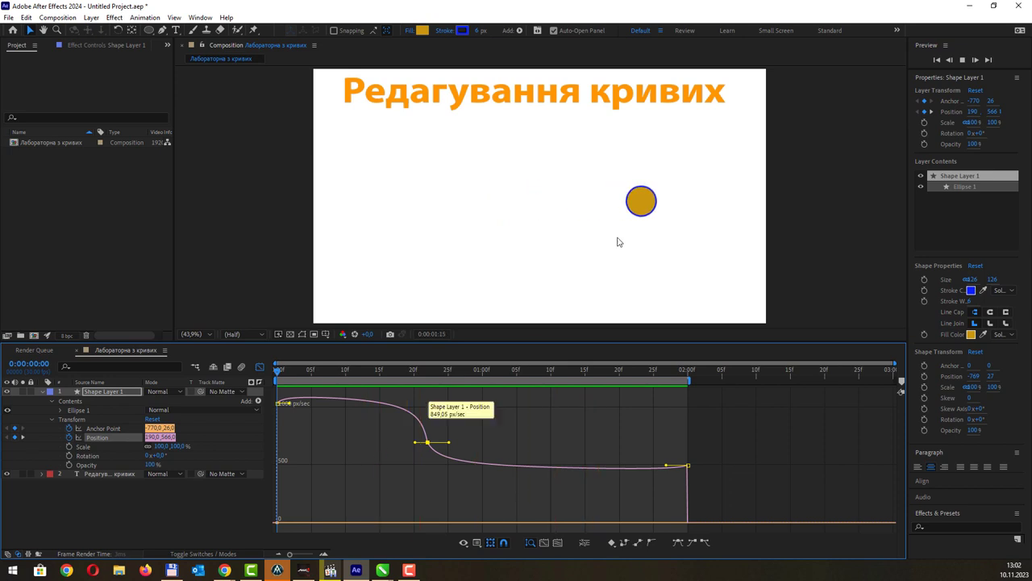
key("space")
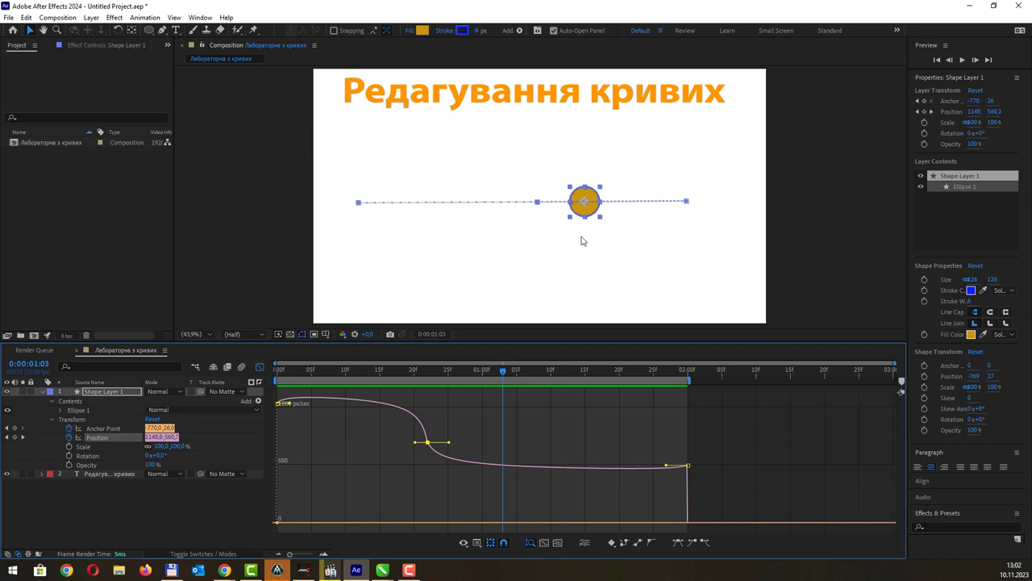
left_click(426, 442)
mouse_move(414, 443)
left_mouse_down()
mouse_move(400, 449)
mouse_move(461, 449)
left_mouse_up()
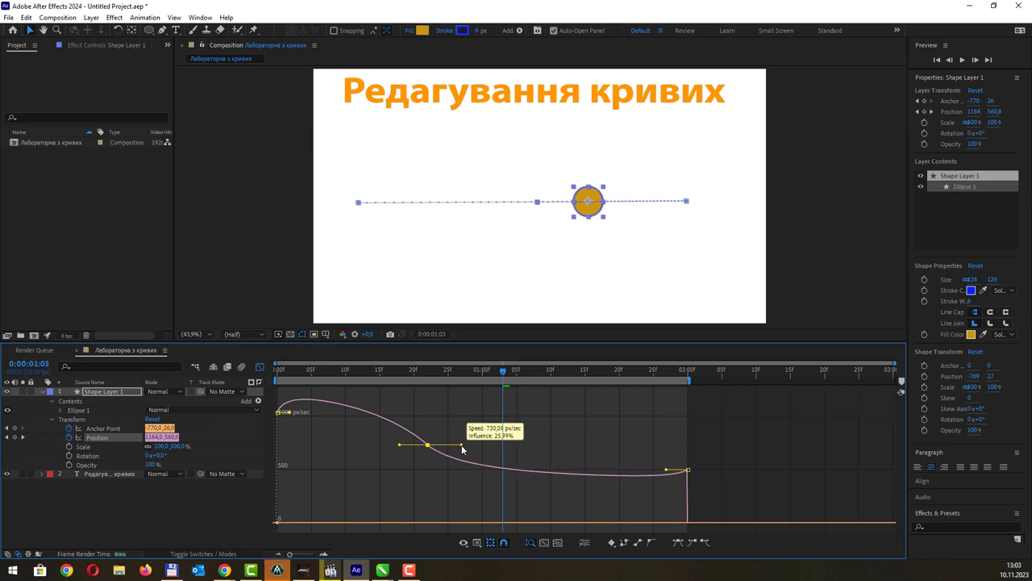
Drop the middle keyframe's speed to about 383 px/sec with 55% influence, then preview
mouse_move(427, 445)
left_mouse_down()
mouse_move(390, 445)
mouse_move(529, 433)
mouse_move(418, 442)
mouse_move(423, 454)
left_mouse_up()
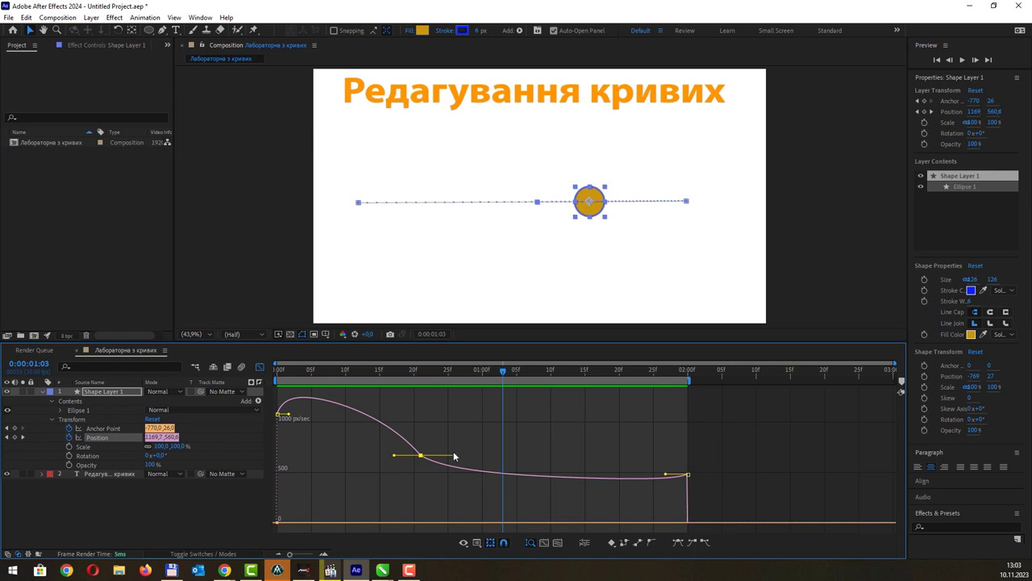
mouse_move(420, 456)
left_mouse_down()
mouse_move(438, 460)
mouse_move(427, 461)
left_mouse_up()
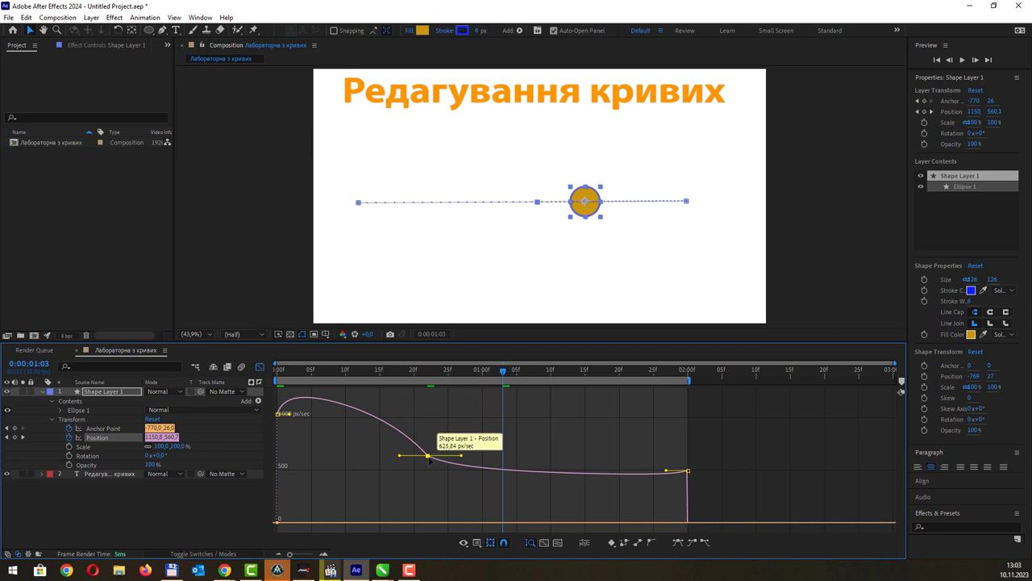
mouse_move(428, 457)
mouse_move(427, 457)
left_mouse_down()
mouse_move(430, 477)
mouse_move(435, 432)
mouse_move(485, 428)
left_mouse_up()
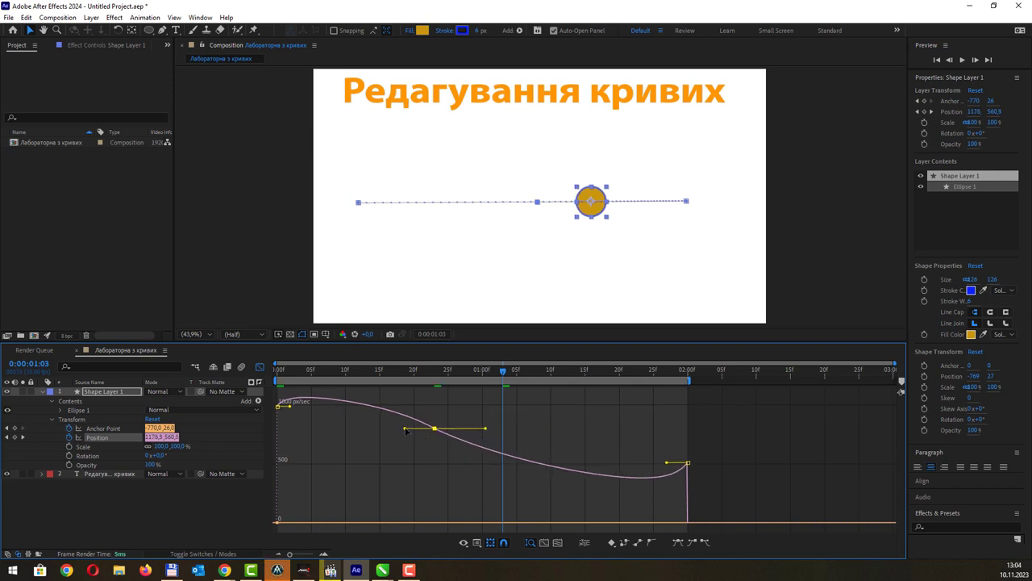
mouse_move(405, 429)
left_mouse_down()
mouse_move(393, 429)
mouse_move(434, 447)
left_mouse_up()
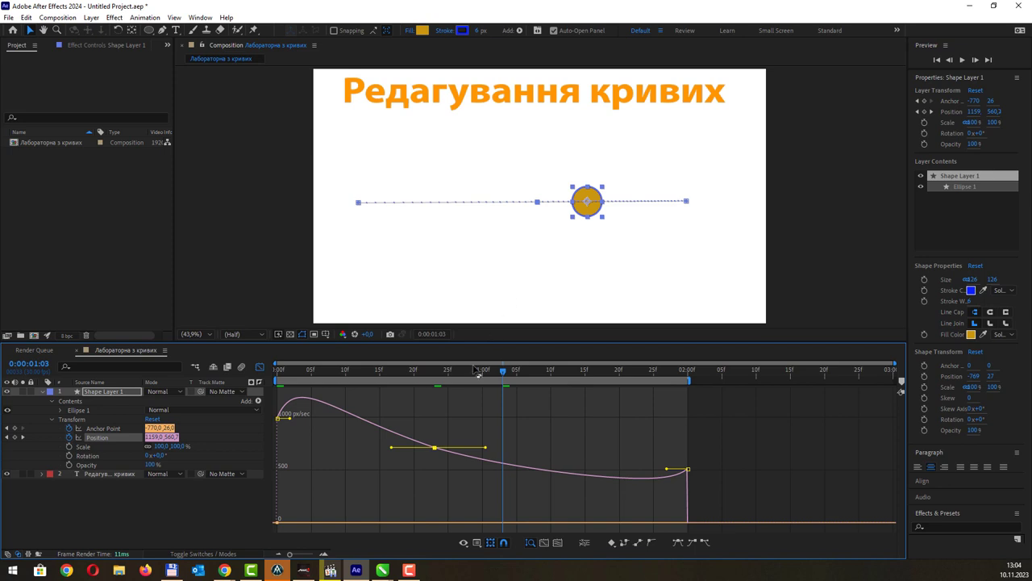
key("space")
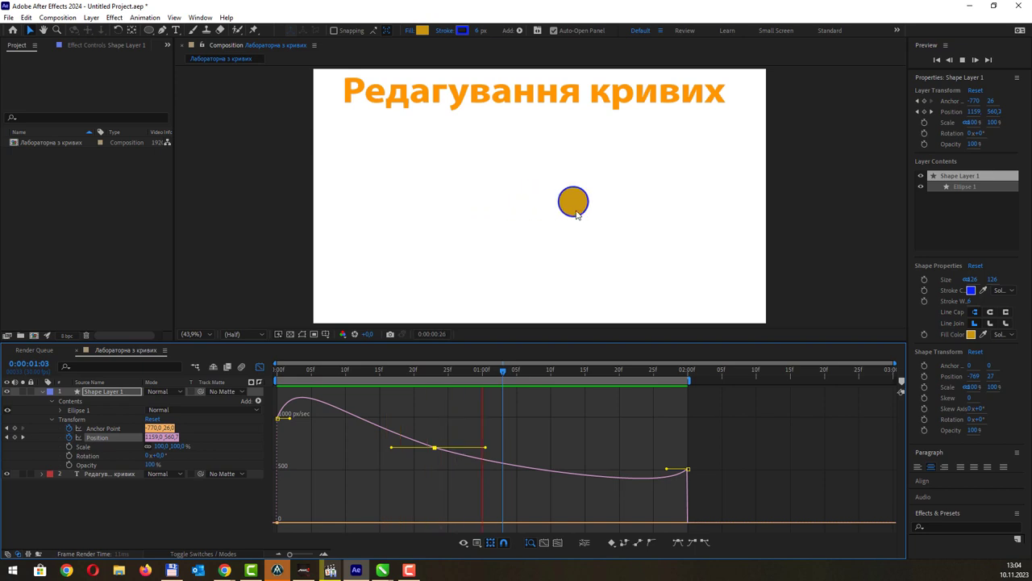
Stop playback and return to the layer view showing the three Position keyframes
mouse_move(435, 451)
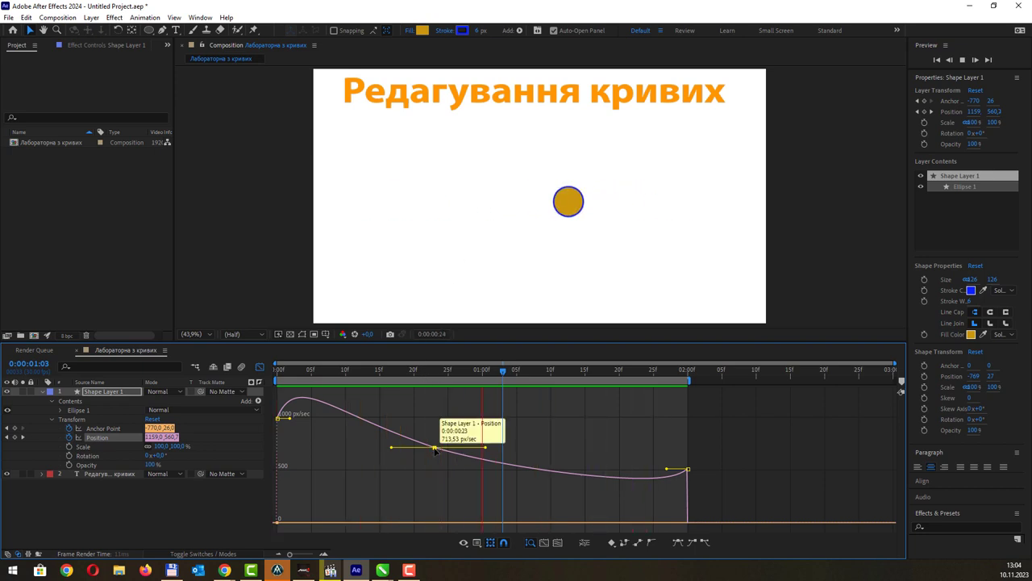
key("space")
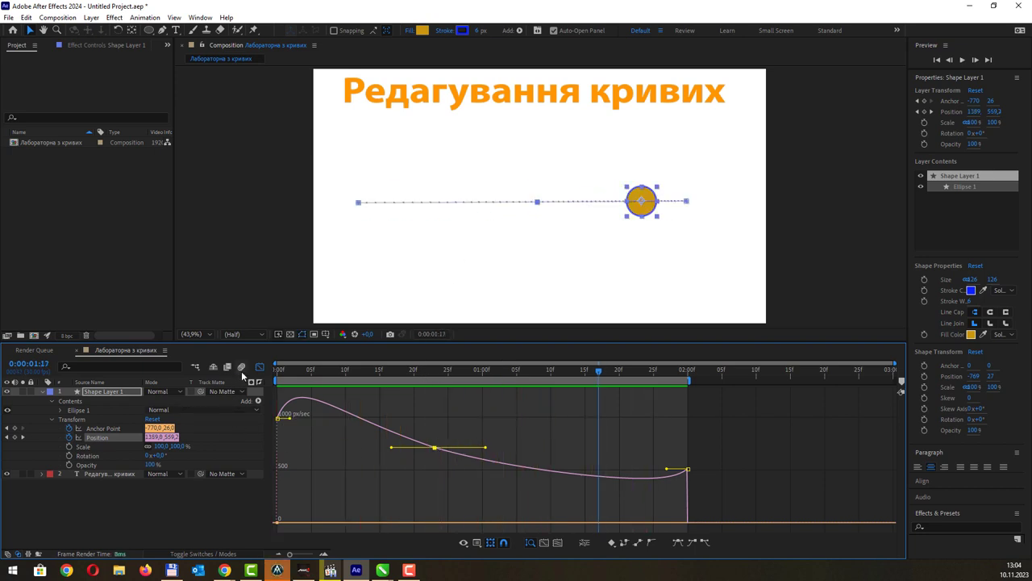
left_click(259, 365)
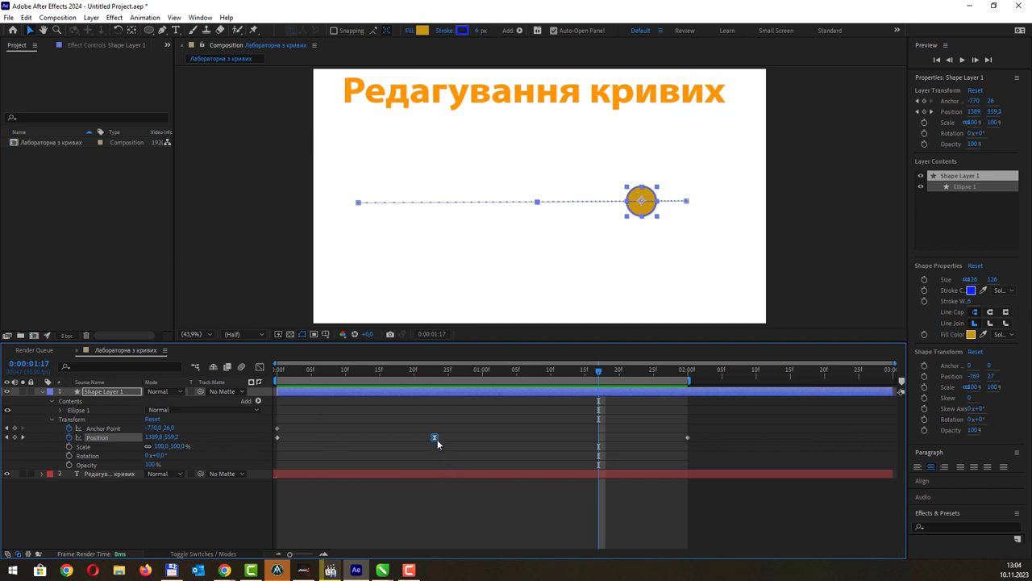
mouse_move(435, 438)
mouse_move(383, 571)
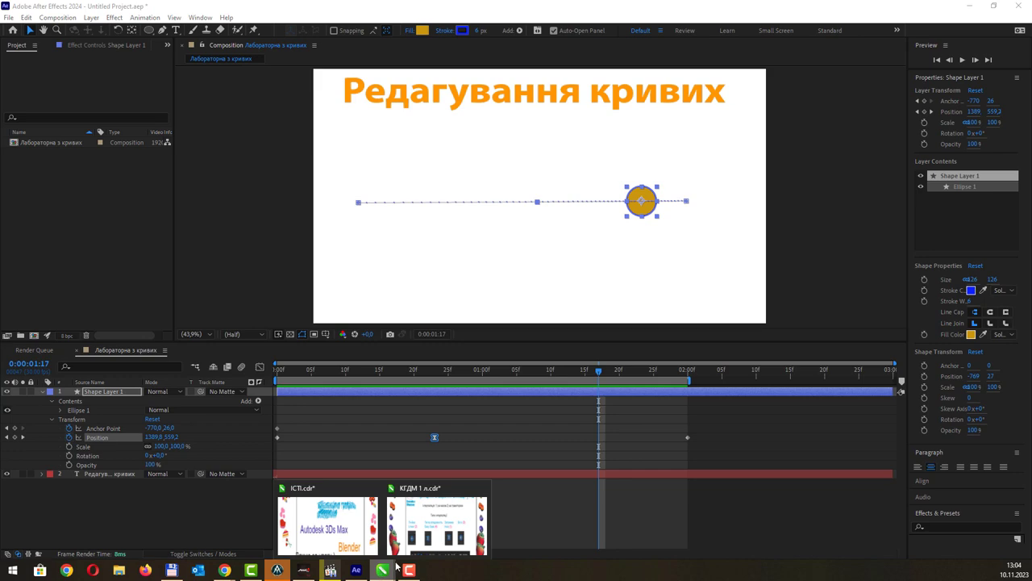
left_click(436, 516)
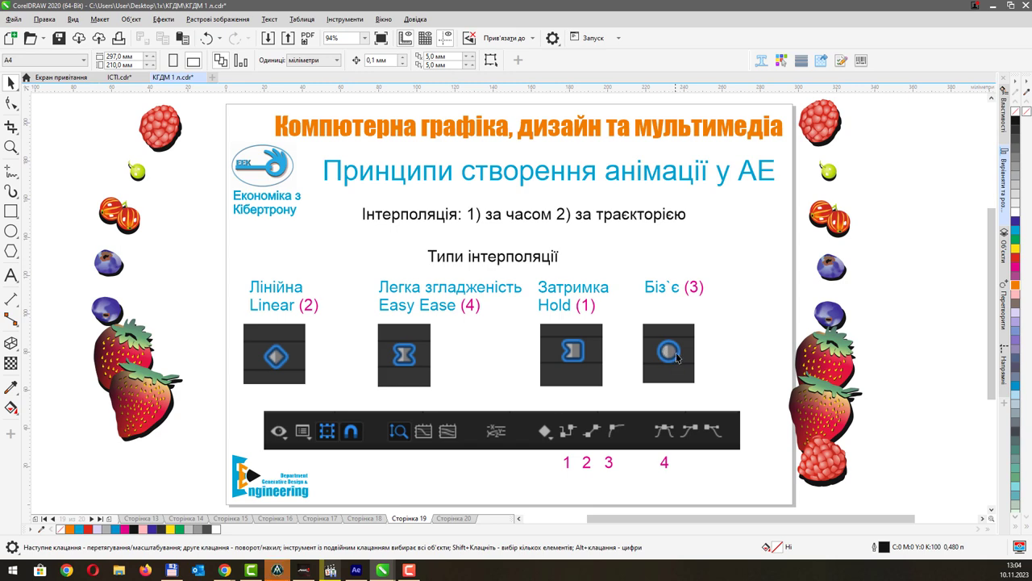
left_click(355, 569)
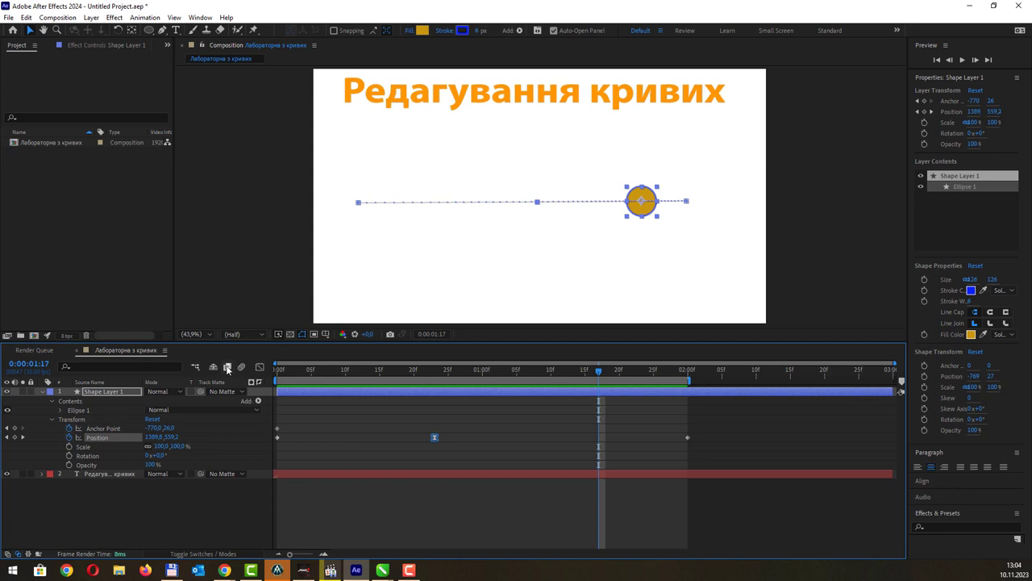
In the speed graph, select the Position keyframes and convert them to Auto Bezier
left_click(259, 367)
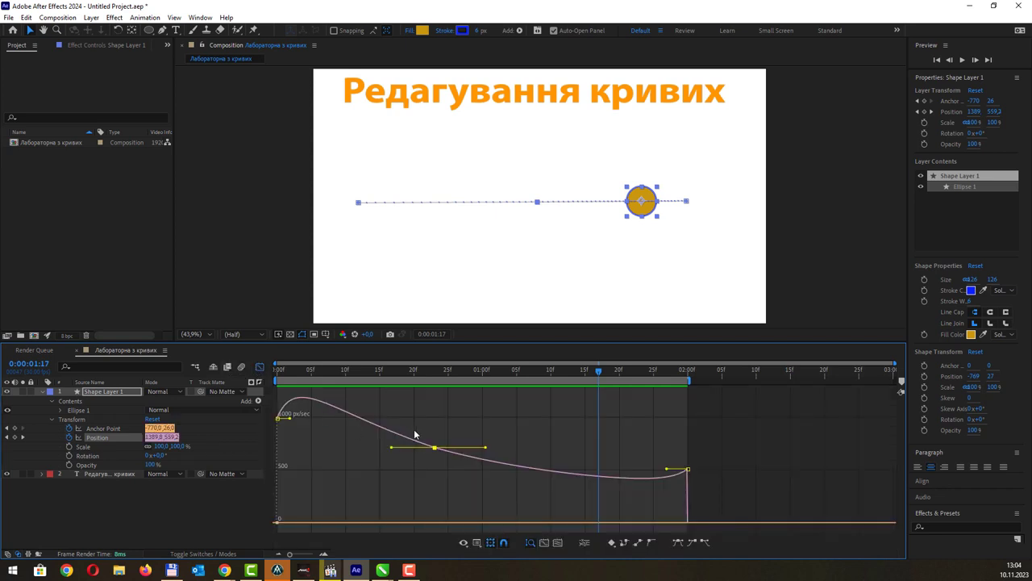
left_click_drag(415, 435, 496, 482)
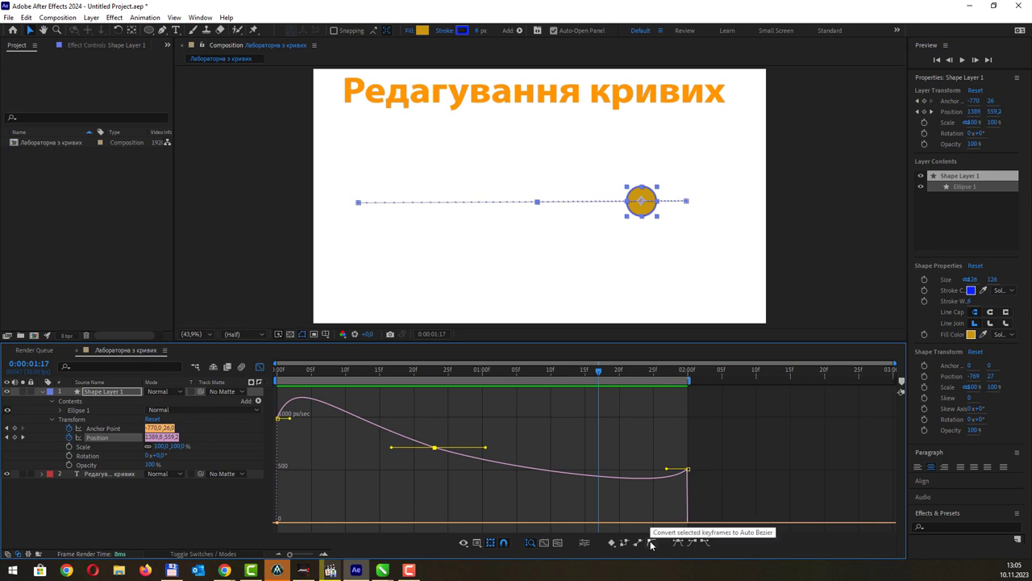
left_click(652, 544)
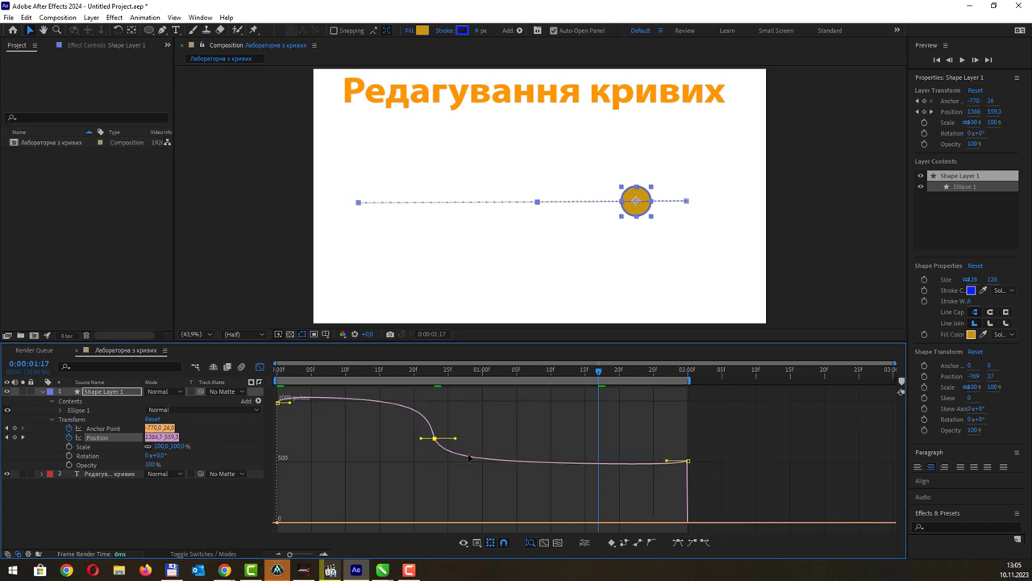
Toggle between keyframe and graph views and stretch the middle keyframe's outgoing influence
left_click(260, 368)
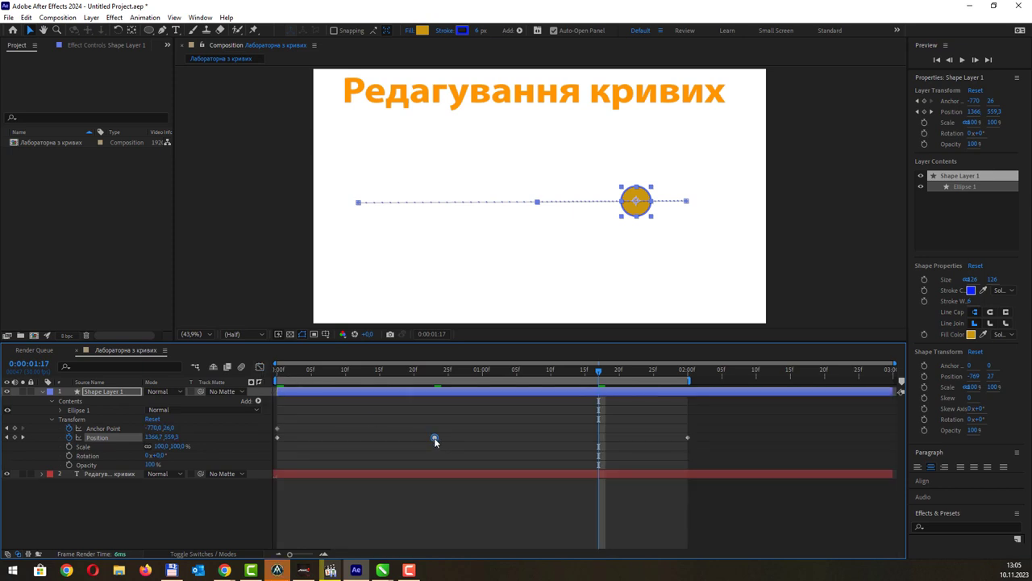
mouse_move(435, 440)
left_click(259, 368)
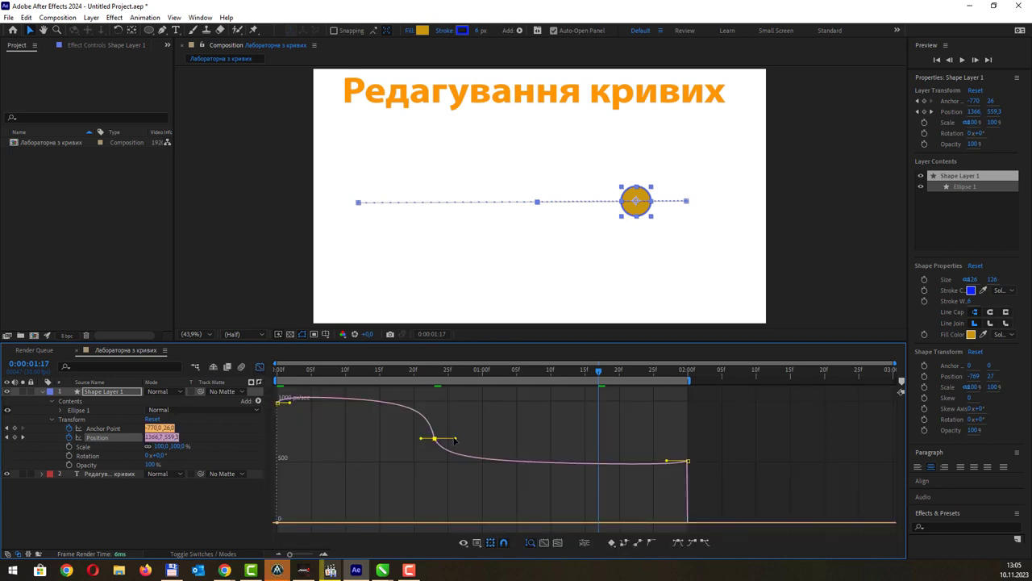
left_click_drag(455, 439, 483, 438)
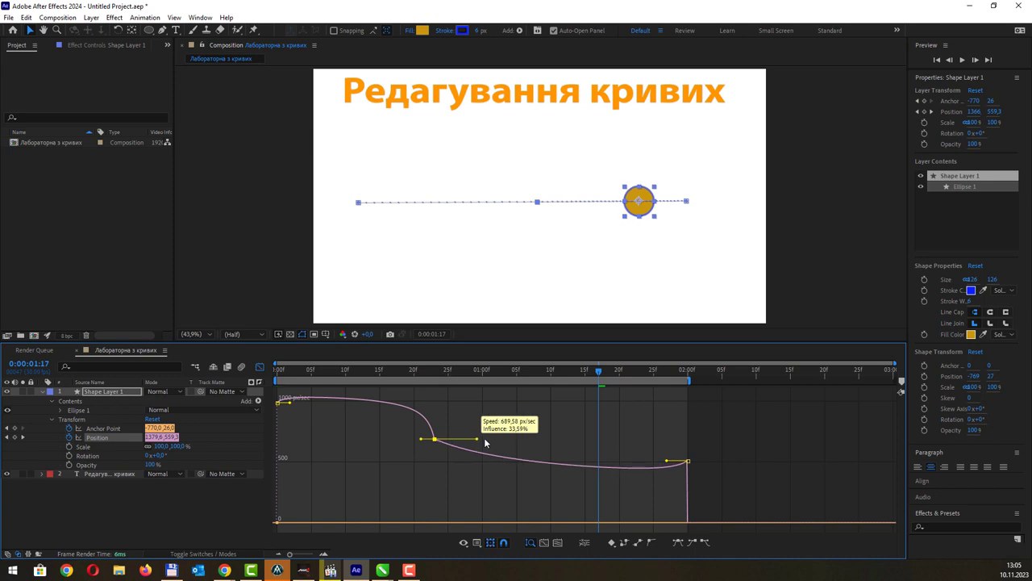
left_click(259, 367)
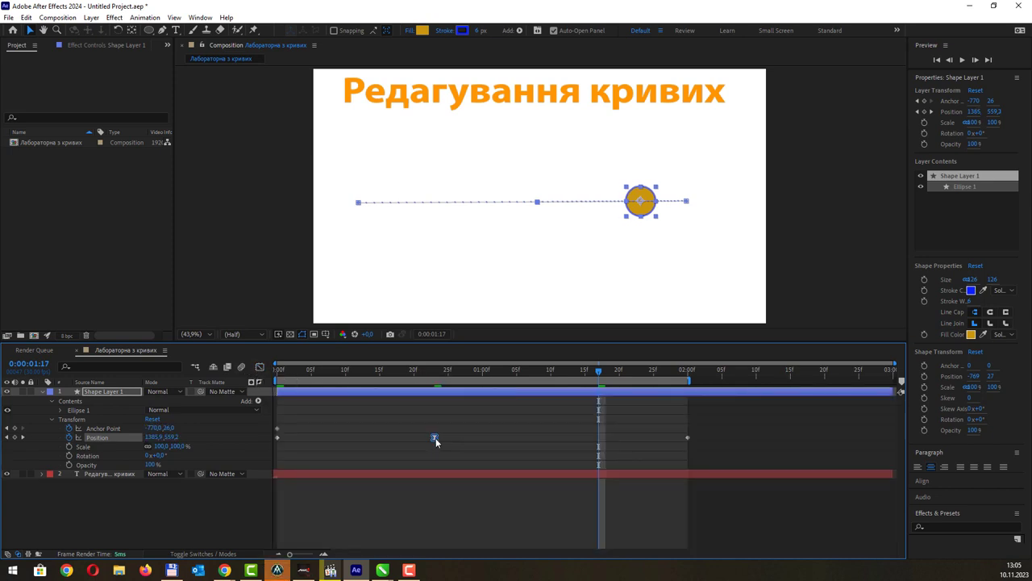
mouse_move(435, 437)
left_click(260, 367)
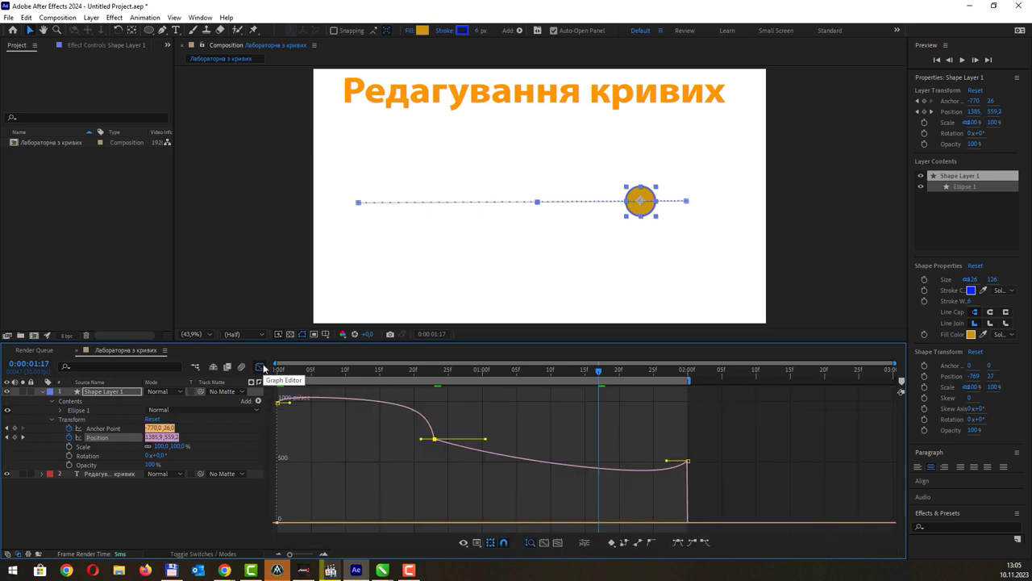
Undo the influence change and Auto Bezier conversion, then switch to the CorelDRAW slide
key("ctrl+a")
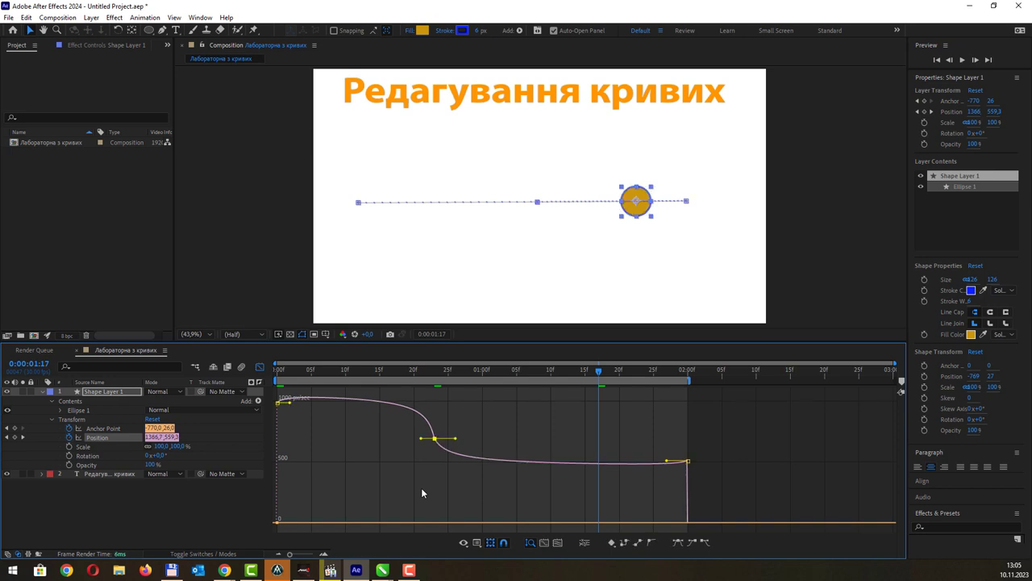
key("F9")
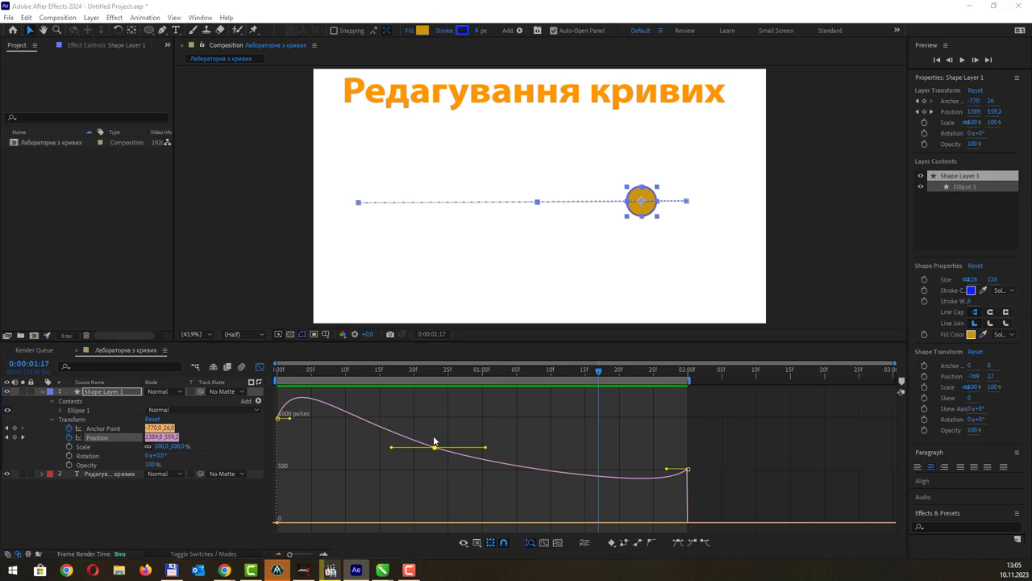
key("alt+Tab")
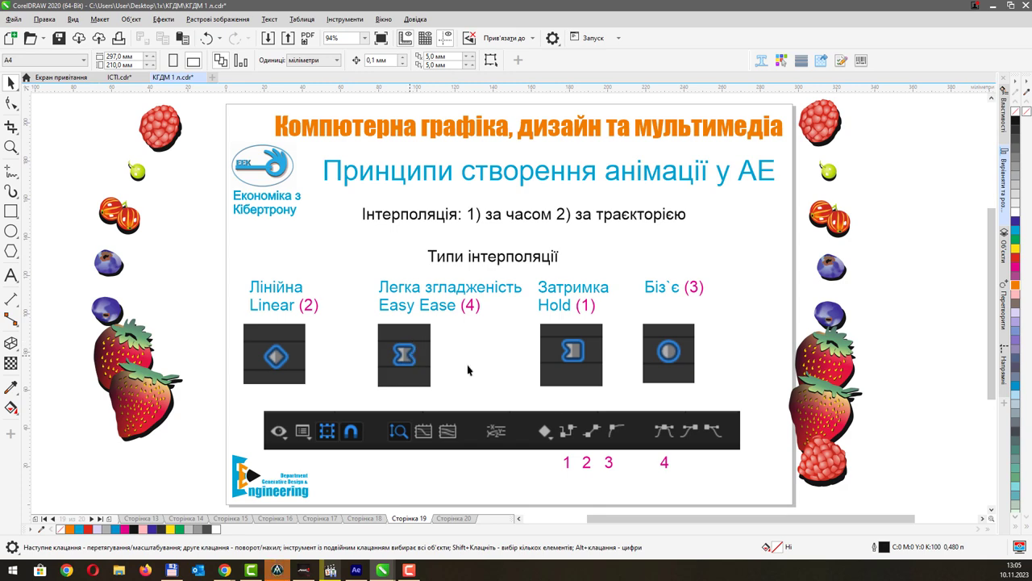
Switch from the CorelDRAW interpolation slide back to the After Effects composition
key("alt+Tab")
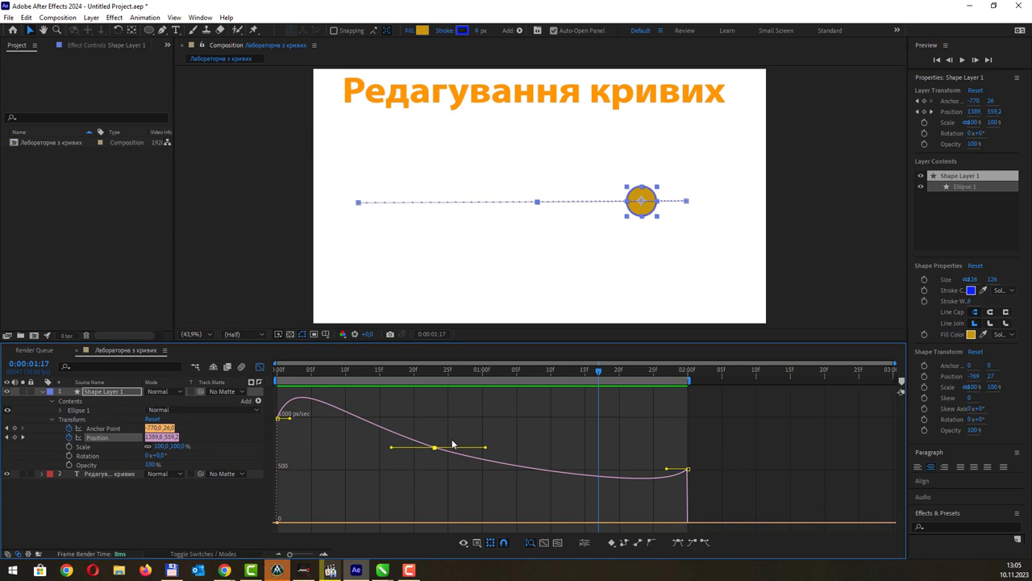
Play the animation and stop at 0:00:00:23, with the circle mid-path
key("space")
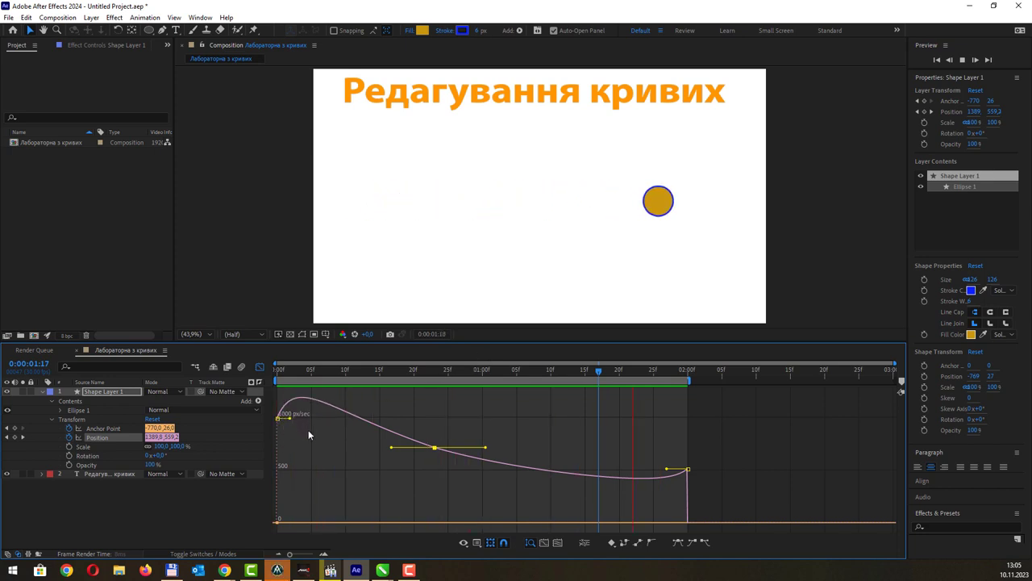
mouse_move(279, 423)
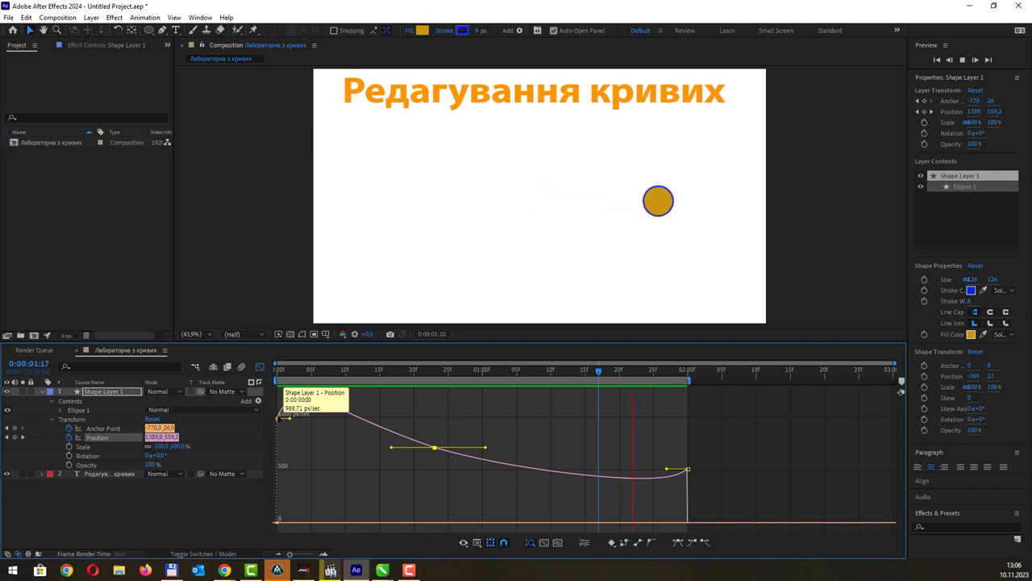
key("space")
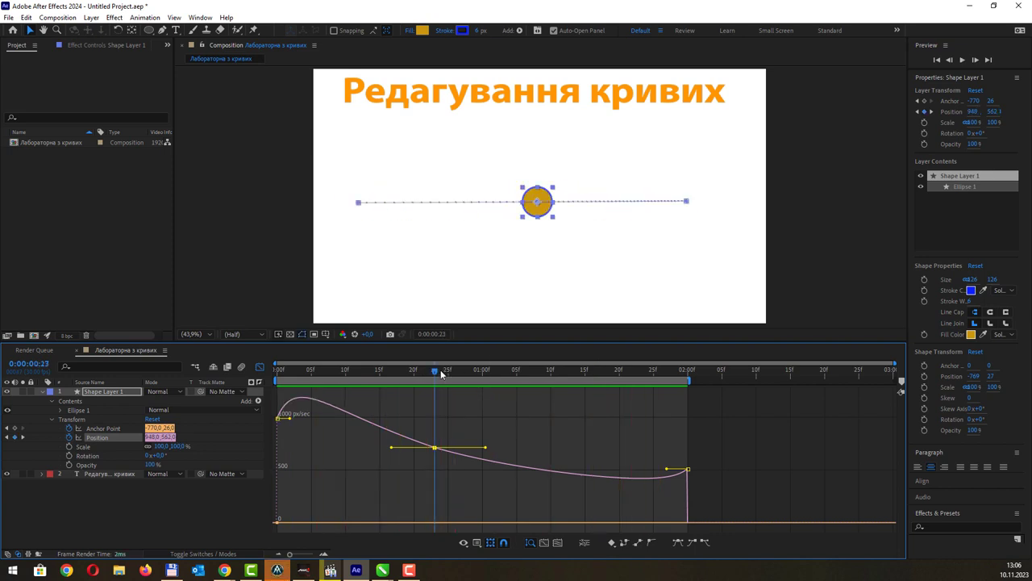
Rewind to 0:00 and drag the first keyframe's speed down to about 110 px/sec
left_click_drag(408, 377, 277, 376)
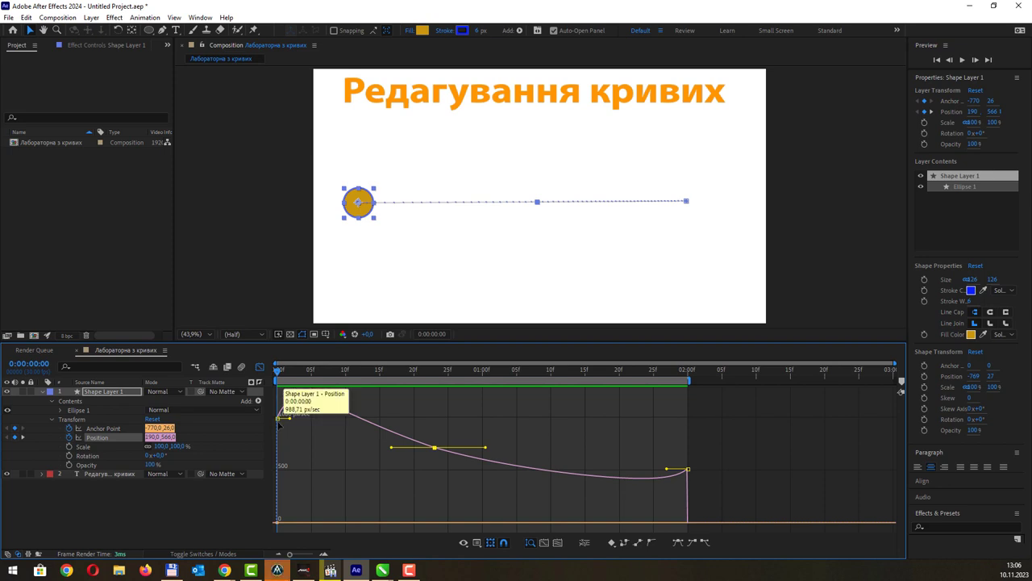
left_click_drag(279, 422, 281, 520)
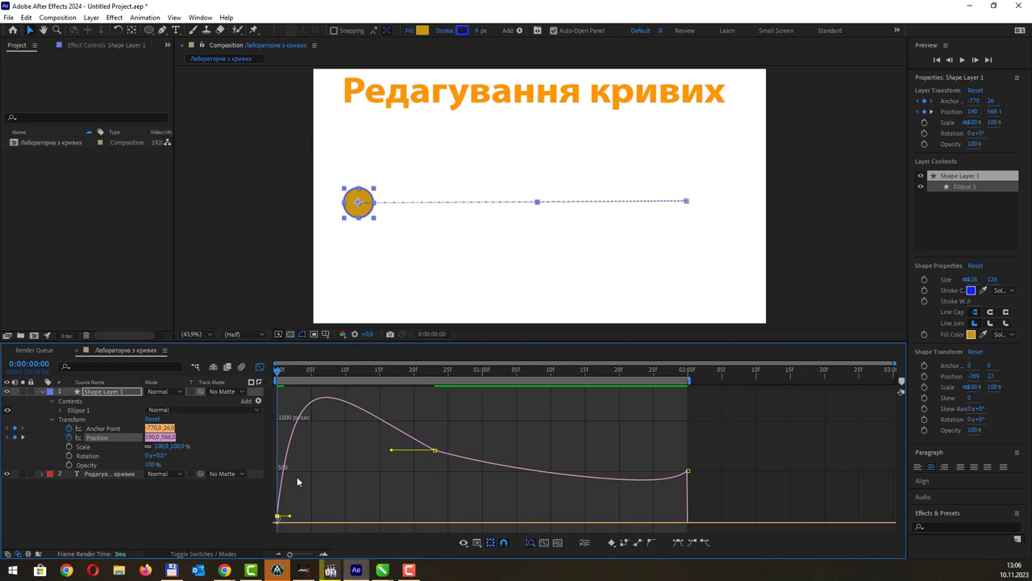
key("ctrl+z")
left_click_drag(279, 417, 283, 524)
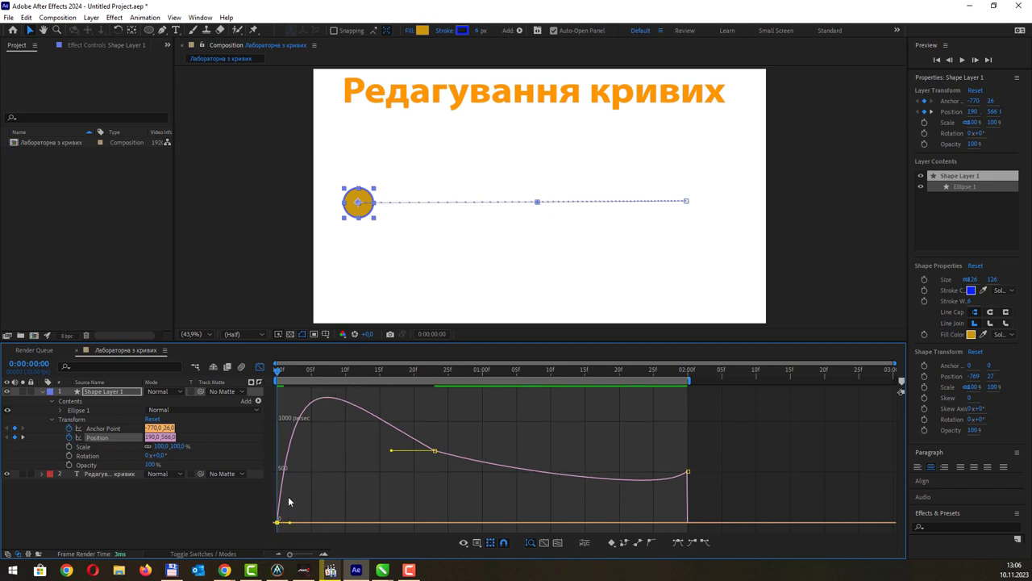
left_click(353, 252)
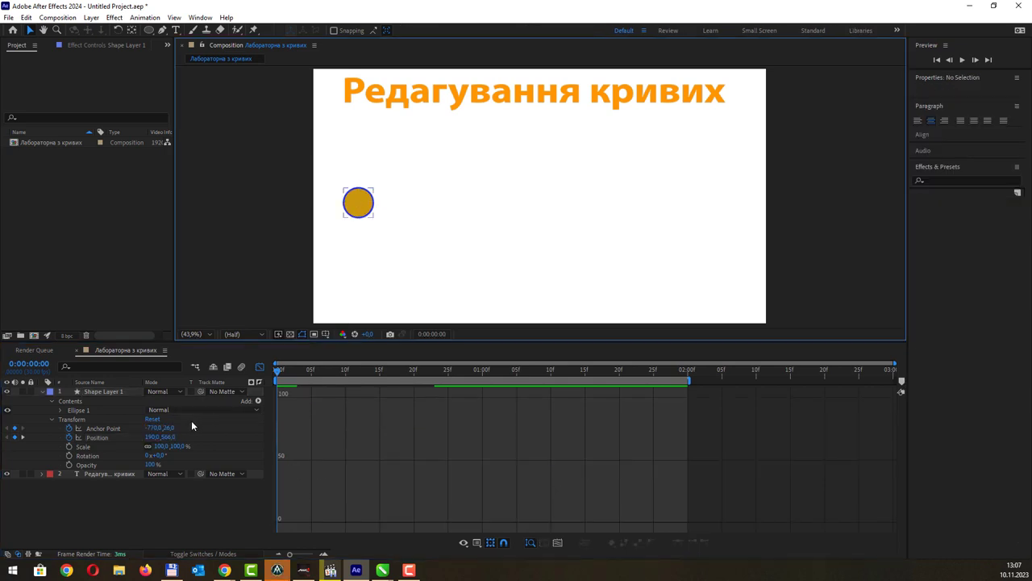
Show the Position speed curve and preview the slow-start animation, stopping at 0:00:00:15
left_click(97, 436)
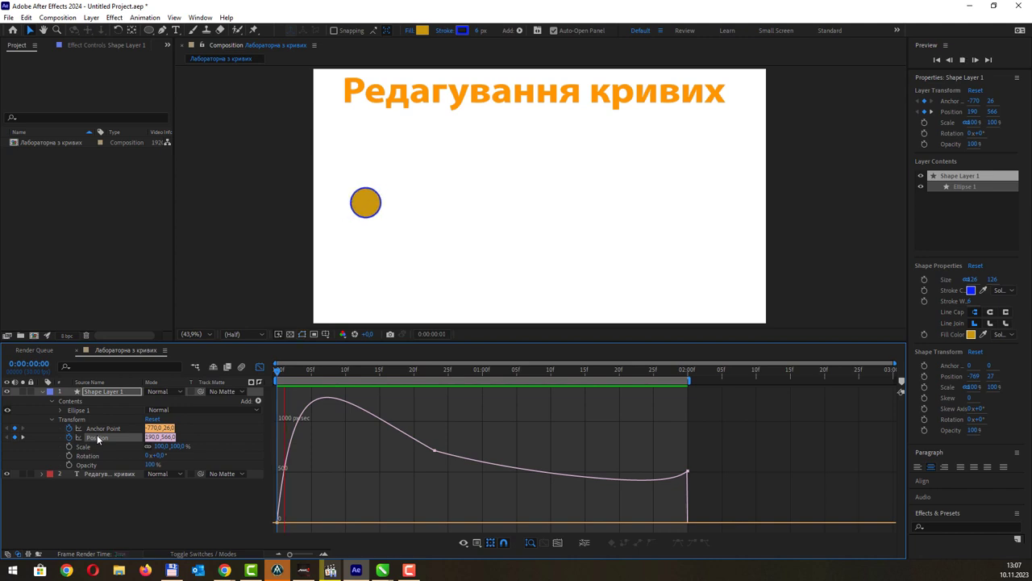
key("space")
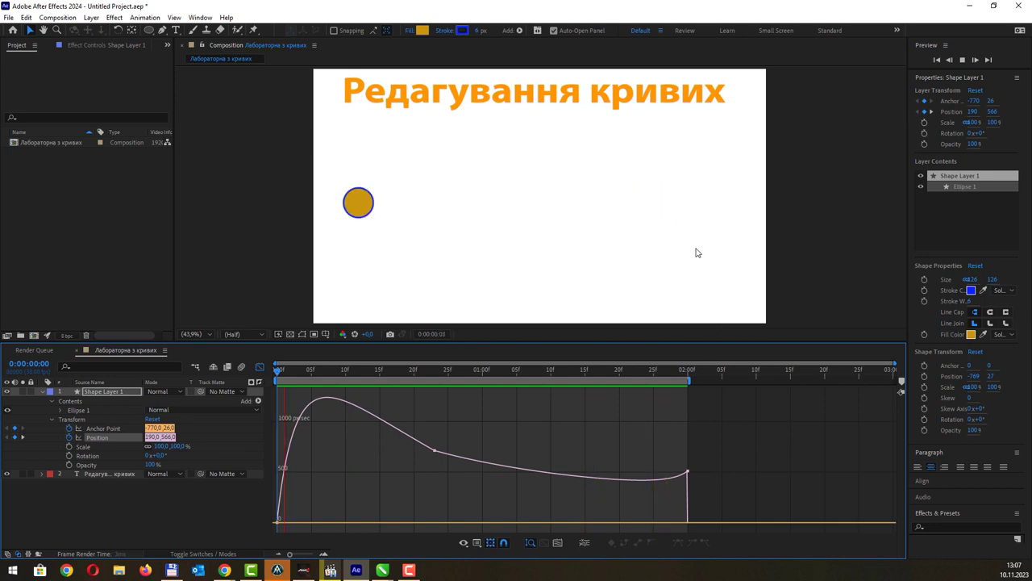
key("space")
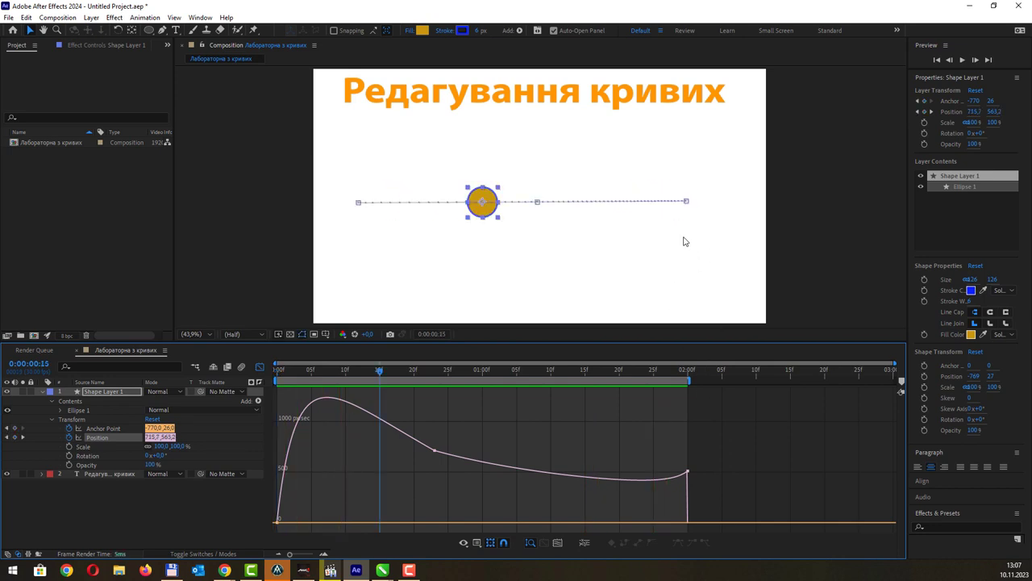
Drop the 2:00 Position keyframe's speed to about 43 px/sec and preview the ease-out
left_click(687, 471)
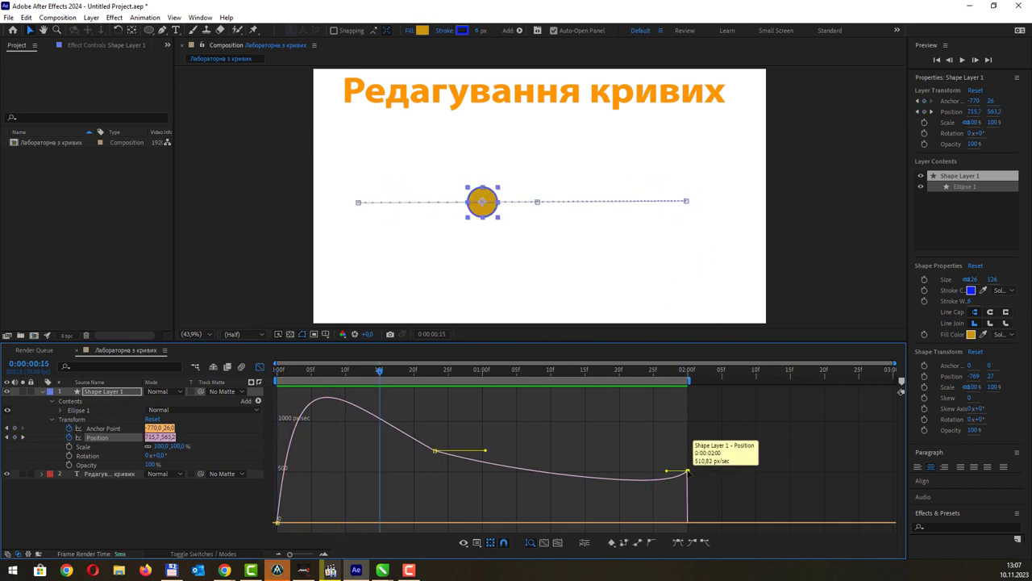
left_click_drag(687, 471, 687, 524)
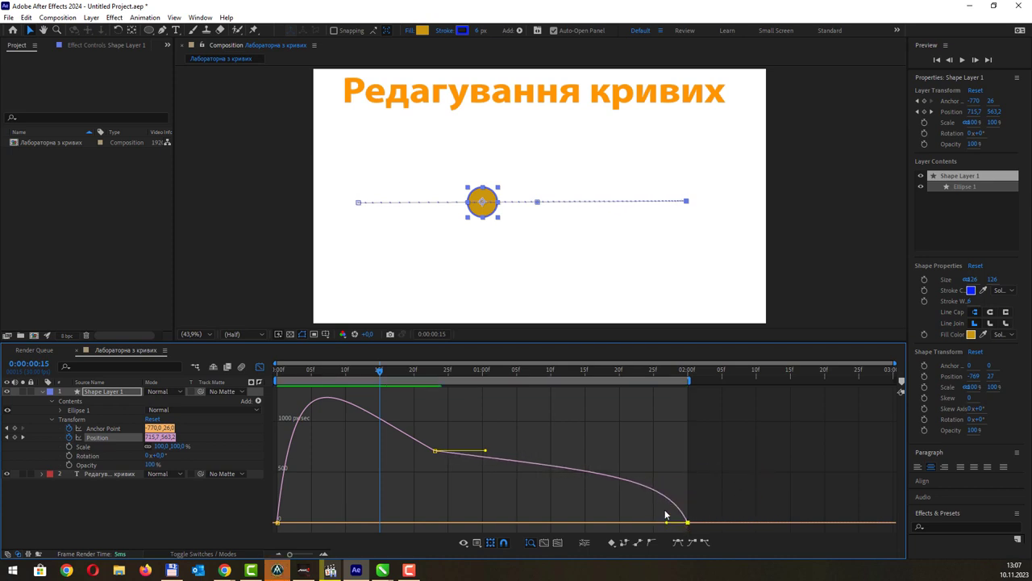
key("space")
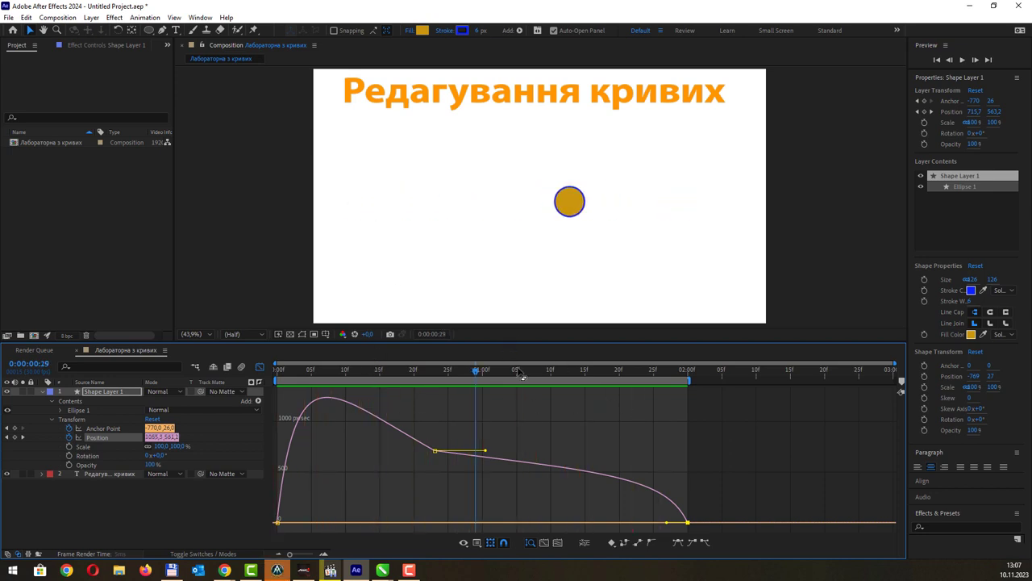
Lengthen the middle keyframe's incoming and outgoing influence to raise the speed peak, then preview from frame 0
key("space")
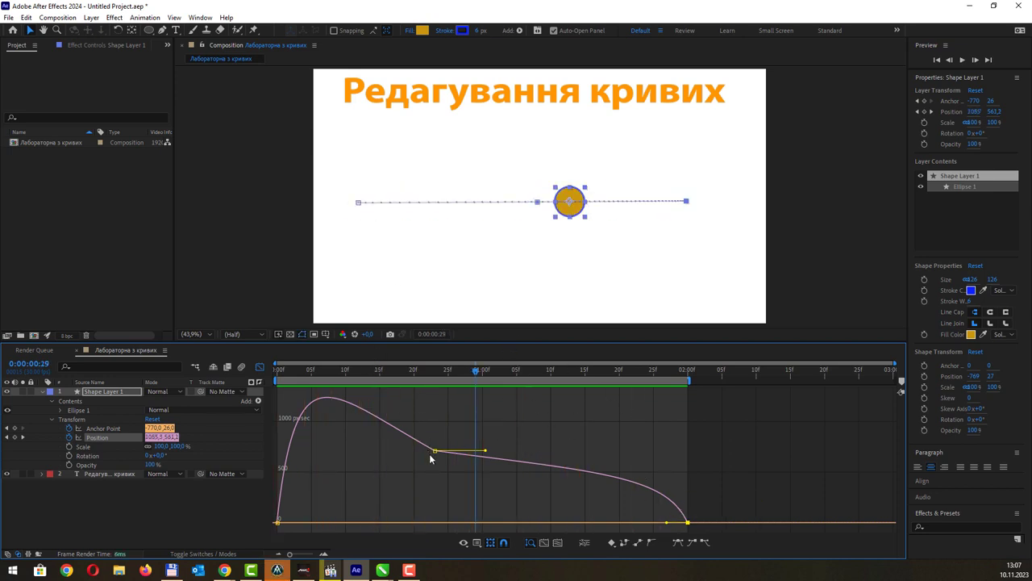
left_click(434, 450)
left_click_drag(486, 450, 529, 436)
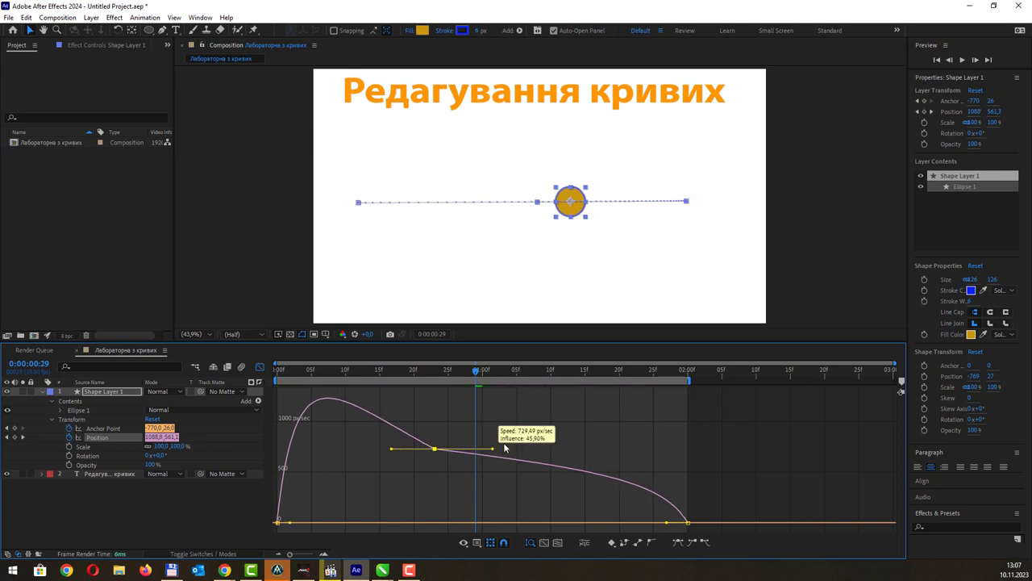
left_click_drag(529, 435, 499, 433)
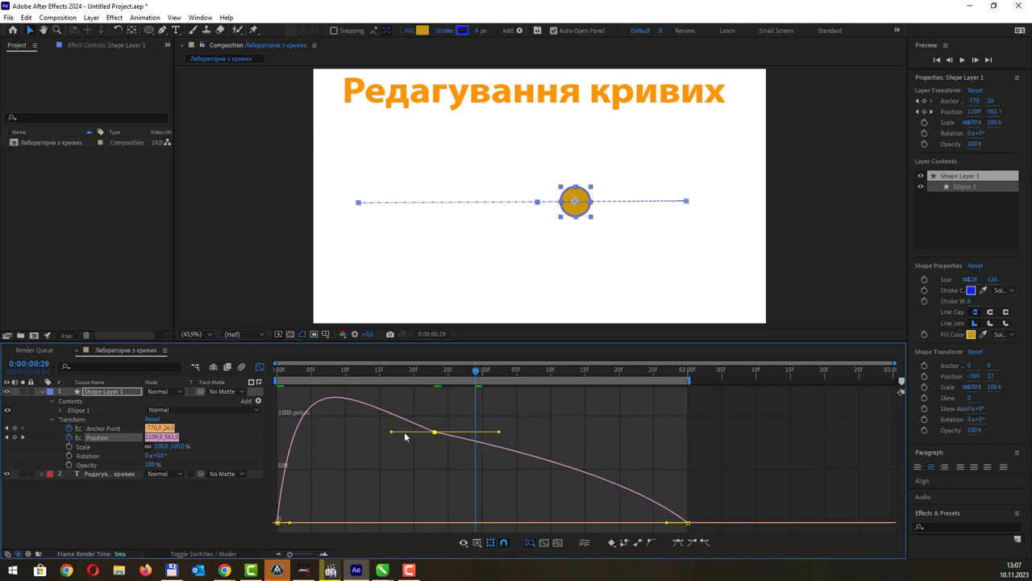
mouse_move(391, 432)
left_mouse_down()
mouse_move(374, 434)
mouse_move(382, 437)
left_mouse_up()
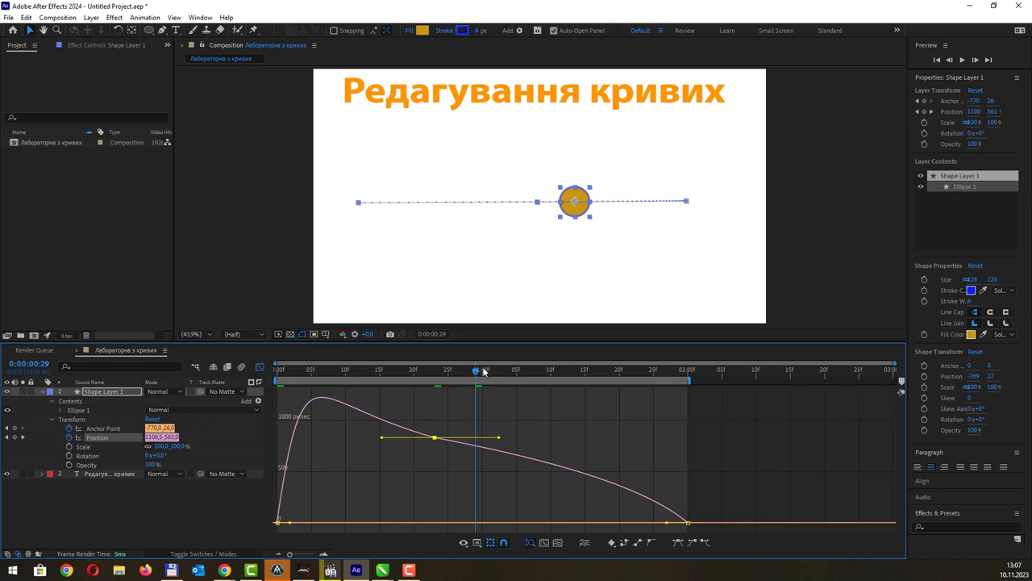
key("space")
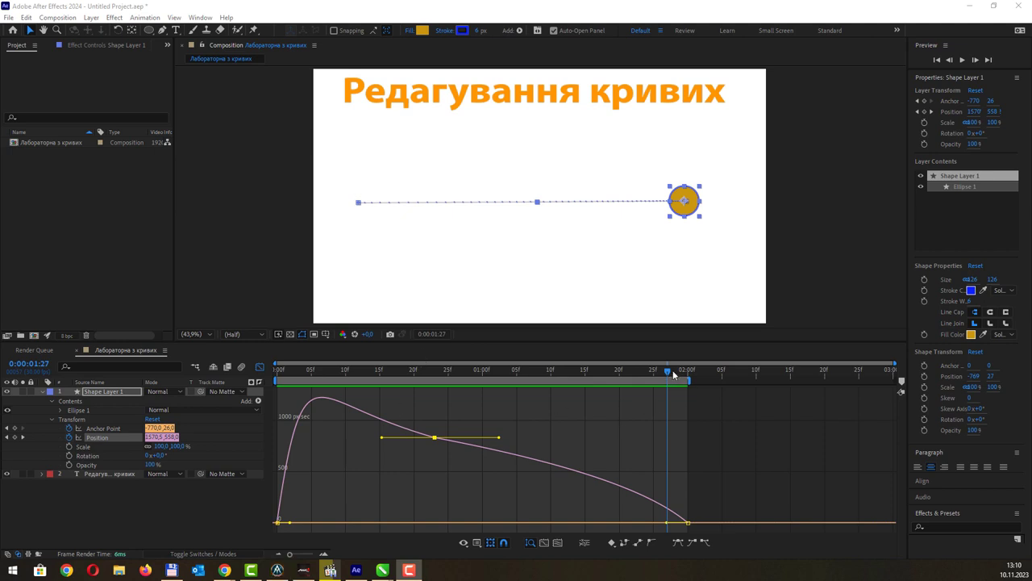
left_click_drag(668, 369, 277, 386)
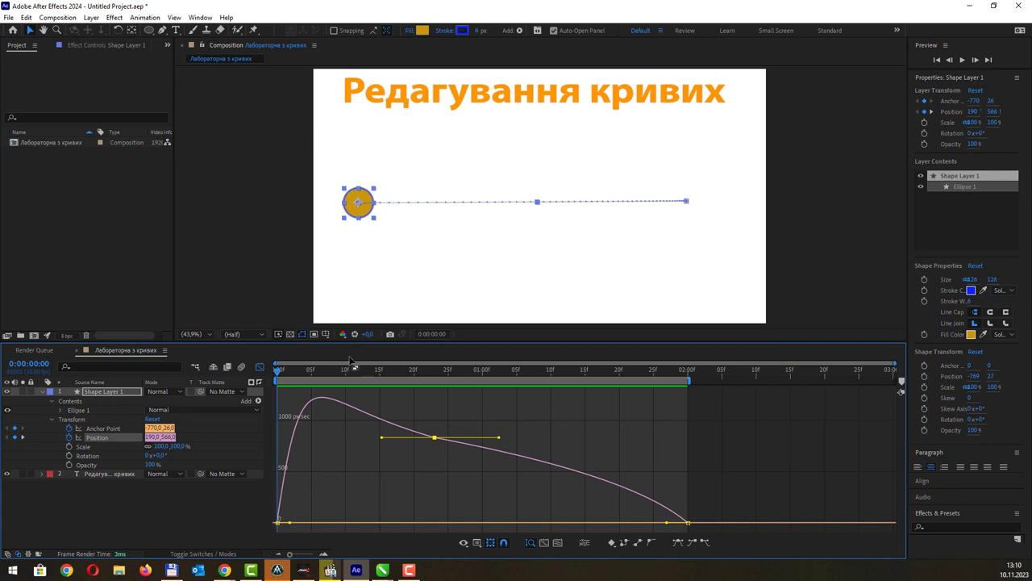
Raise the first Position keyframe's starting speed to about 1156 px/sec
mouse_move(277, 524)
left_click_drag(277, 500, 281, 412)
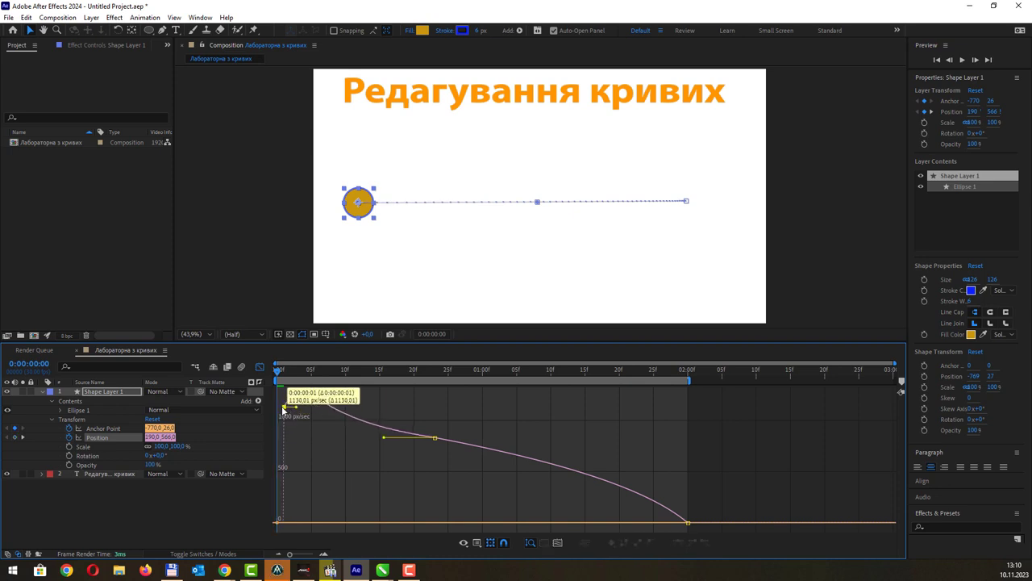
left_click_drag(282, 412, 278, 401)
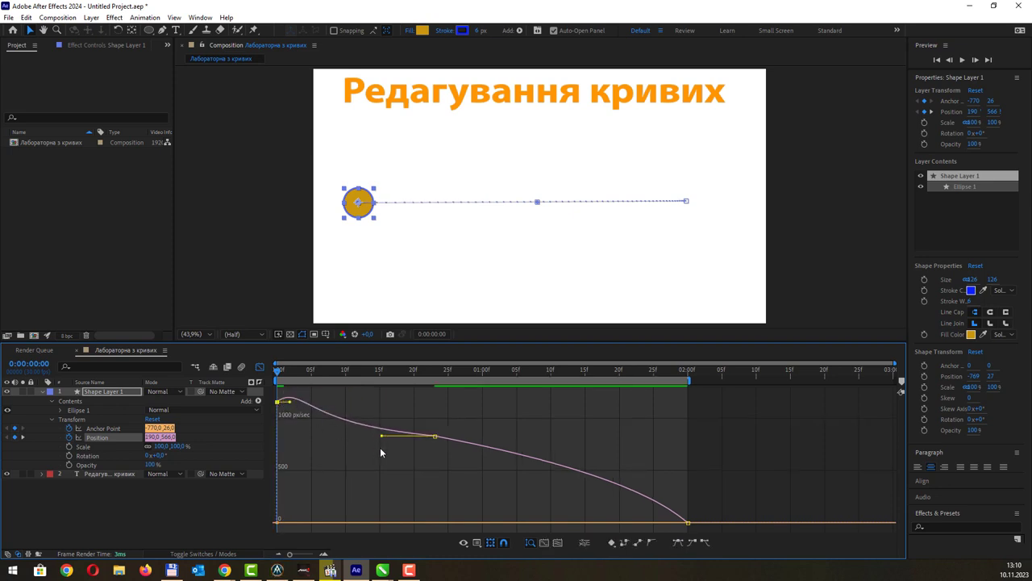
Move the middle keyframe to 0:00:01:01, adjust its influence handles, and ease speed into the final keyframe
mouse_move(435, 436)
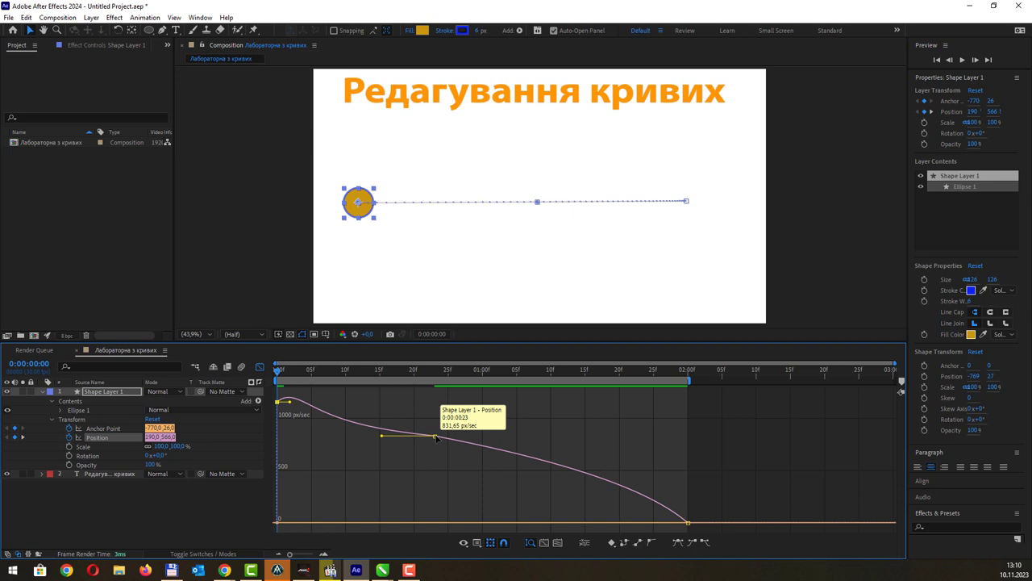
left_click_drag(435, 438, 484, 467)
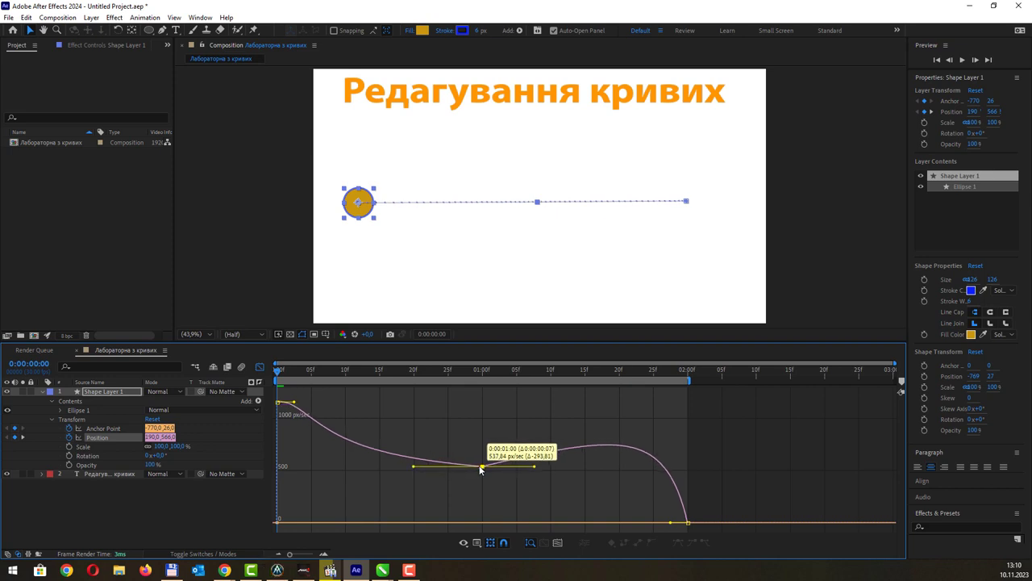
left_click_drag(484, 467, 491, 433)
mouse_move(487, 448)
left_mouse_down()
mouse_move(469, 473)
mouse_move(417, 436)
mouse_move(417, 466)
mouse_move(469, 444)
mouse_move(461, 480)
mouse_move(377, 449)
left_mouse_up()
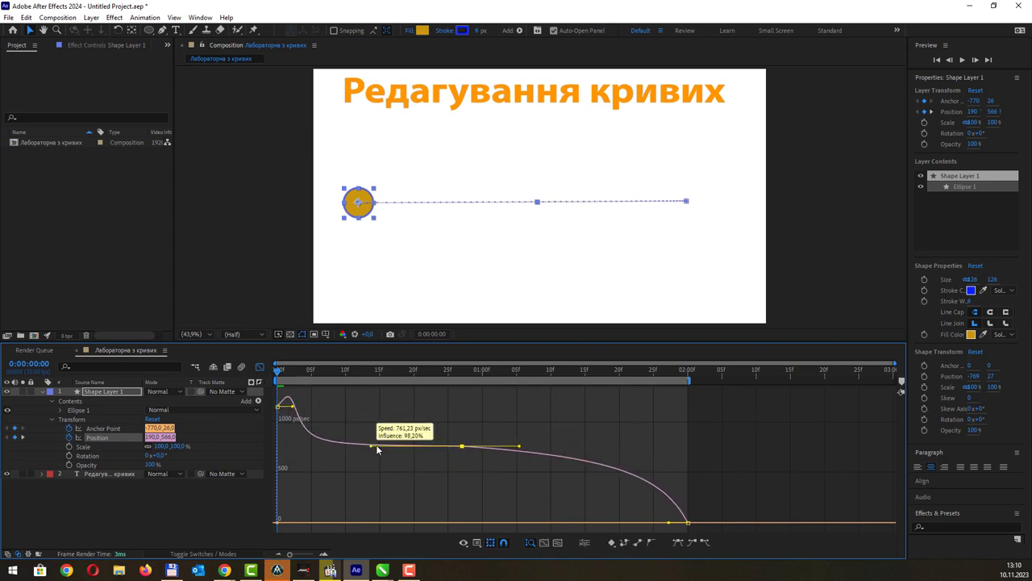
left_click_drag(377, 449, 381, 436)
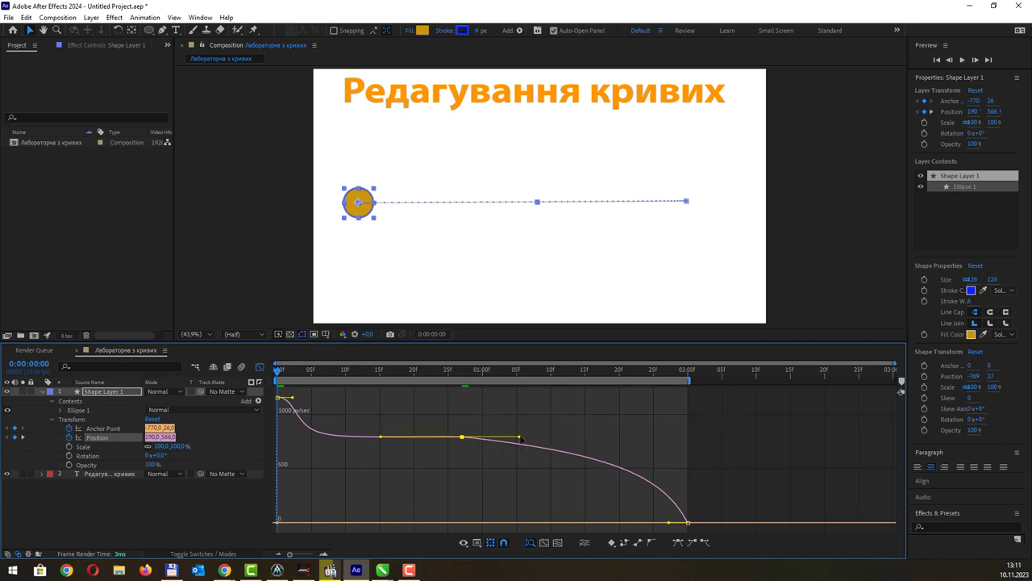
left_click_drag(520, 437, 523, 432)
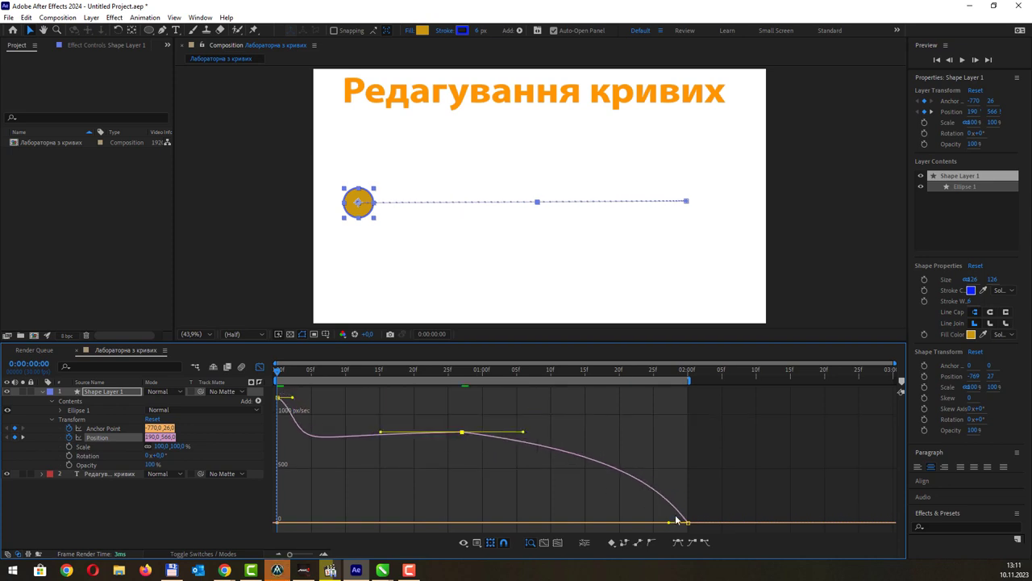
mouse_move(669, 525)
left_mouse_down()
mouse_move(637, 516)
mouse_move(688, 522)
left_mouse_up()
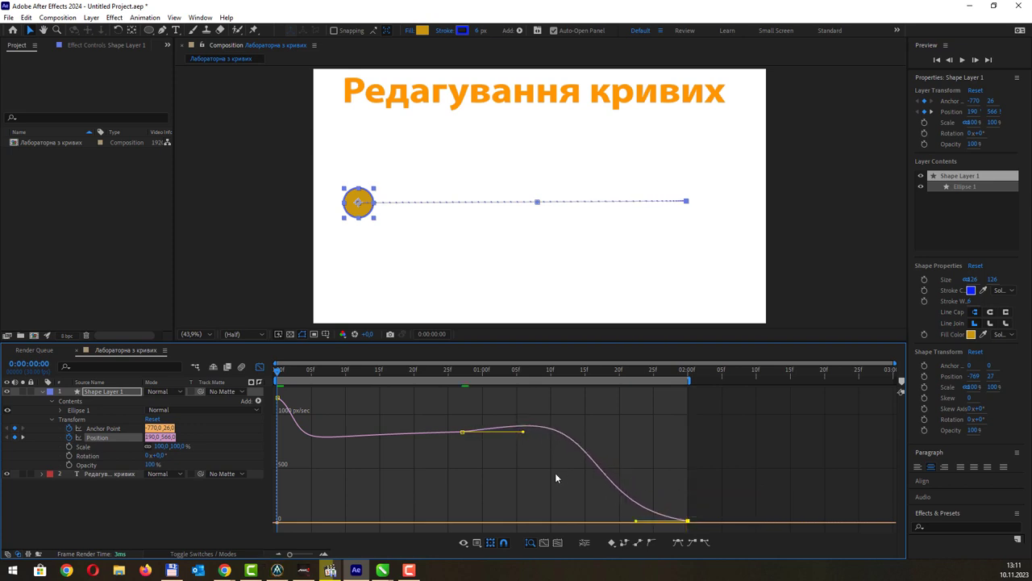
Shorten the middle and final keyframes' influence handles to flatten the curve, then replay from the start
mouse_move(687, 522)
key("space")
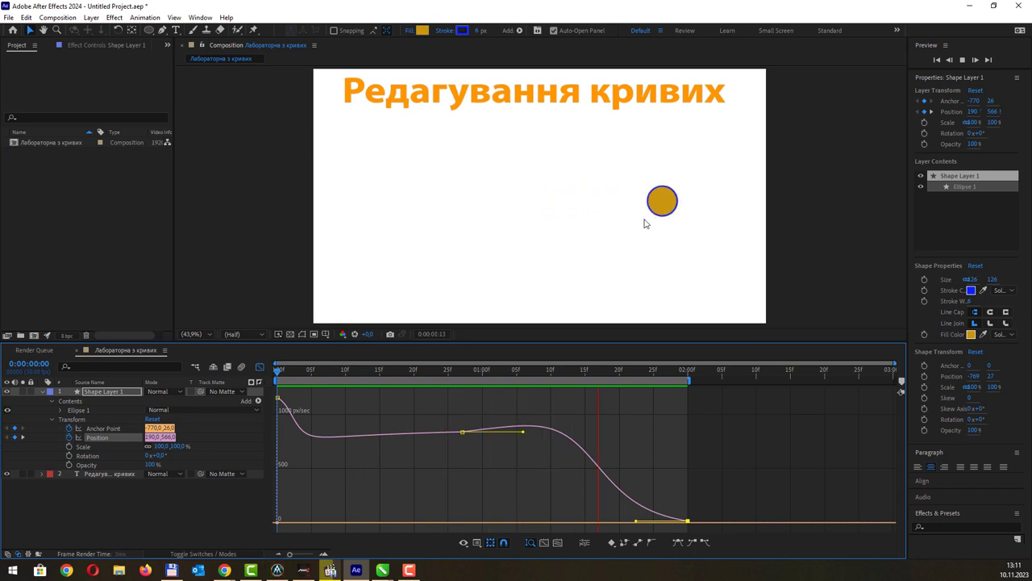
left_click(462, 432)
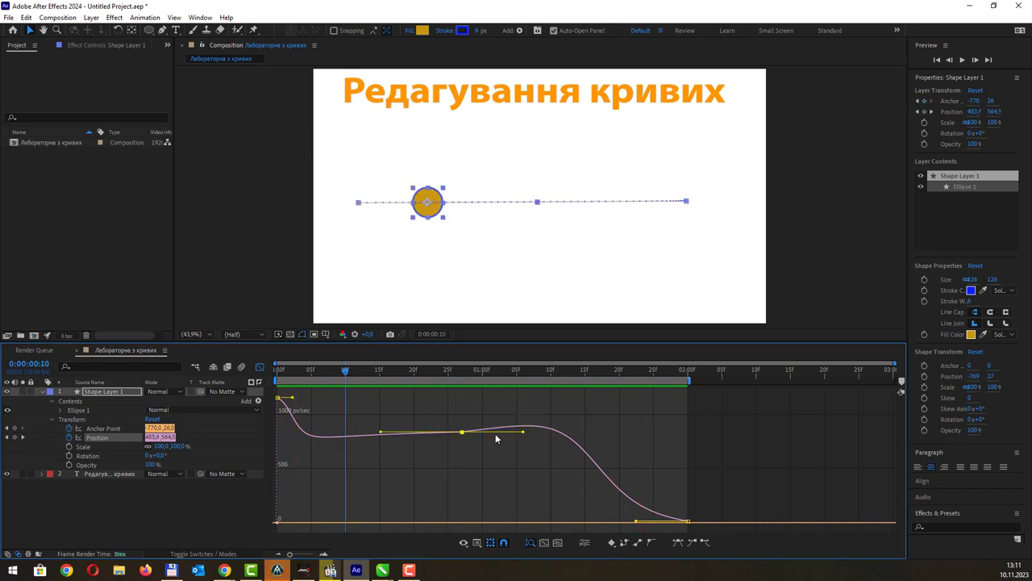
mouse_move(522, 433)
left_mouse_down()
mouse_move(509, 433)
mouse_move(540, 444)
left_mouse_up()
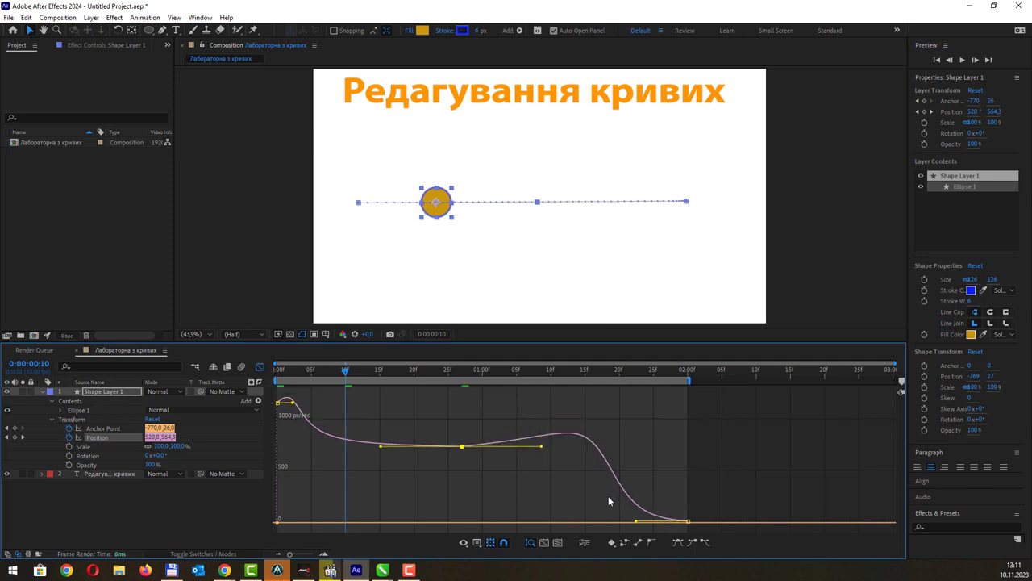
left_click_drag(649, 524, 678, 524)
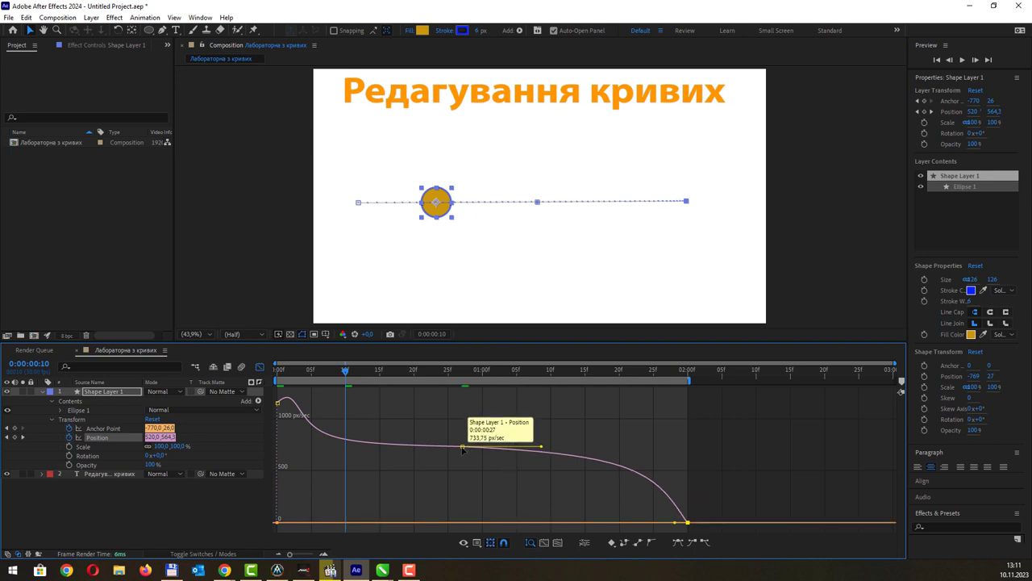
left_click_drag(463, 446, 465, 446)
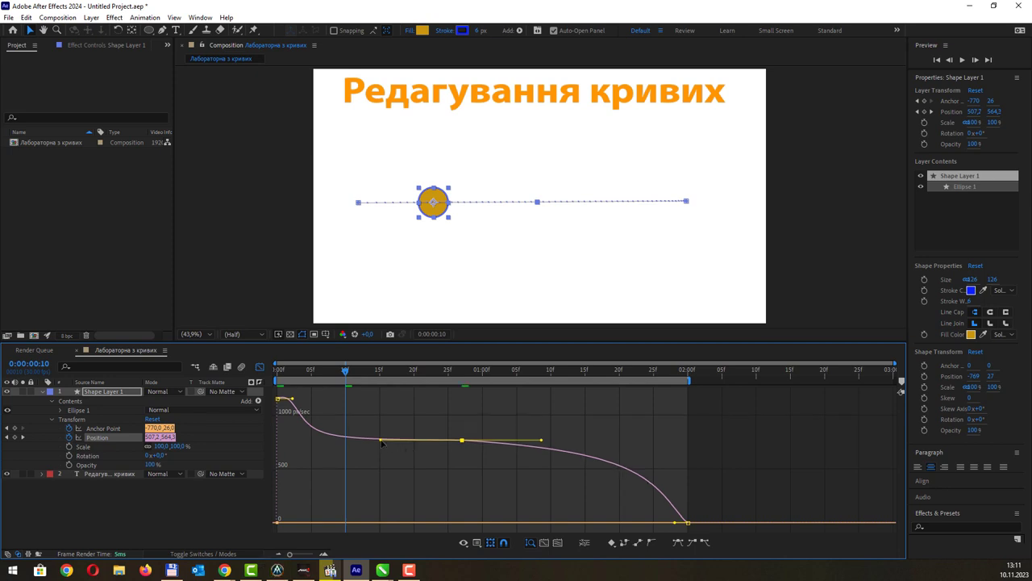
left_click_drag(381, 440, 440, 438)
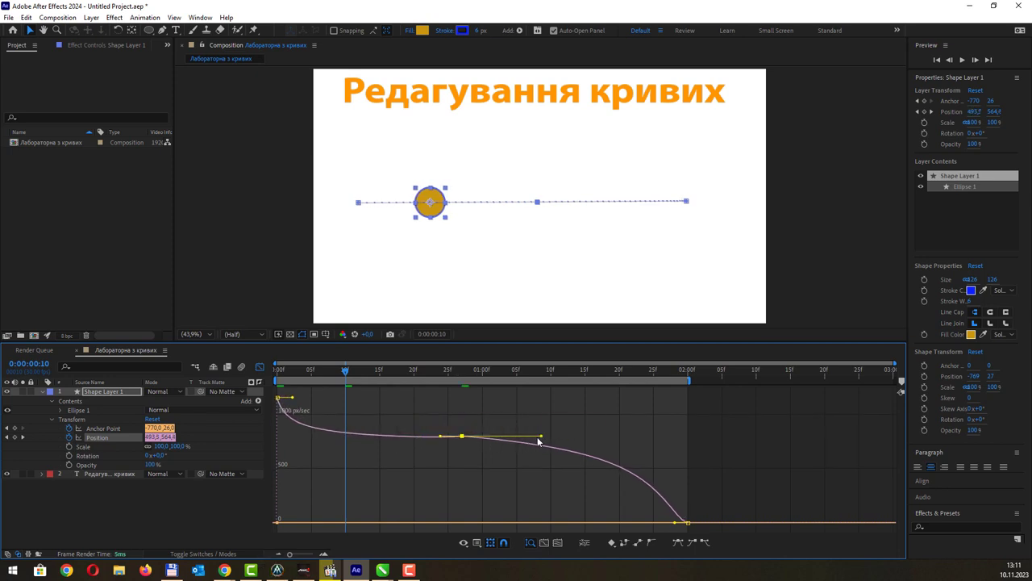
left_click_drag(539, 441, 529, 445)
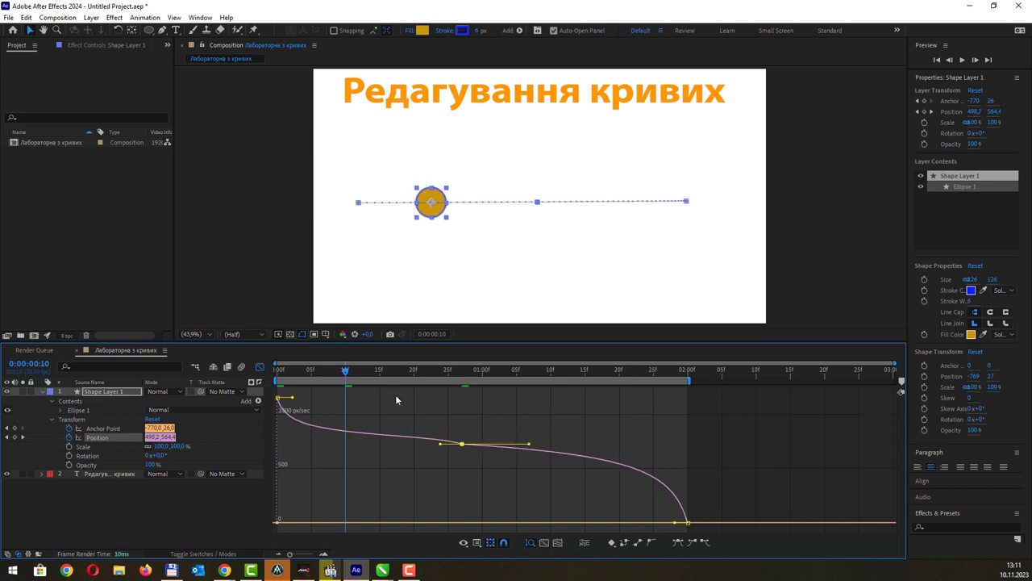
left_click_drag(343, 369, 269, 373)
key("space")
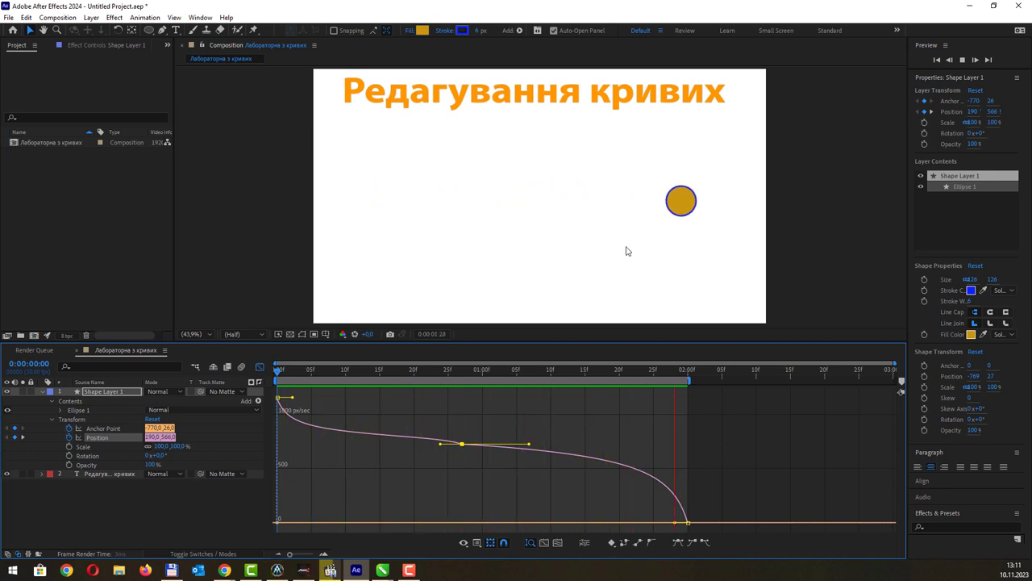
At 0:00:00:29, lift the final keyframe's speed above zero and deselect the keyframes
key("space")
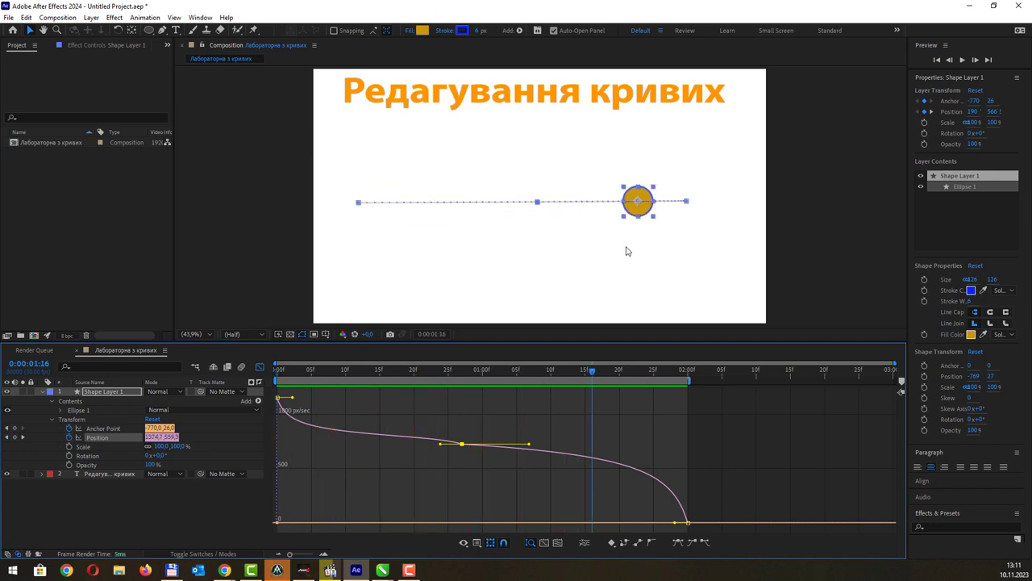
left_click_drag(591, 372, 475, 388)
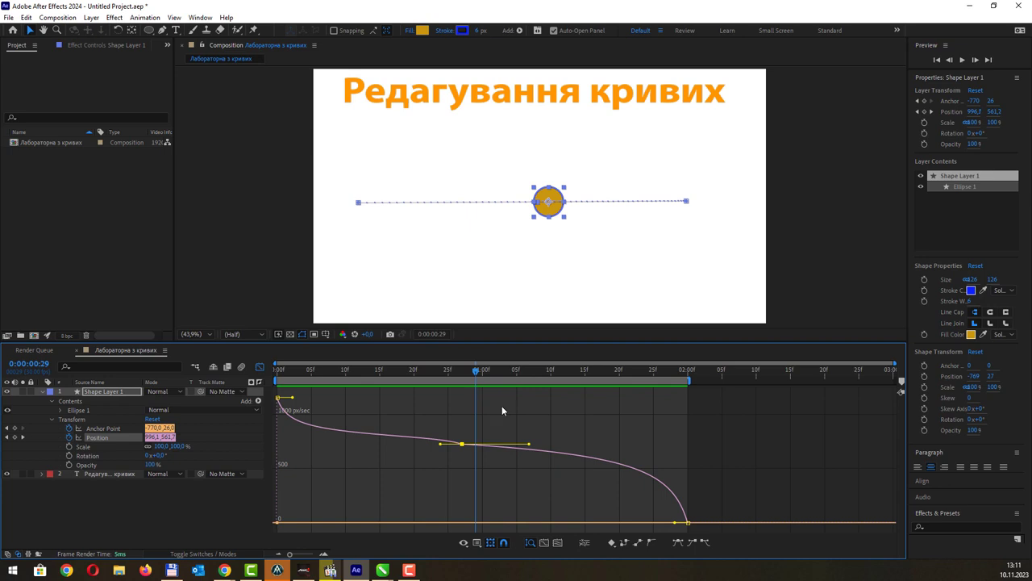
left_click_drag(683, 521, 697, 492)
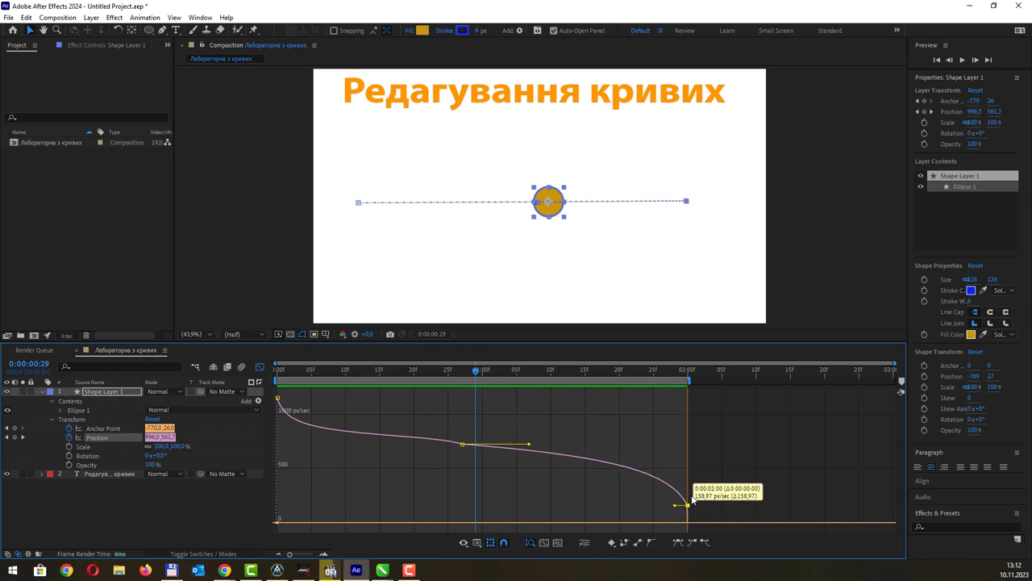
left_click_drag(697, 492, 688, 487)
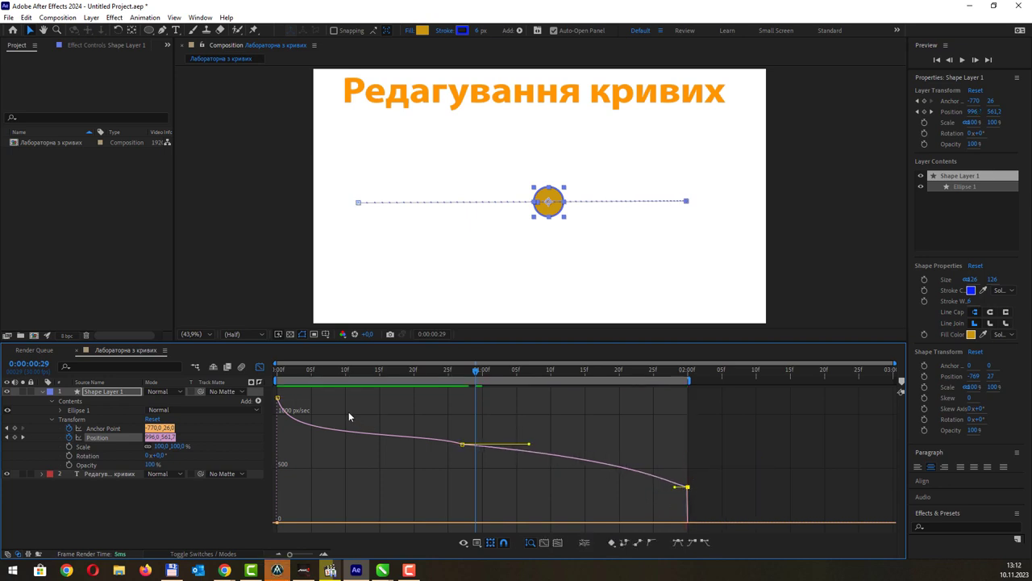
mouse_move(279, 398)
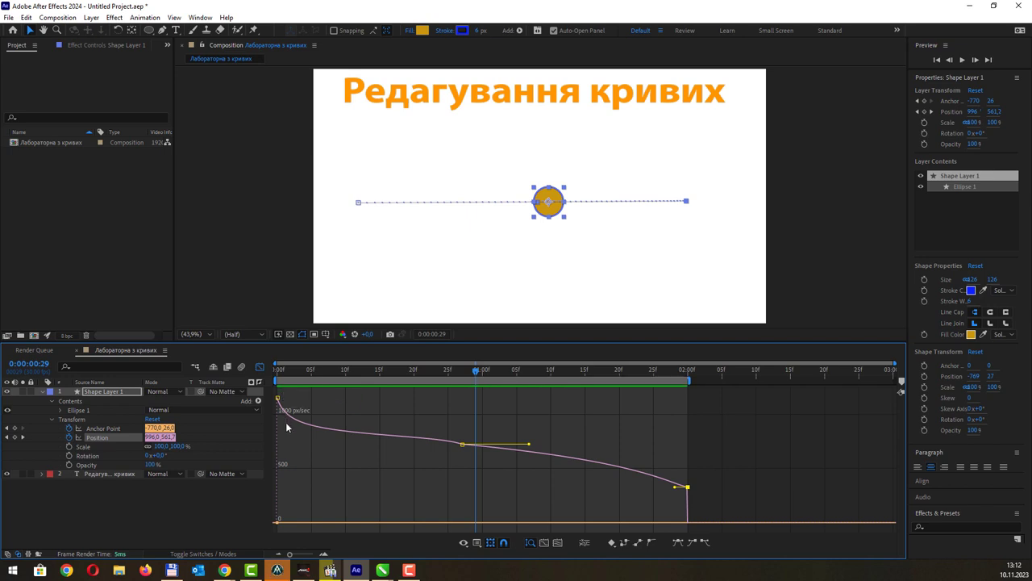
left_click_drag(286, 423, 273, 396)
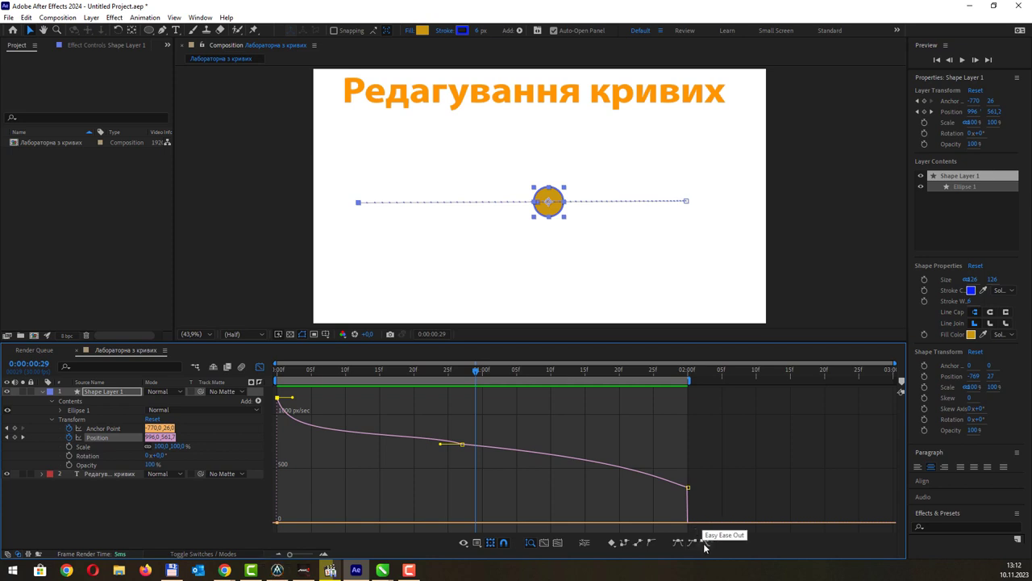
Apply easy ease out of the first keyframe and easy ease into the final keyframe
left_click(692, 543)
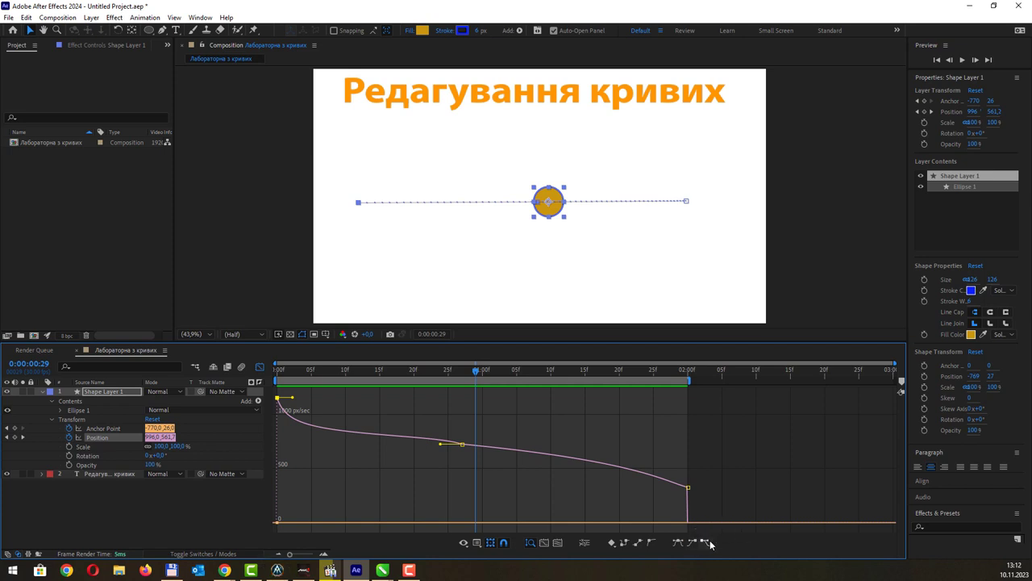
left_click(706, 543)
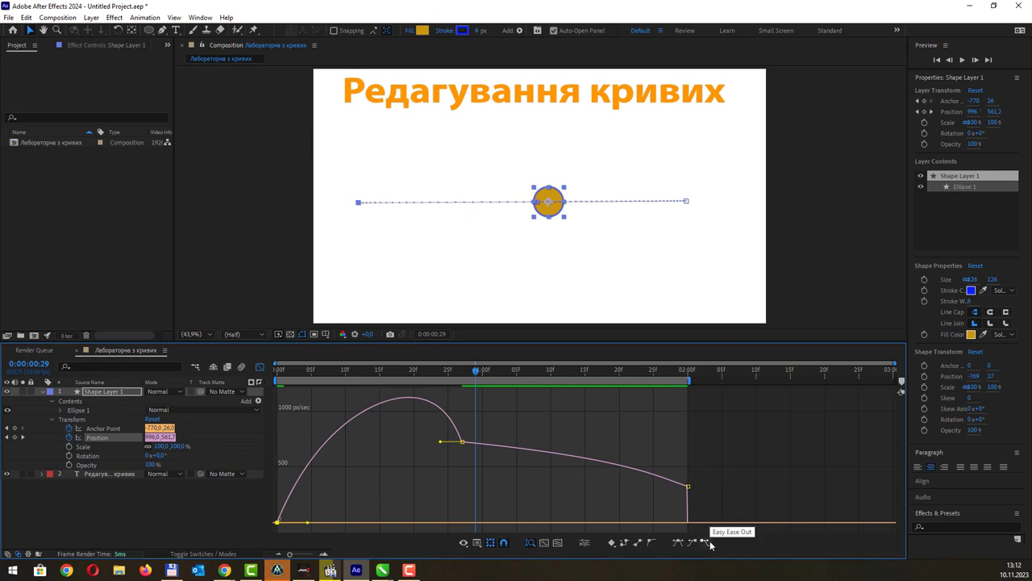
left_click_drag(712, 479, 671, 501)
left_click(693, 542)
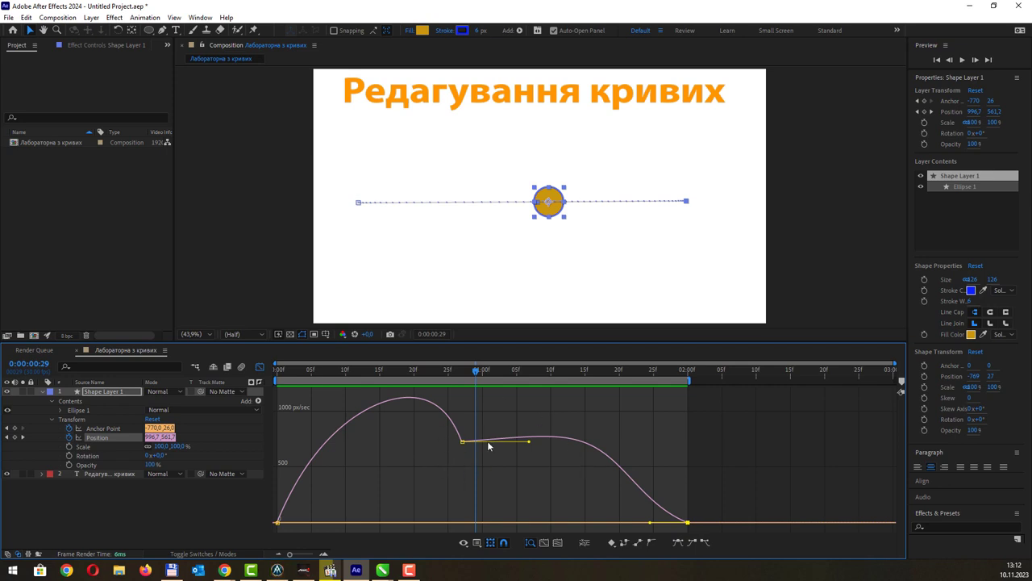
Raise the middle keyframe's speed to about 1120 px/sec and shorten its outgoing influence
left_click_drag(465, 442, 471, 409)
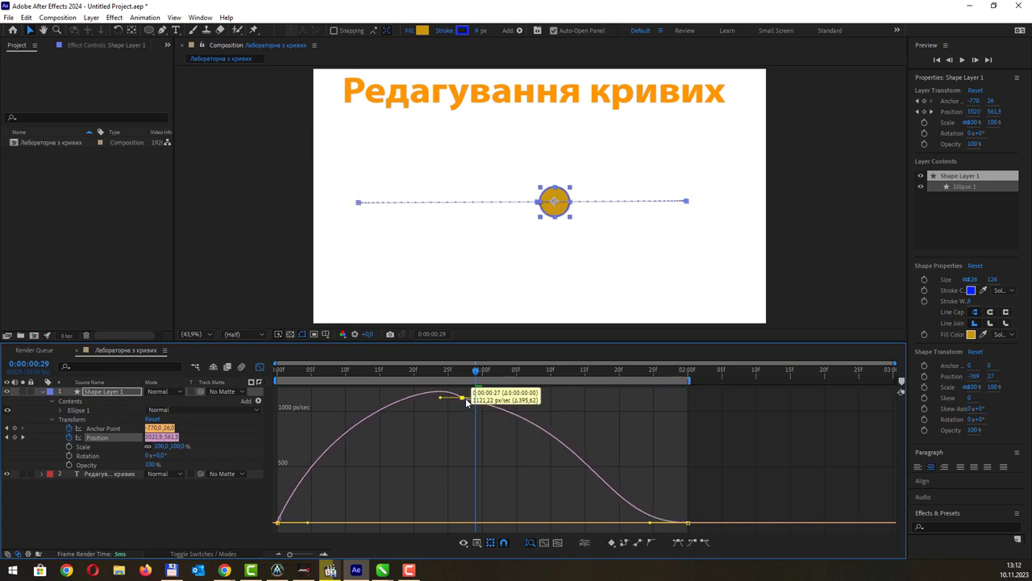
left_click_drag(470, 409, 424, 401)
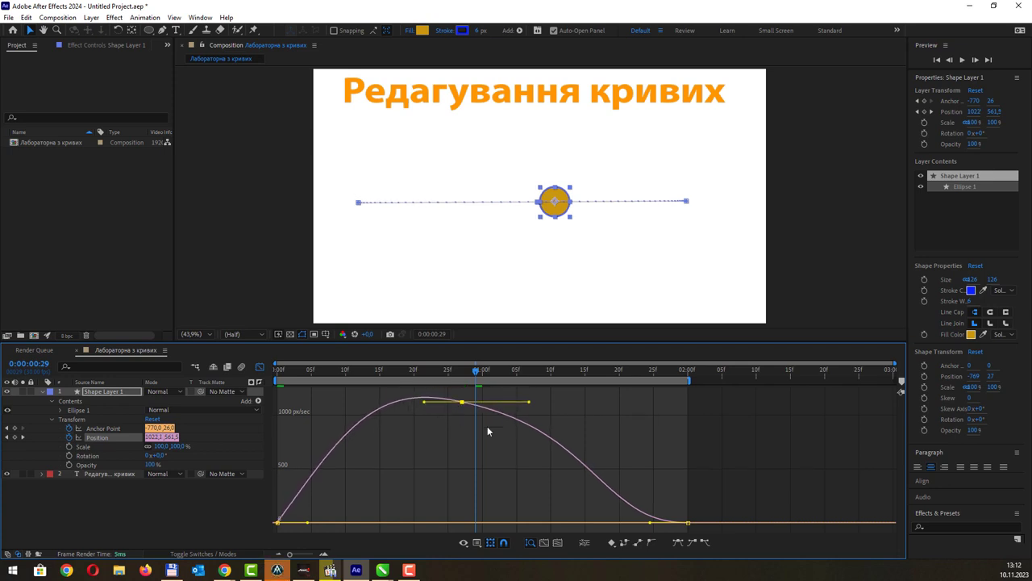
left_click_drag(529, 401, 506, 403)
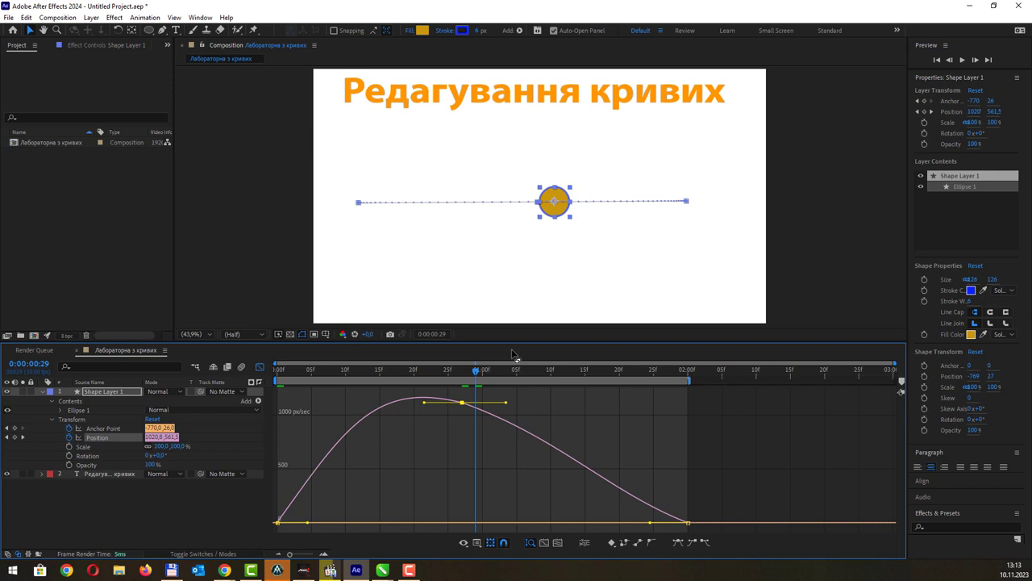
Select all Position keyframes, convert them to Hold, and preview the jumping motion
key("space")
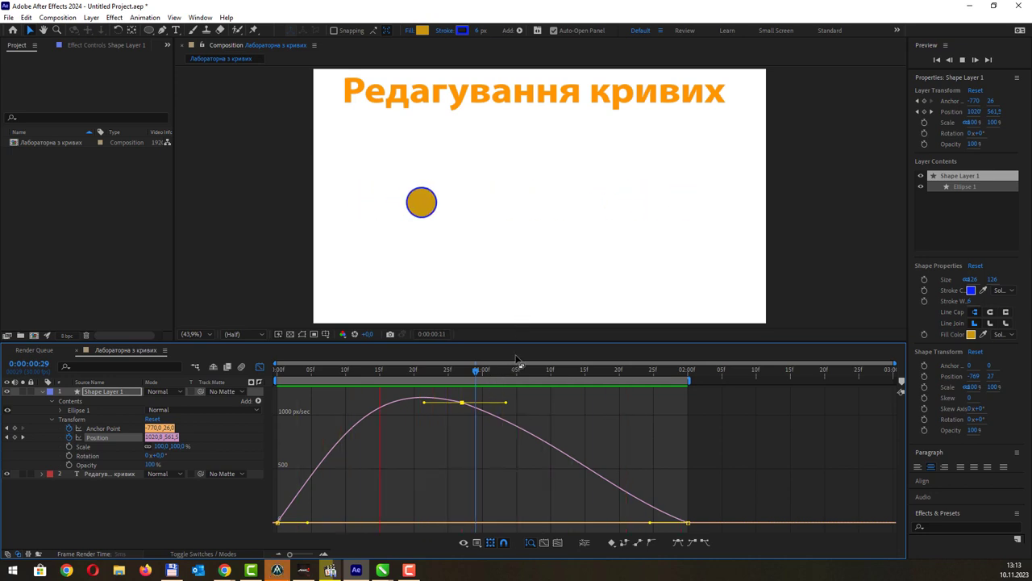
key("space")
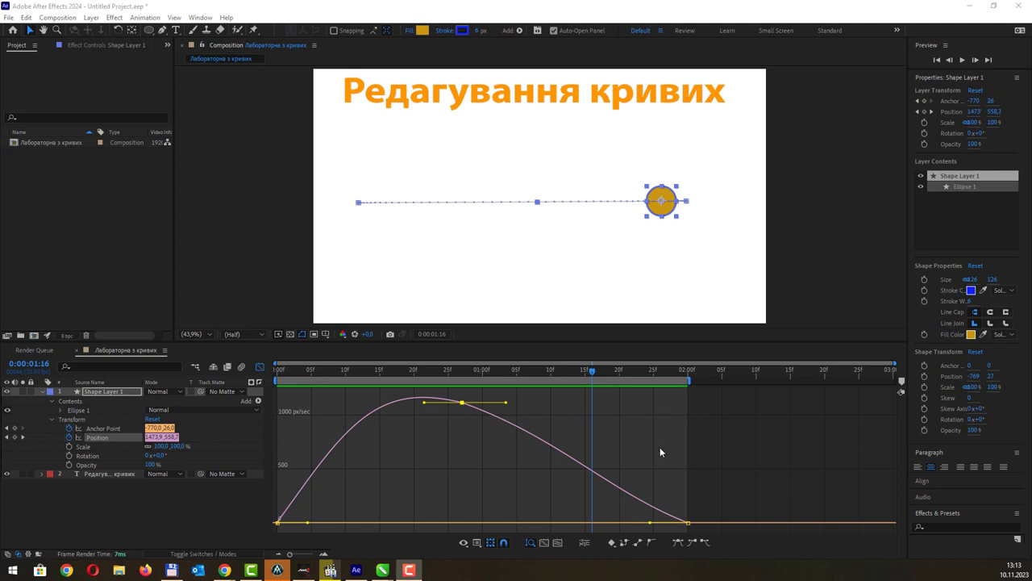
left_click(720, 498)
left_click_drag(677, 522, 274, 401)
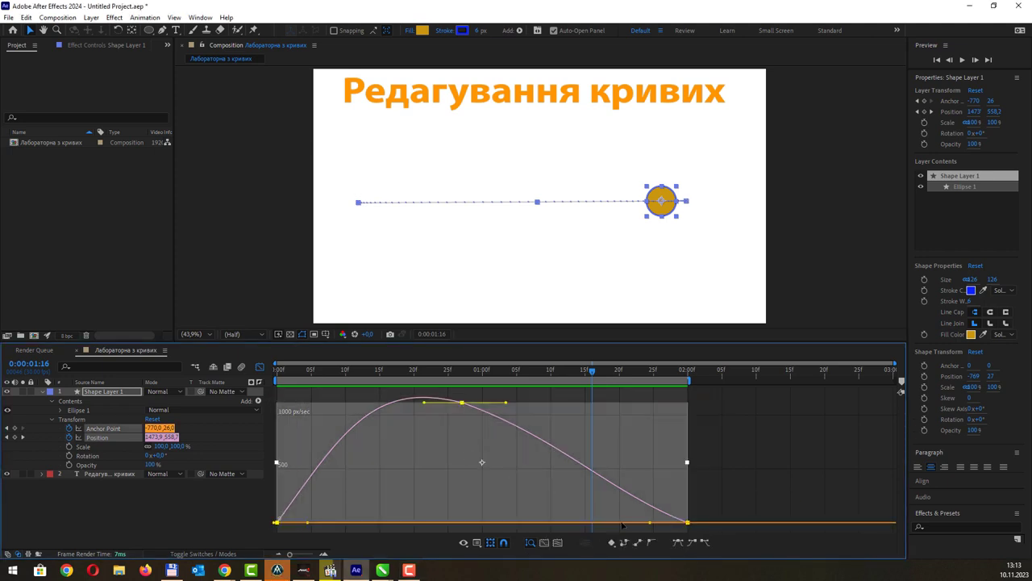
left_click(629, 543)
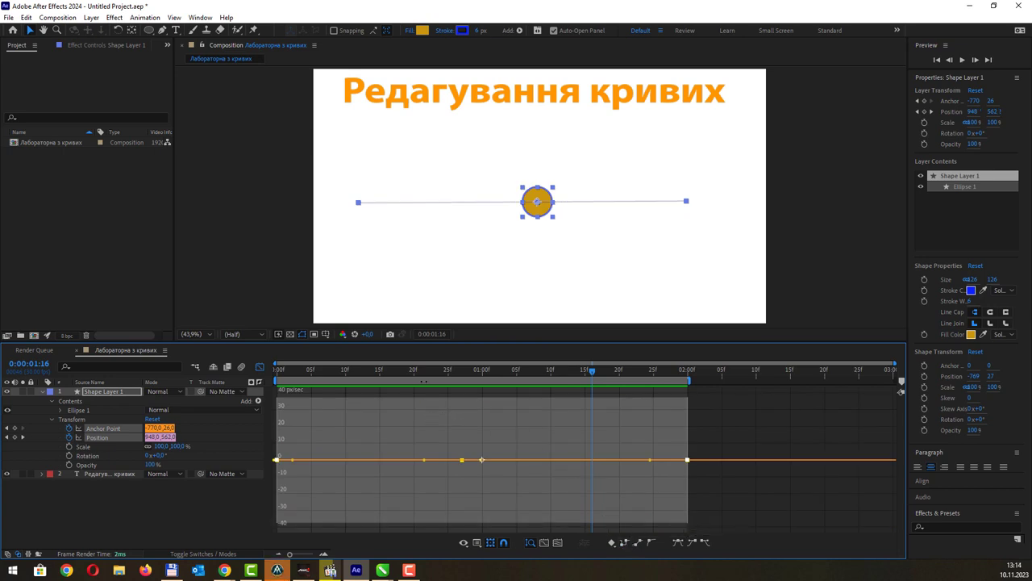
key("space")
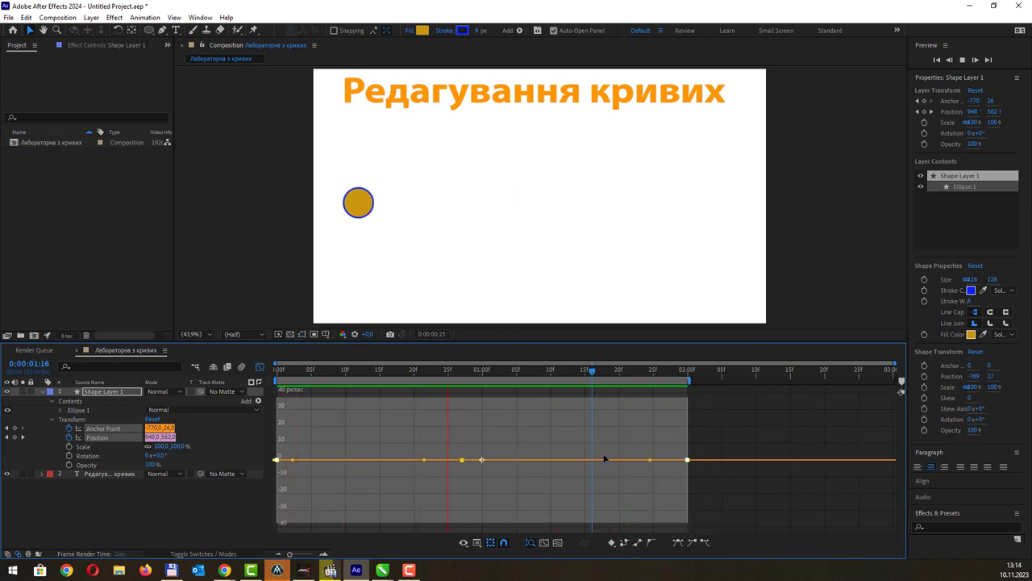
key("space")
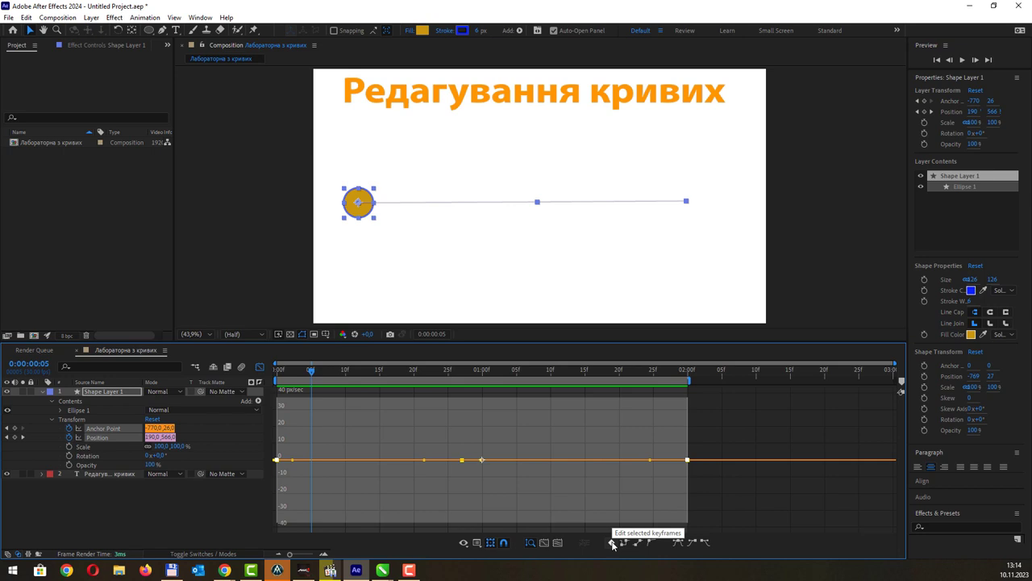
Raise the starting keyframe to about 350 px/sec and the middle to about 560 px/sec, then select all keyframes
left_click_drag(462, 460, 460, 461)
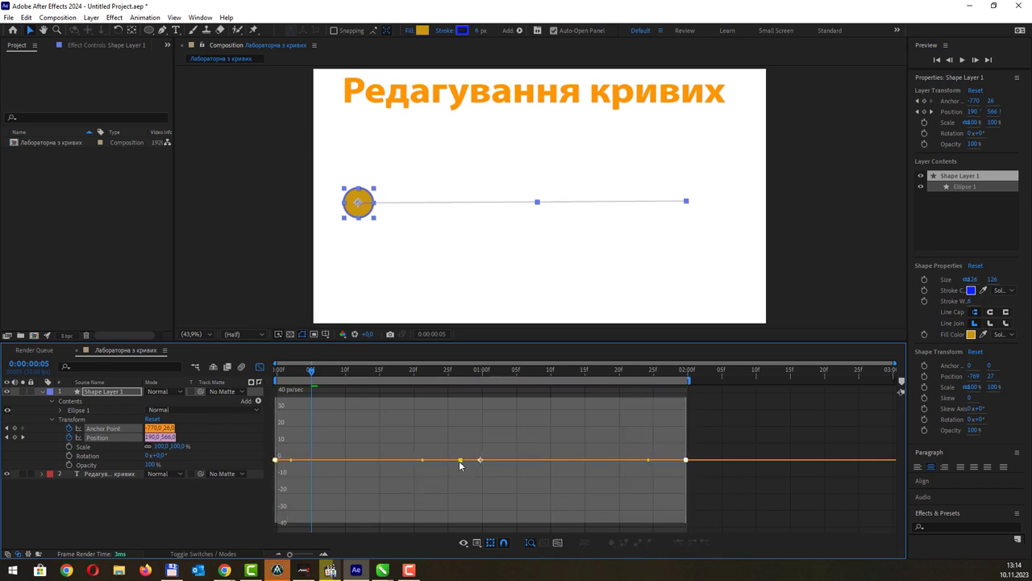
left_click_drag(711, 470, 566, 442)
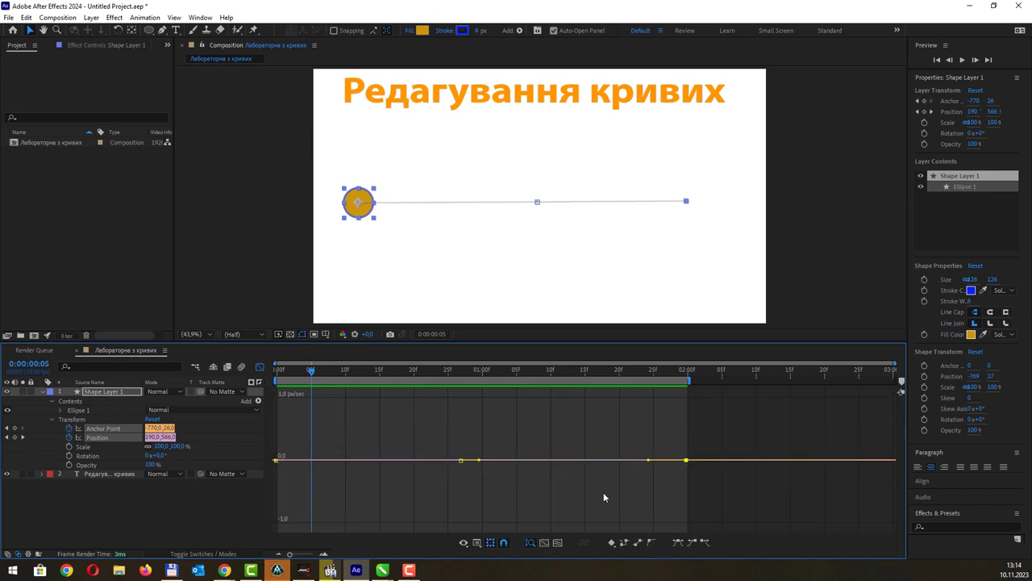
left_click_drag(461, 459, 454, 427)
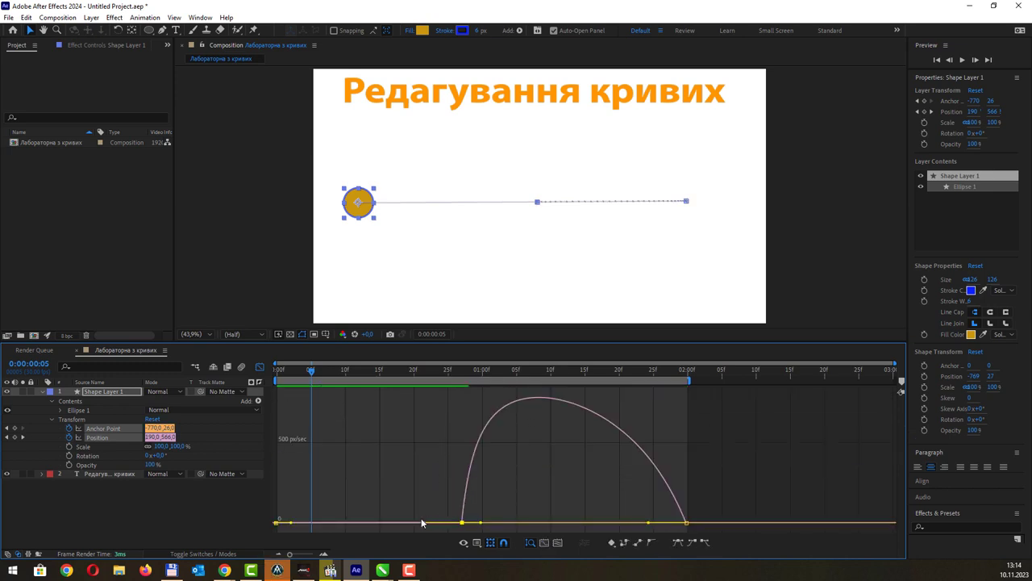
mouse_move(276, 522)
left_mouse_down()
mouse_move(277, 468)
mouse_move(278, 494)
left_mouse_up()
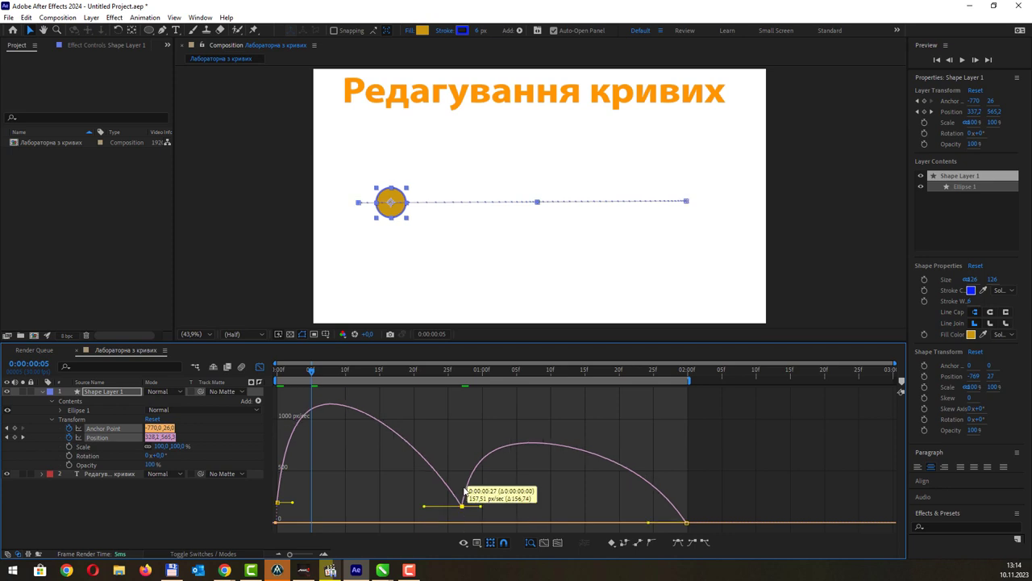
left_click_drag(461, 523, 465, 470)
left_click_drag(729, 455, 300, 508)
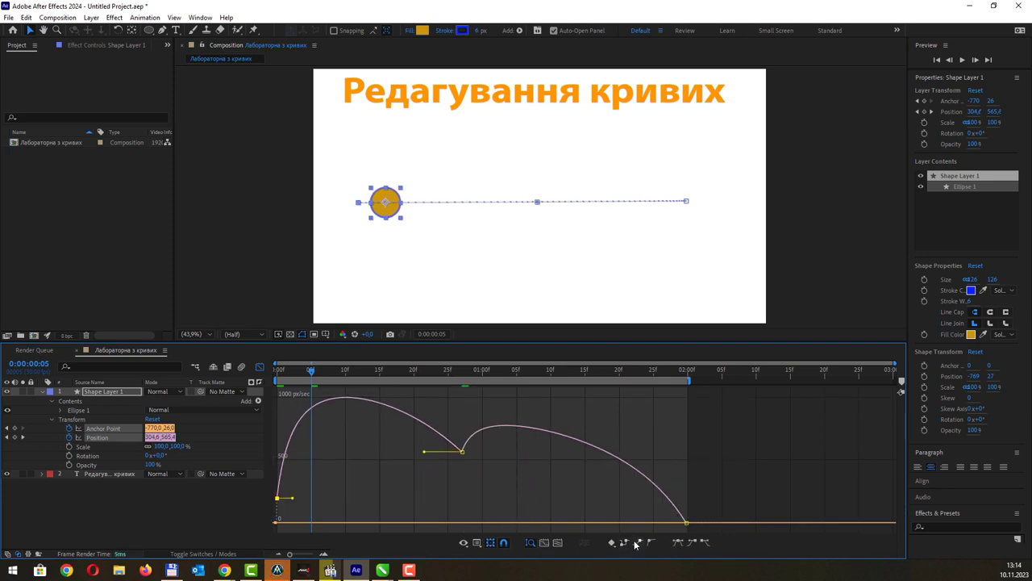
left_click(699, 516)
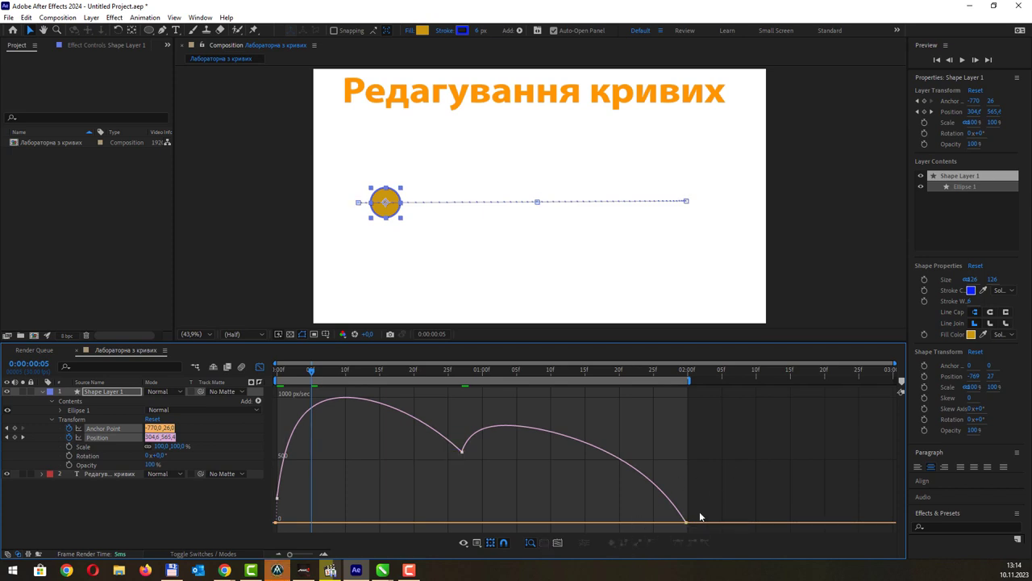
left_click_drag(710, 531, 274, 402)
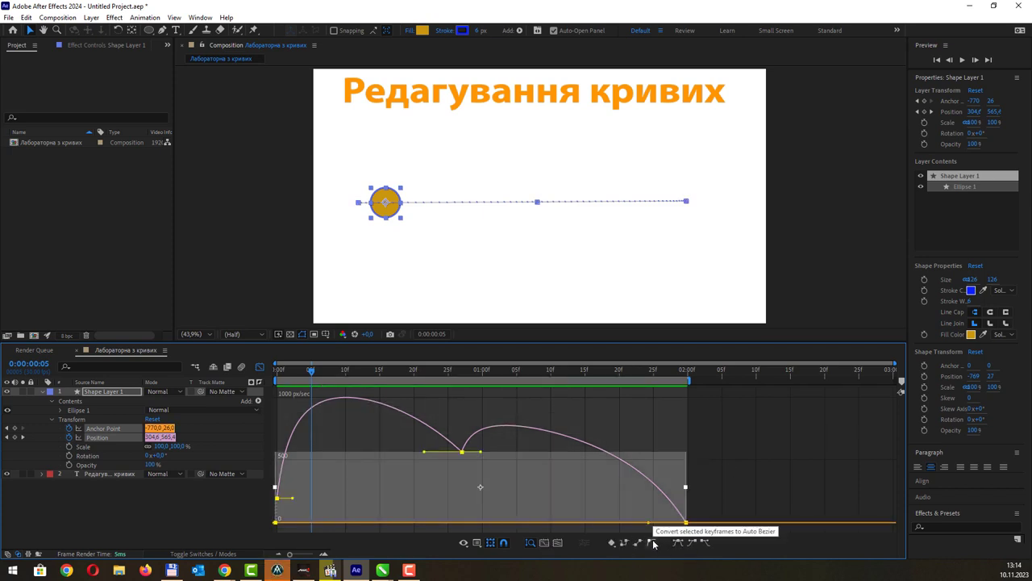
Convert all Position keyframes to Linear, preview the constant-speed motion, and shift the selected keyframes one frame later
left_click(636, 543)
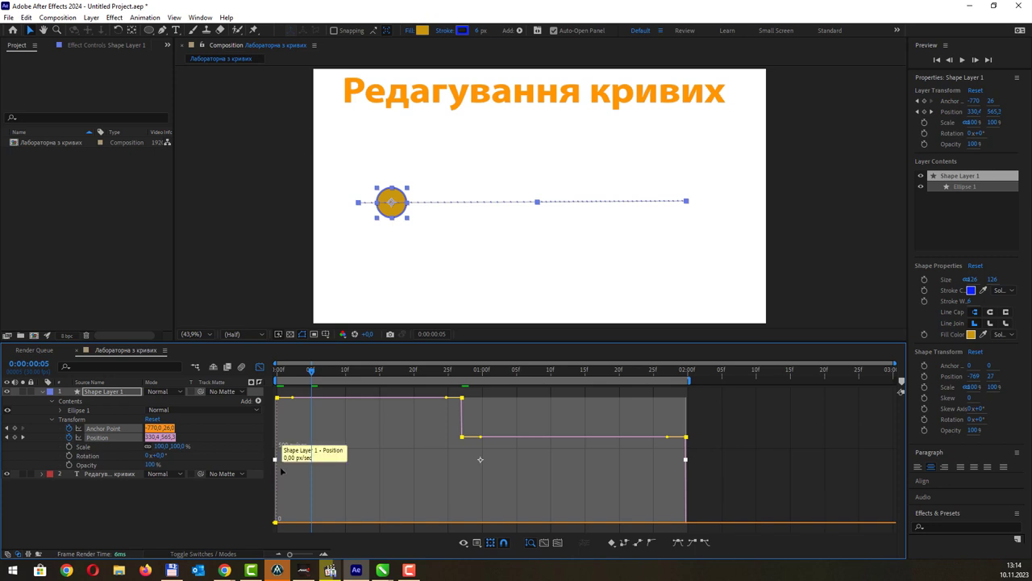
left_click_drag(276, 397, 305, 437)
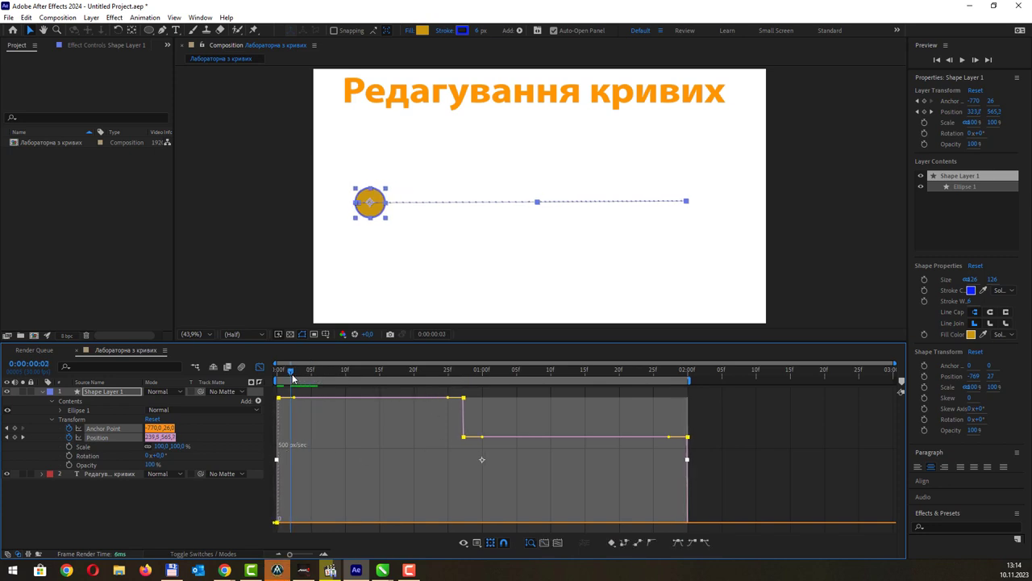
key("space")
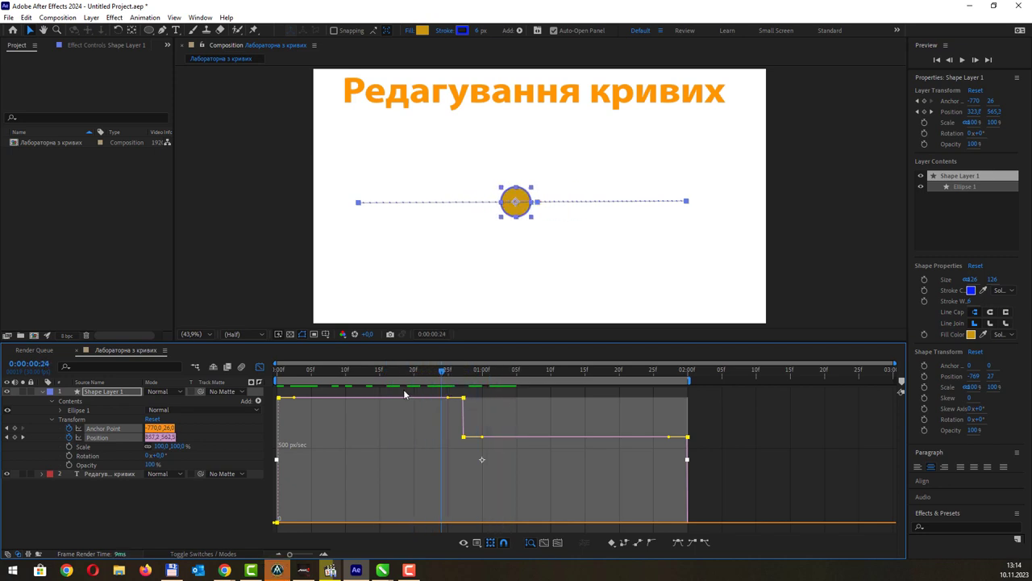
key("space")
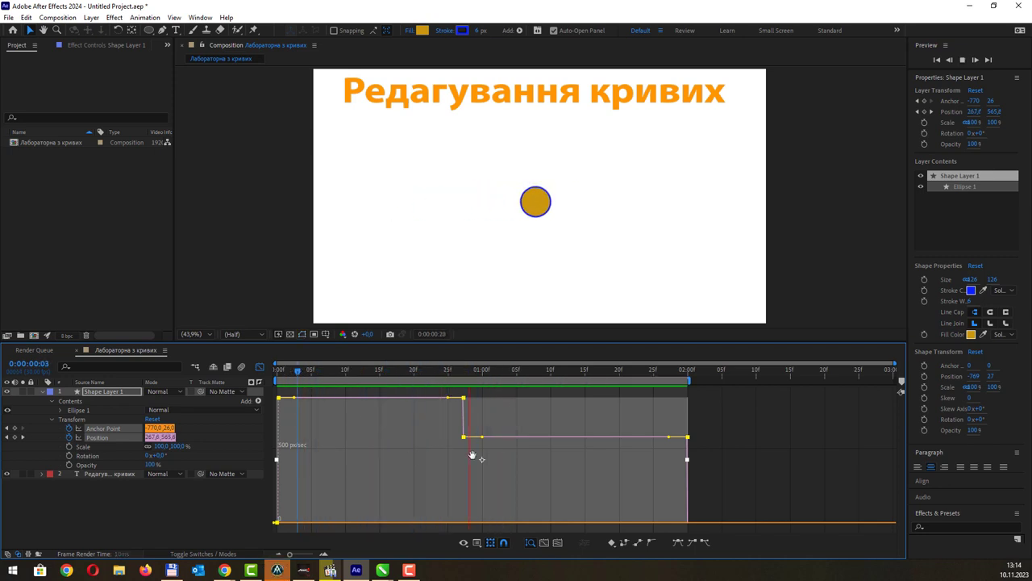
key("space")
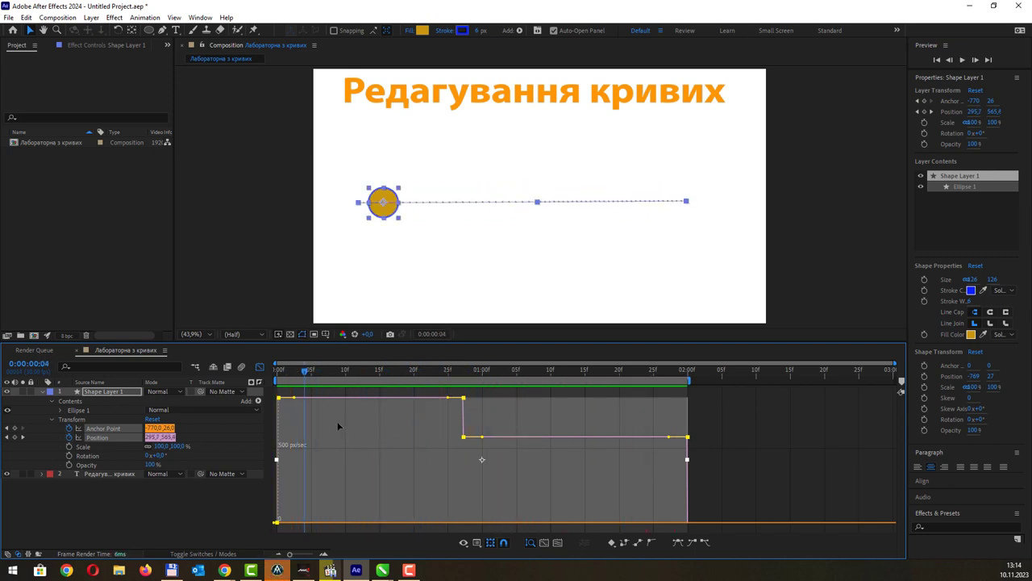
mouse_move(341, 428)
left_mouse_down()
mouse_move(345, 406)
mouse_move(310, 414)
left_mouse_up()
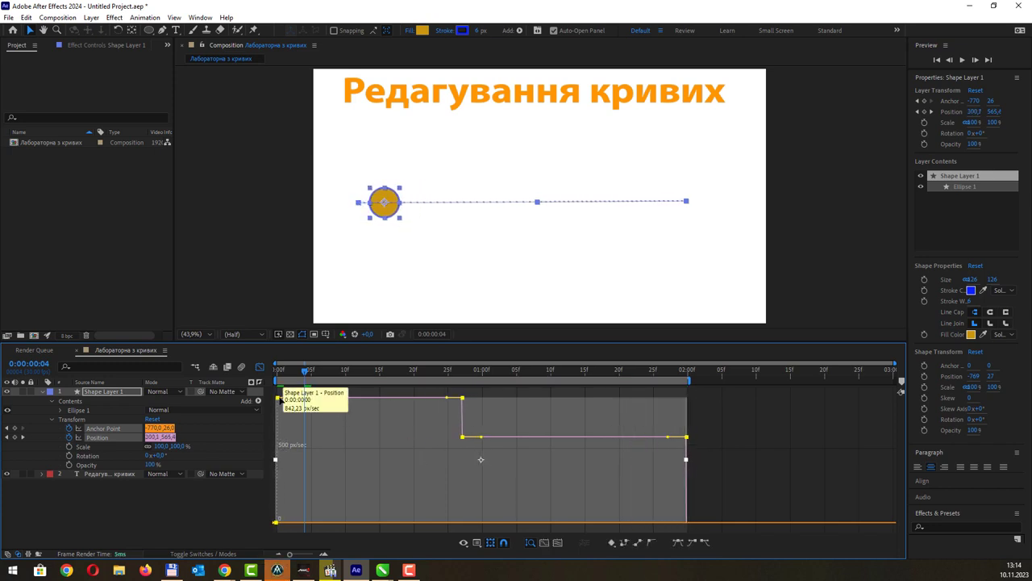
left_click(703, 542)
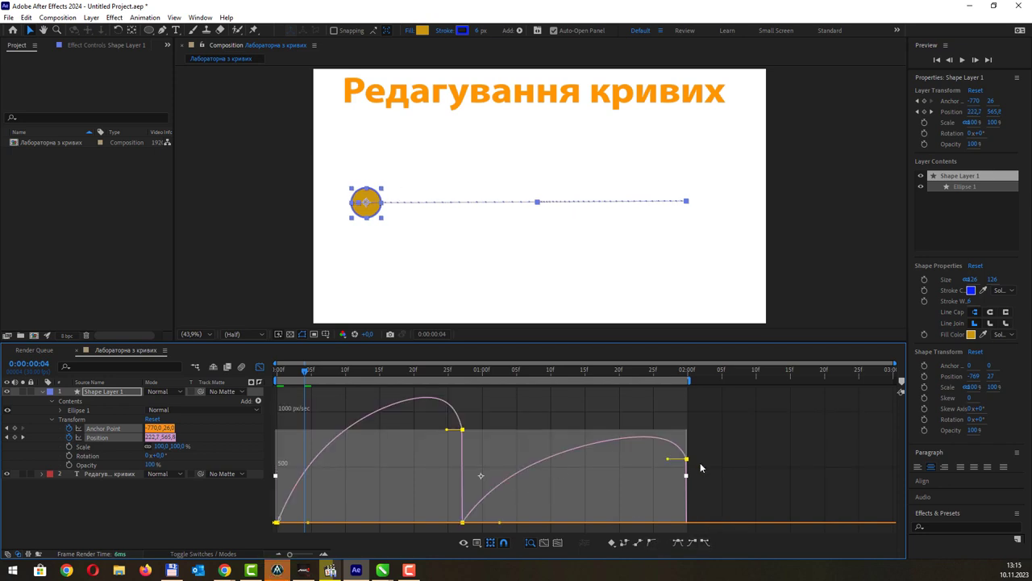
key("ctrl+z")
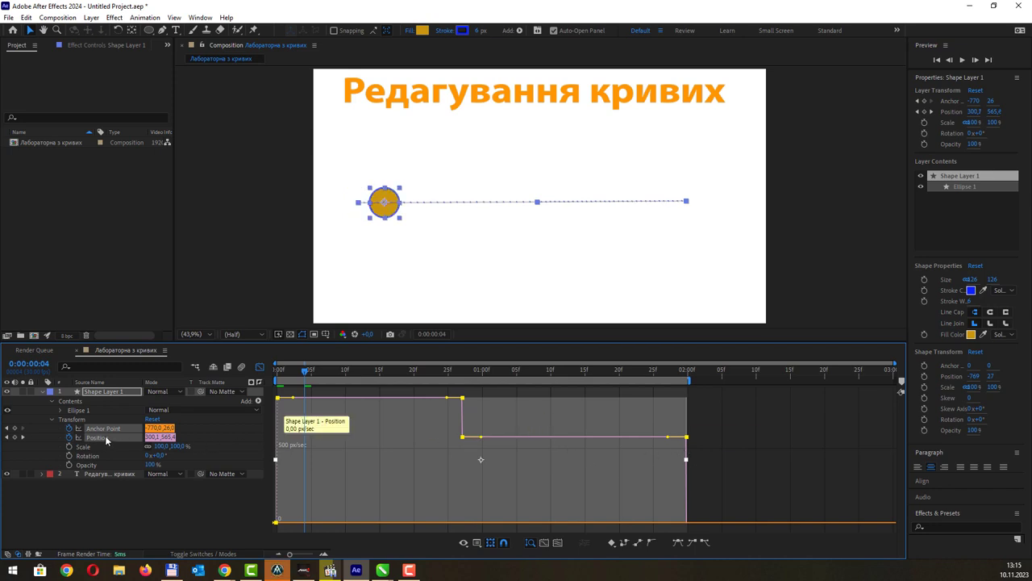
key("alt+Right")
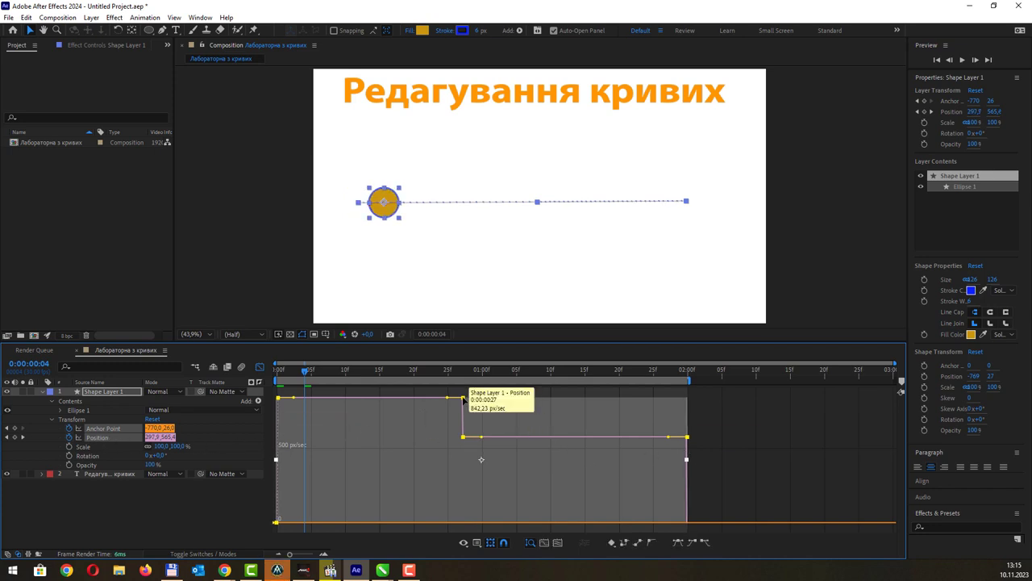
left_click_drag(470, 401, 458, 407)
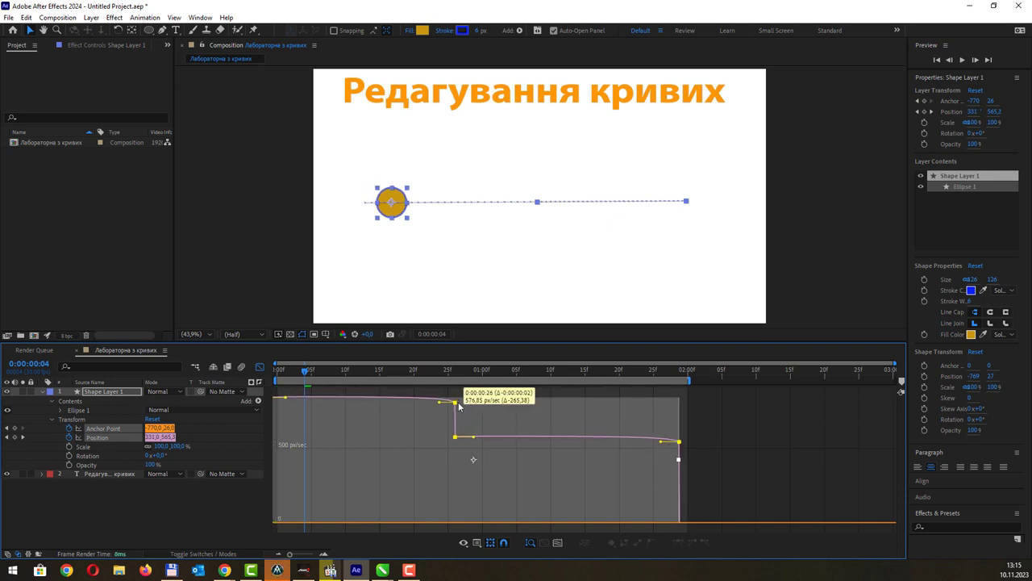
left_click_drag(458, 408, 456, 403)
key("alt+Right")
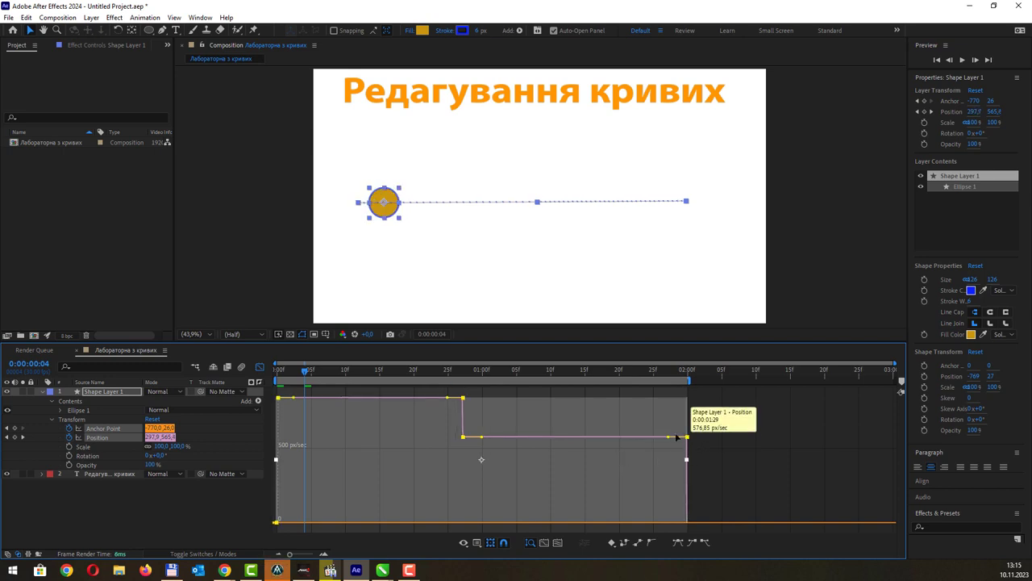
key("alt+Right")
key("alt+Right")
key("alt+Left")
key("alt+Left")
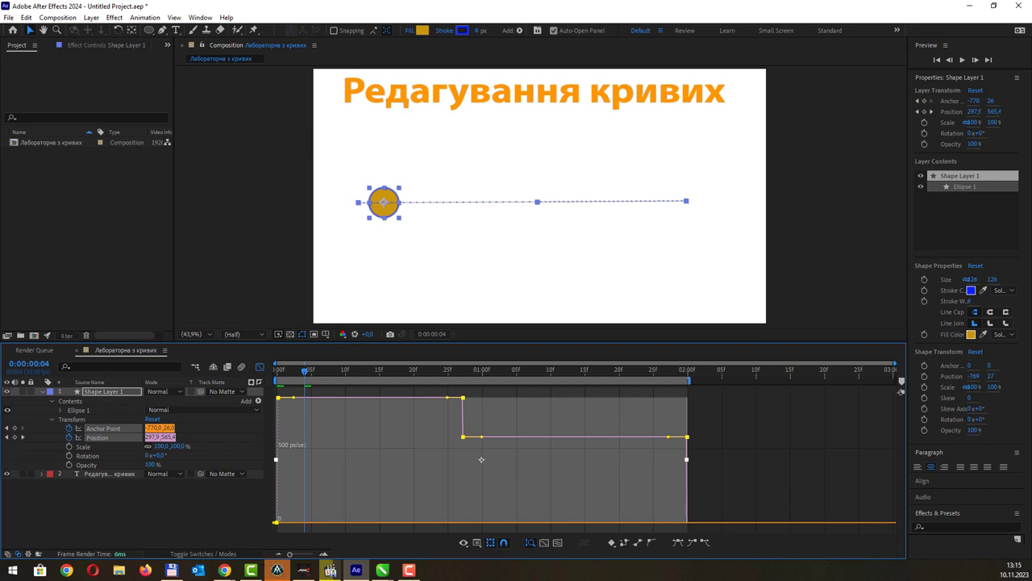
left_click(513, 401)
left_click(462, 397)
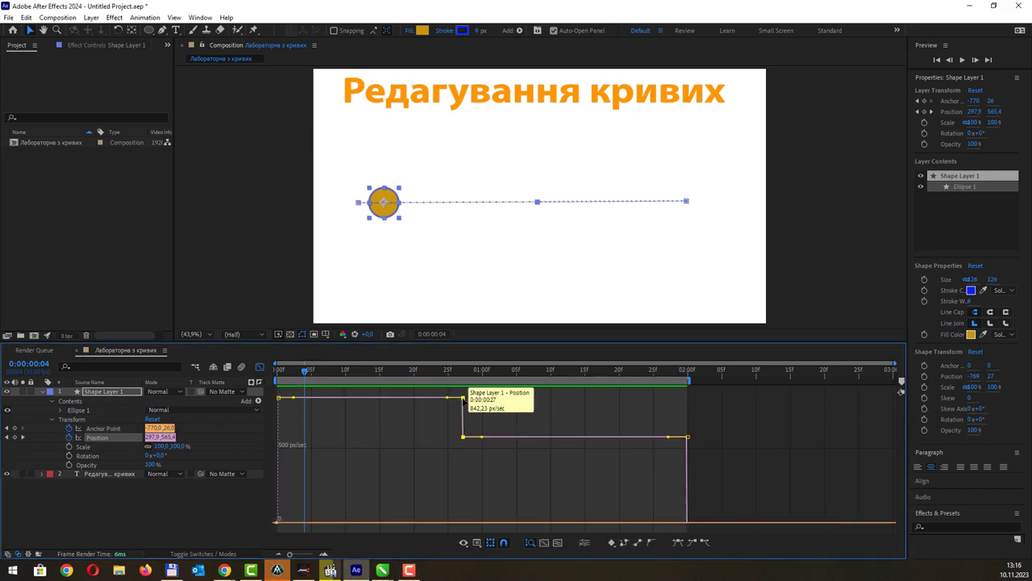
left_click_drag(462, 397, 468, 411)
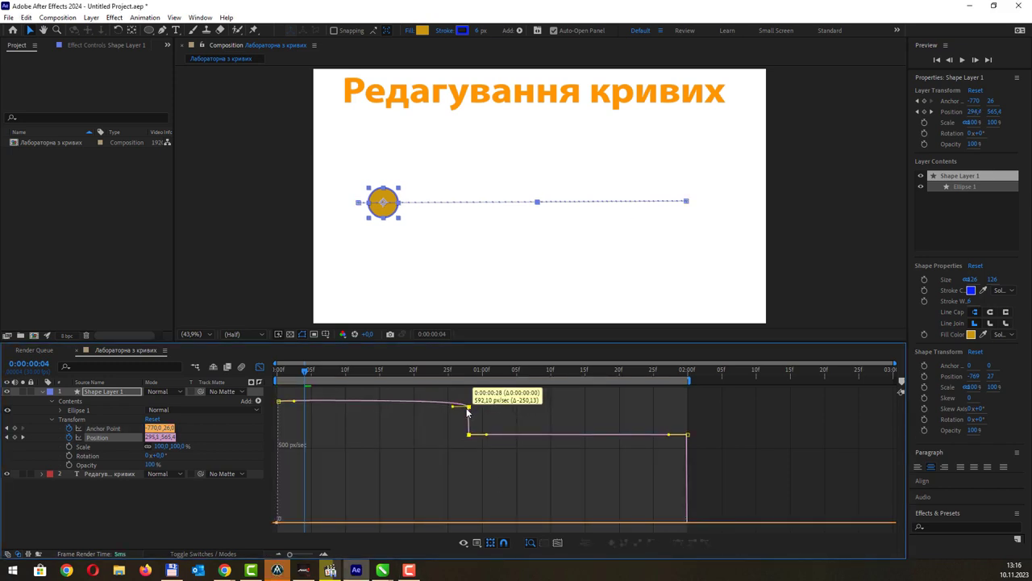
key("ctrl+z")
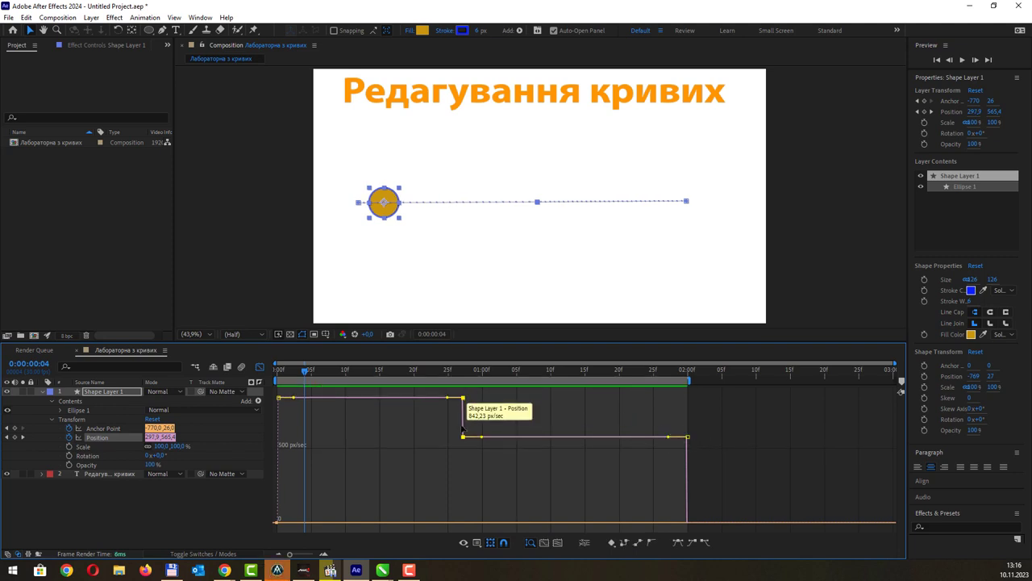
Try splitting Position into separate X and Y, then leave it as one combined property
left_click(584, 542)
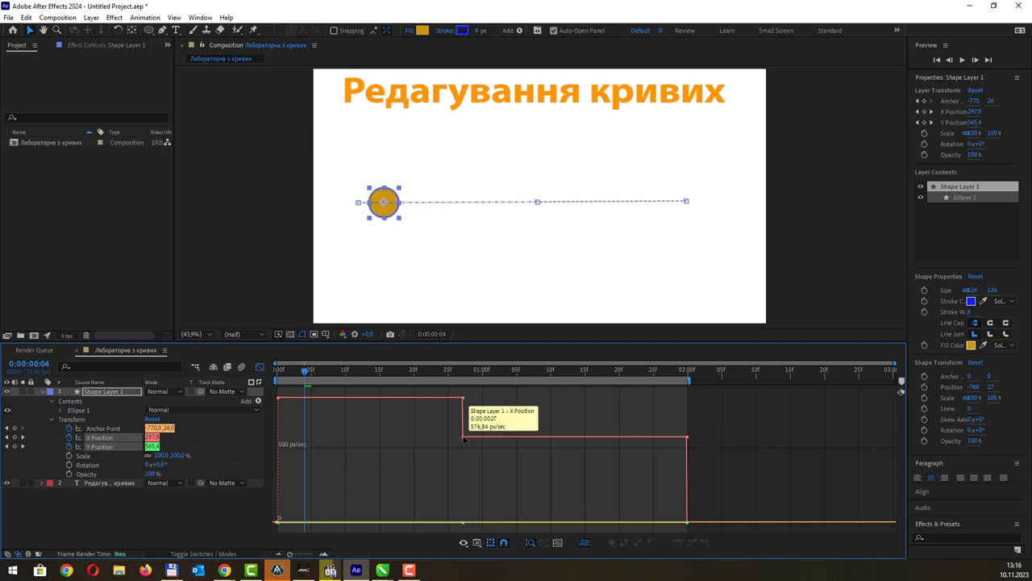
left_click(462, 399)
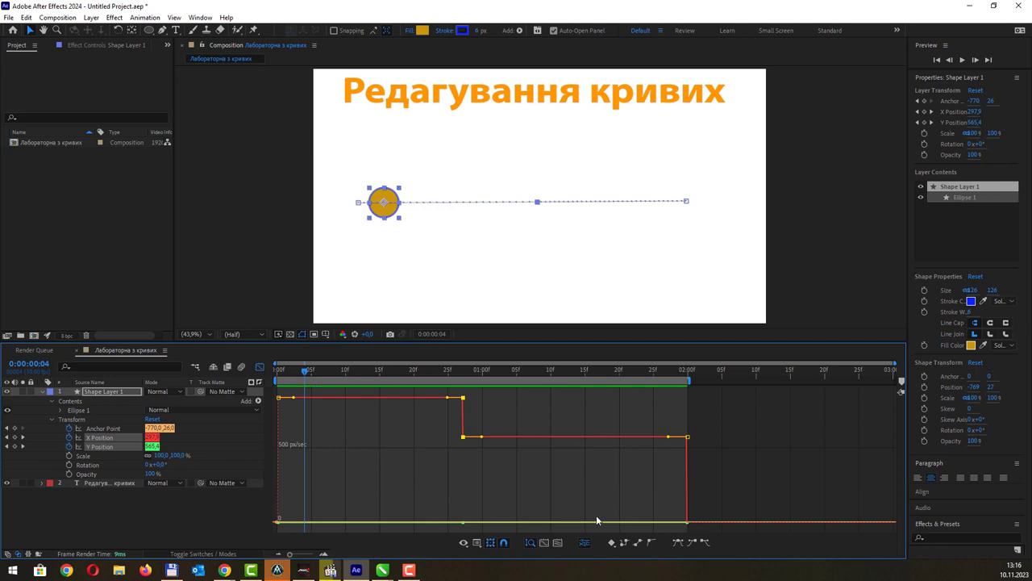
left_click(586, 545)
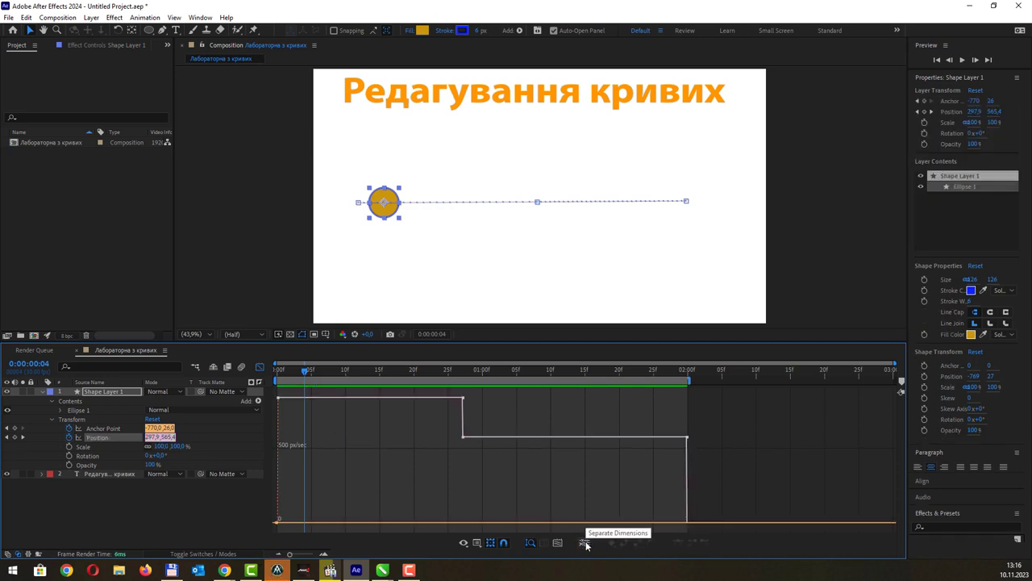
left_click(586, 543)
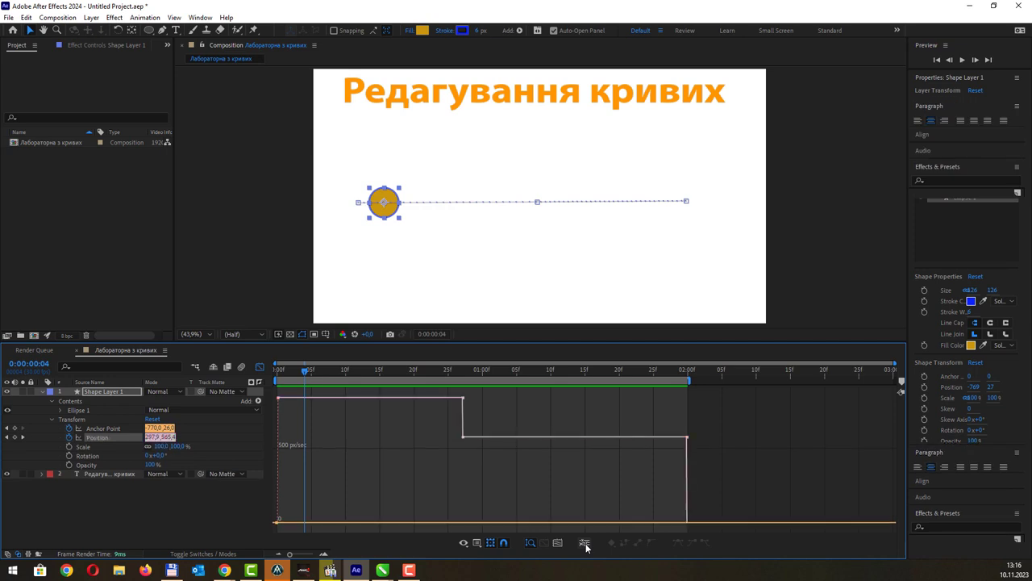
left_click(585, 544)
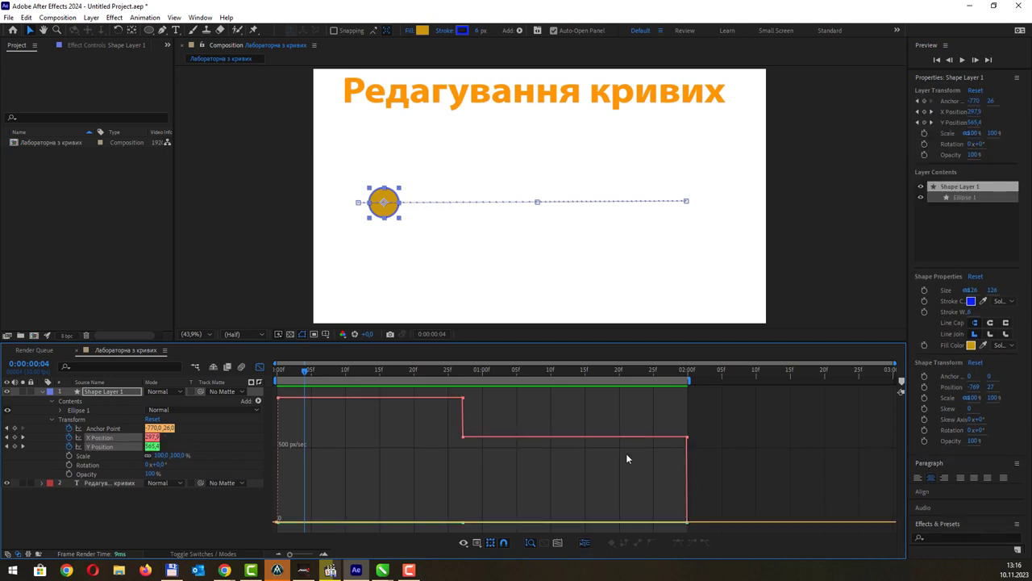
left_click(687, 437)
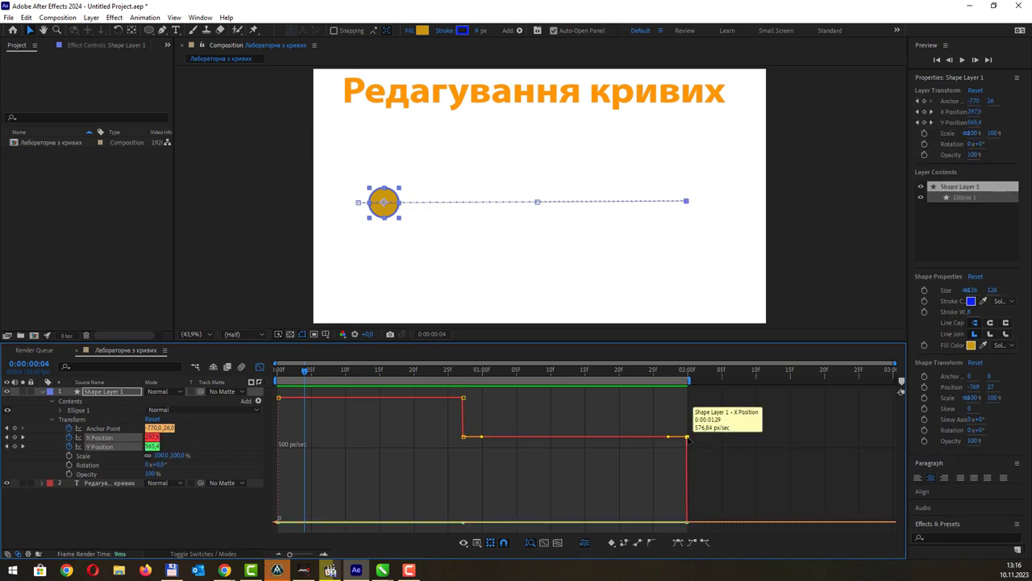
mouse_move(279, 399)
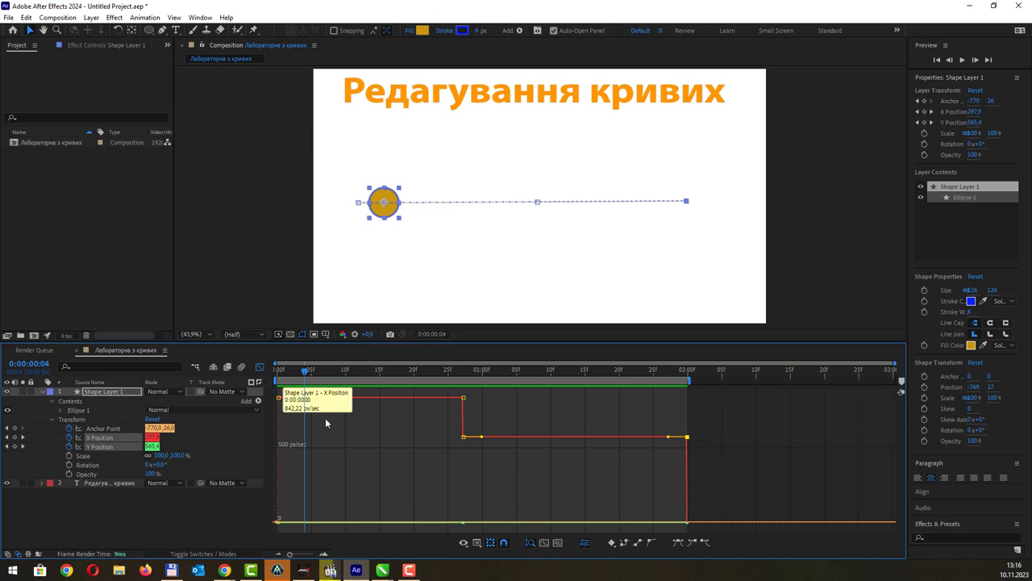
mouse_move(463, 438)
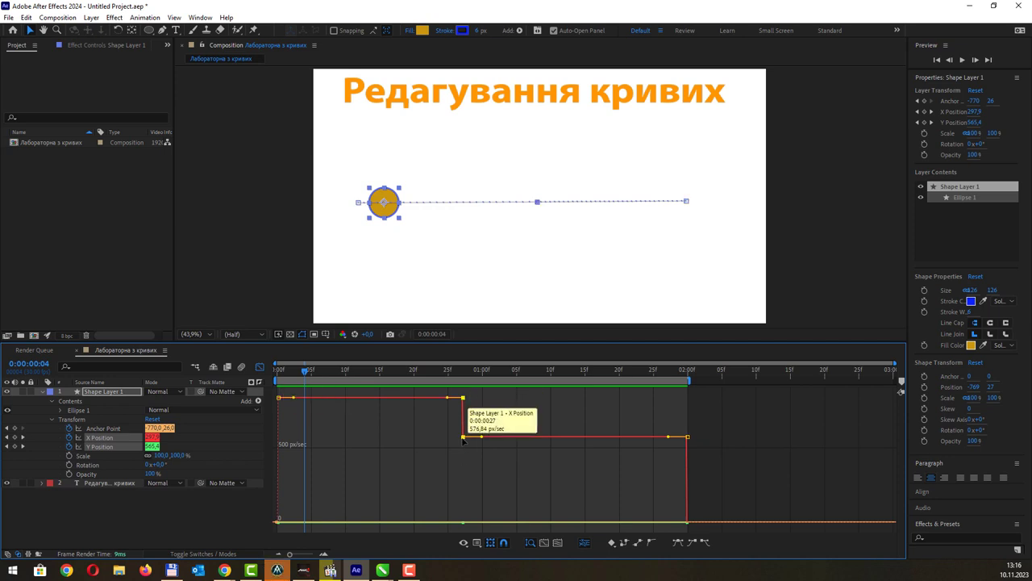
left_click(586, 543)
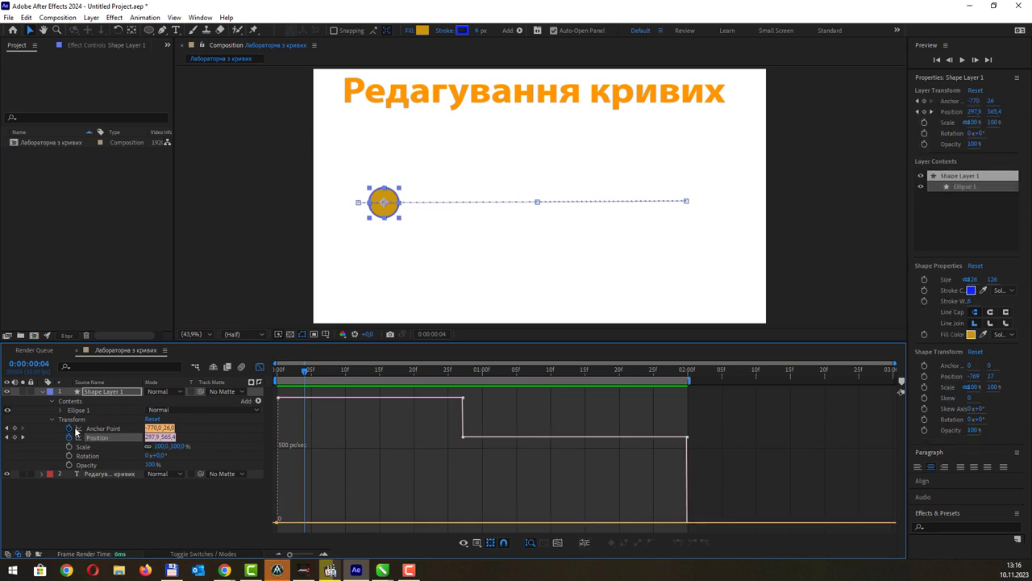
Marquee-select all of the circle's Position keyframes in the speed graph
key("F10")
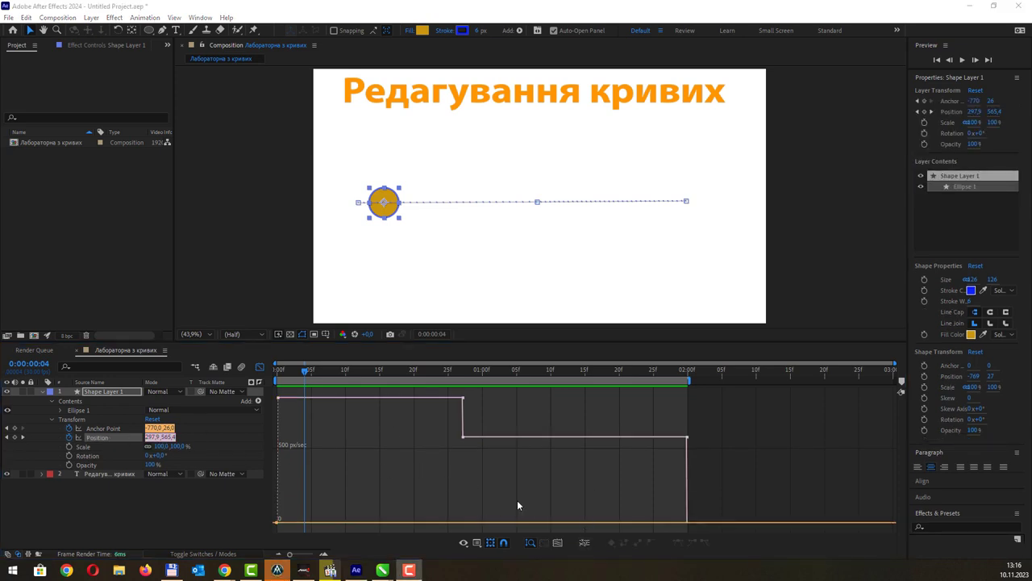
left_click(556, 423)
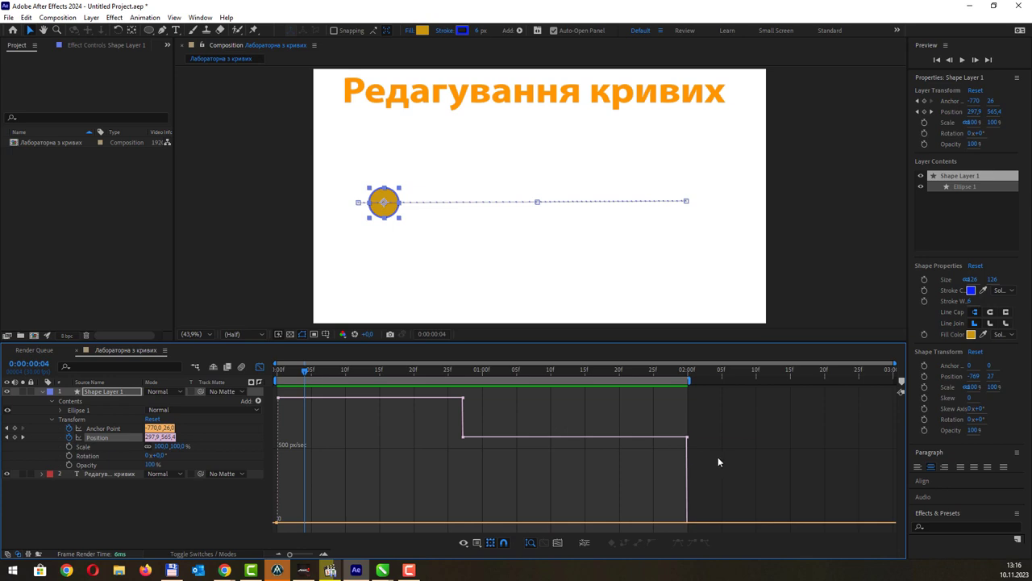
left_click_drag(716, 459, 302, 409)
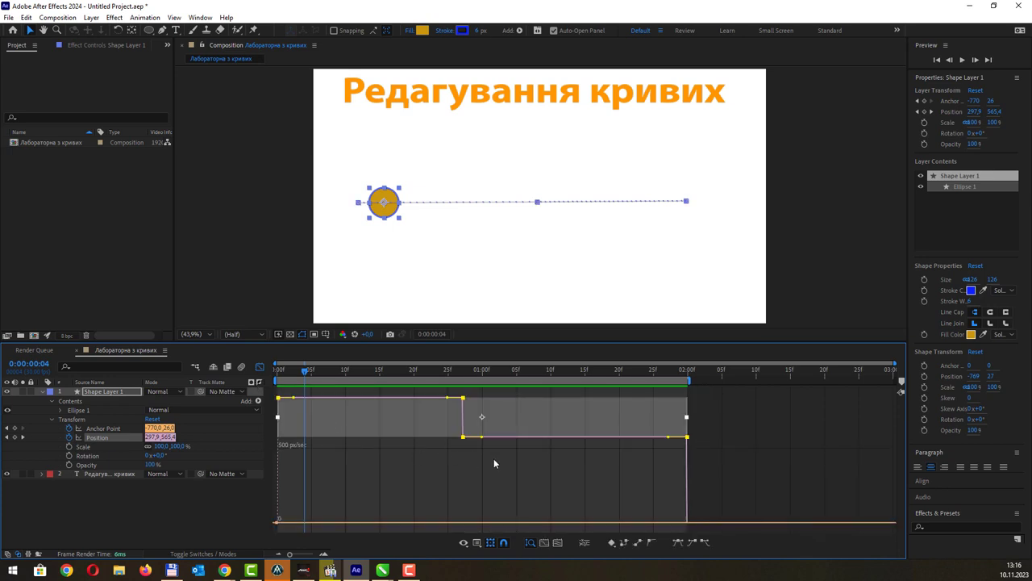
Apply Easy Ease to all Position keyframes and reselect Position to view the two eased speed arcs
left_click(676, 545)
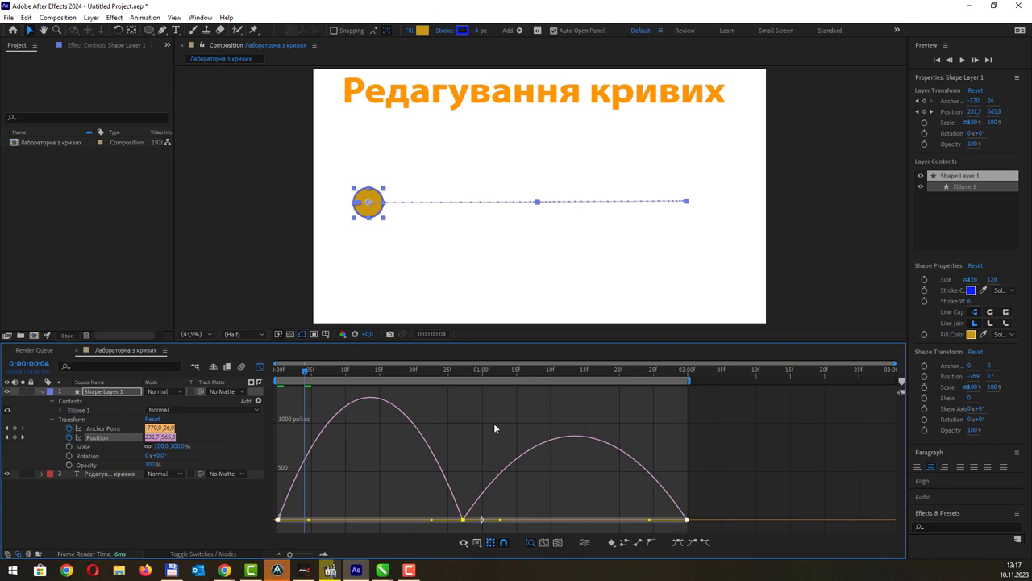
left_click(388, 263)
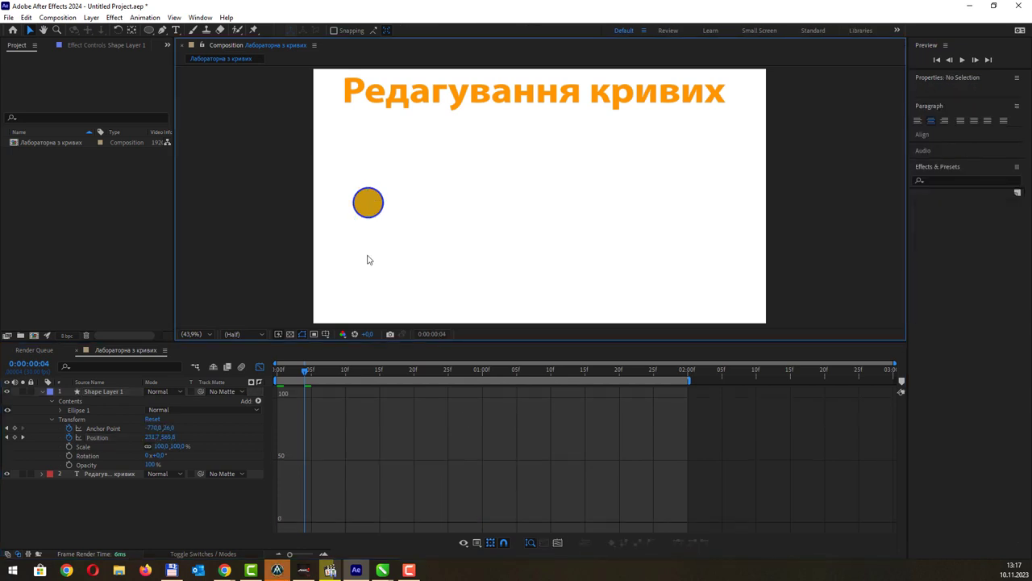
left_click(88, 436)
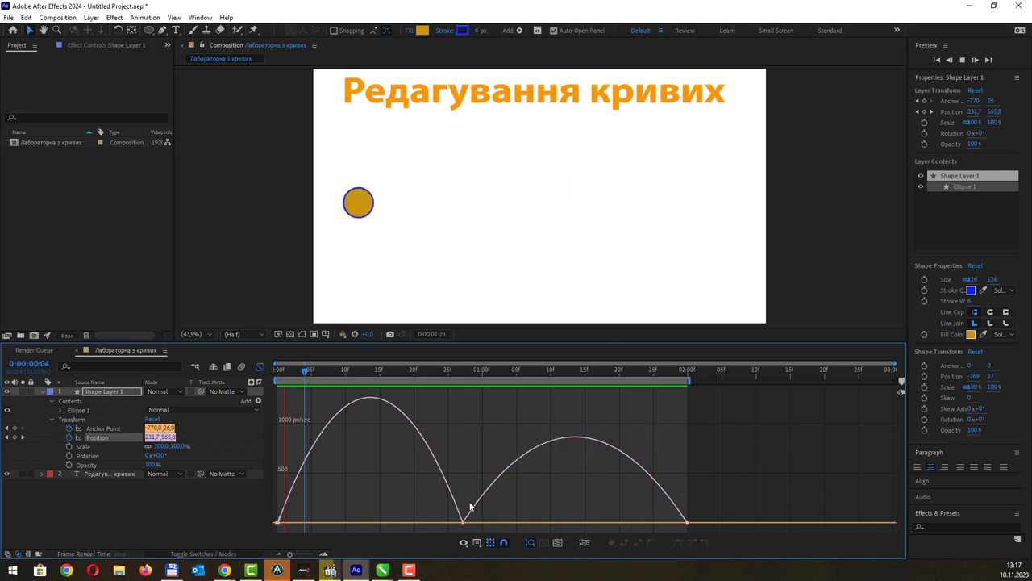
Raise the middle keyframe's speed handles to about 1000 px/sec, then preview the animation
left_click(463, 521)
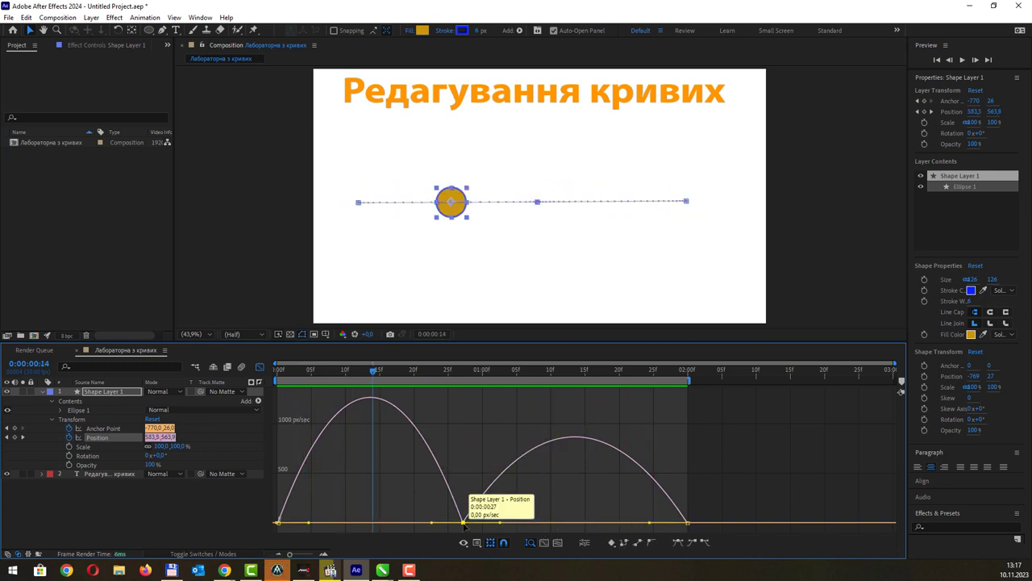
left_click_drag(463, 522, 469, 418)
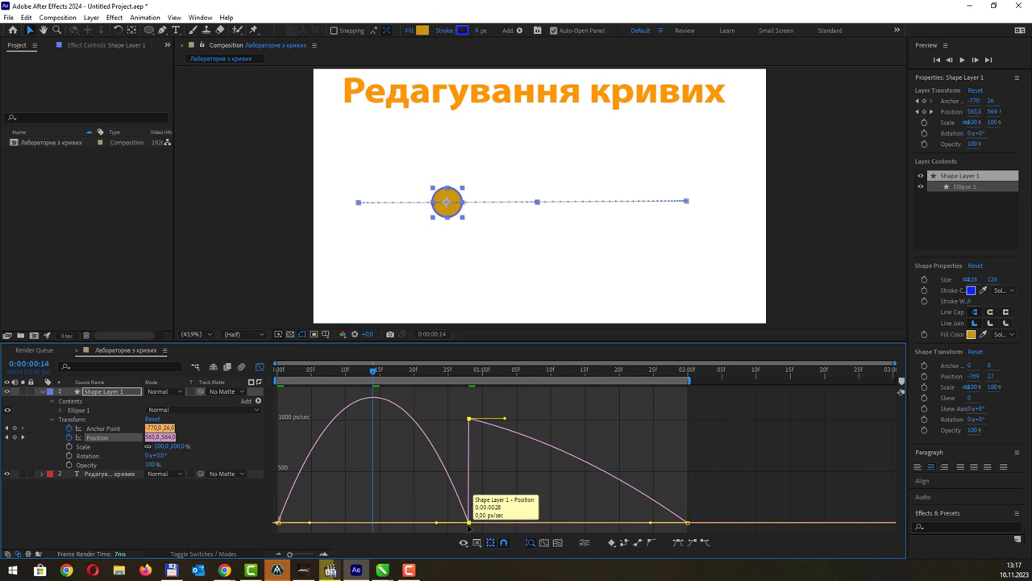
left_click_drag(468, 522, 463, 398)
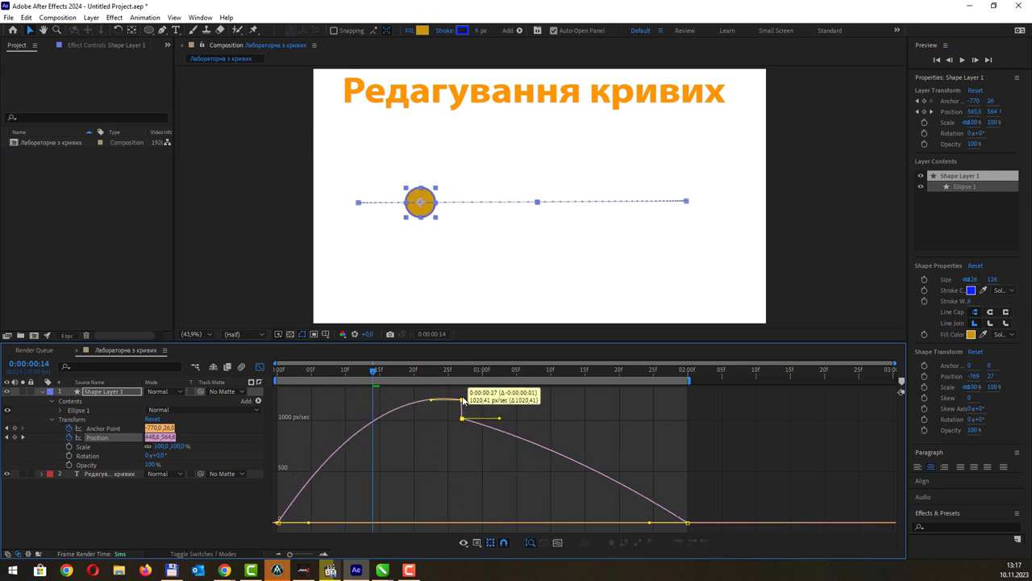
mouse_move(461, 419)
left_mouse_down()
mouse_move(504, 398)
mouse_move(469, 446)
left_mouse_up()
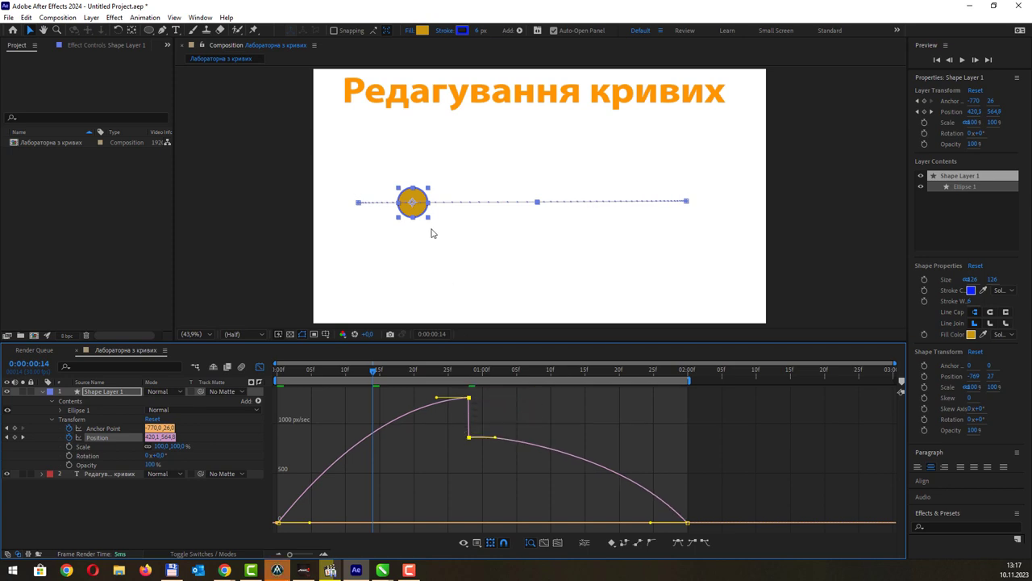
left_click(407, 281)
key("space")
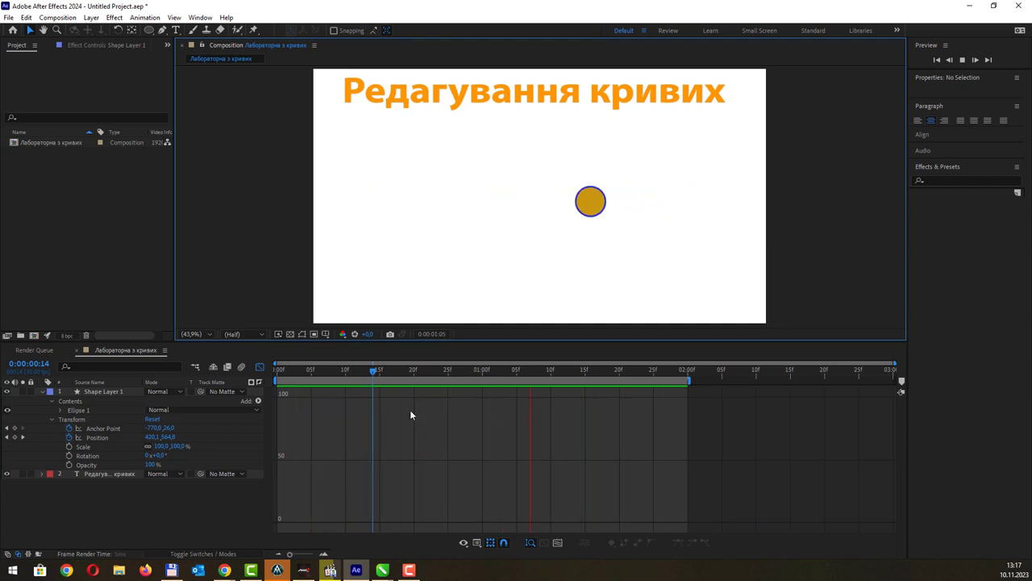
left_click(404, 435)
key("space")
left_click(102, 439)
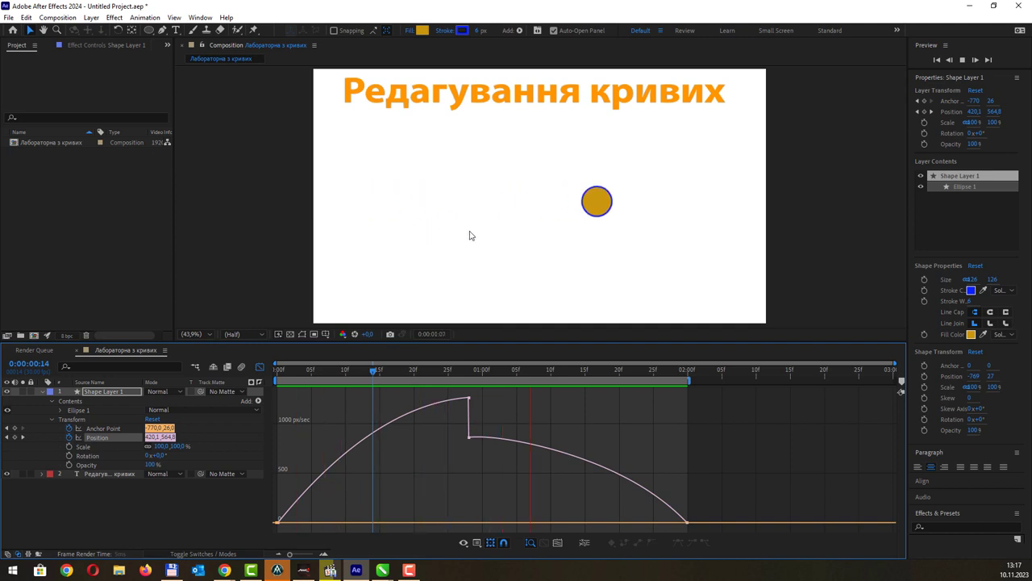
key("space")
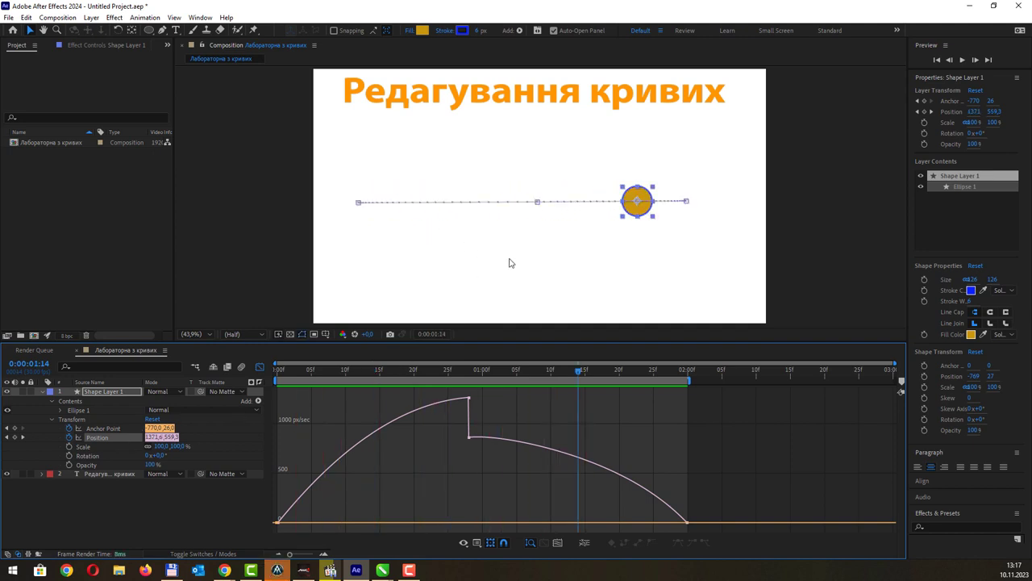
mouse_move(576, 374)
left_mouse_down()
mouse_move(458, 369)
mouse_move(473, 368)
left_mouse_up()
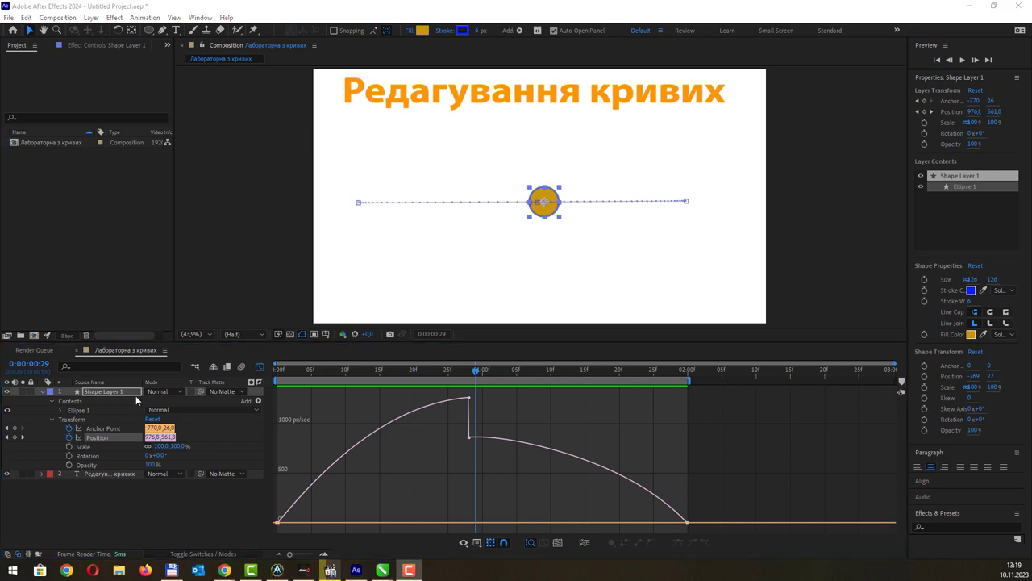
Clear the circle's Position keyframes and drag the circle near the left edge of the frame
left_click(68, 437)
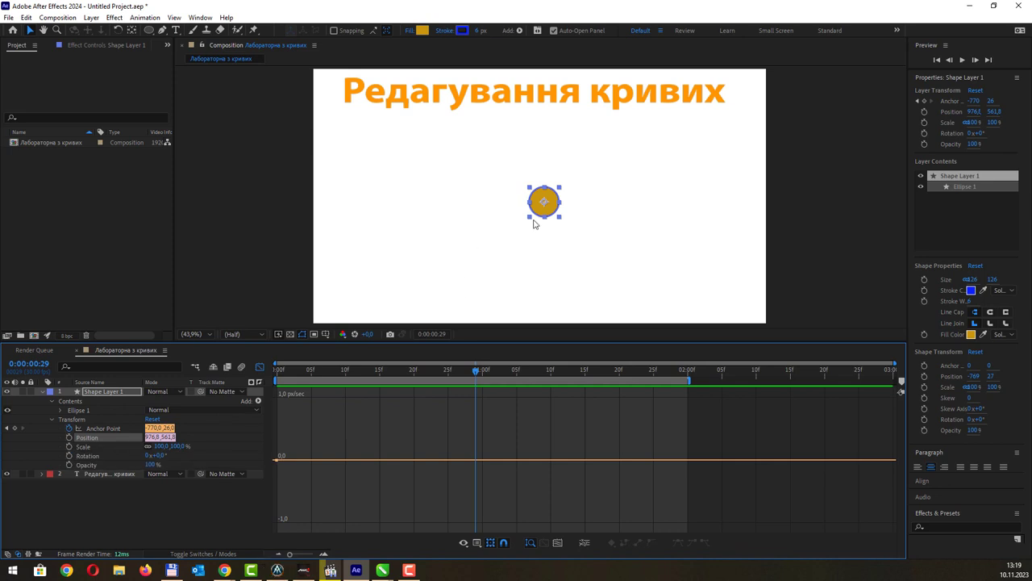
left_click_drag(542, 203, 451, 213)
left_click_drag(368, 212, 339, 220)
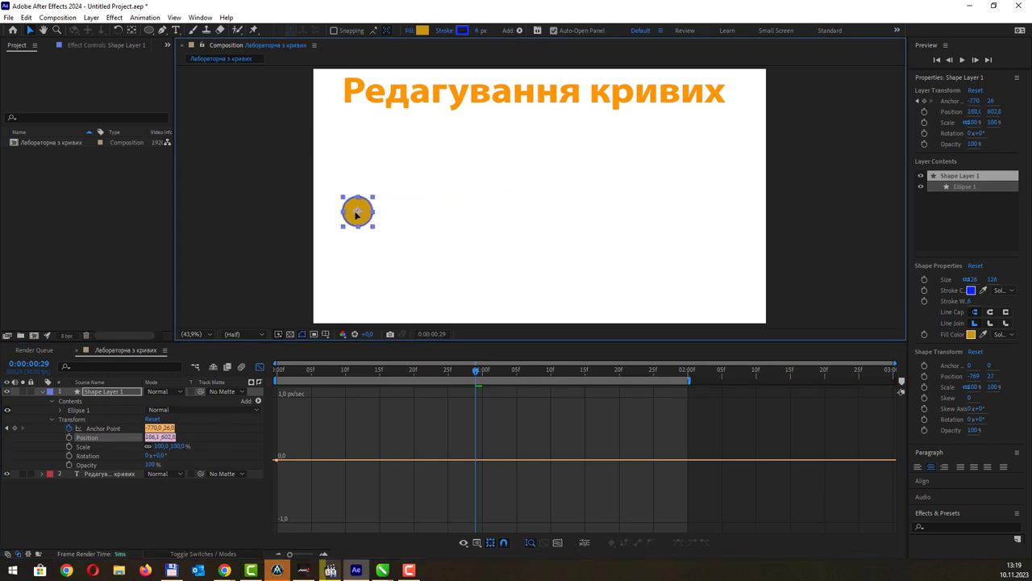
Return the playhead to 0:00 and switch the timeline from the graph to layer bars
key("Page_Up")
left_click_drag(401, 376, 261, 379)
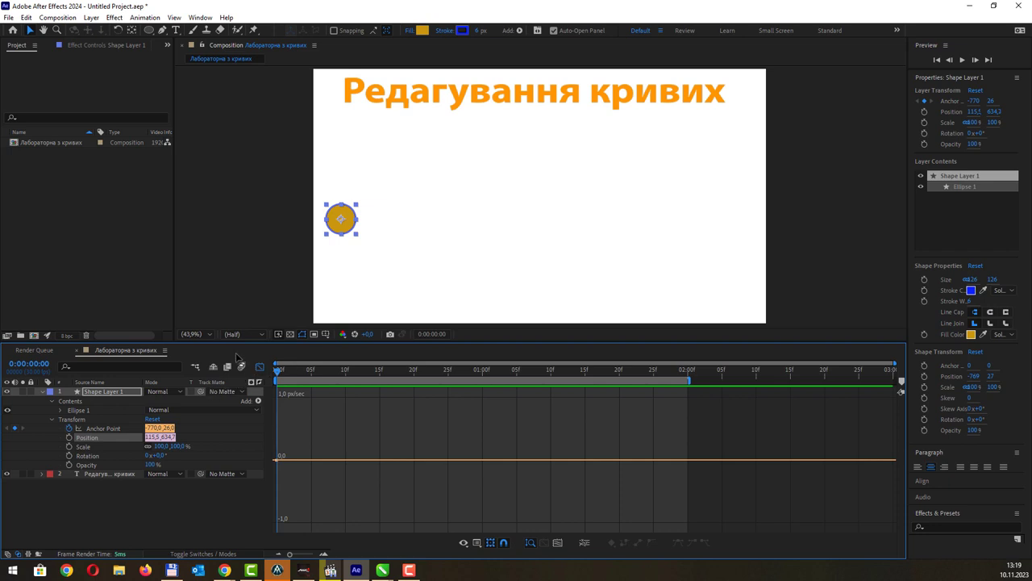
left_click(258, 367)
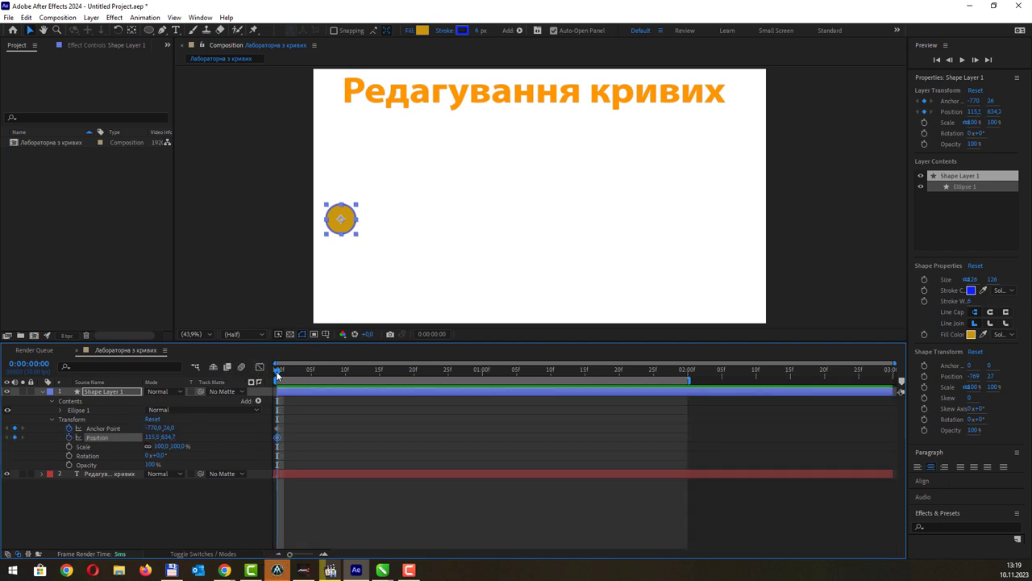
Keyframe the circle up-right at frame 10, down-right at frame 24, right at 1:05, and up at 1:11
left_click_drag(329, 377, 345, 378)
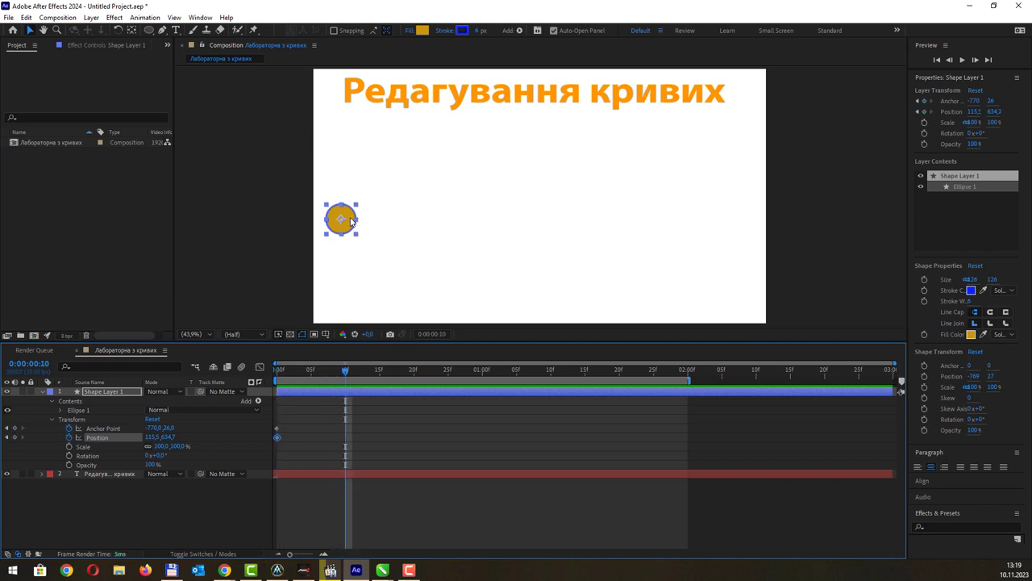
left_click_drag(357, 219, 444, 169)
left_click_drag(435, 378, 442, 382)
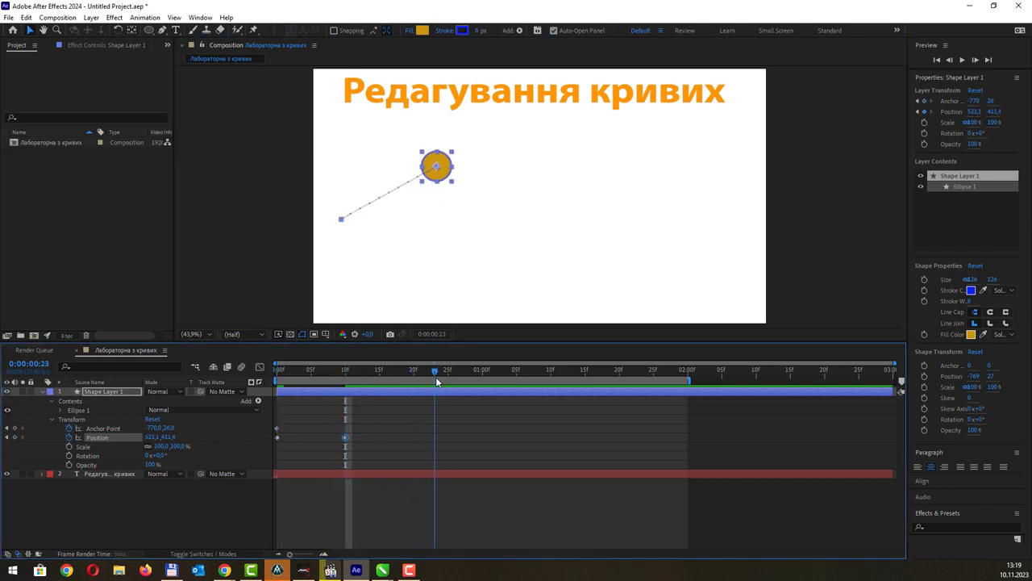
left_click_drag(436, 166, 475, 259)
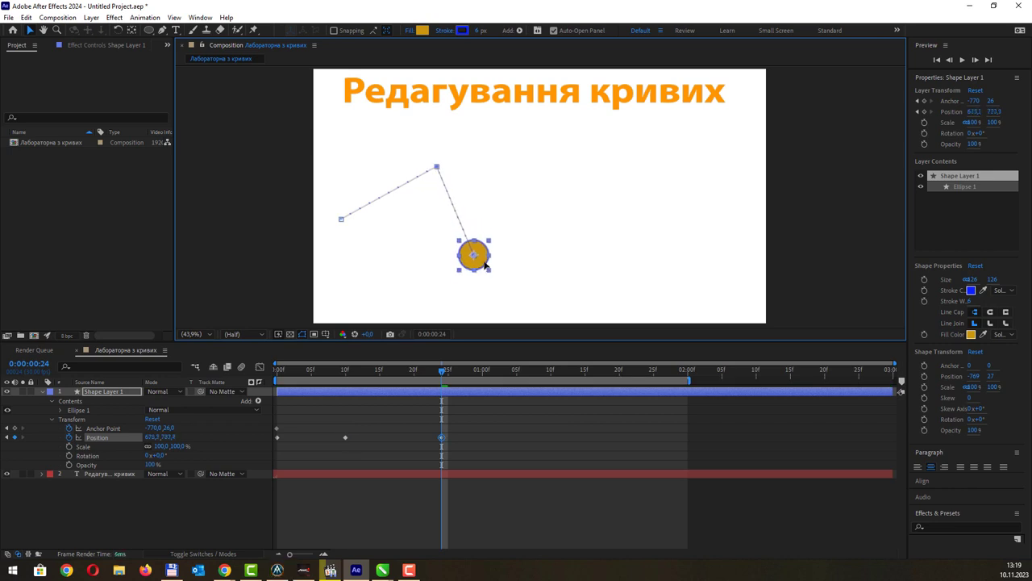
left_click_drag(482, 370, 516, 370)
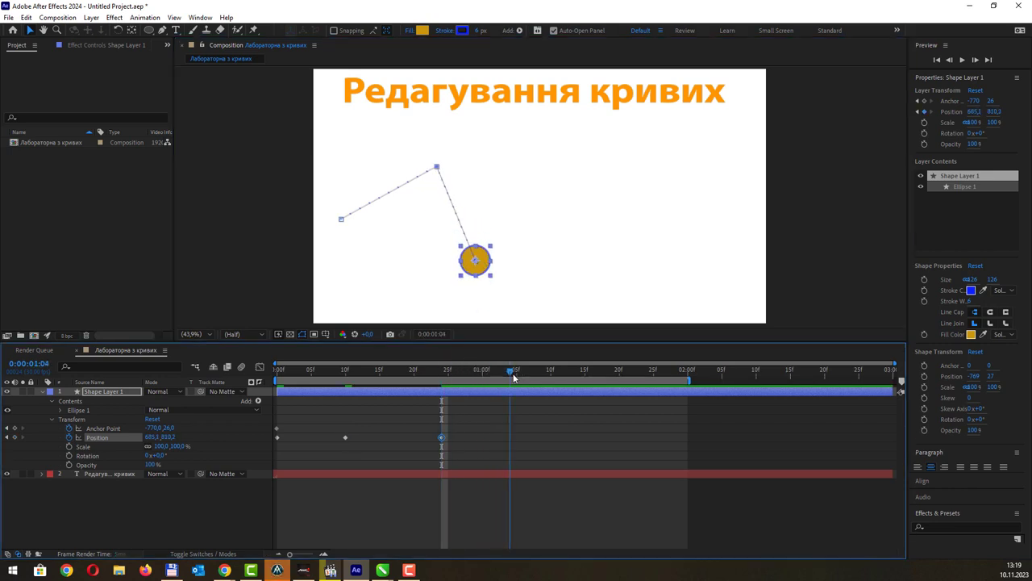
left_click_drag(482, 264, 528, 269)
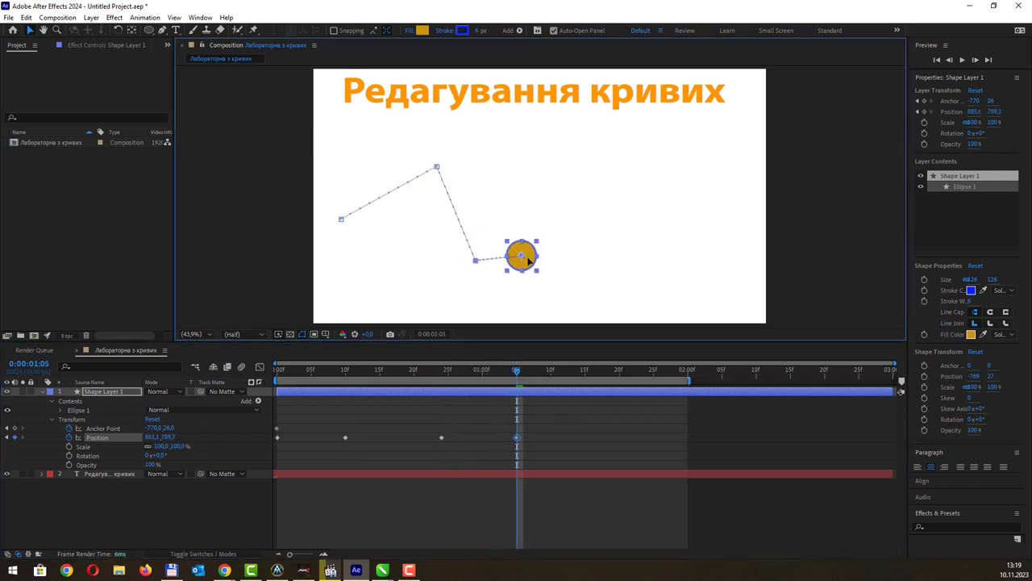
left_click_drag(517, 370, 558, 370)
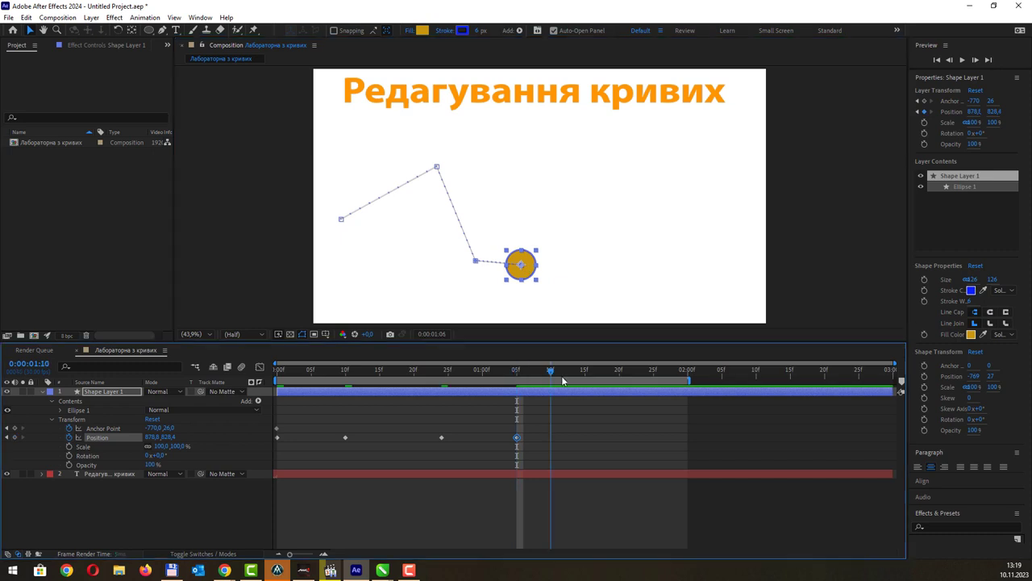
left_click_drag(531, 263, 553, 152)
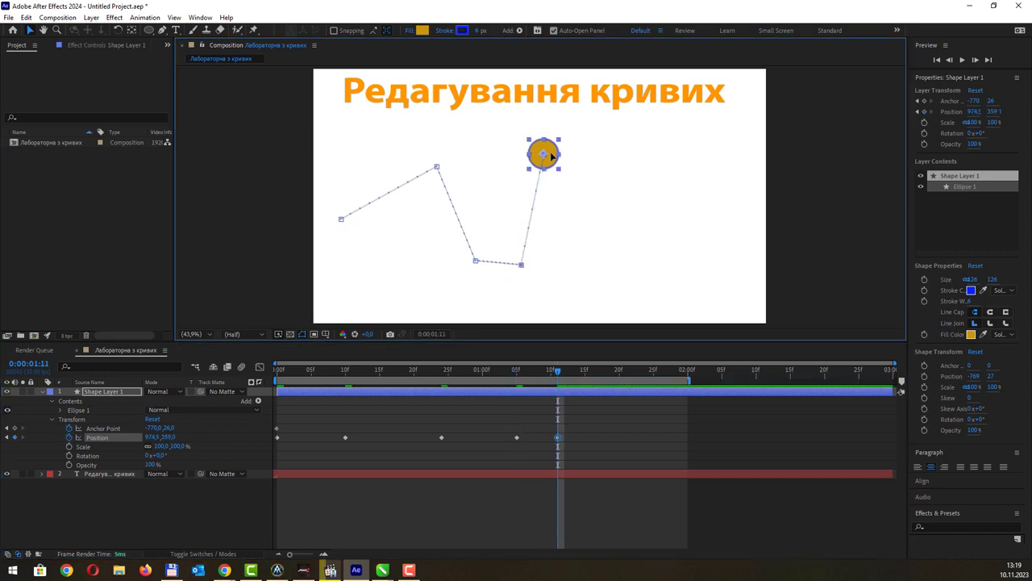
Keyframe the circle down-right at 1:18, down-left at 1:24, left at 2:00, then preview
left_click_drag(559, 372, 606, 372)
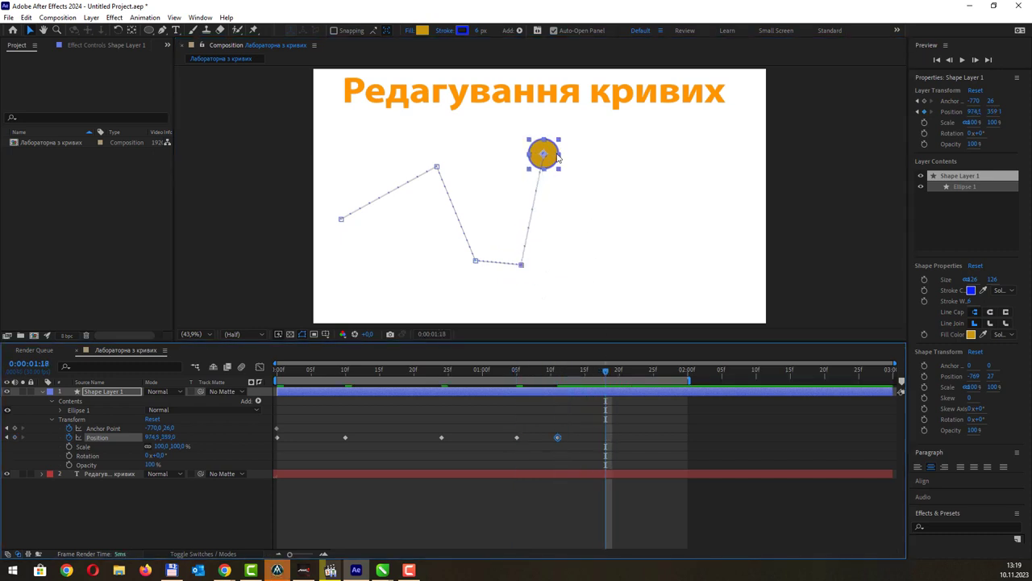
left_click_drag(559, 174, 618, 293)
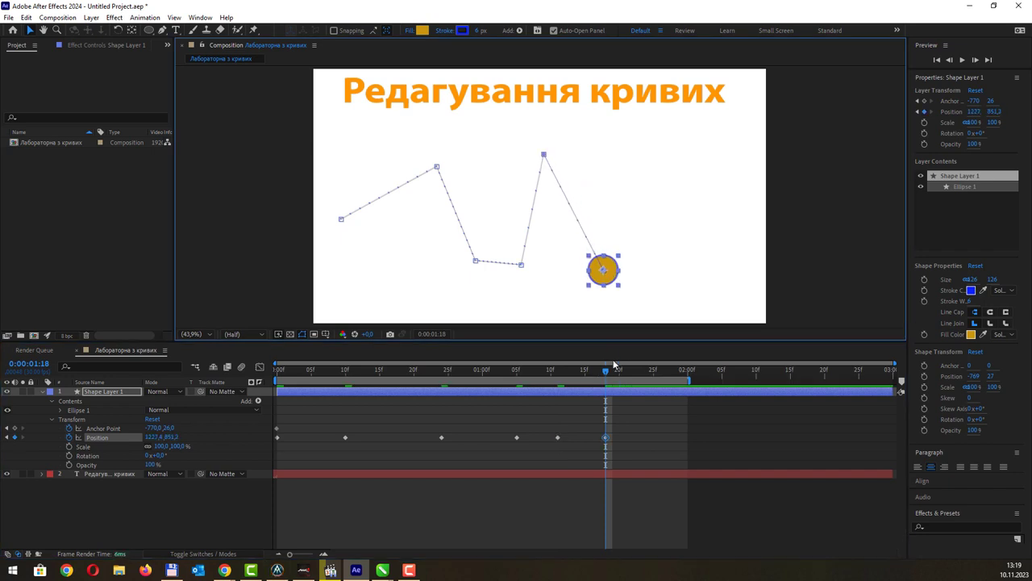
left_click_drag(607, 371, 626, 372)
left_click(647, 372)
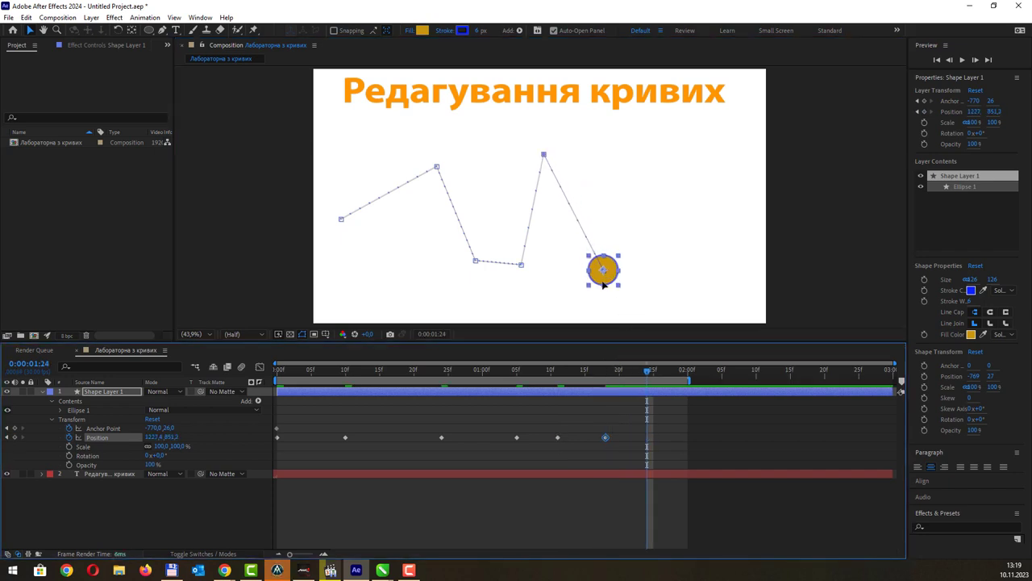
left_click_drag(603, 270, 563, 300)
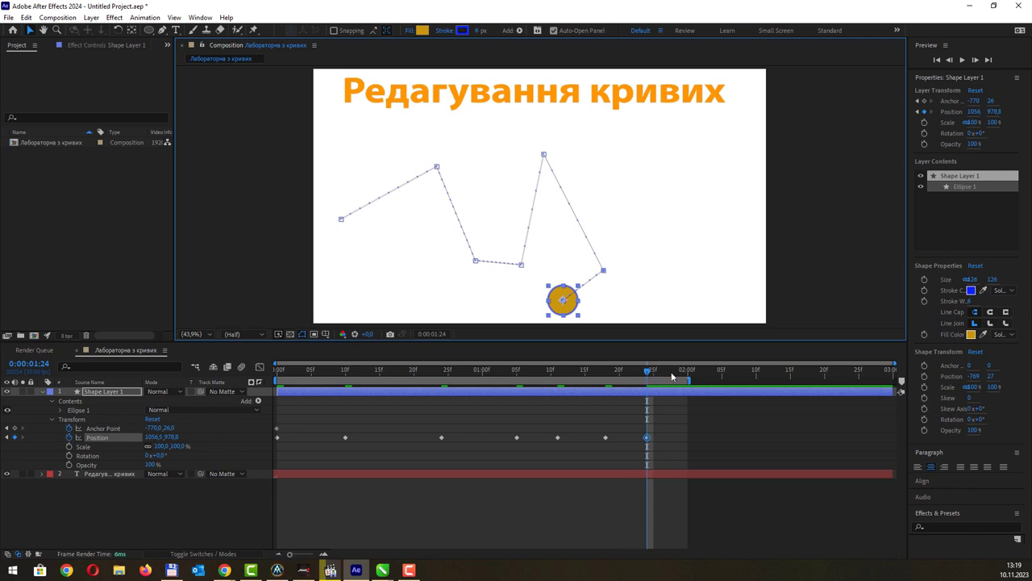
left_click_drag(650, 372, 688, 372)
left_click_drag(567, 311, 393, 292)
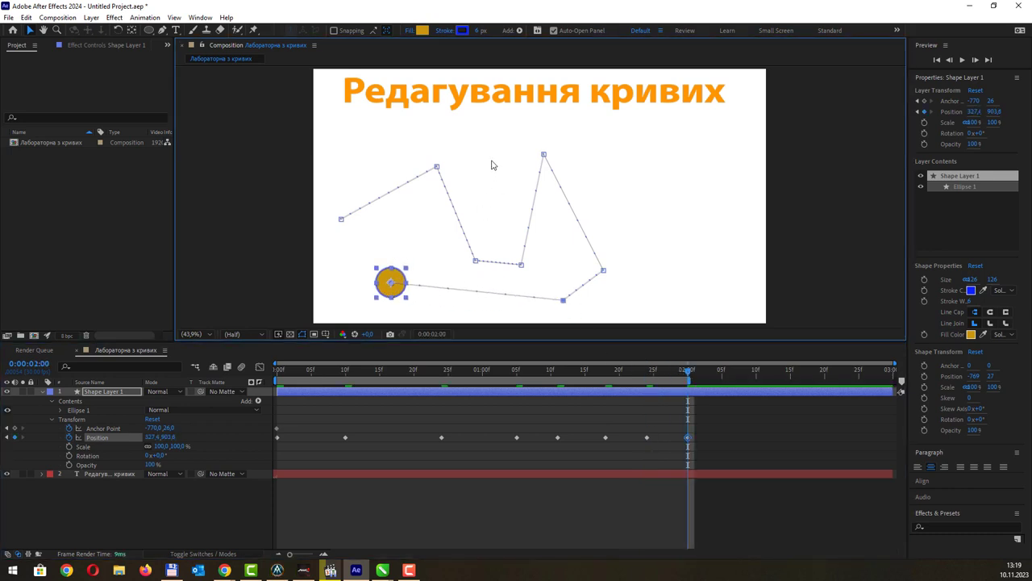
key("space")
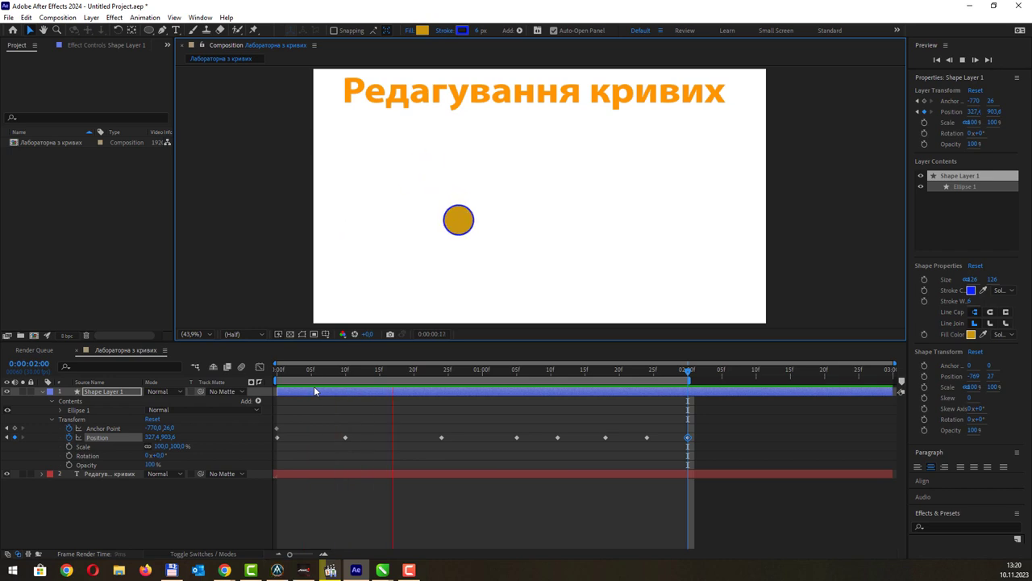
key("space")
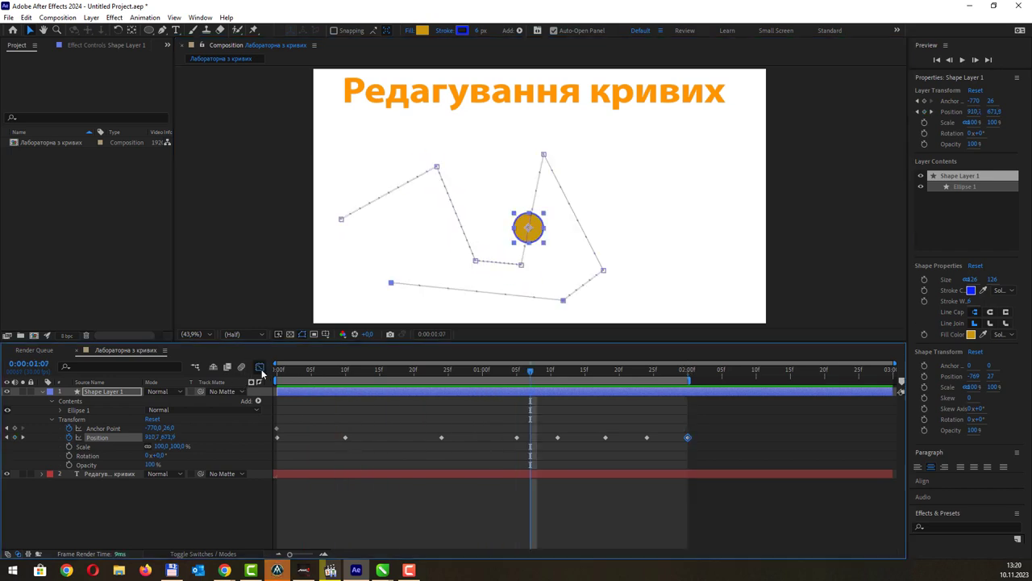
Show the zigzag's Position speed graph and select its first keyframe
left_click(260, 367)
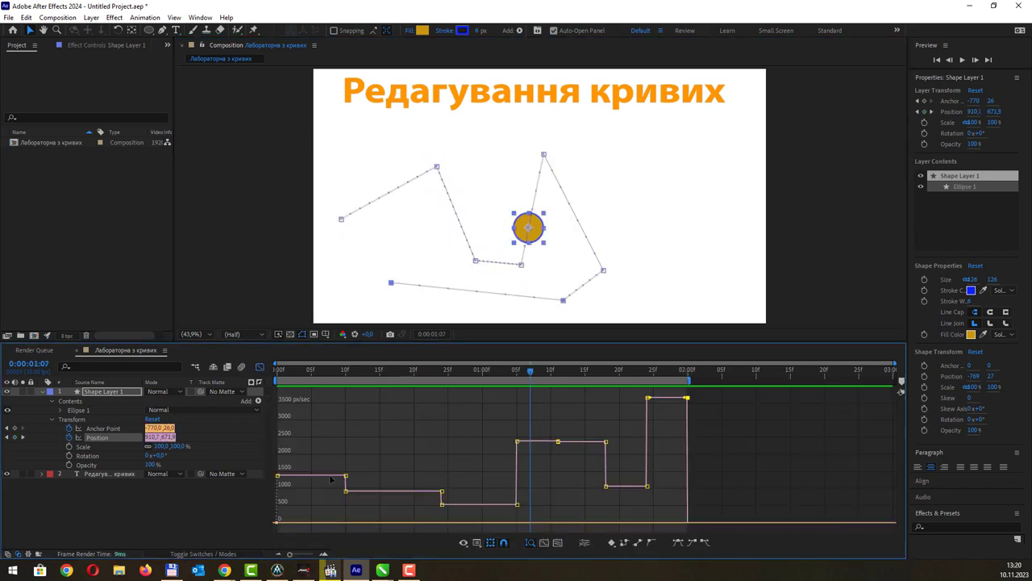
mouse_move(331, 472)
mouse_move(442, 493)
key("F10")
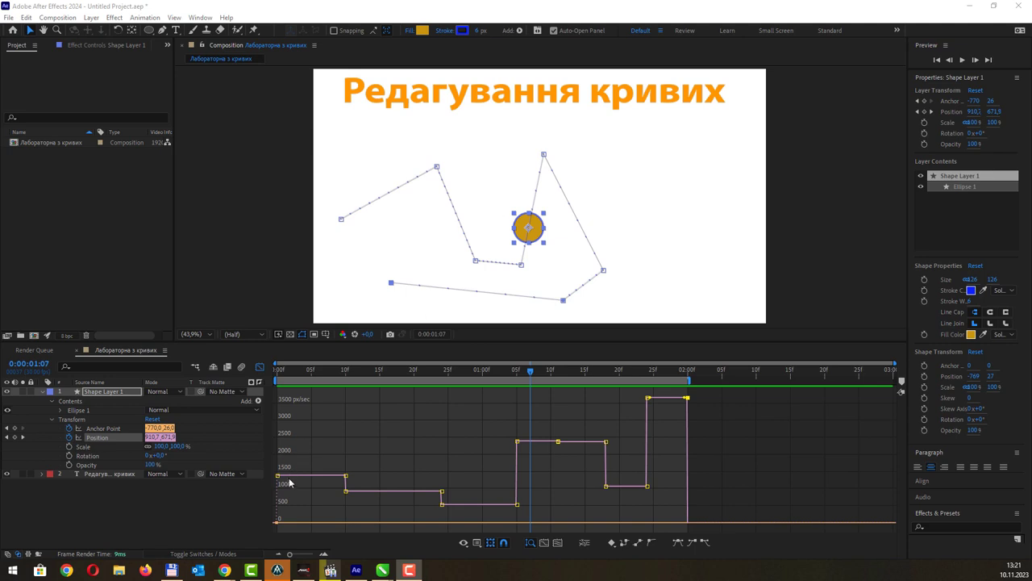
left_click_drag(290, 482, 267, 468)
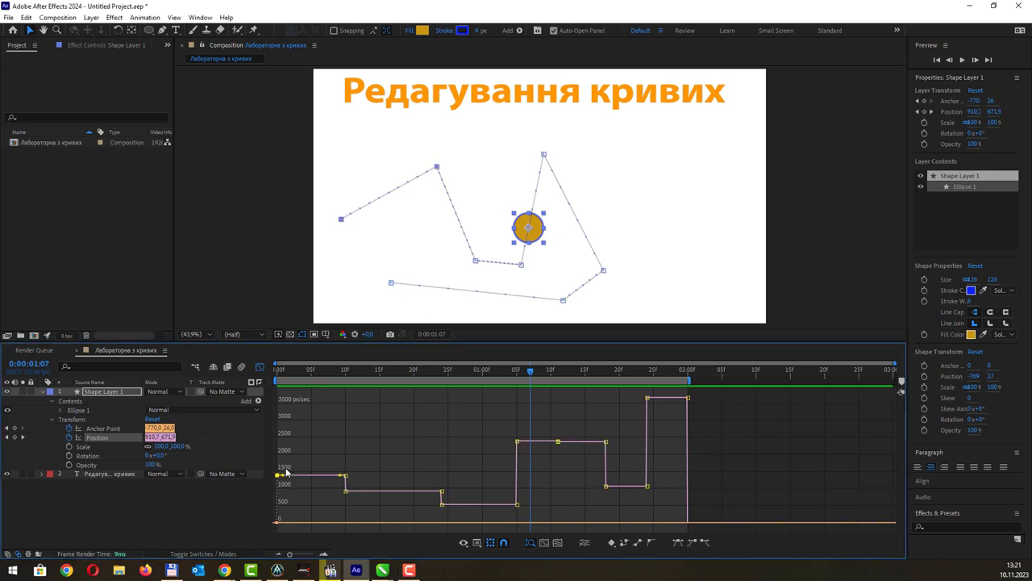
Apply Easy Ease to the first and last Position keyframes, then select the middle keyframes
left_click(677, 543)
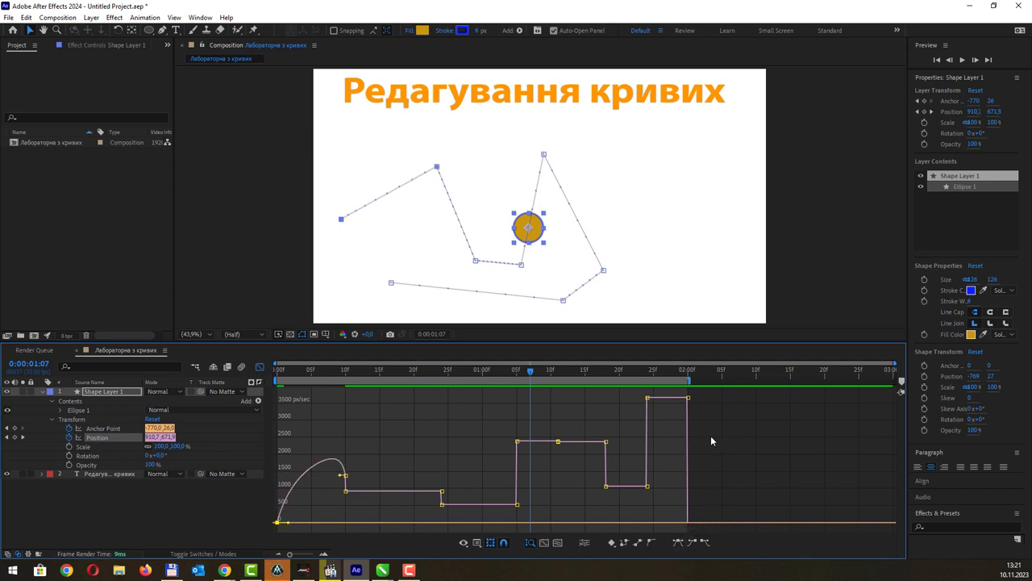
left_click_drag(712, 425, 687, 396)
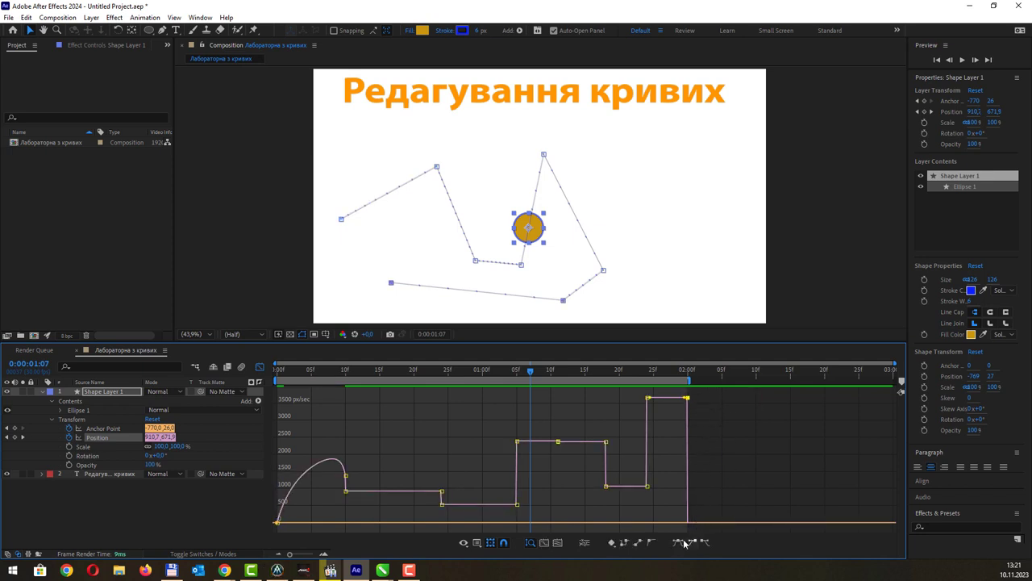
left_click(678, 543)
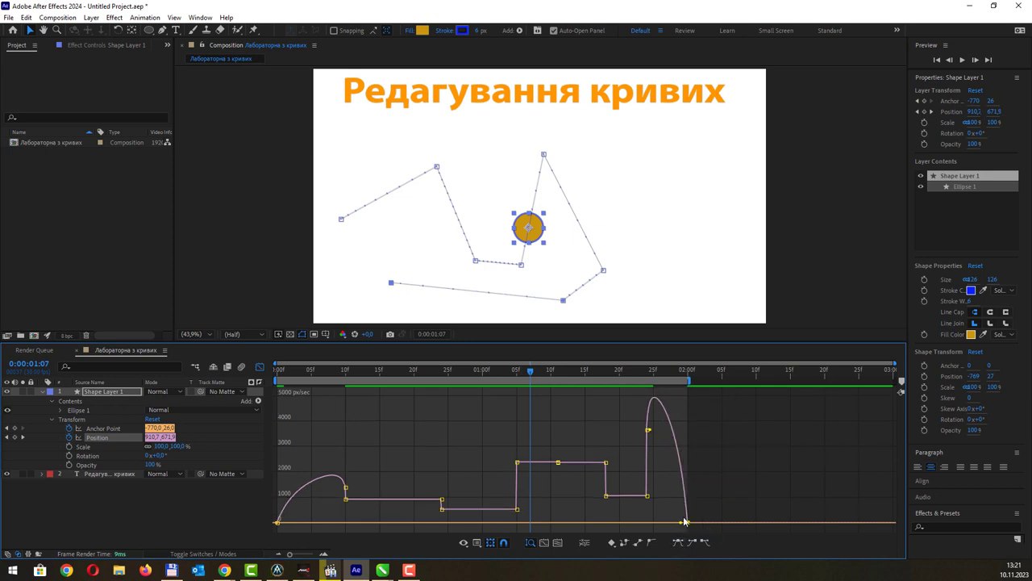
mouse_move(688, 522)
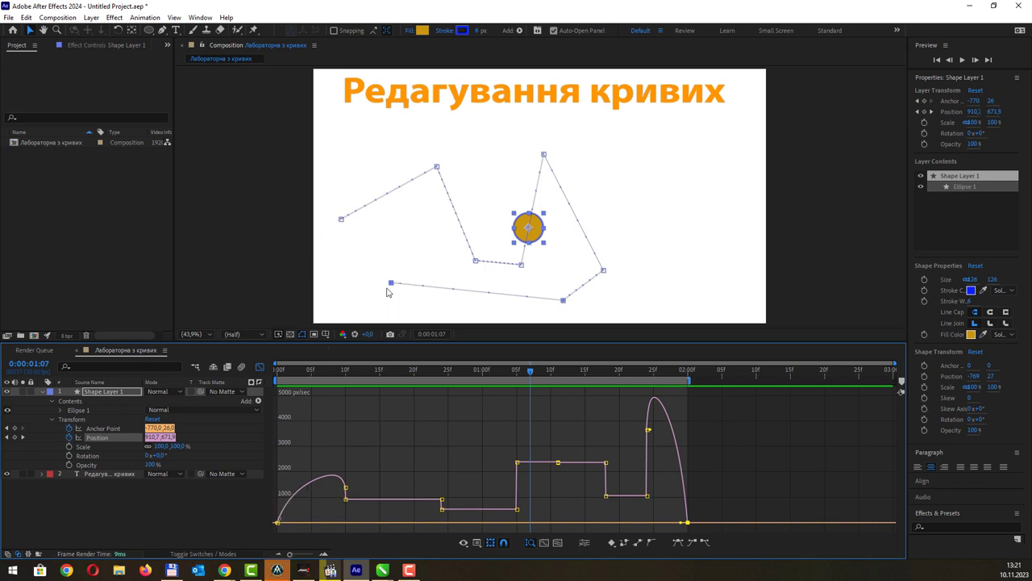
left_click_drag(327, 395, 653, 509)
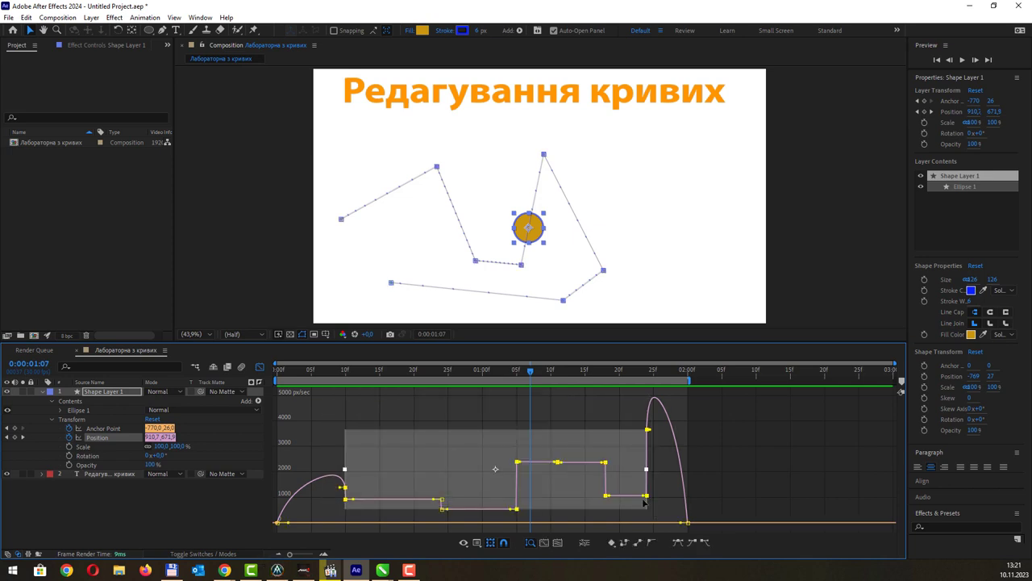
Convert the middle keyframes to Auto Bezier and preview the smoothed speed curve
left_click(650, 546)
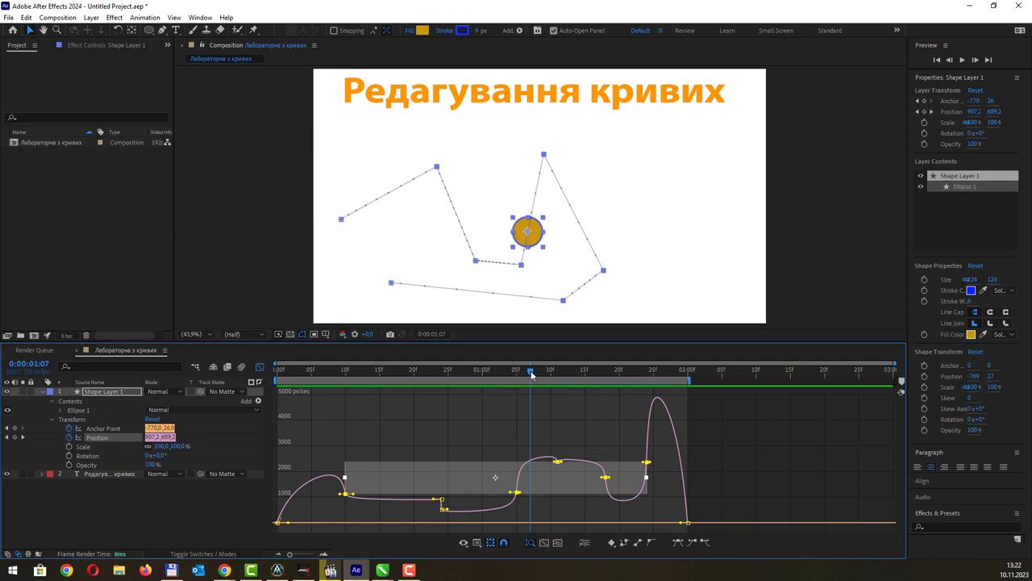
key("space")
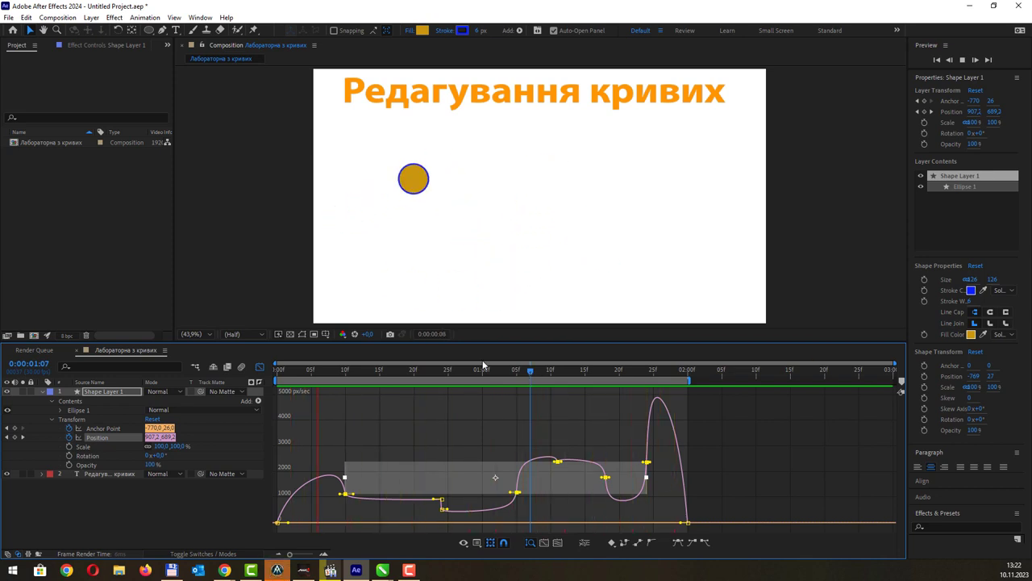
Stop the preview and drag out the easing influence of the keyframe near frame 24
left_click(410, 428)
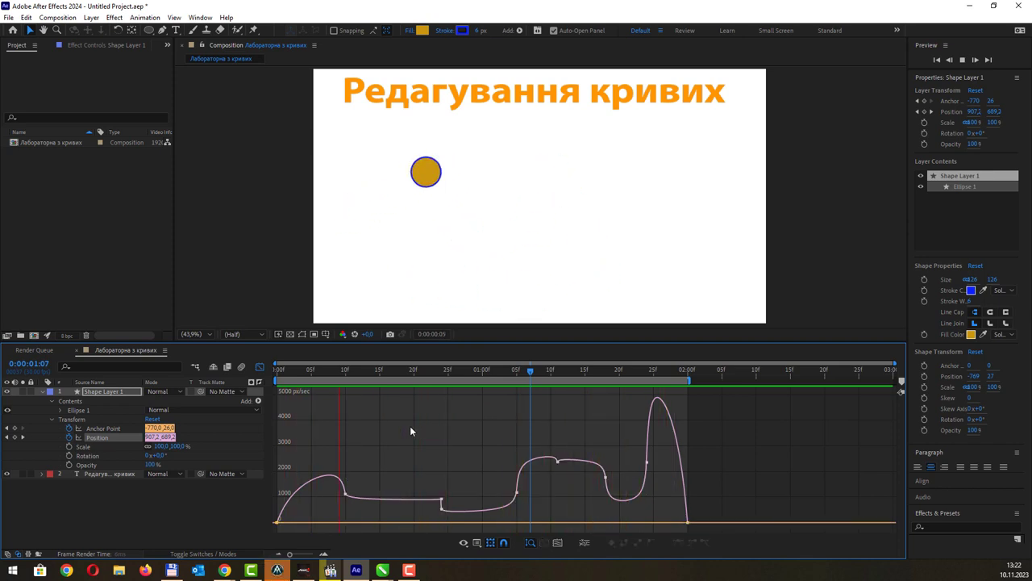
key("space")
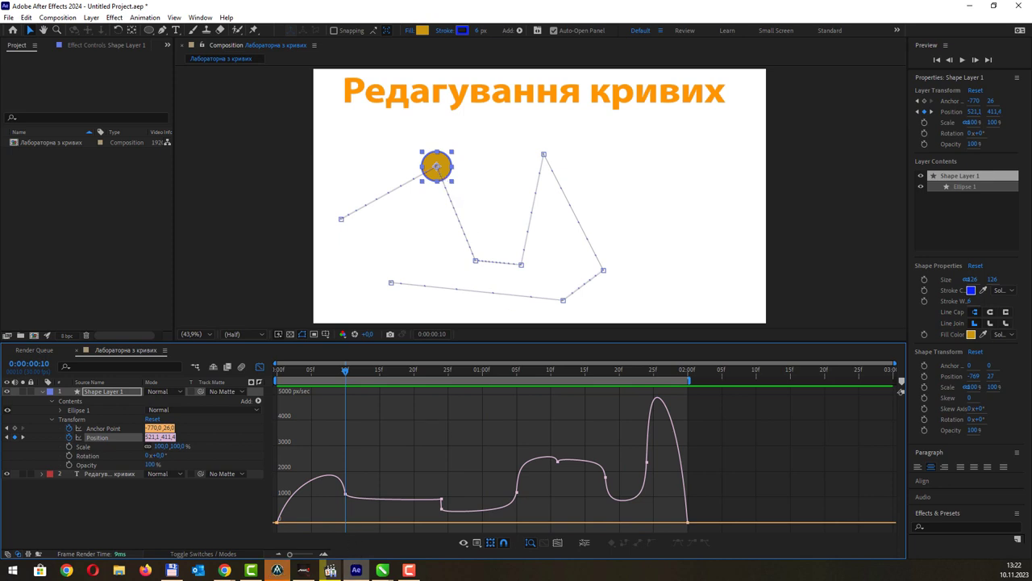
key("F10")
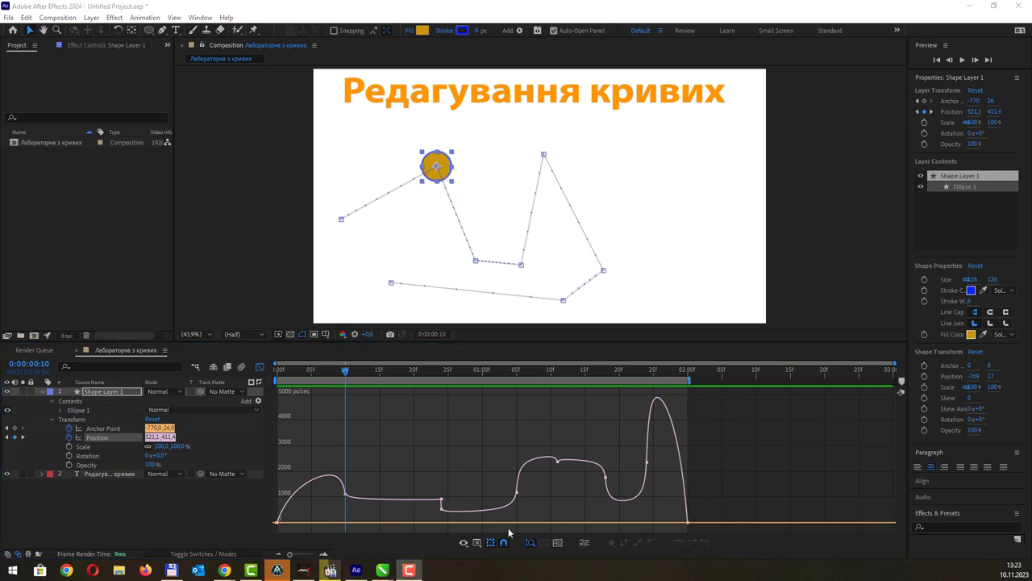
left_click(546, 158)
left_click(475, 264)
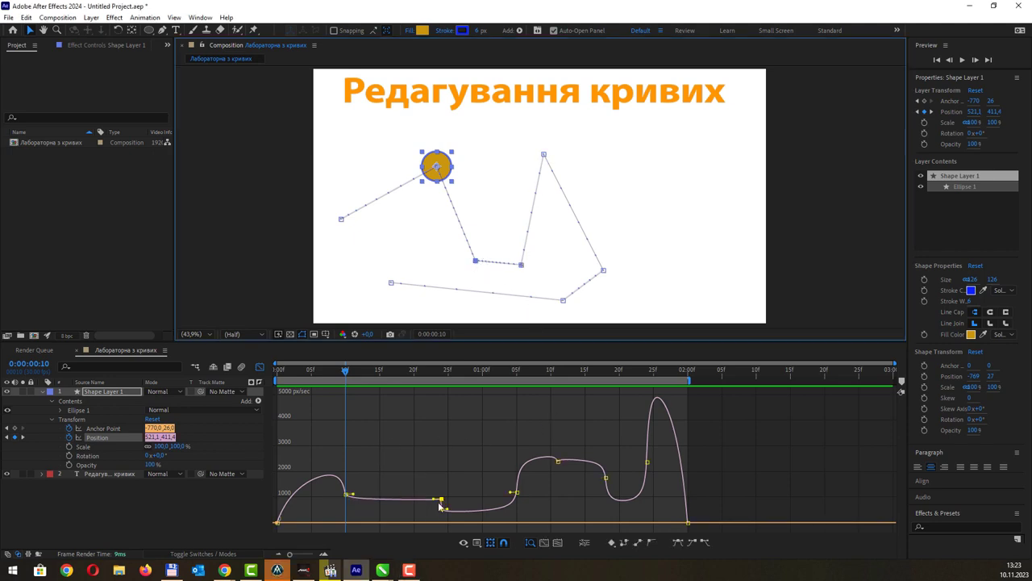
mouse_move(441, 506)
left_mouse_down()
mouse_move(421, 495)
mouse_move(450, 509)
left_mouse_up()
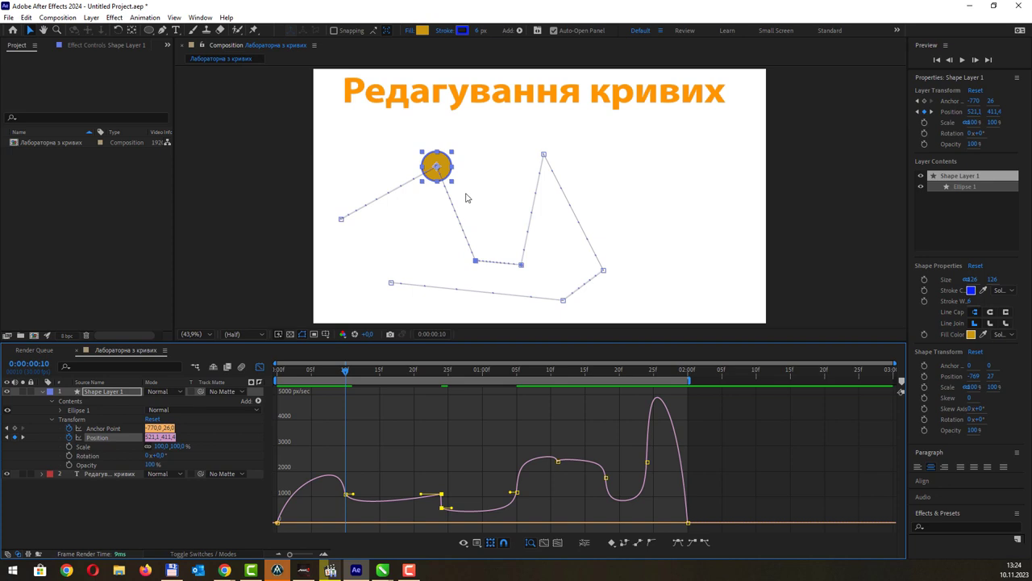
left_click(161, 29)
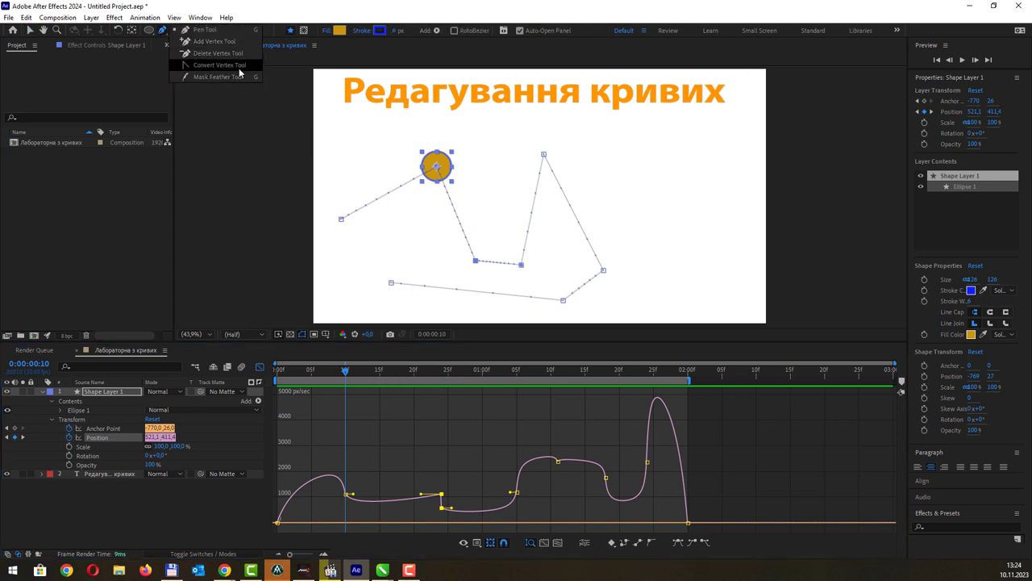
Smooth the motion path's peak, valley and lower corners with Convert Vertex, then preview
left_click(219, 64)
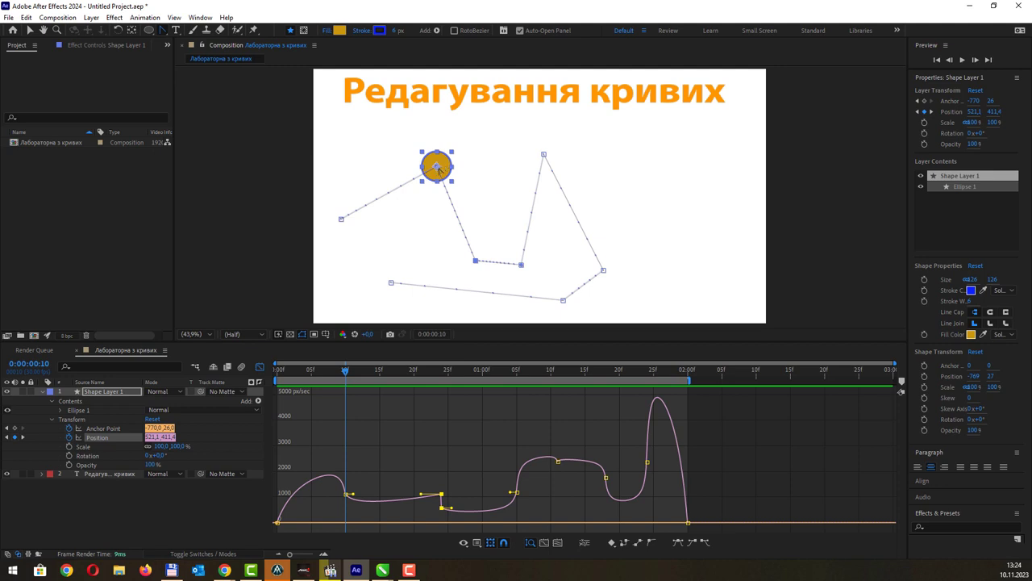
left_click(438, 167)
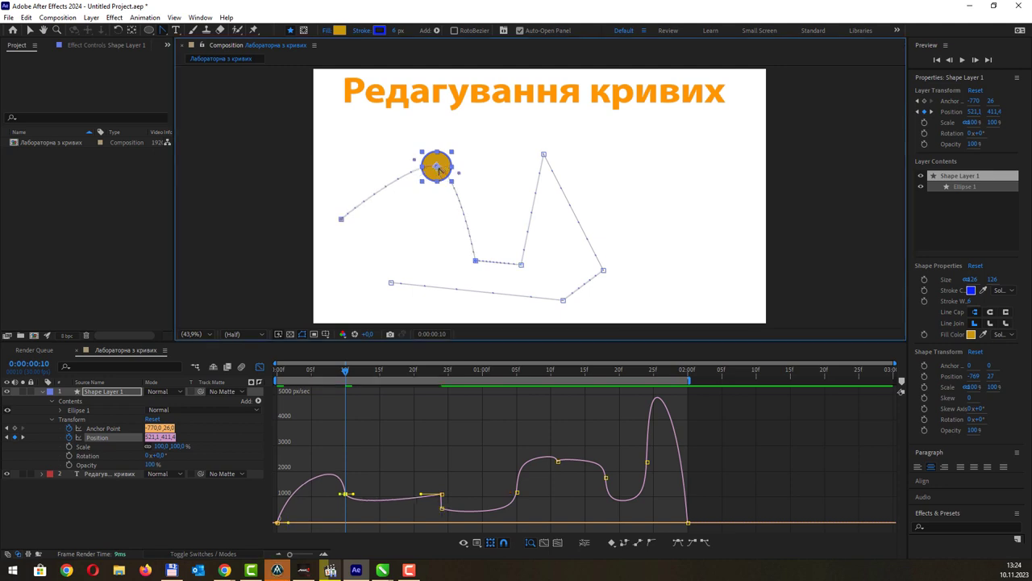
left_click(476, 262)
left_click(521, 266)
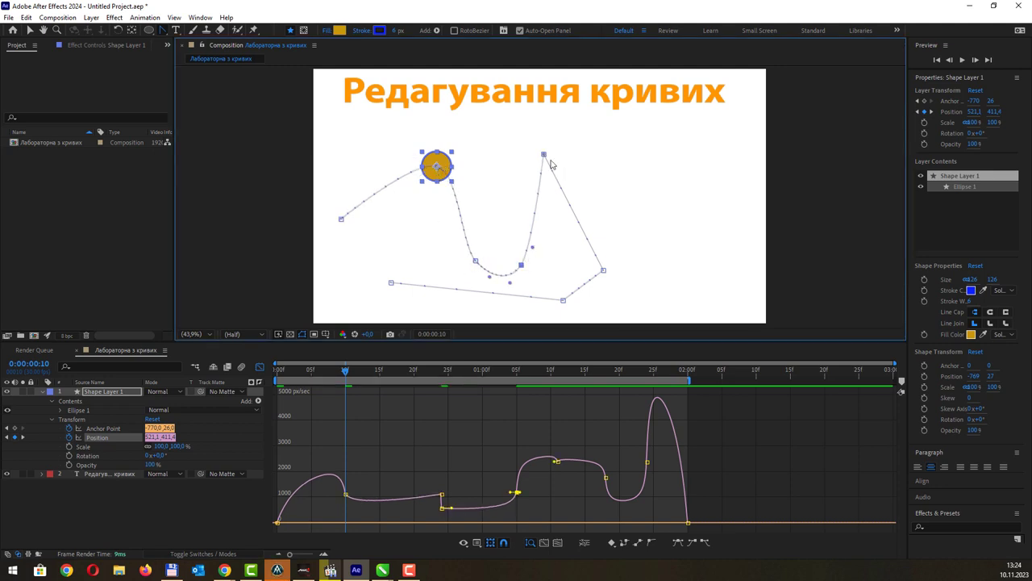
left_click(544, 154)
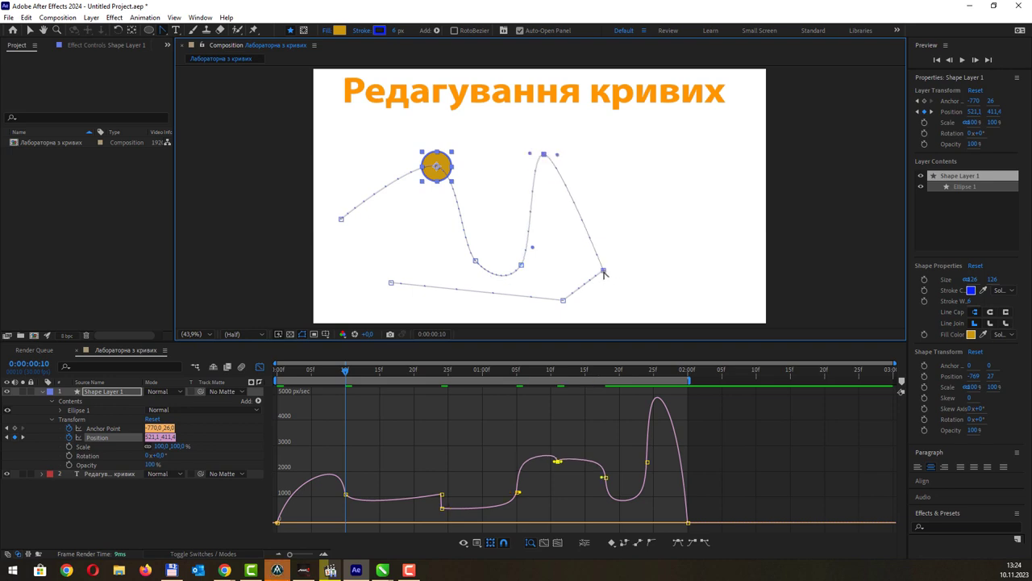
left_click(603, 270)
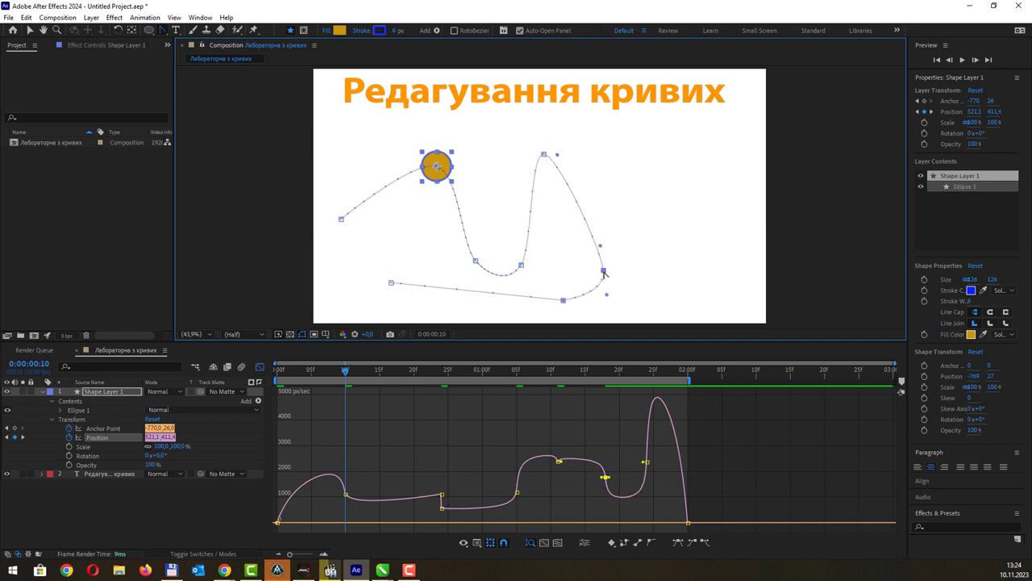
left_click(563, 301)
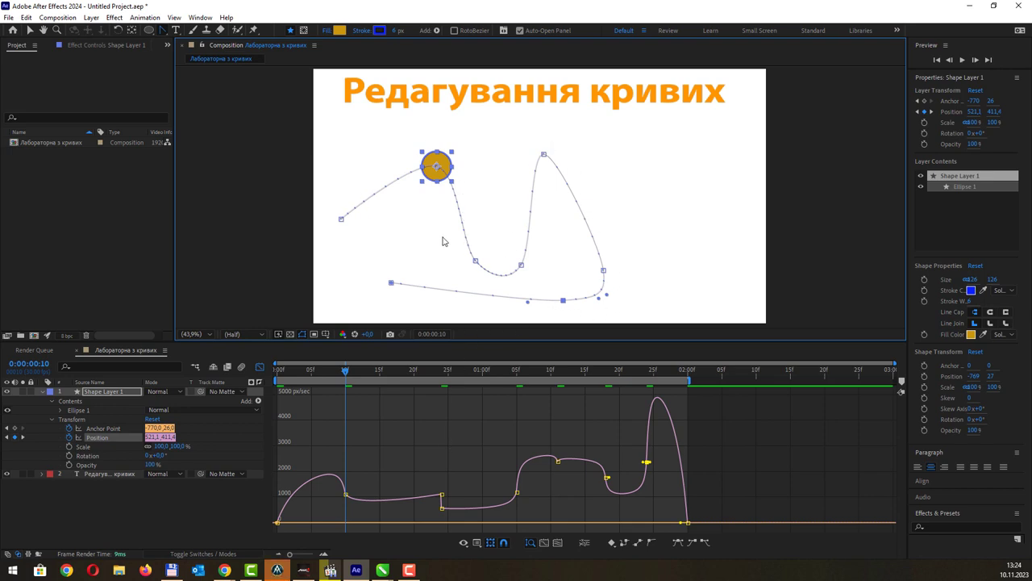
key("space")
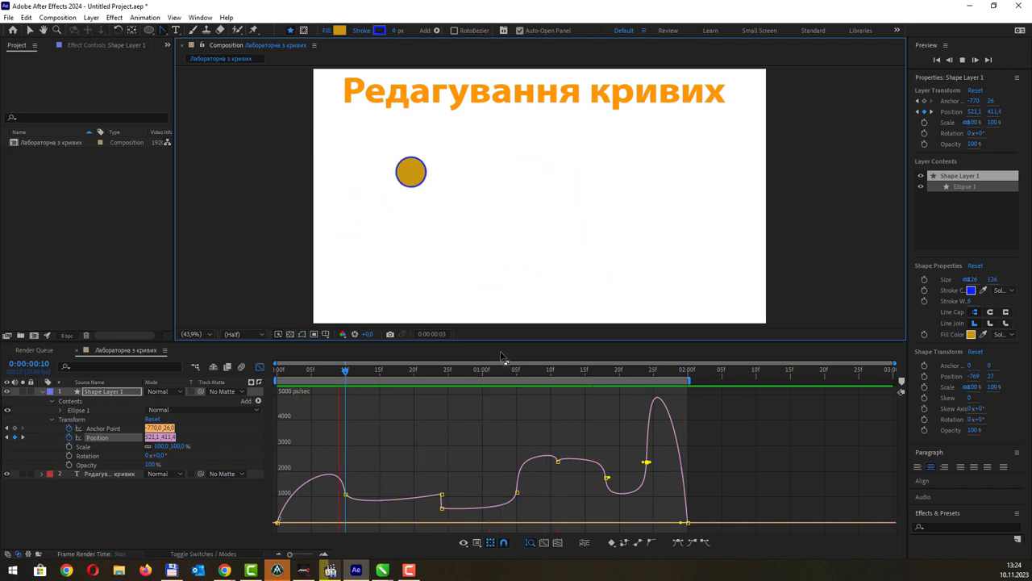
key("space")
Set all the circle's in-between Position keyframes to Rove Across Time and preview the evened-out speed
left_click(260, 367)
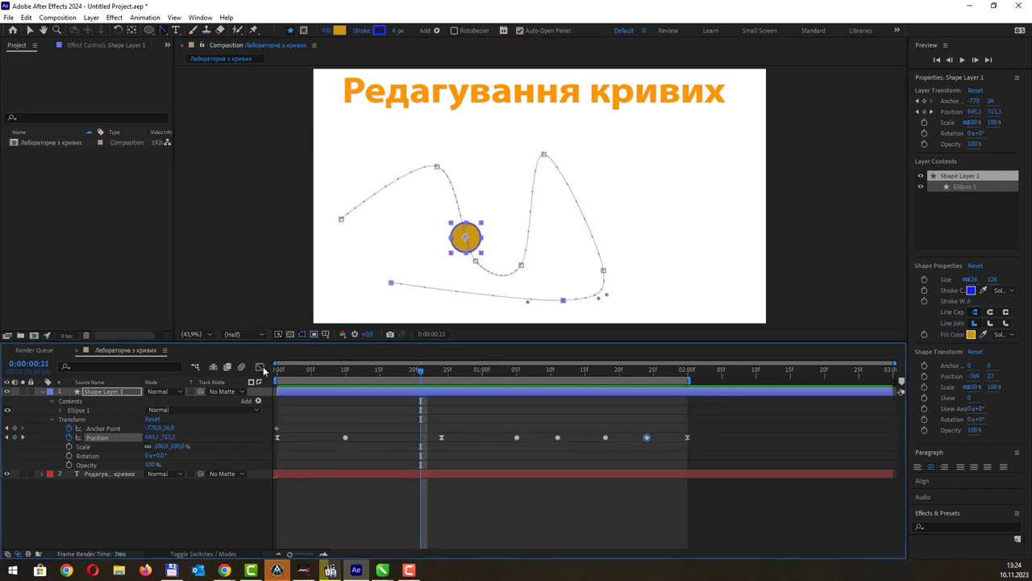
left_click(659, 442)
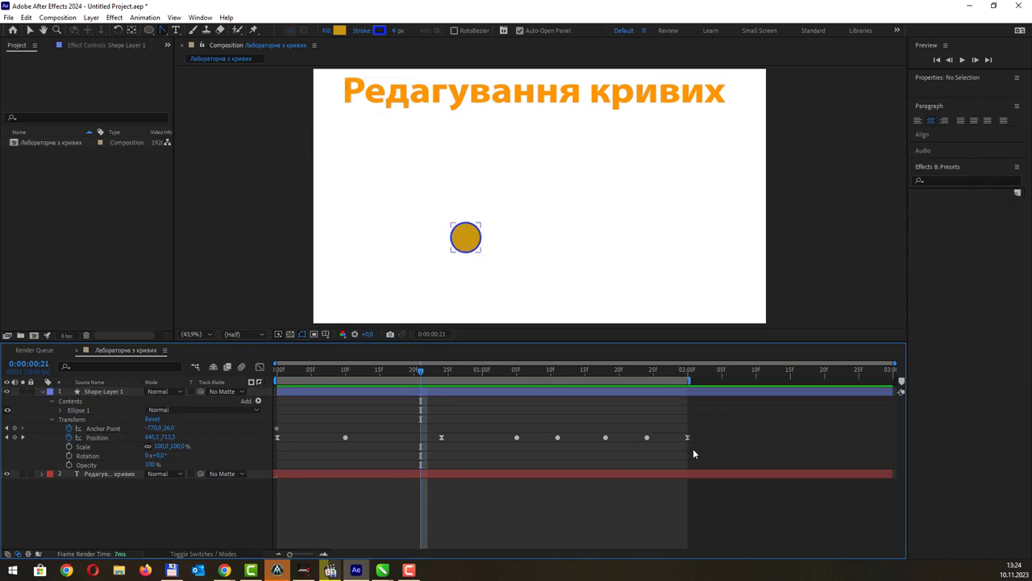
left_click_drag(693, 449, 292, 431)
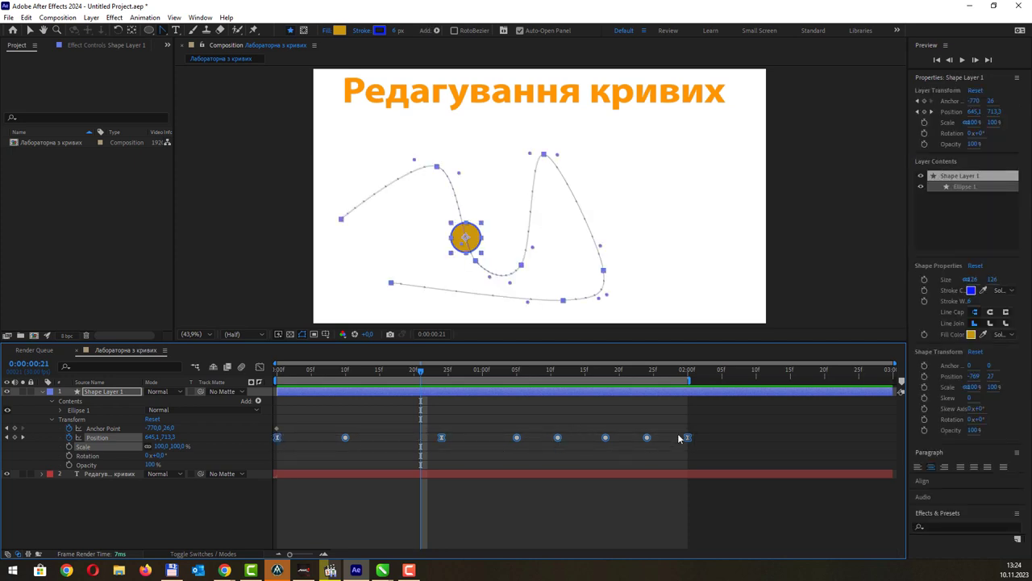
right_click(558, 437)
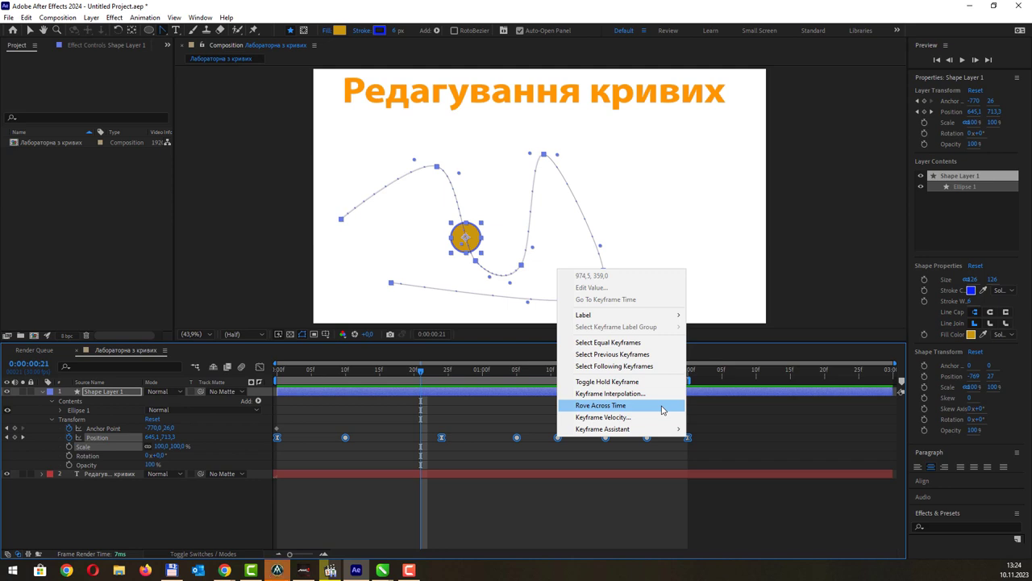
left_click(661, 408)
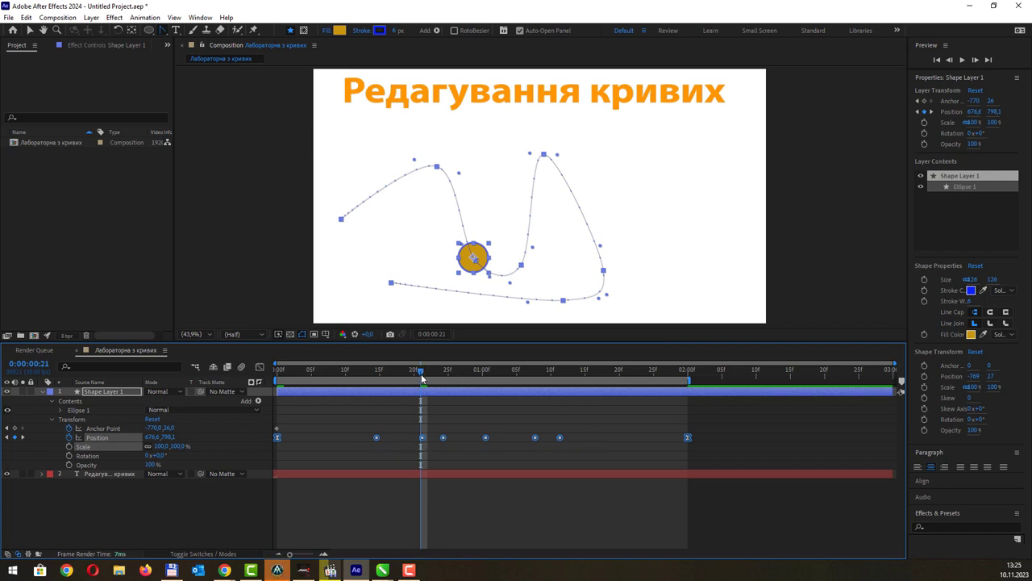
key("space")
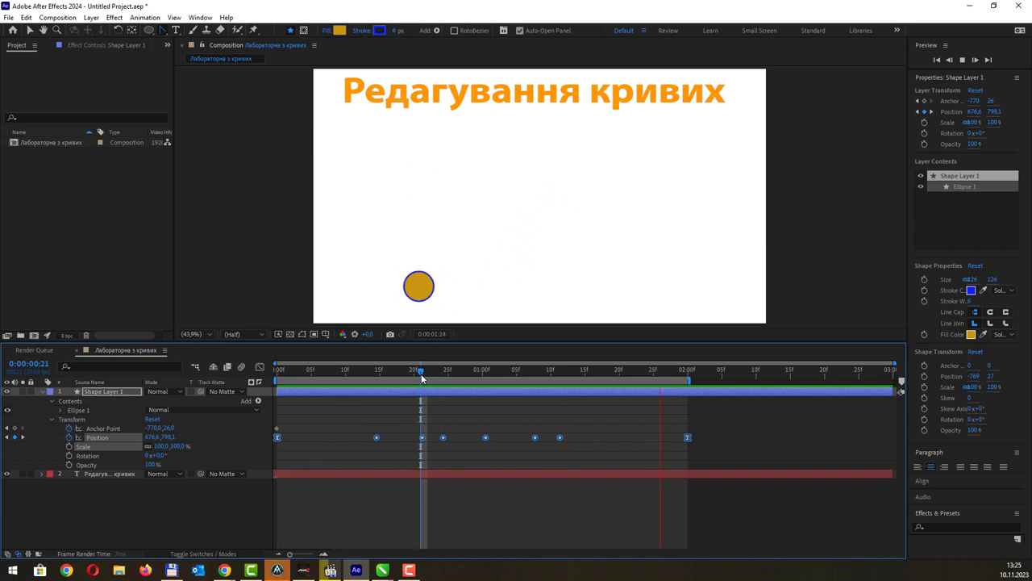
key("space")
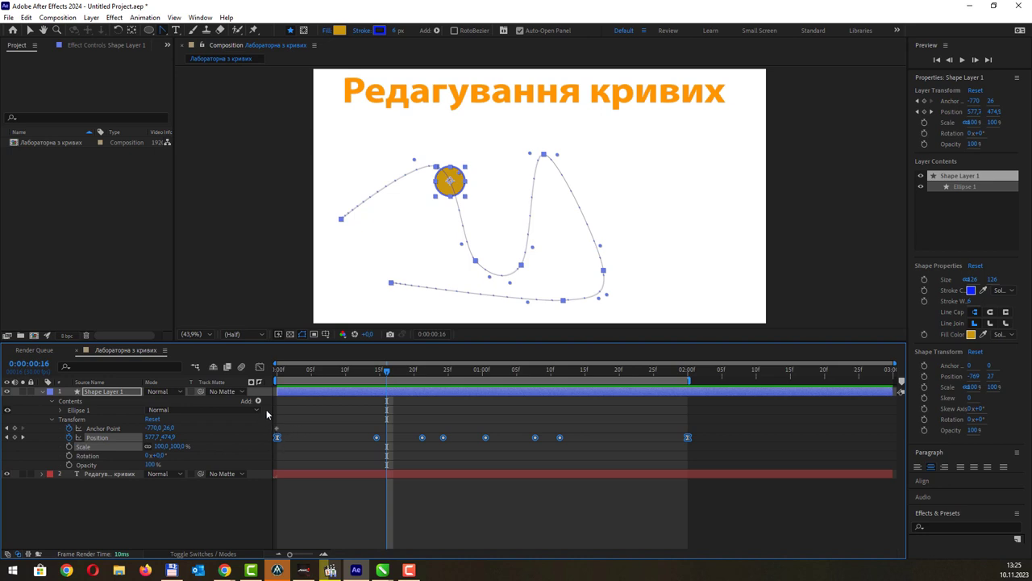
left_click(259, 367)
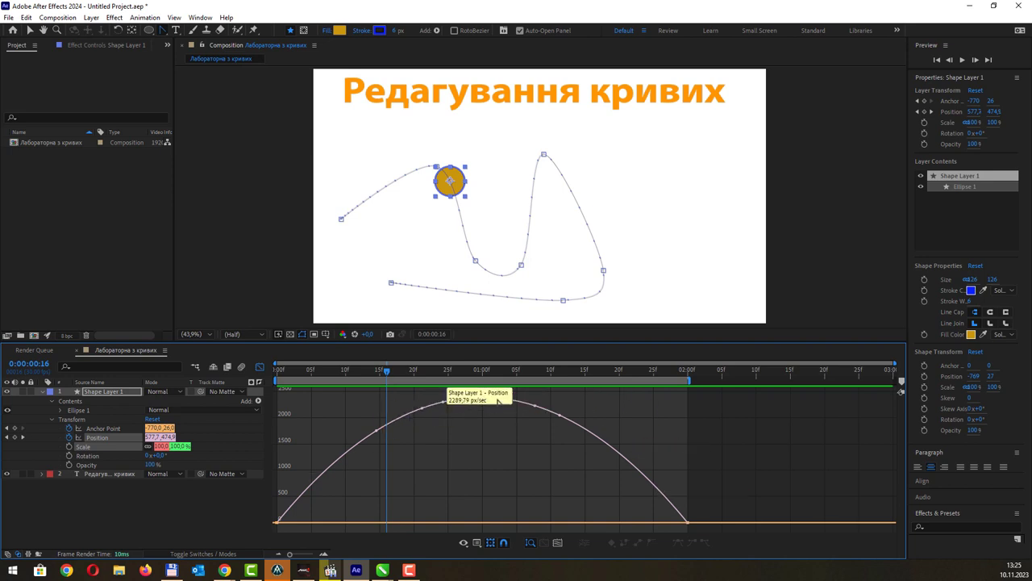
right_click(534, 432)
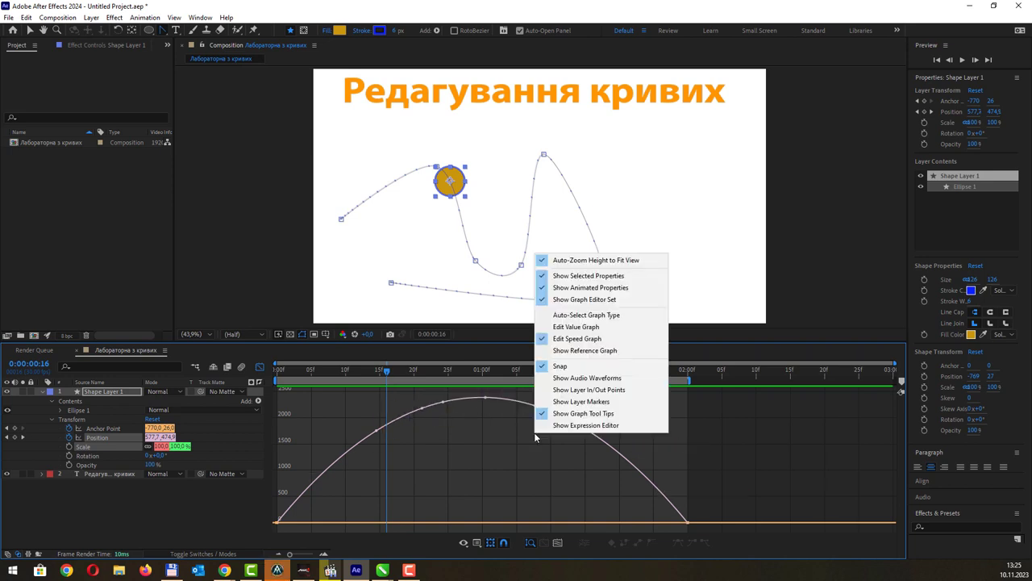
left_click(601, 336)
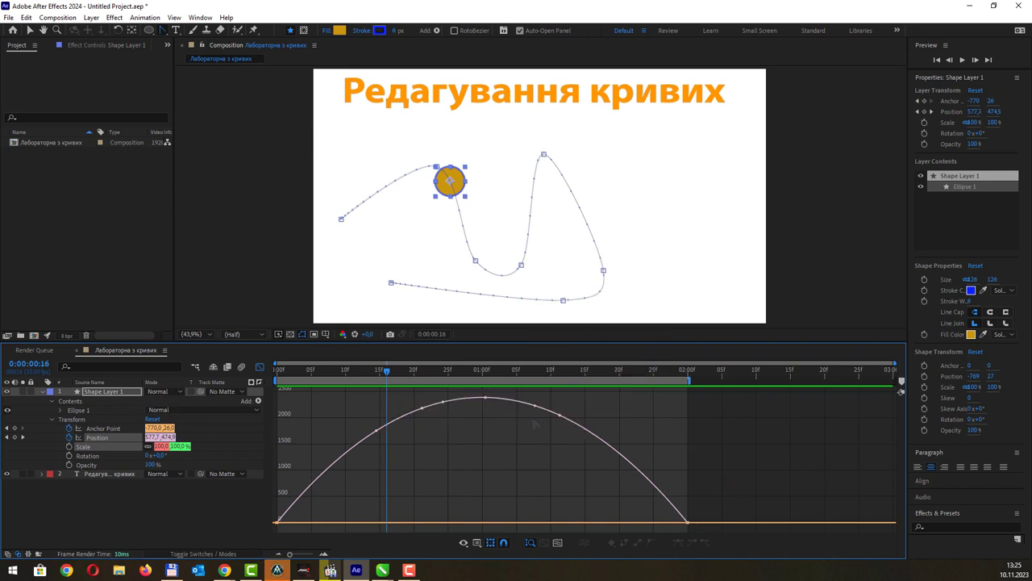
Shift the first Position keyframe slightly later and pull the last keyframe earlier from 2:00
left_click(258, 368)
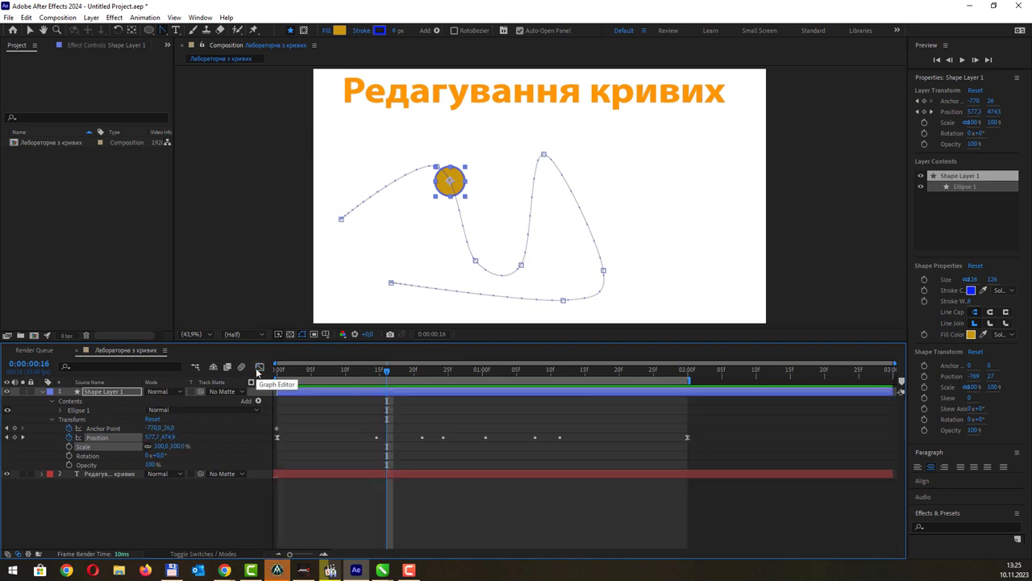
left_click(557, 438)
left_click(560, 437)
left_click_drag(561, 437, 565, 440)
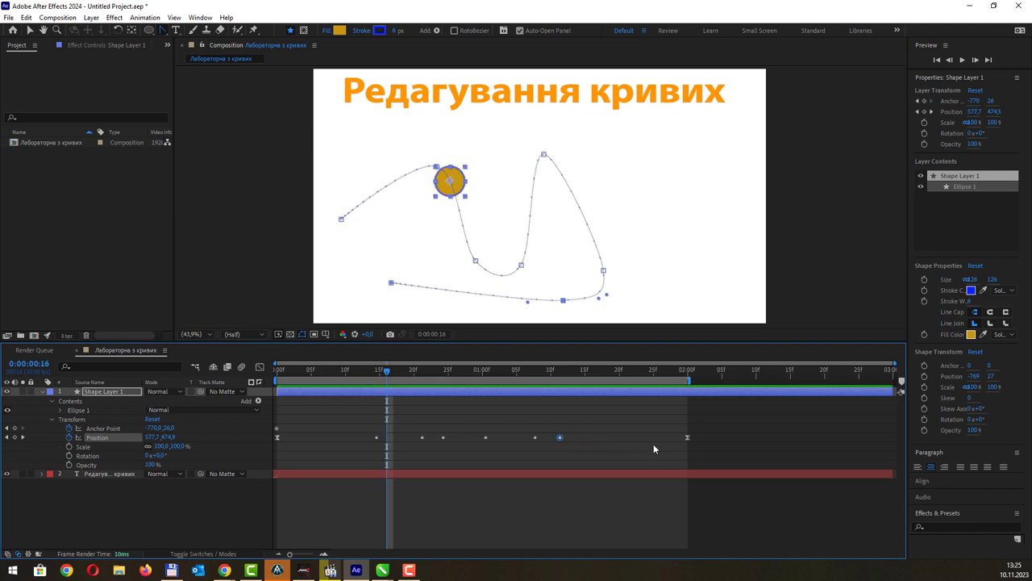
left_click(687, 437)
left_click_drag(686, 438, 497, 440)
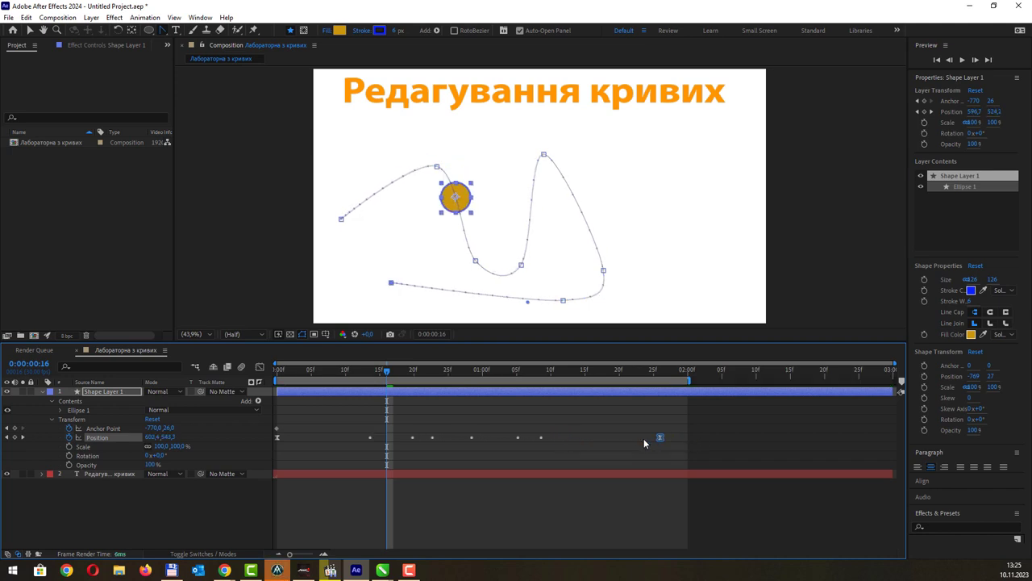
left_click_drag(497, 439, 560, 437)
Try moving a roving keyframe to one second, then undo back to roving with the last keyframe at 2:00
left_click(470, 437)
left_click_drag(470, 437, 483, 437)
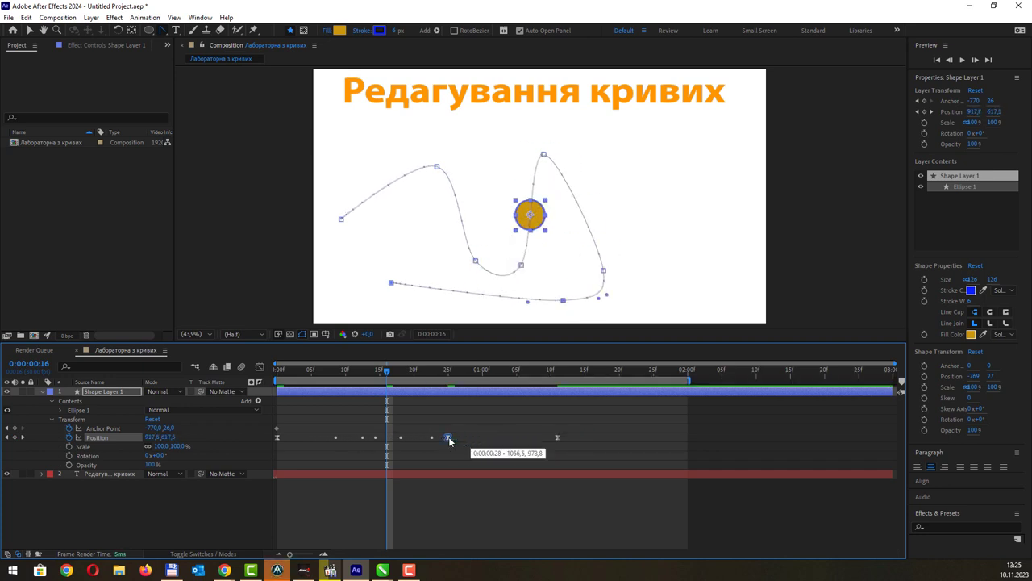
left_click(466, 437)
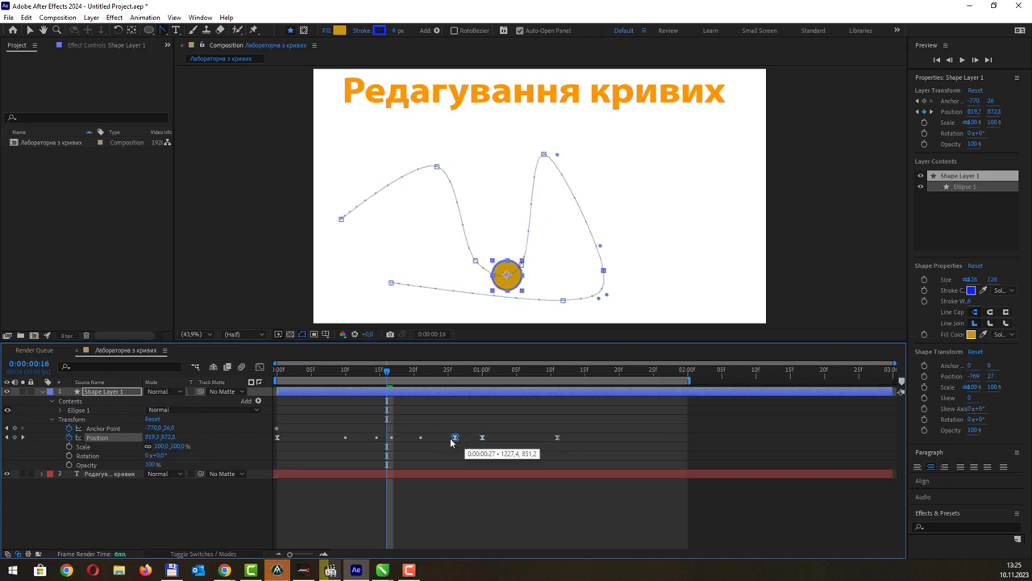
key("ctrl+z")
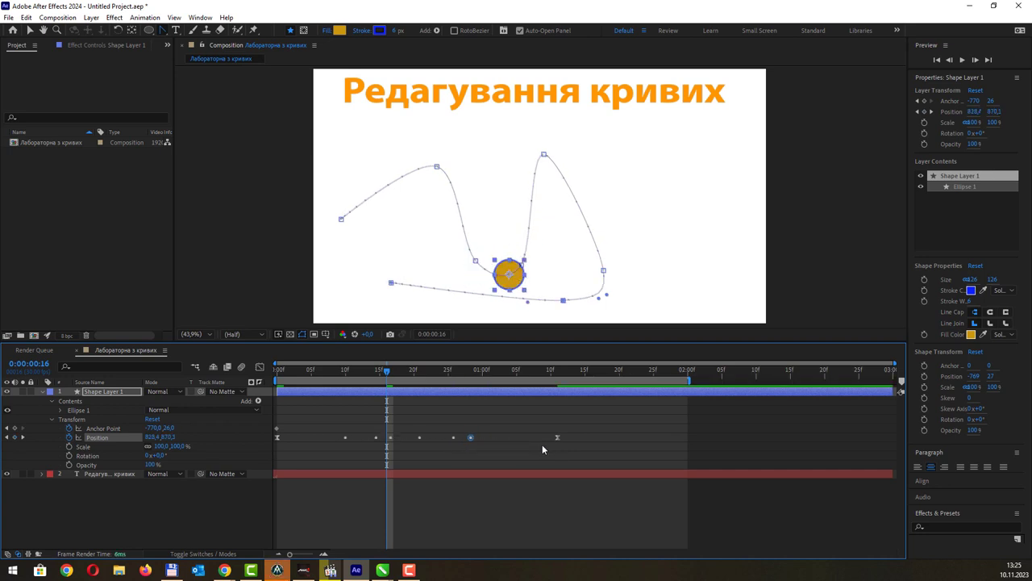
key("ctrl+z")
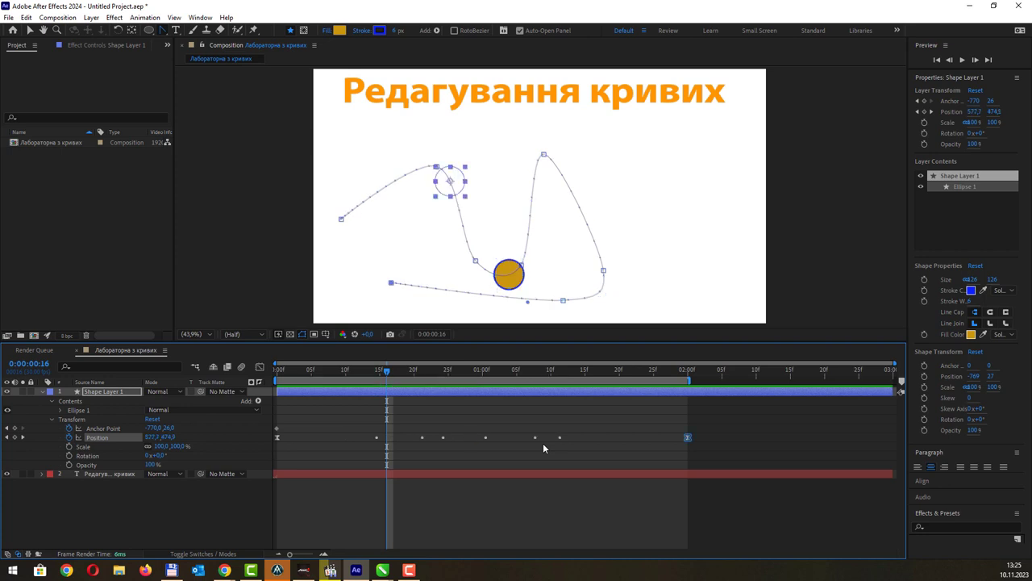
left_click(465, 431)
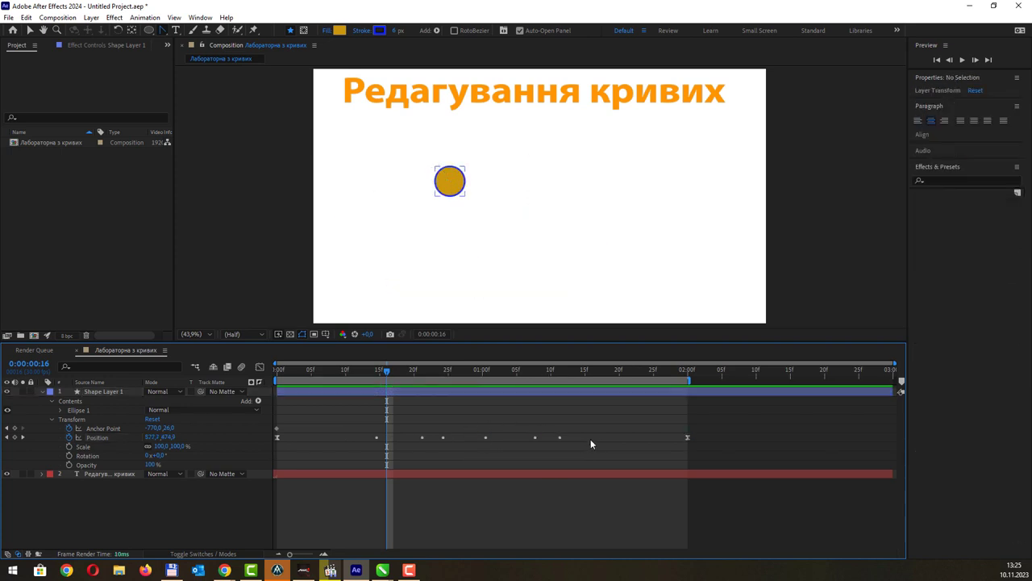
Pull the last keyframe earlier, delay the motion's start, and preview from frame 0
left_click_drag(688, 437, 510, 438)
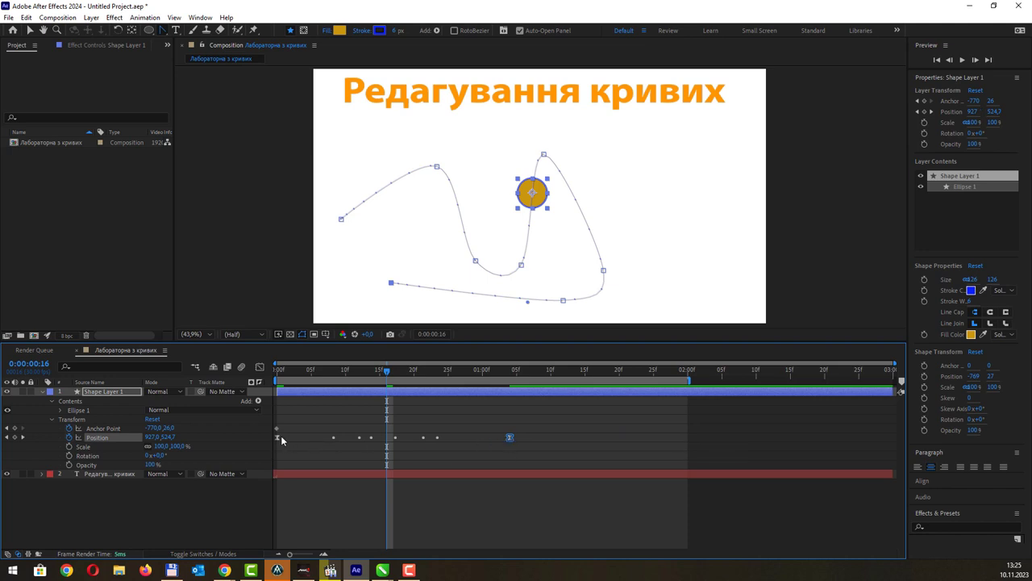
left_click_drag(275, 437, 309, 439)
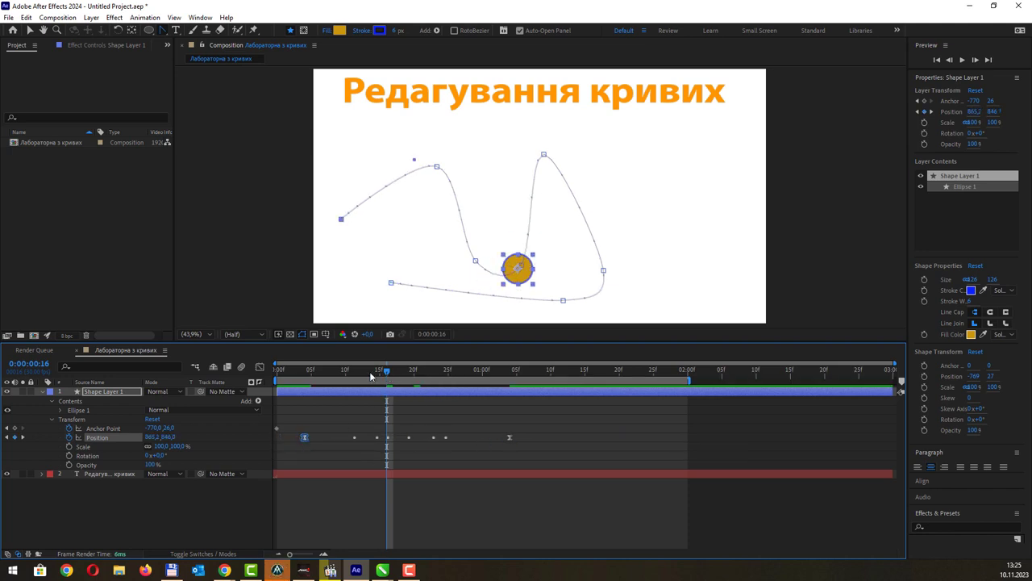
left_click_drag(371, 375, 276, 376)
key("space")
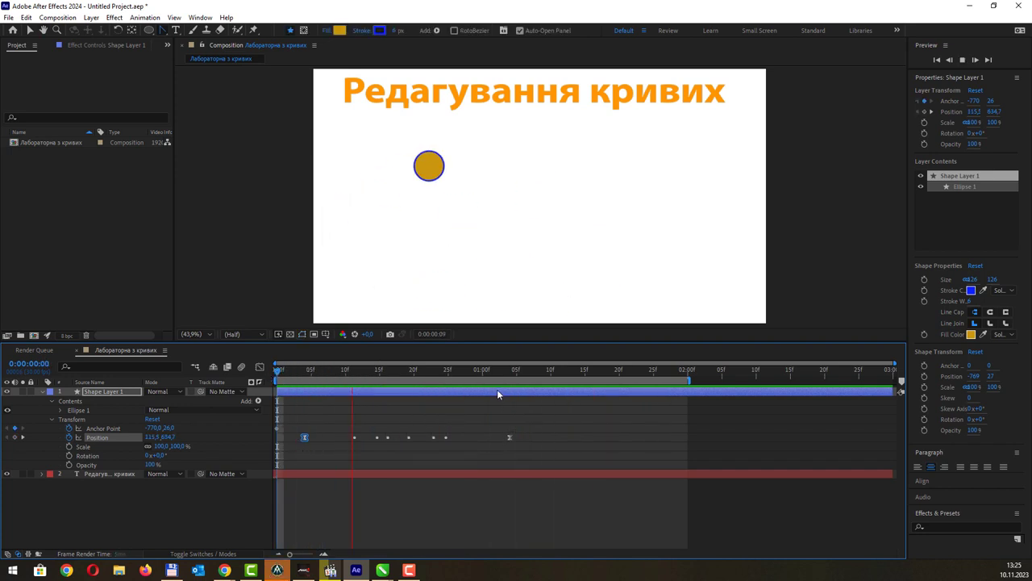
key("space")
Nudge the last keyframe later, push the motion's start to around one second, and preview
left_click_drag(508, 437, 656, 440)
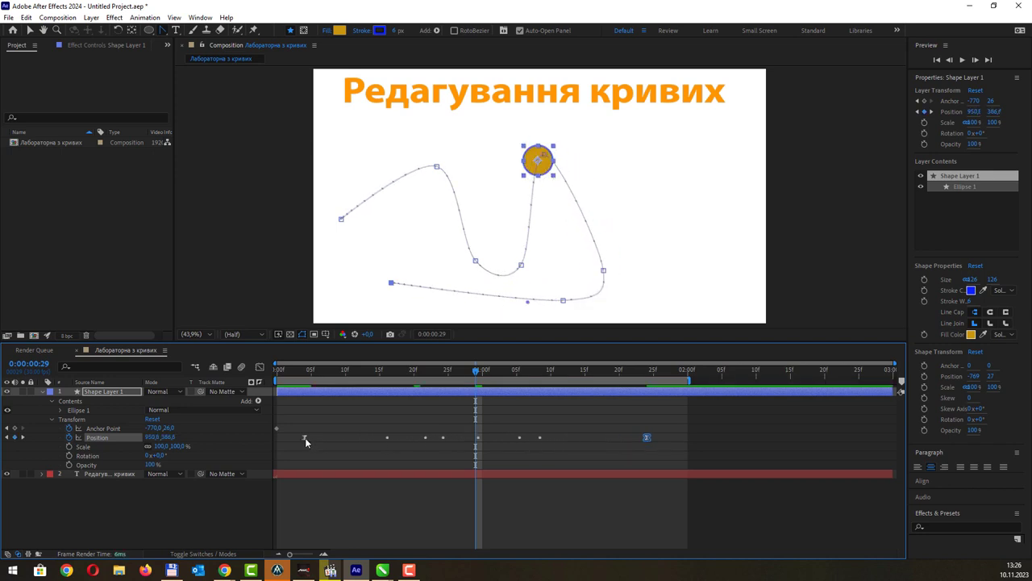
left_click_drag(305, 437, 511, 438)
key("space")
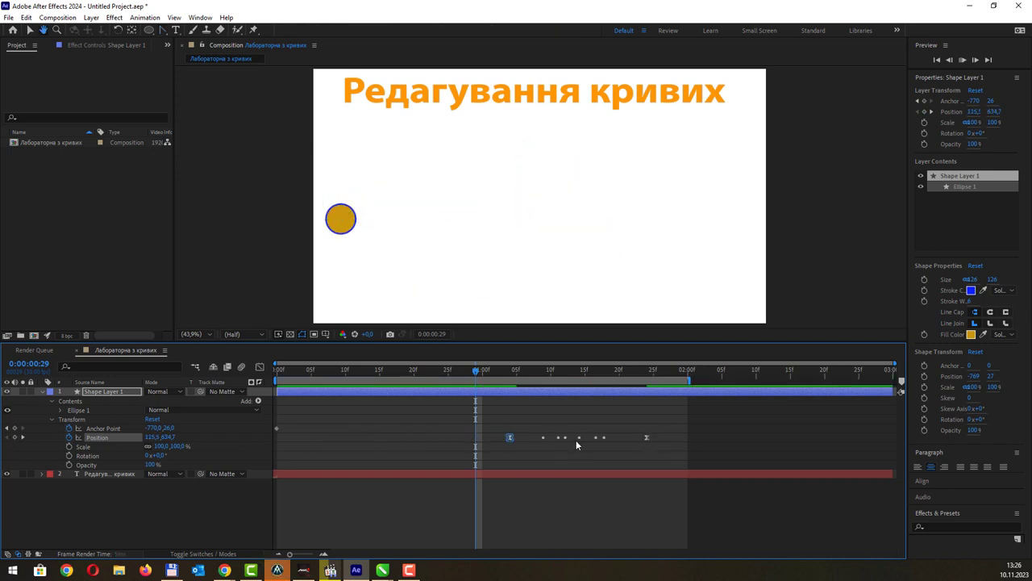
key("space")
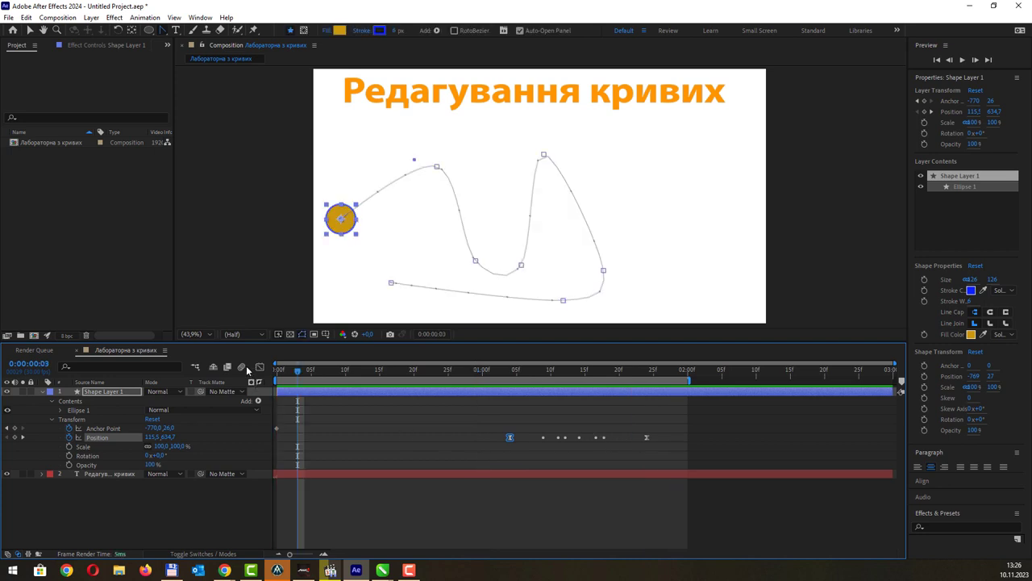
Move the motion's start back near frame 0, nudge the end keyframe later, check the speed curve, and preview
left_click(258, 367)
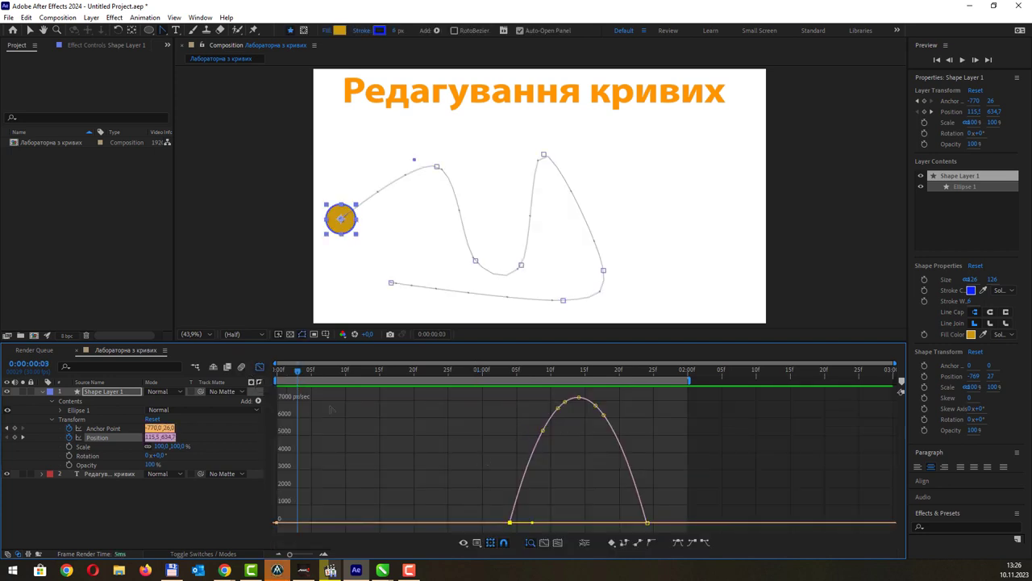
left_click(260, 367)
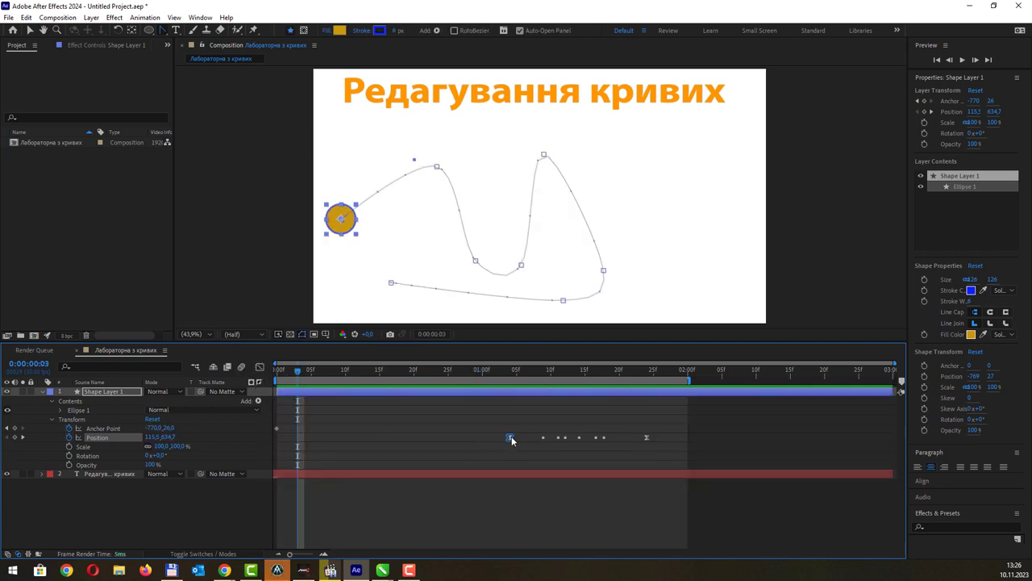
left_click_drag(511, 437, 280, 437)
left_click_drag(646, 437, 654, 439)
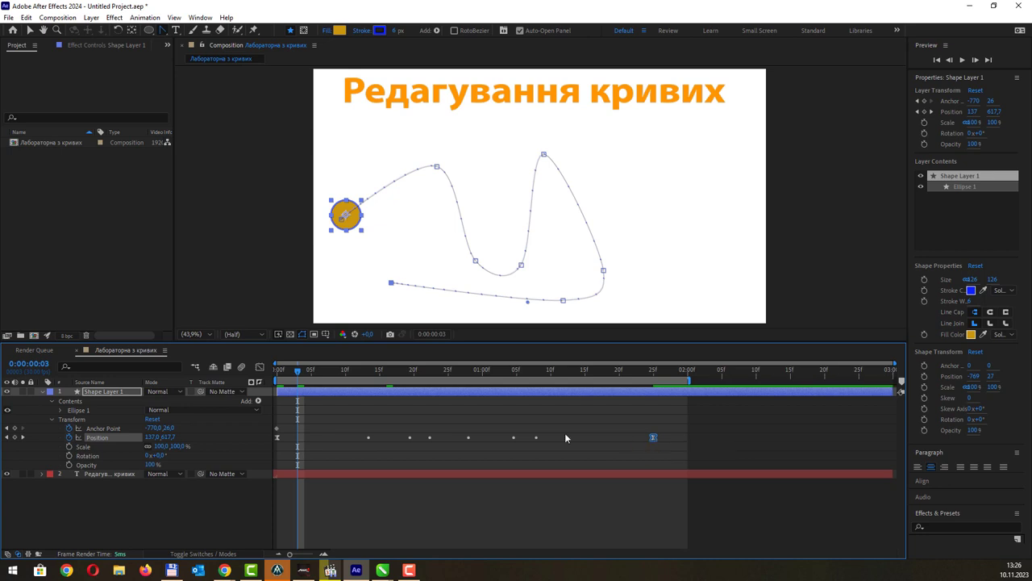
left_click(259, 367)
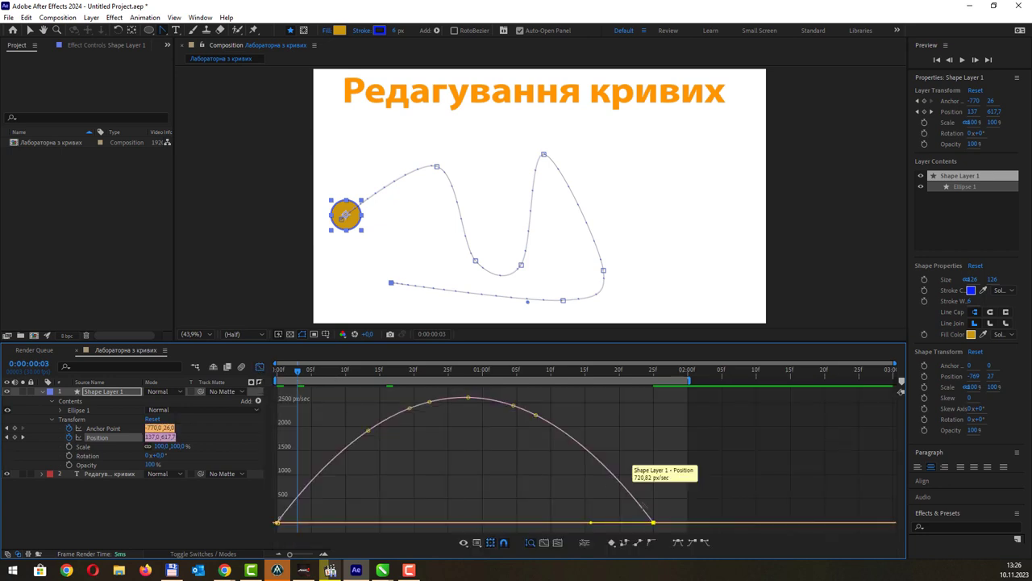
left_click(259, 367)
key("space")
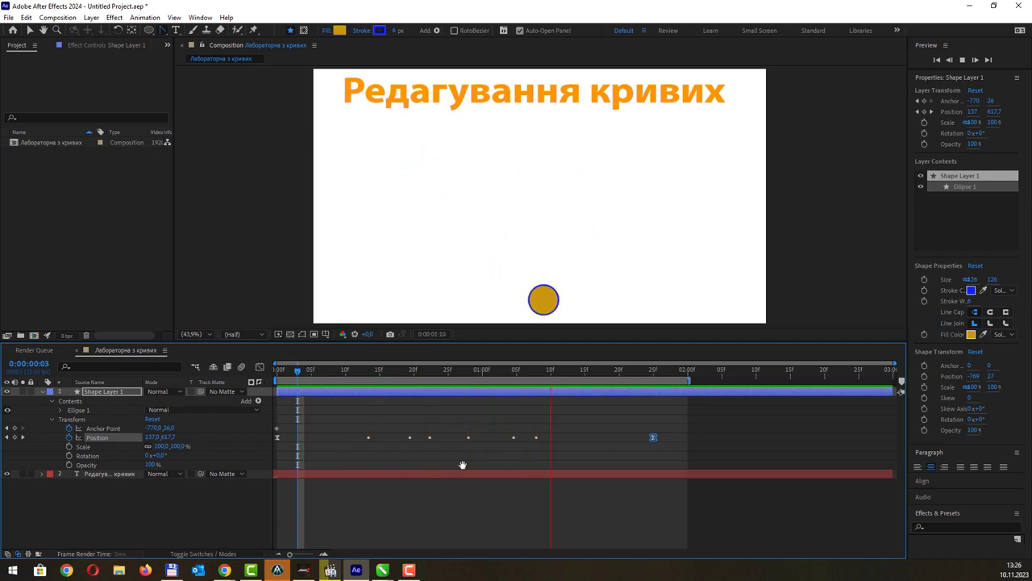
key("space")
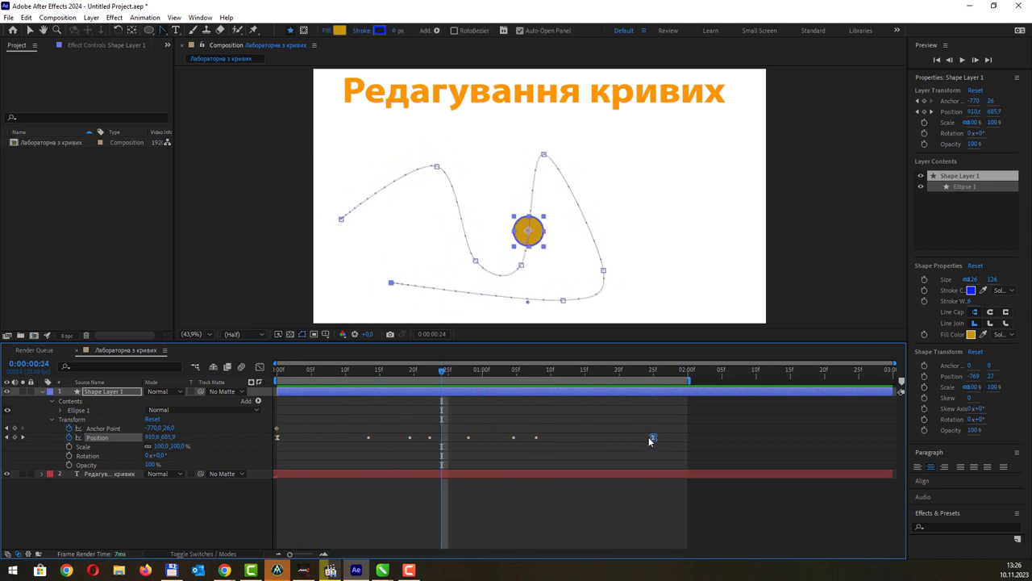
Drag the last Position keyframe to about 1:03, preview from the start, and deselect the layer
left_click_drag(651, 437, 501, 438)
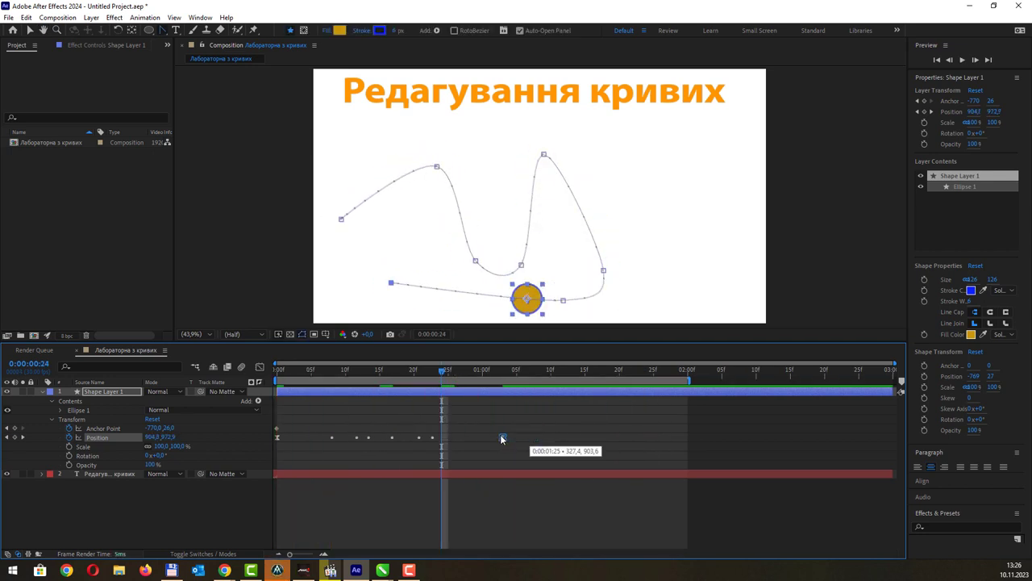
left_click(433, 437)
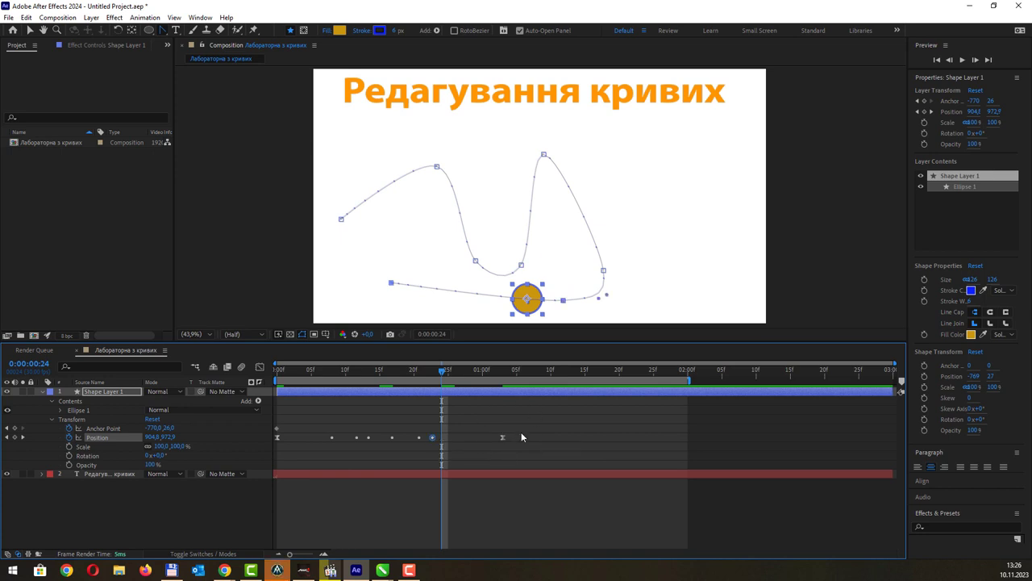
left_click(290, 369)
key("space")
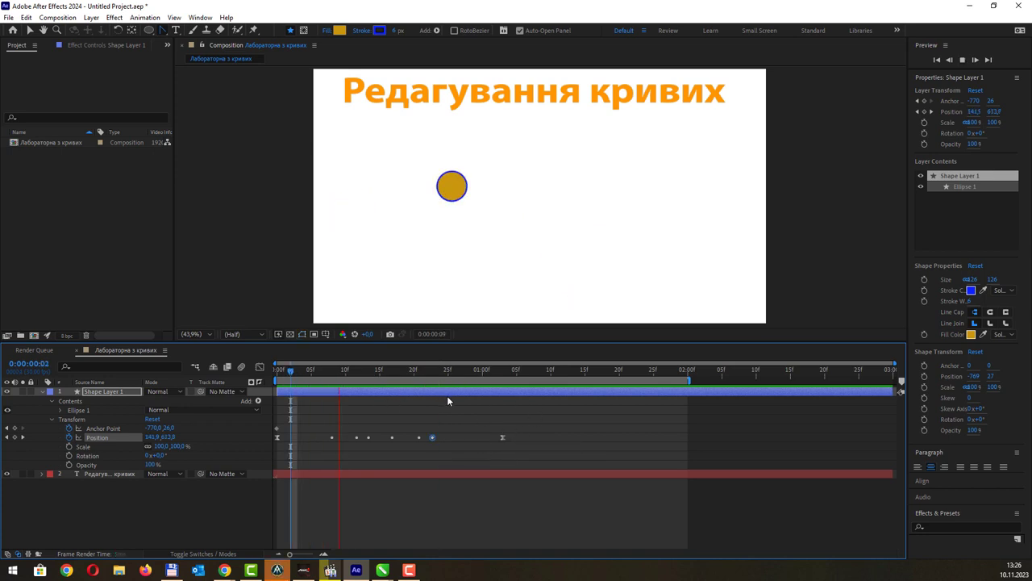
key("space")
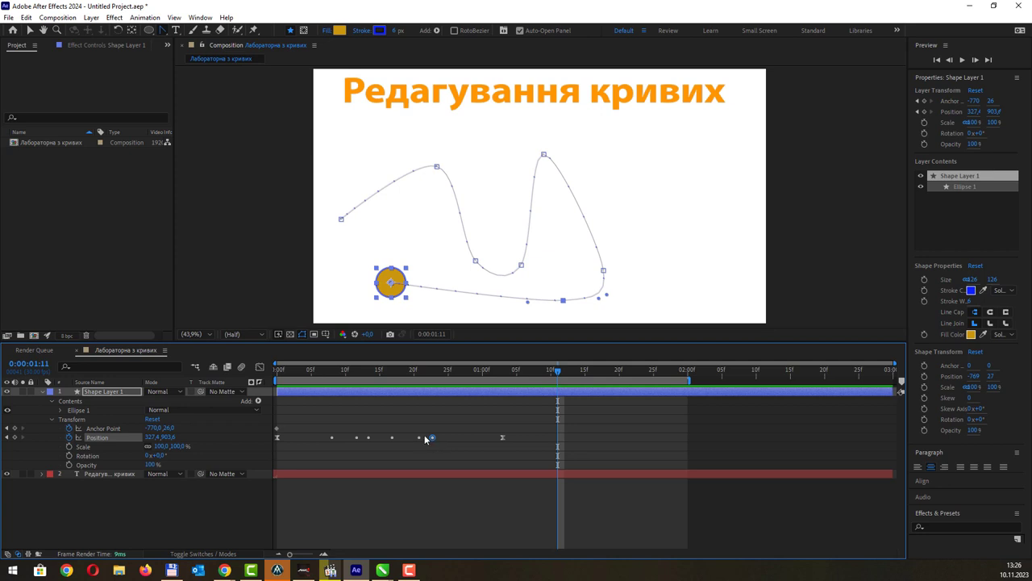
left_click(422, 439)
left_click(419, 437)
left_click(437, 436)
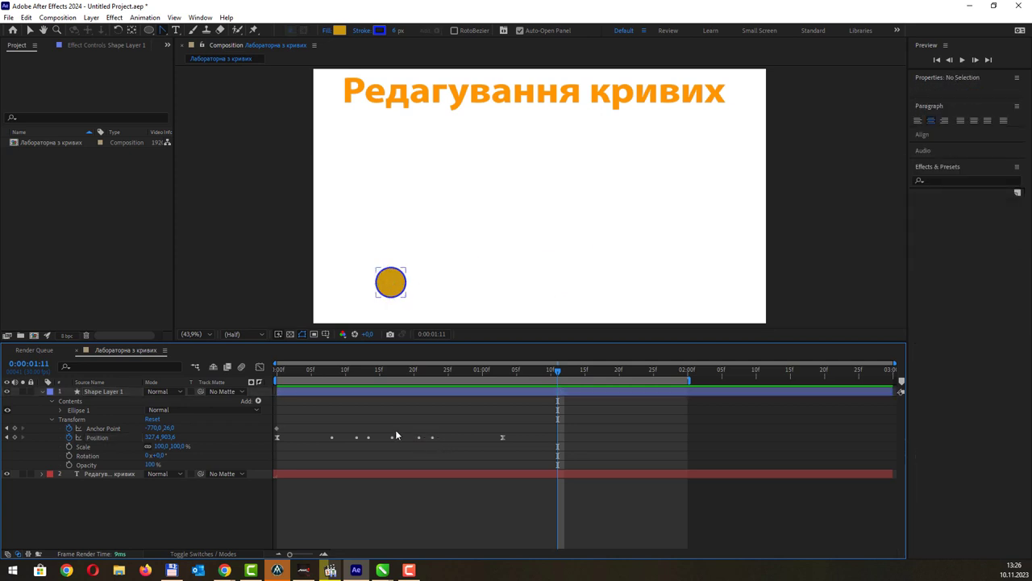
left_click(259, 367)
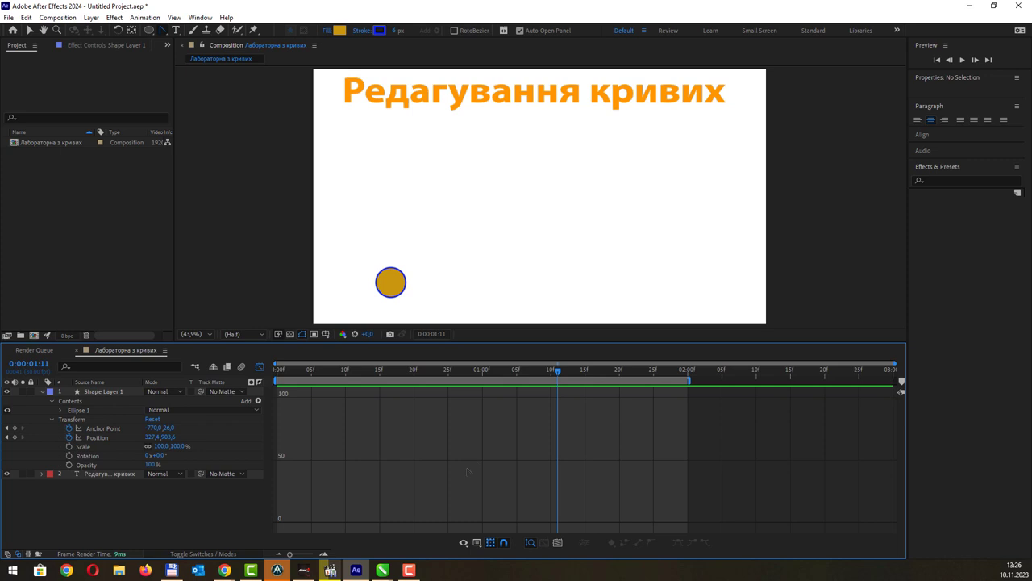
left_click(88, 437)
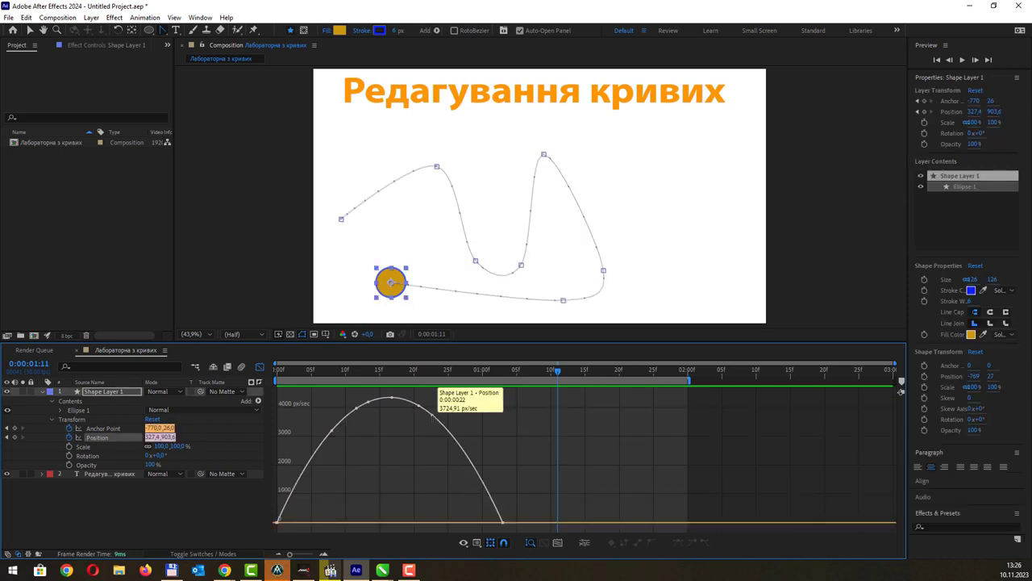
left_click(432, 415)
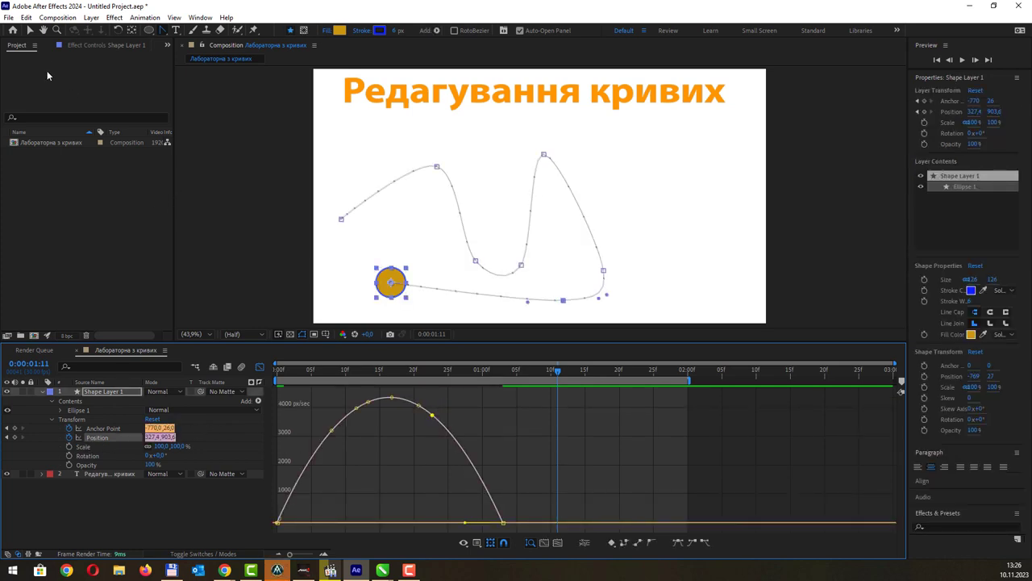
left_click(30, 30)
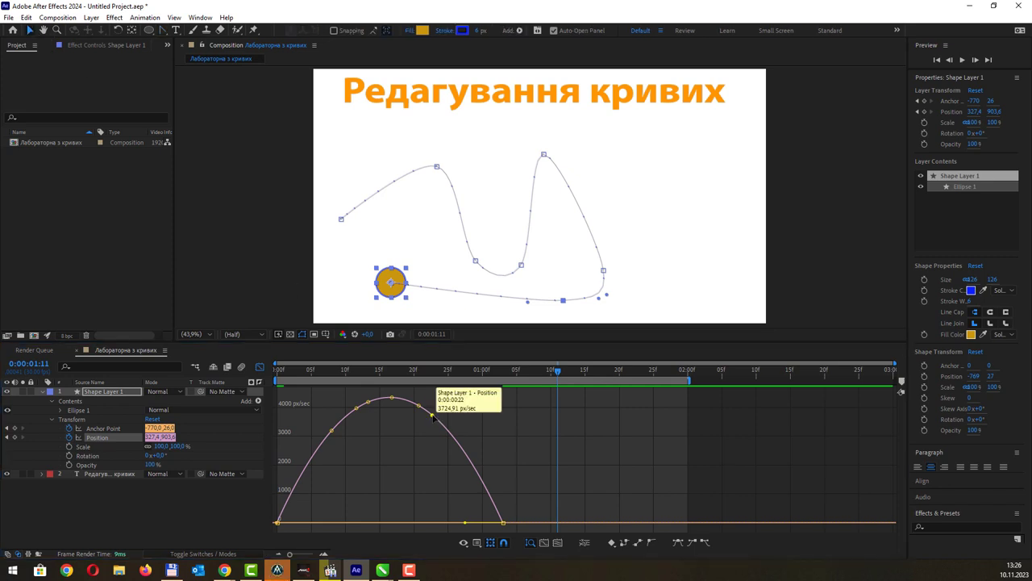
mouse_move(435, 417)
left_mouse_down()
mouse_move(420, 415)
mouse_move(421, 448)
left_mouse_up()
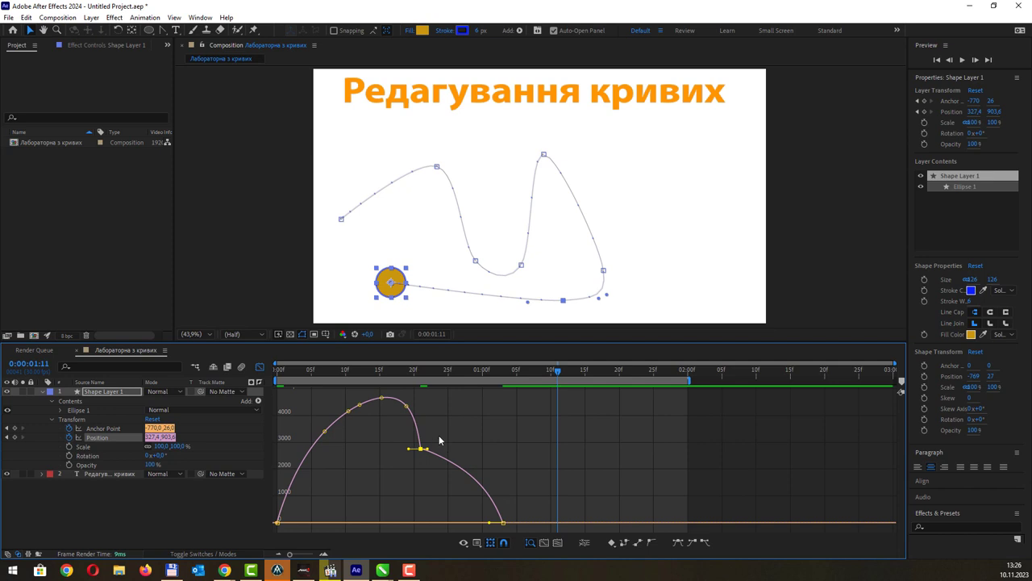
key("ctrl+z")
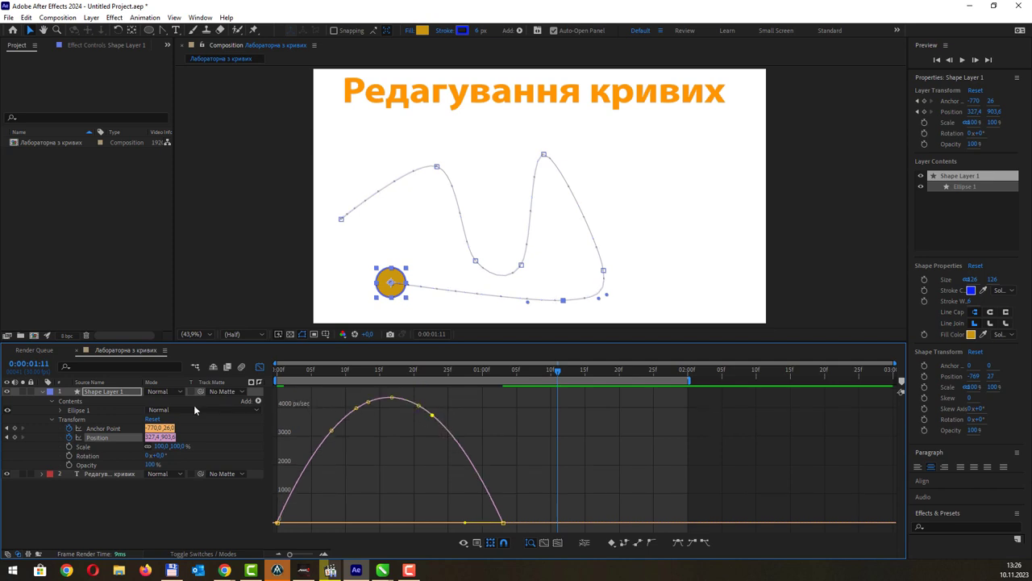
mouse_move(433, 415)
left_mouse_down()
mouse_move(390, 419)
mouse_move(443, 441)
mouse_move(467, 495)
left_mouse_up()
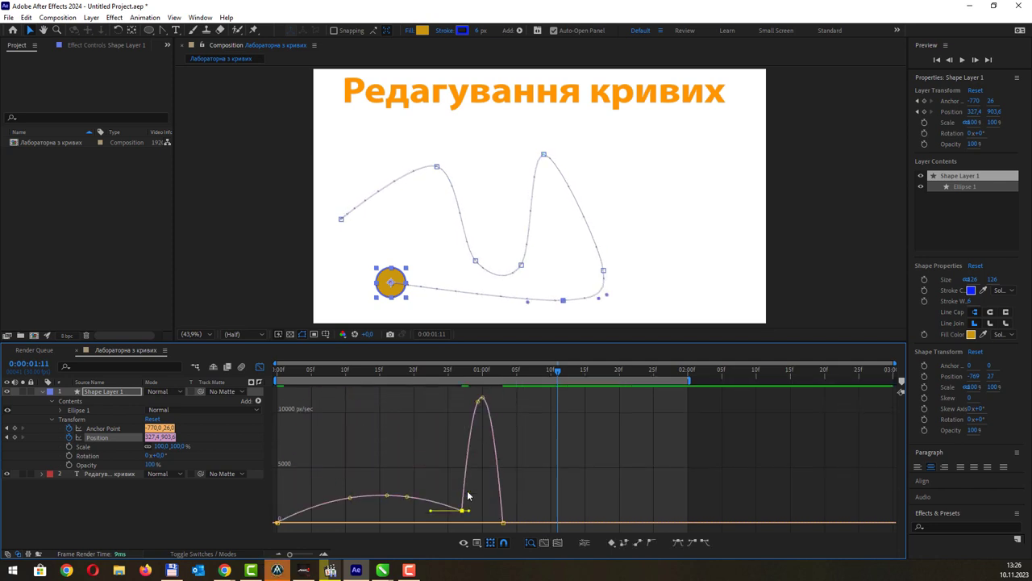
key("ctrl+z")
Select all the circle's Position keyframes and uncheck Rove Across Time so each stays fixed
left_click(257, 367)
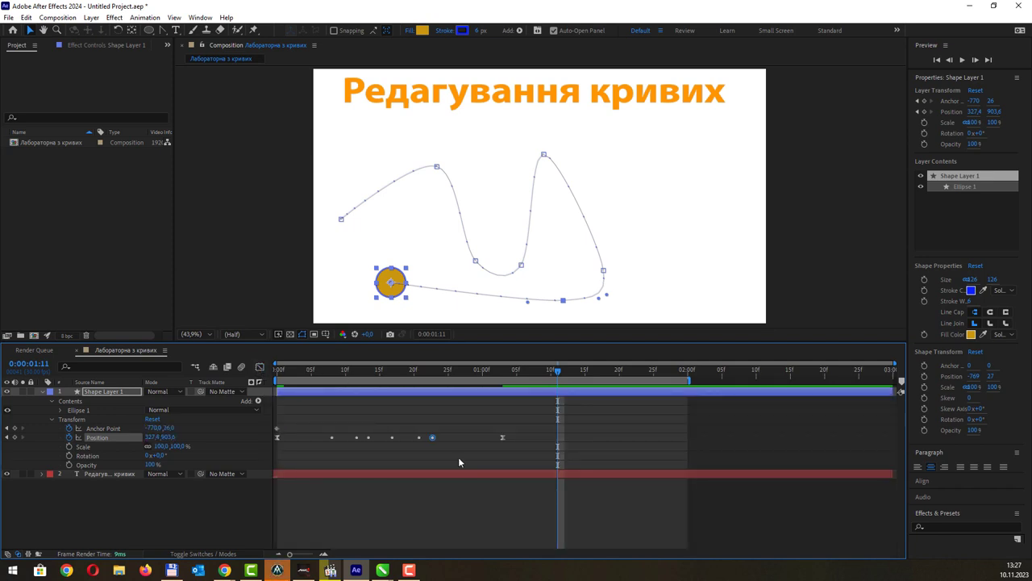
left_click_drag(517, 447, 273, 434)
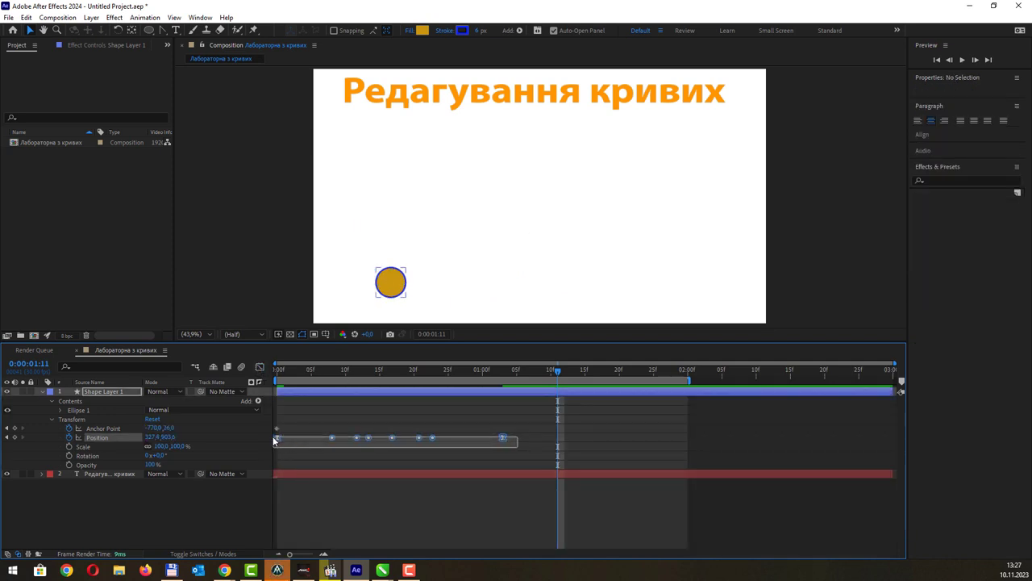
right_click(504, 438)
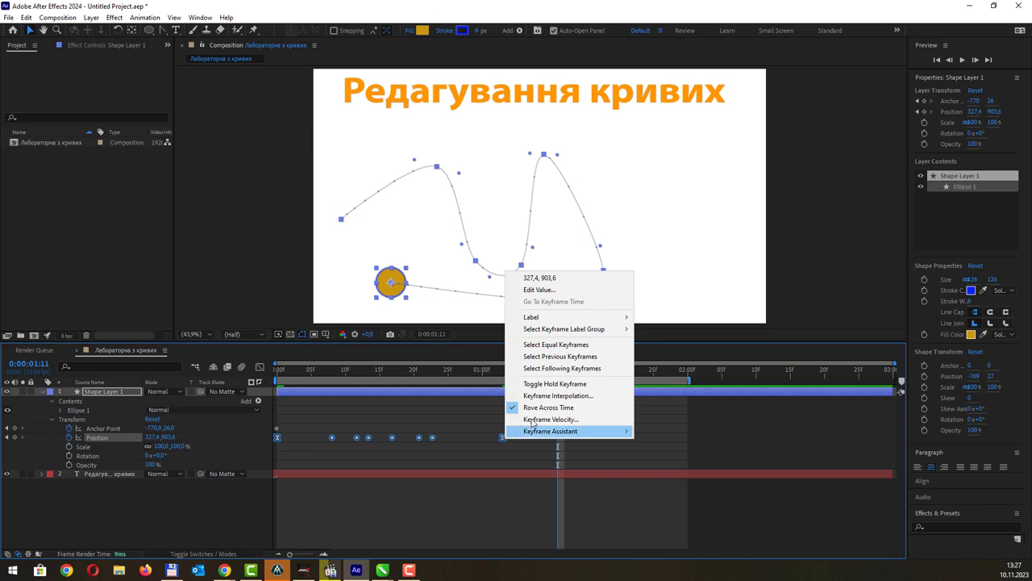
left_click(545, 408)
left_click(500, 441)
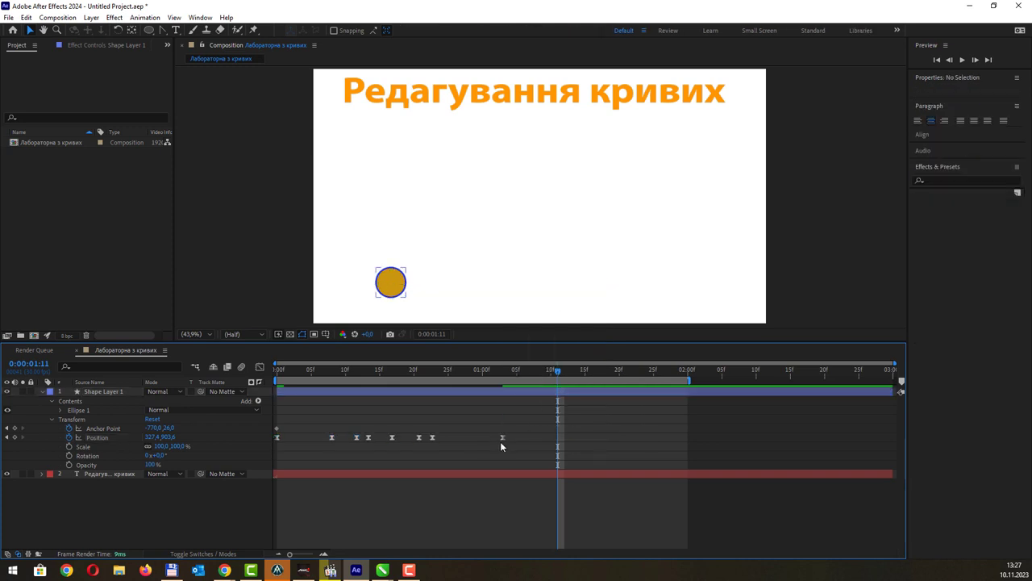
left_click(432, 438)
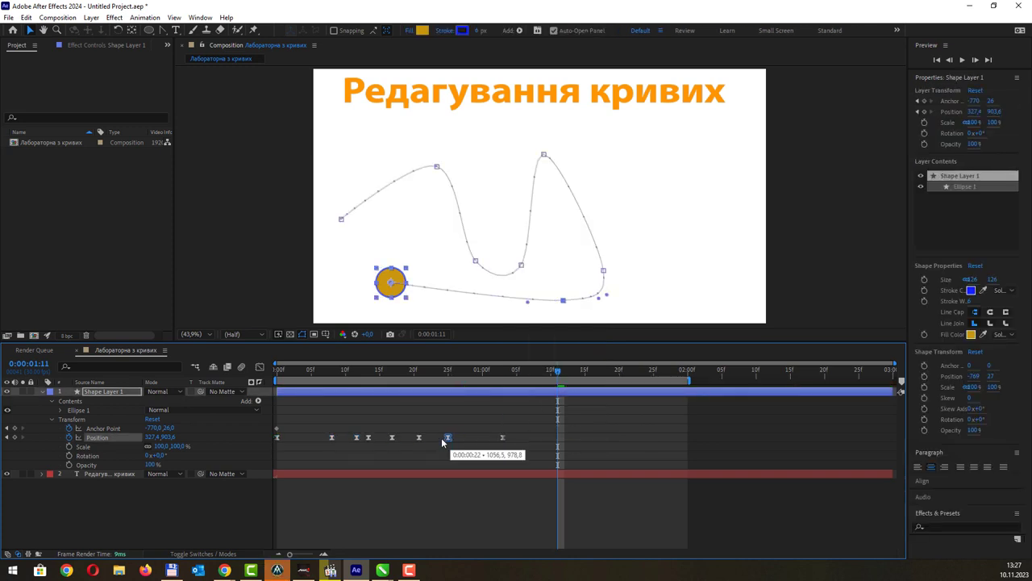
Show the Position speed graph, test-drag a speed keyframe, then undo to keep the smooth ~4000 px/sec arc
left_click(259, 367)
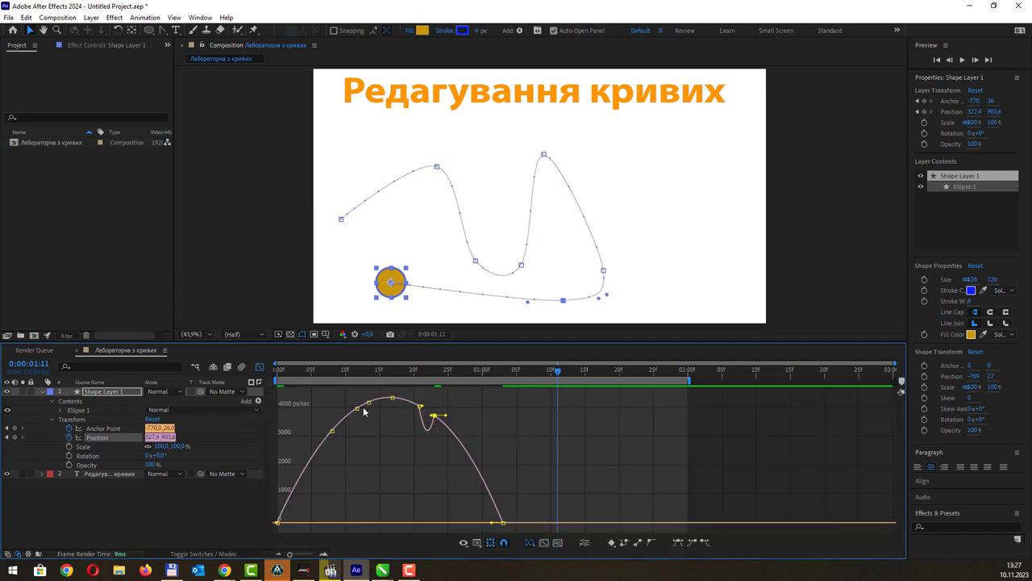
mouse_move(338, 435)
left_mouse_down()
mouse_move(370, 459)
mouse_move(372, 416)
mouse_move(398, 451)
left_mouse_up()
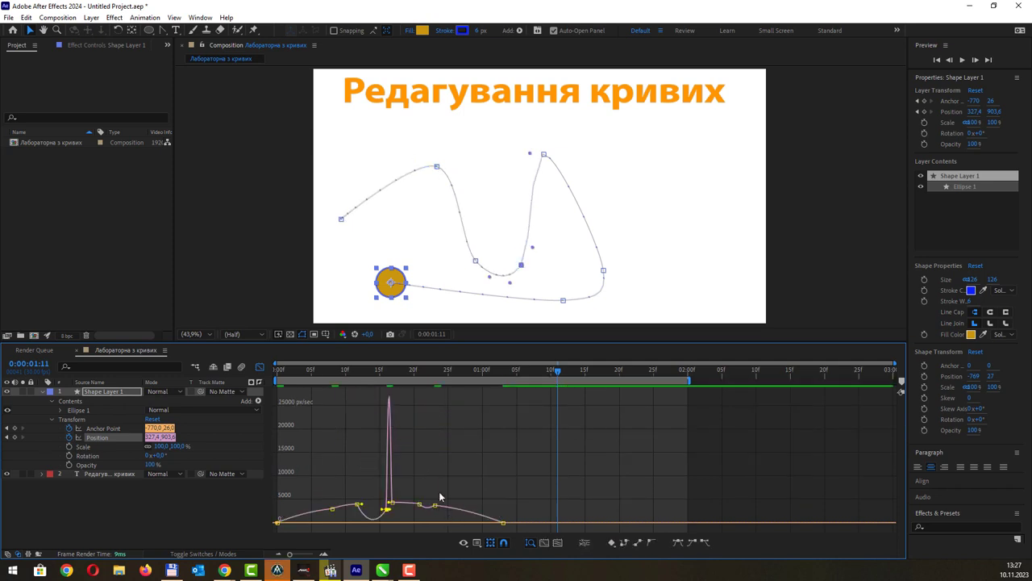
key("ctrl+z")
key("ctrl+z")
key("ctrl+z")
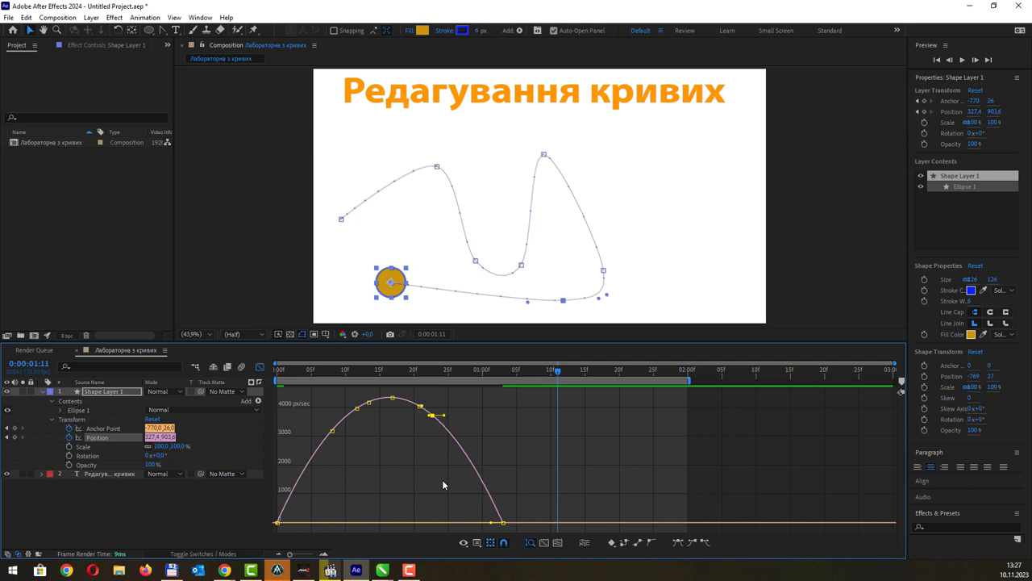
Back in keyframe view, marquee-select the eight Position keyframes and bring up their keyframe options
left_click(259, 367)
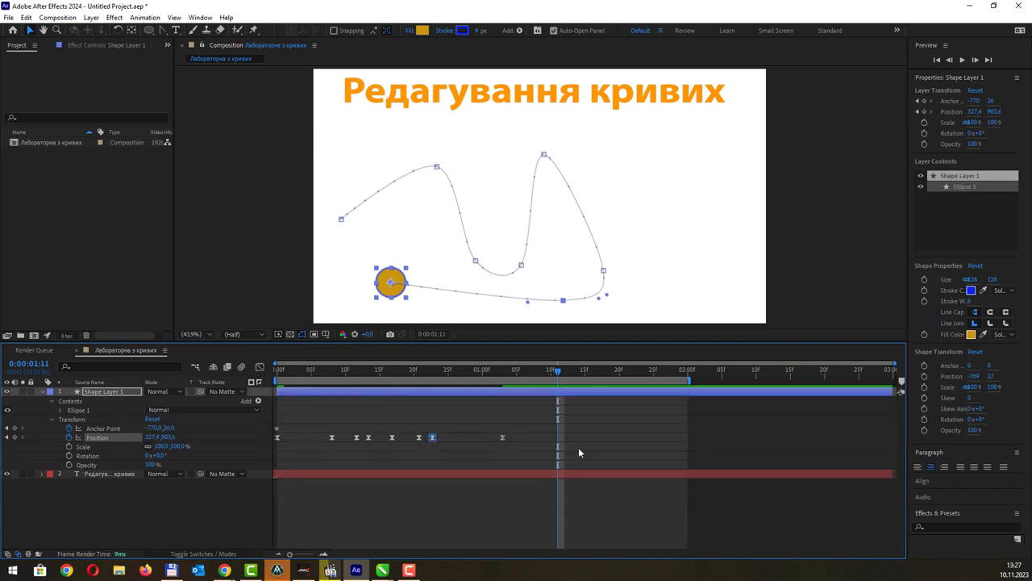
left_click_drag(571, 445, 278, 438)
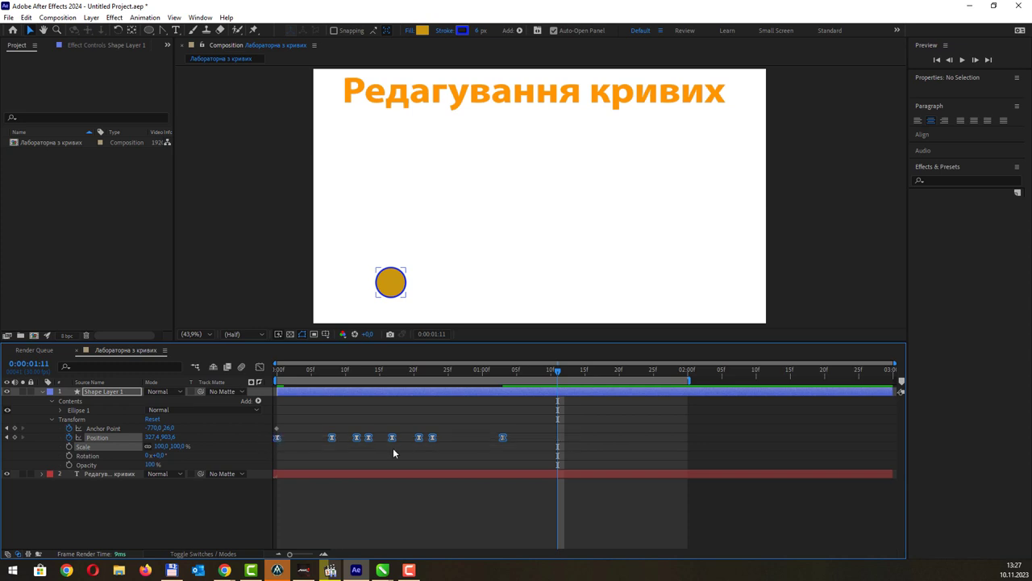
right_click(503, 439)
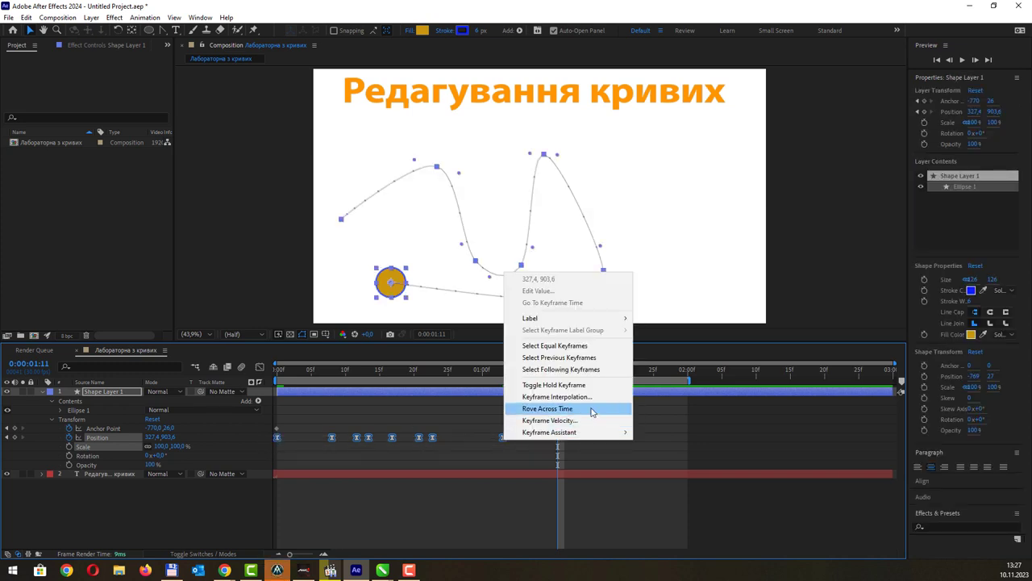
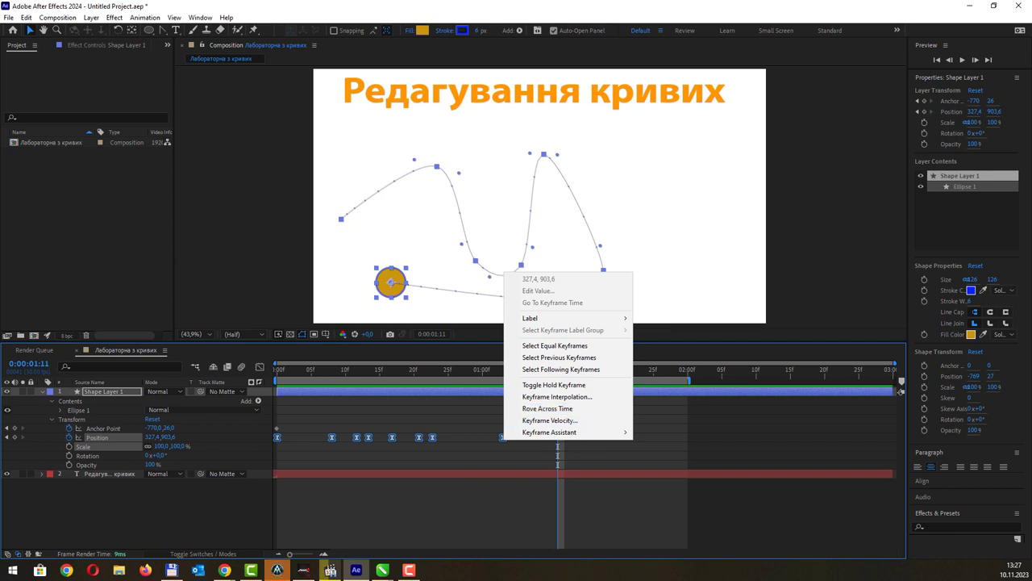
Set all the ball's Position keyframes to Rove Across Time and display the position speed graph
key("Escape")
left_click(514, 440)
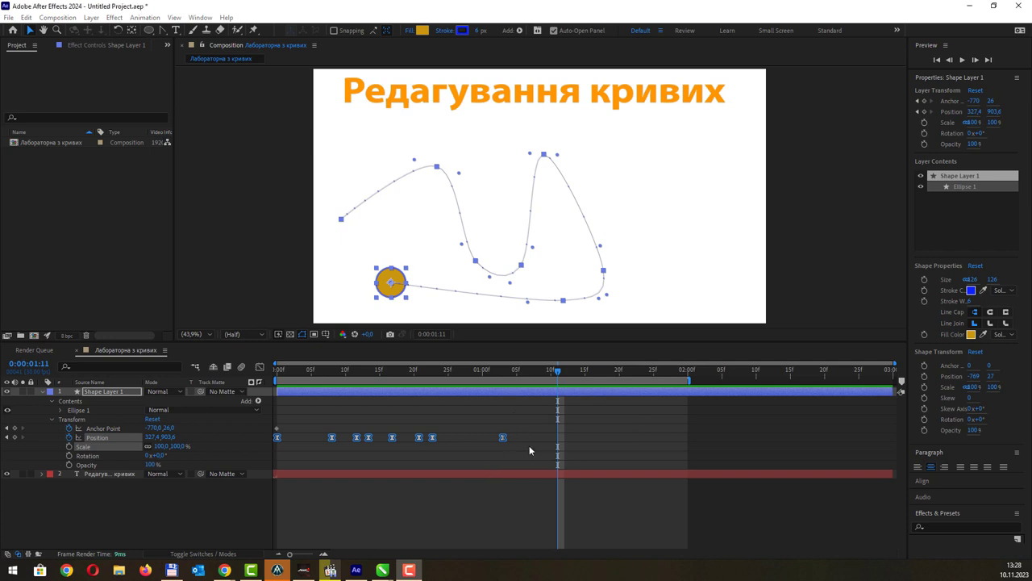
left_click_drag(513, 451, 272, 433)
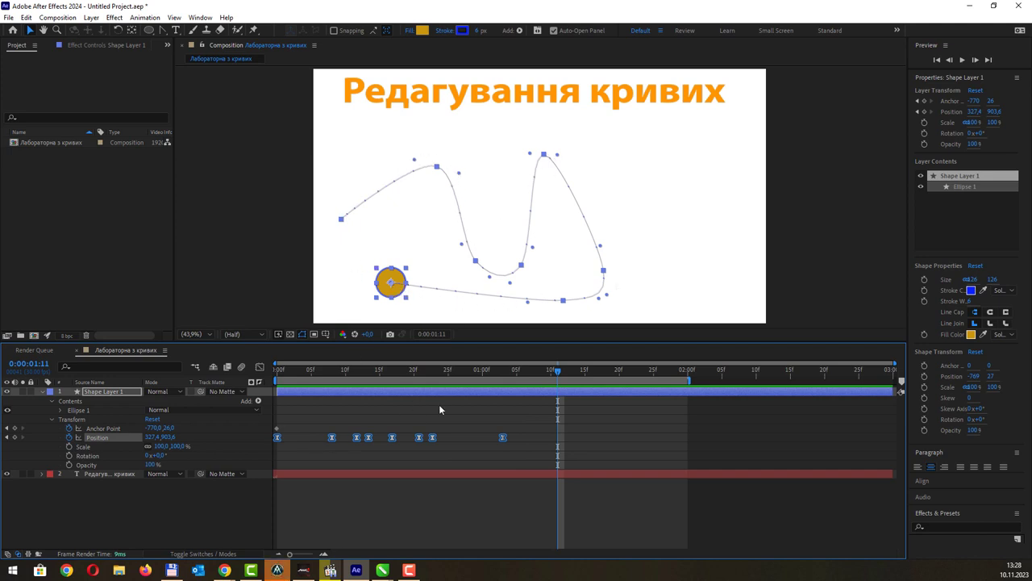
right_click(501, 437)
left_click(537, 396)
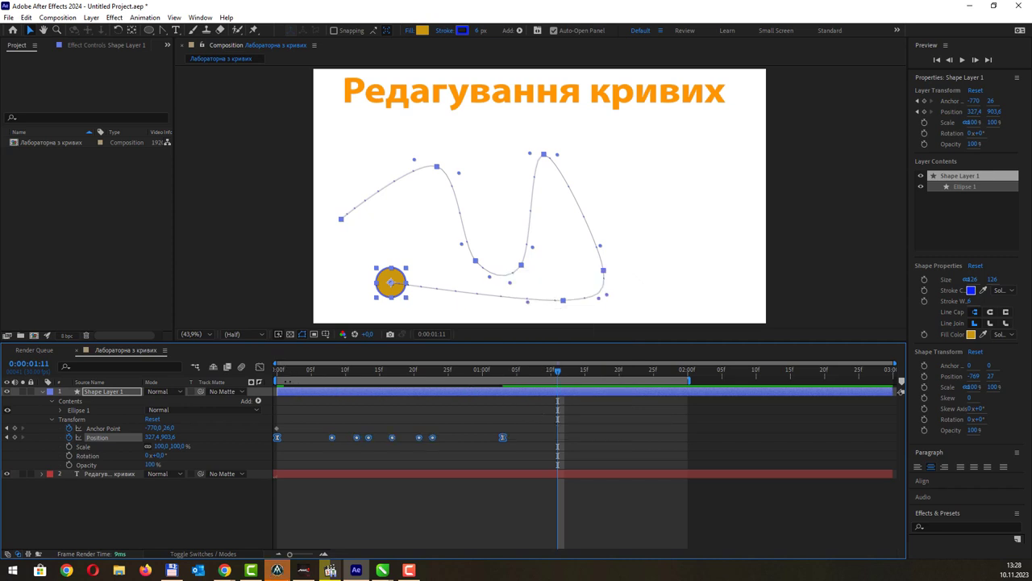
left_click(258, 367)
On the speed graph, move the last keyframe later and reshape the first keyframes' speed and easing
mouse_move(501, 520)
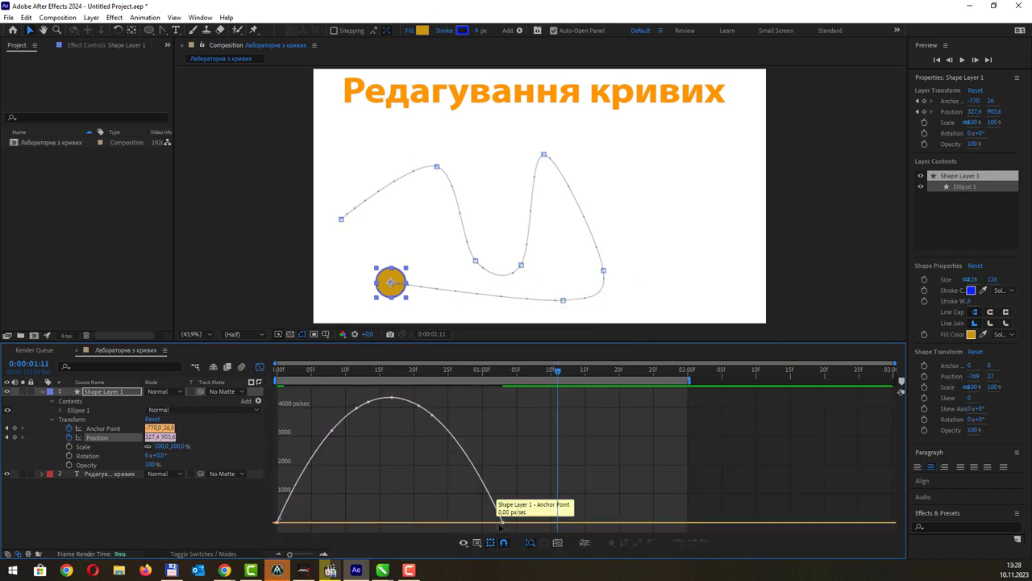
mouse_move(278, 522)
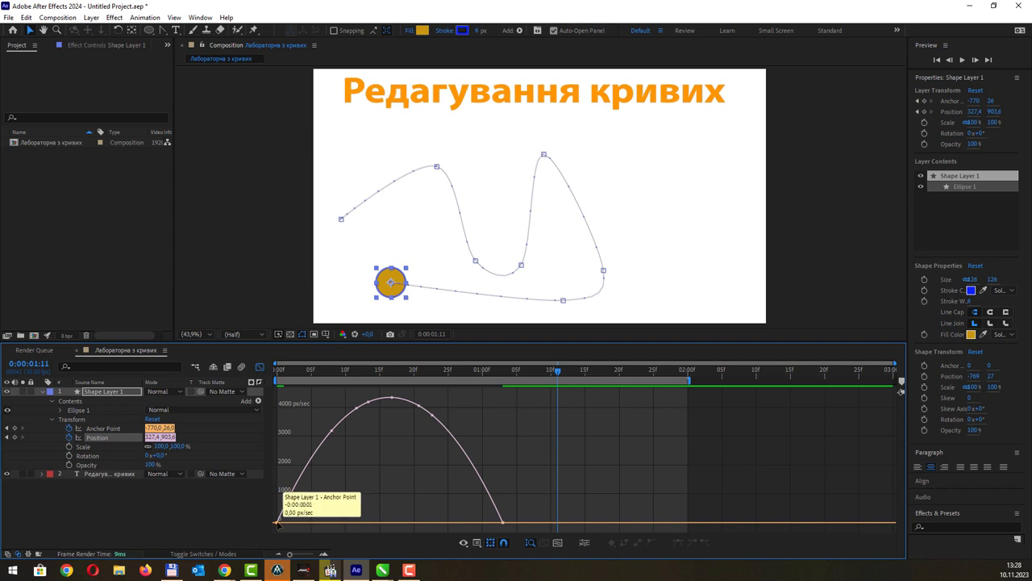
left_click(277, 522)
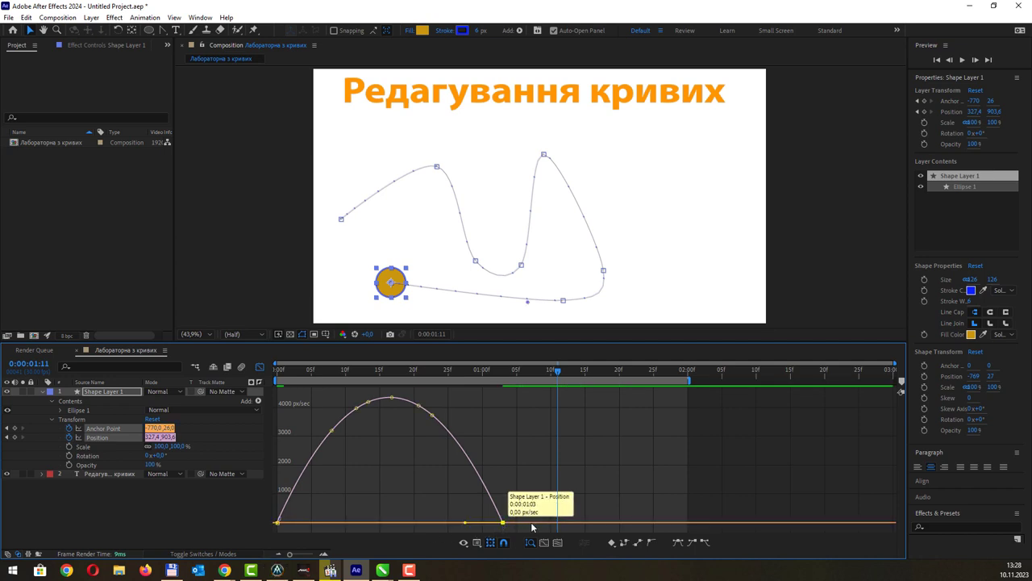
left_click_drag(502, 522, 558, 522)
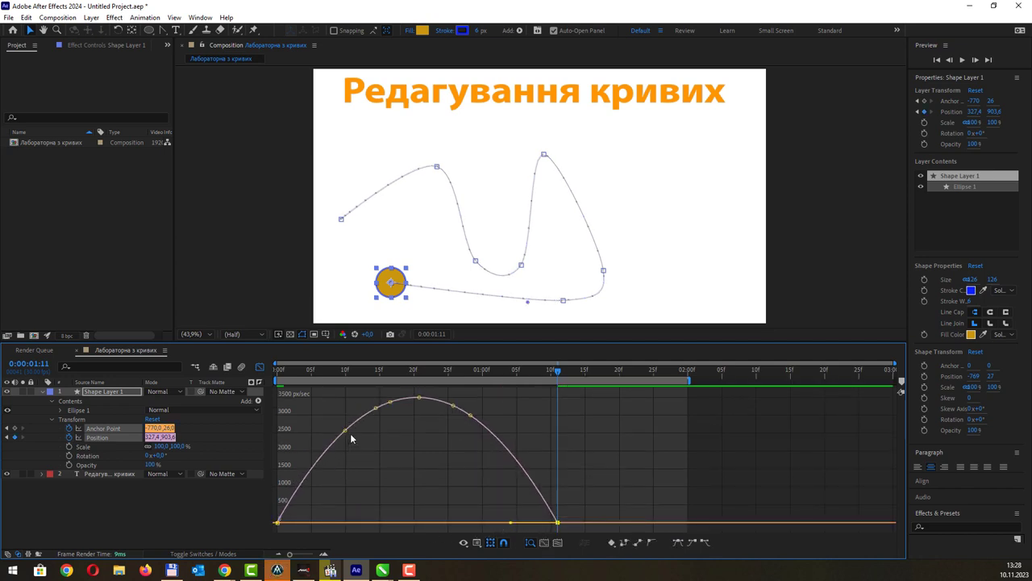
left_click_drag(346, 429, 304, 423)
left_click_drag(278, 522, 274, 488)
left_click_drag(314, 431, 303, 448)
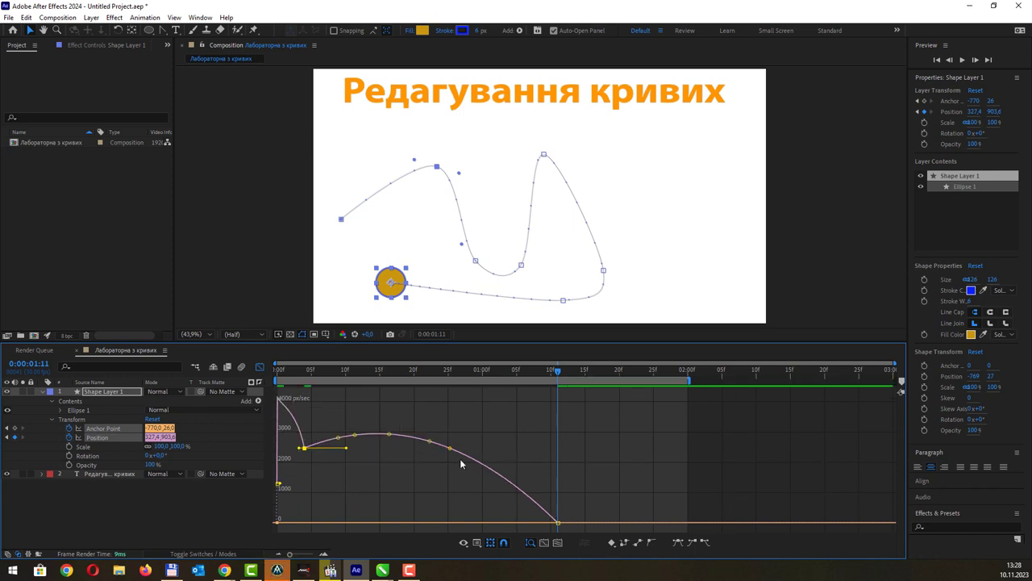
Preview from frame 17, then lower and delete a middle speed keyframe
left_click(391, 373)
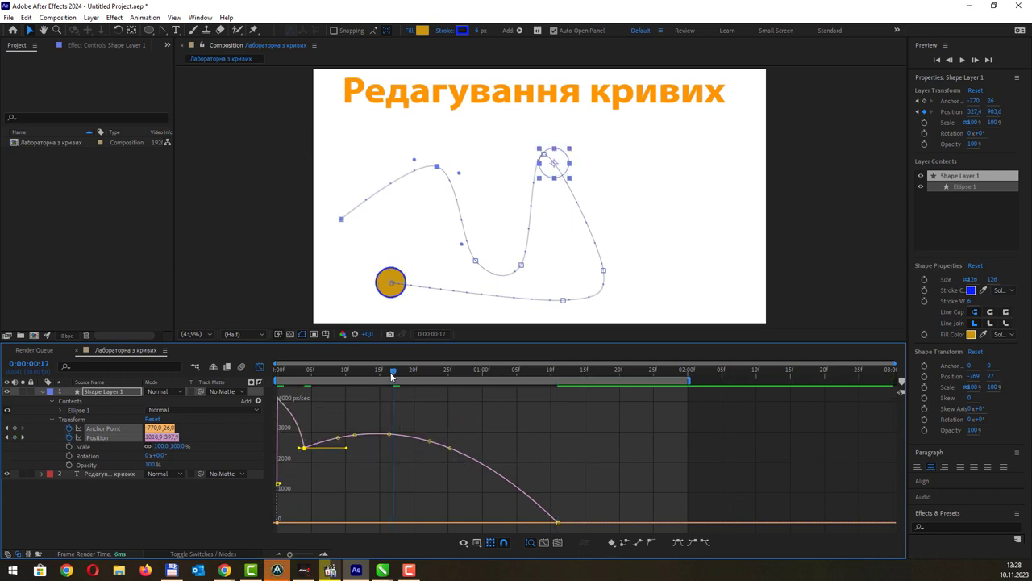
key("space")
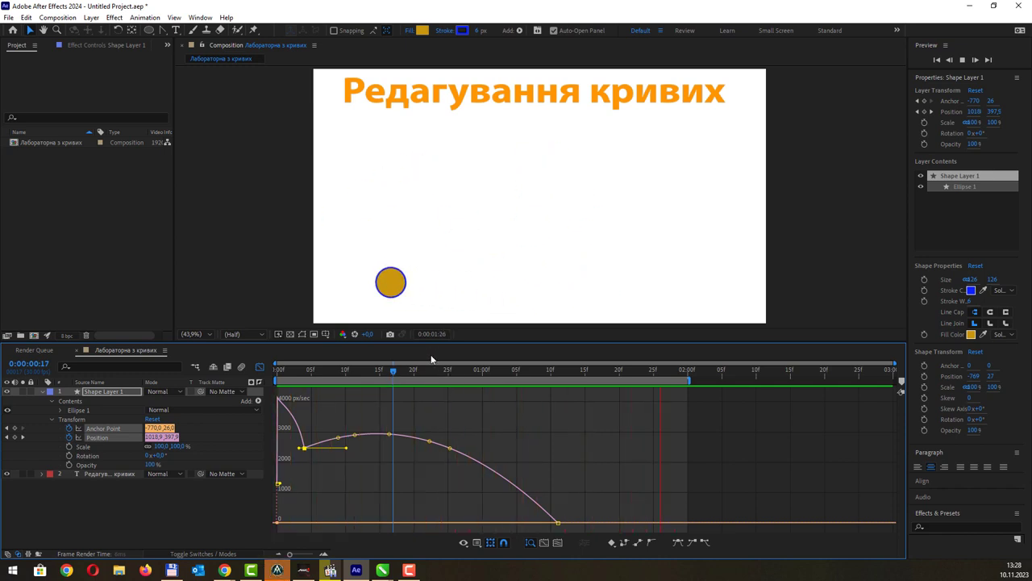
left_click_drag(390, 435, 387, 461)
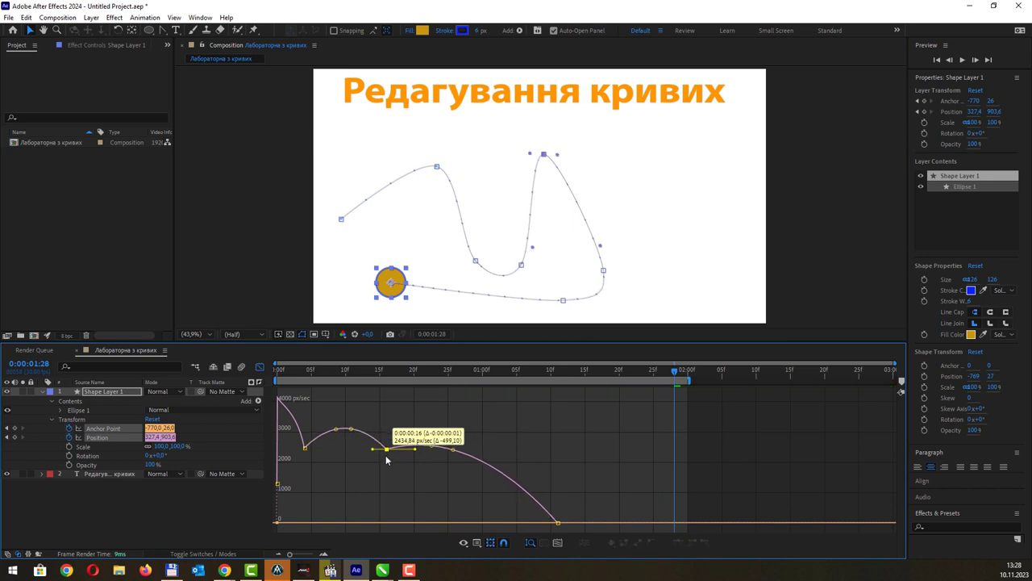
key("Delete")
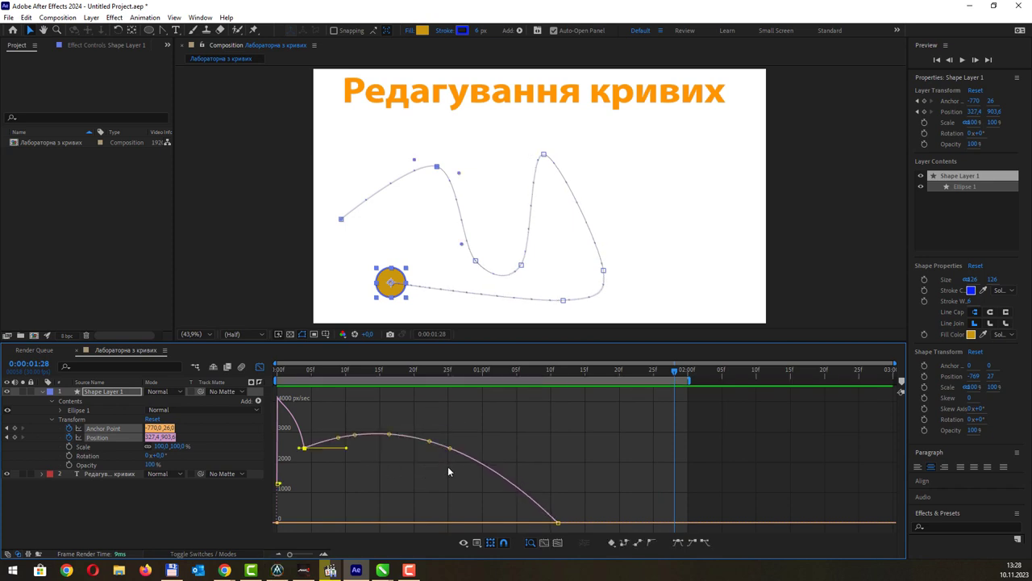
Lower a group of speed keyframes to about 1000 px/sec and preview the bounce
left_click_drag(449, 466, 345, 415)
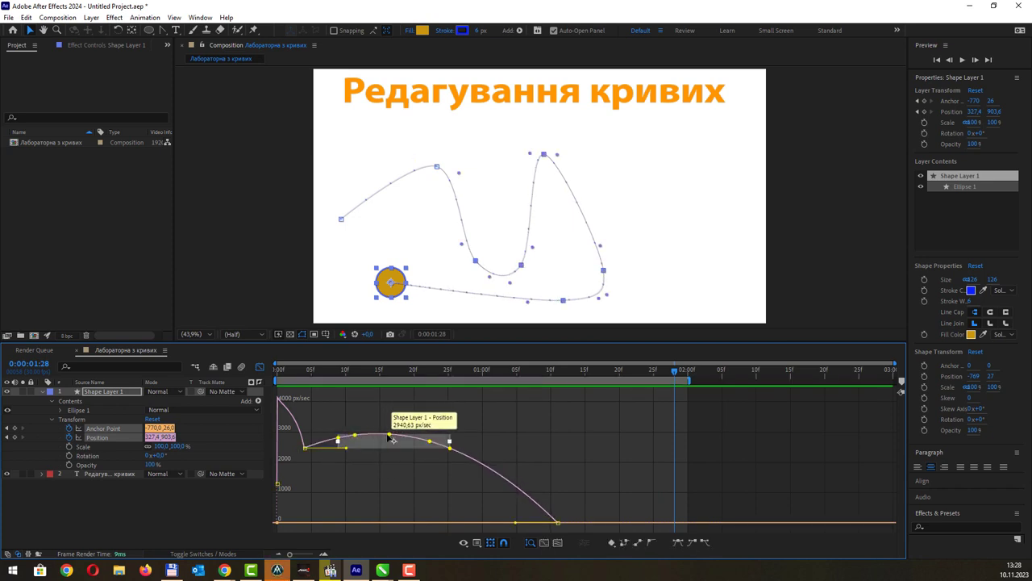
left_click_drag(391, 440, 385, 464)
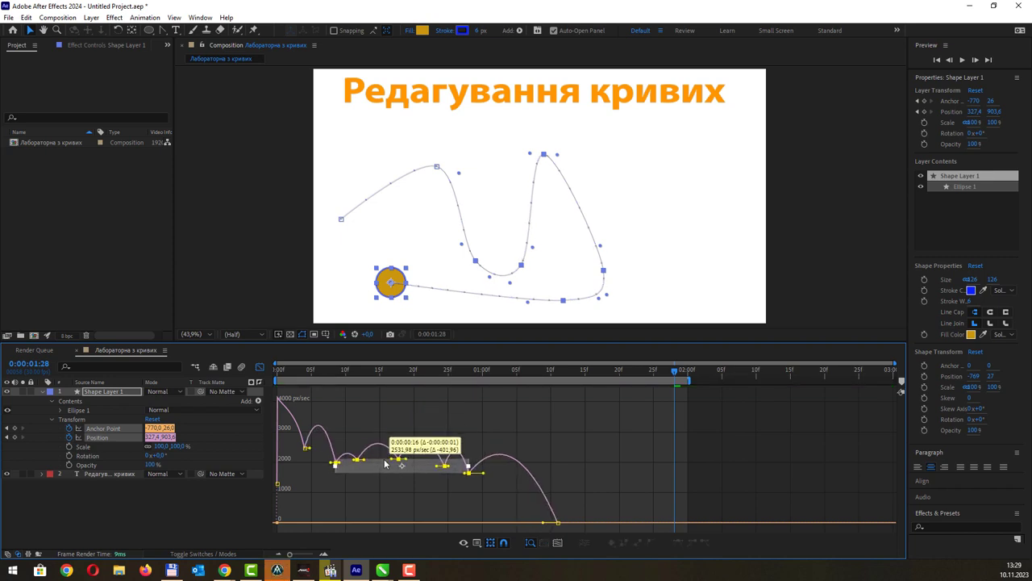
left_click_drag(385, 464, 378, 488)
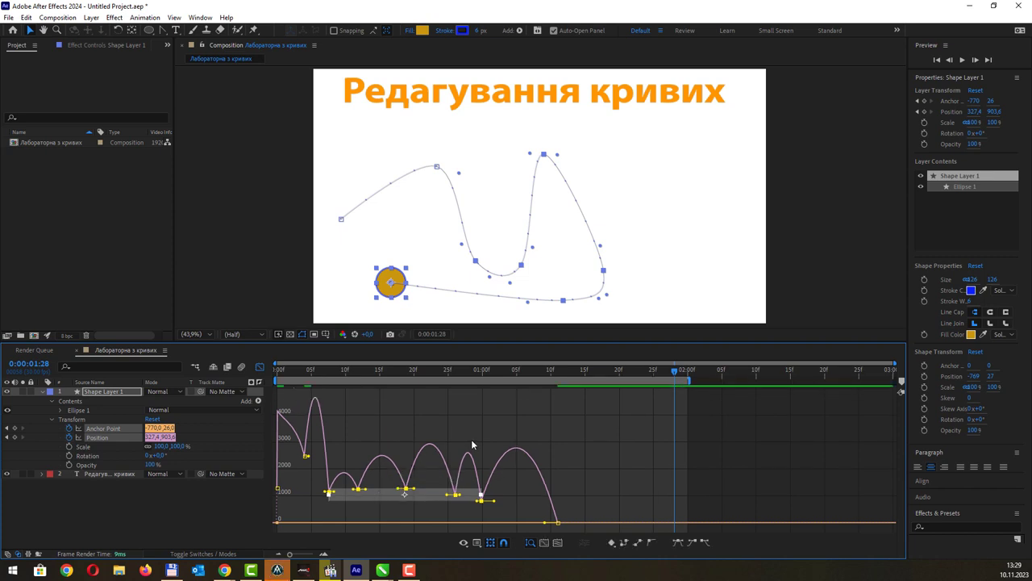
key("space")
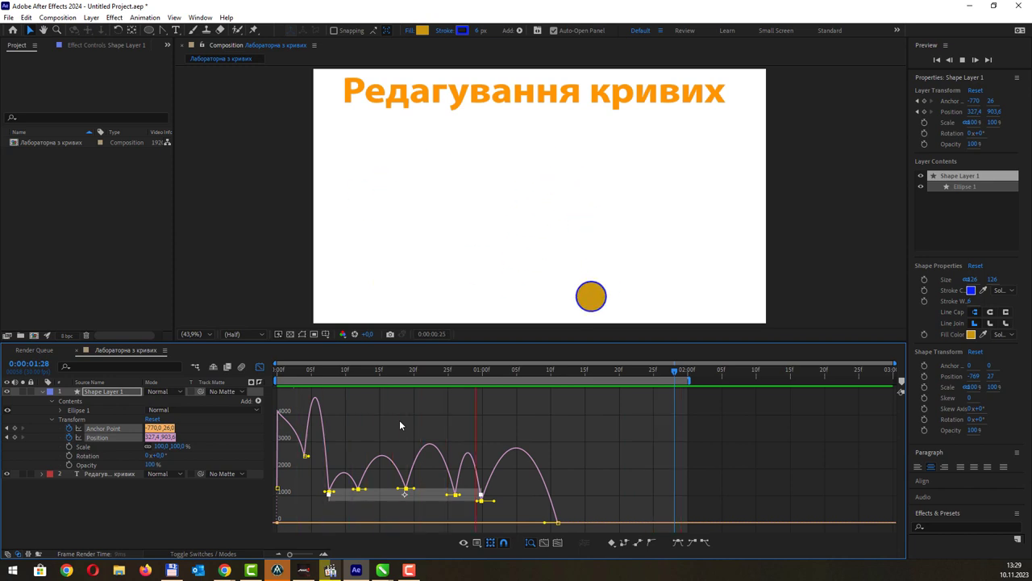
mouse_move(412, 459)
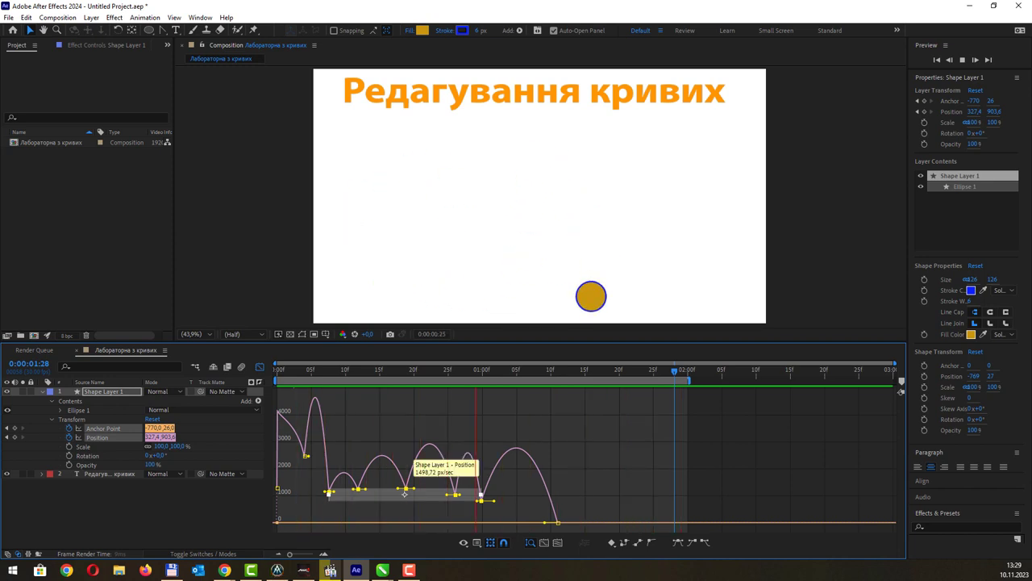
key("space")
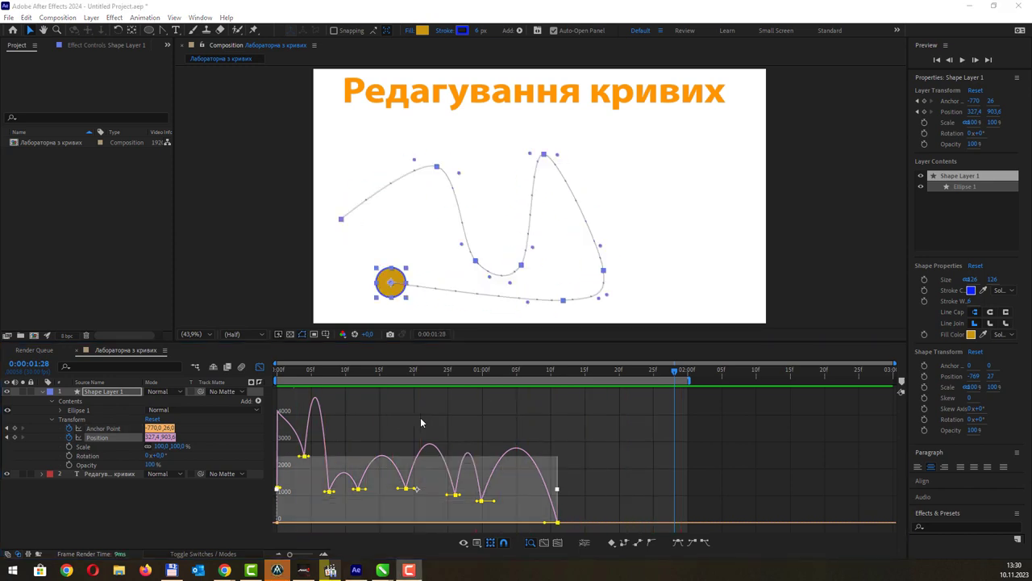
Return to the keyframe timeline and reselect the ball's Position keyframes
left_click(420, 418)
key("shift+F3")
left_click_drag(573, 441, 266, 445)
Make the selected Position keyframes rove across time and preview up to 1:17 in the speed graph
right_click(278, 436)
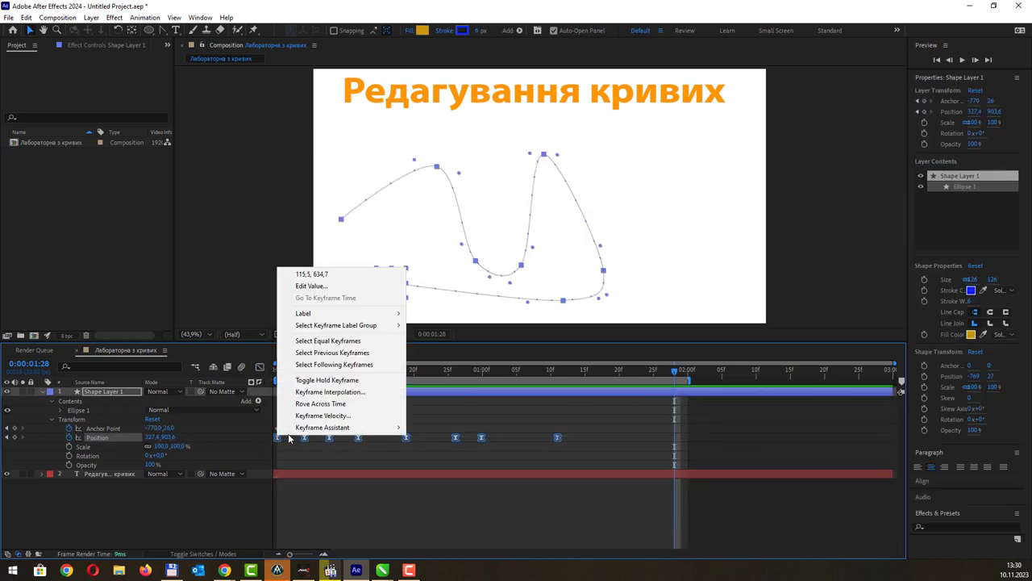
left_click(321, 403)
left_click(259, 367)
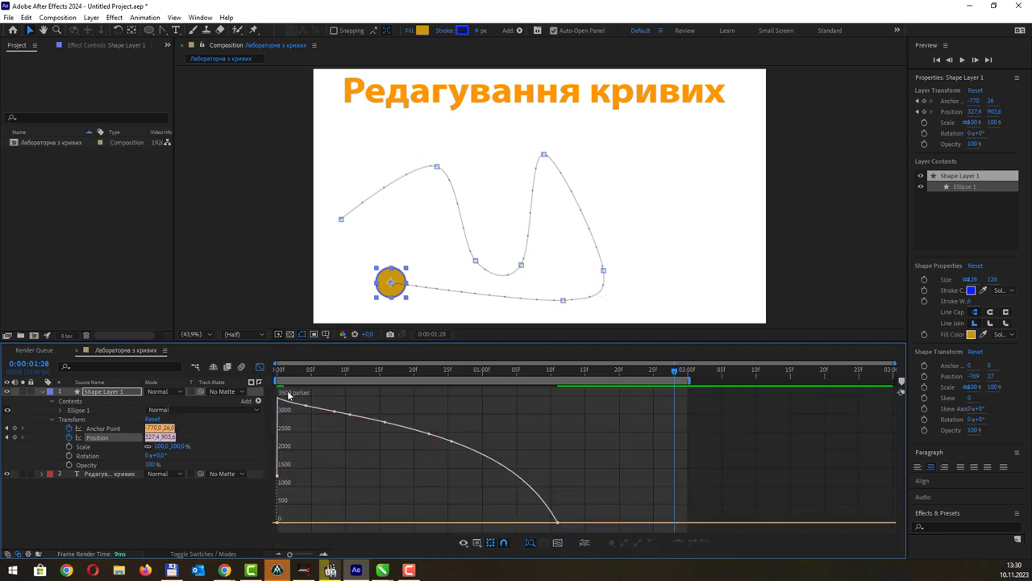
key("space")
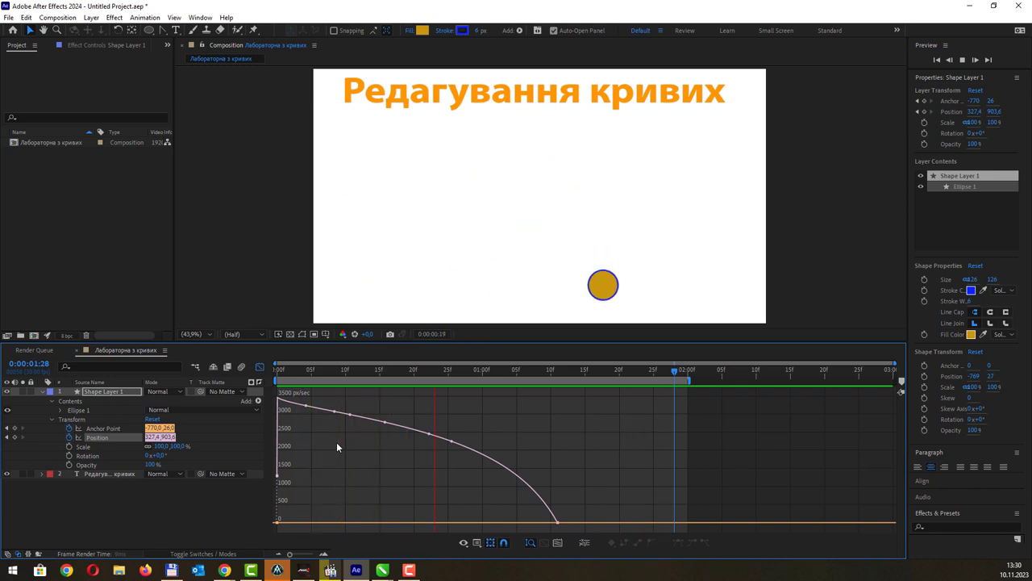
key("space")
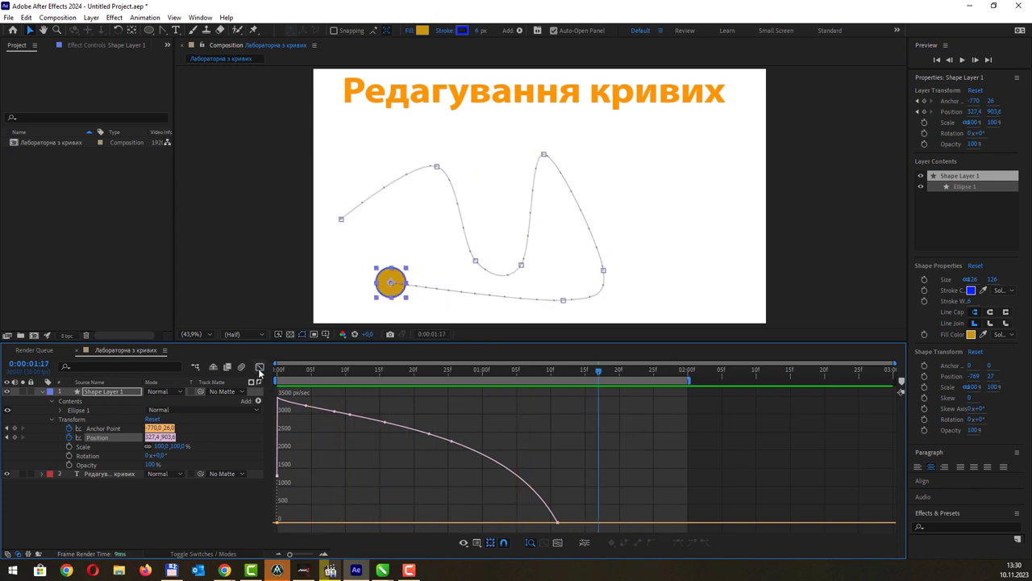
Move the last Position keyframe to 1:17 and preview the retimed motion
left_click(260, 367)
left_click_drag(558, 438, 606, 437)
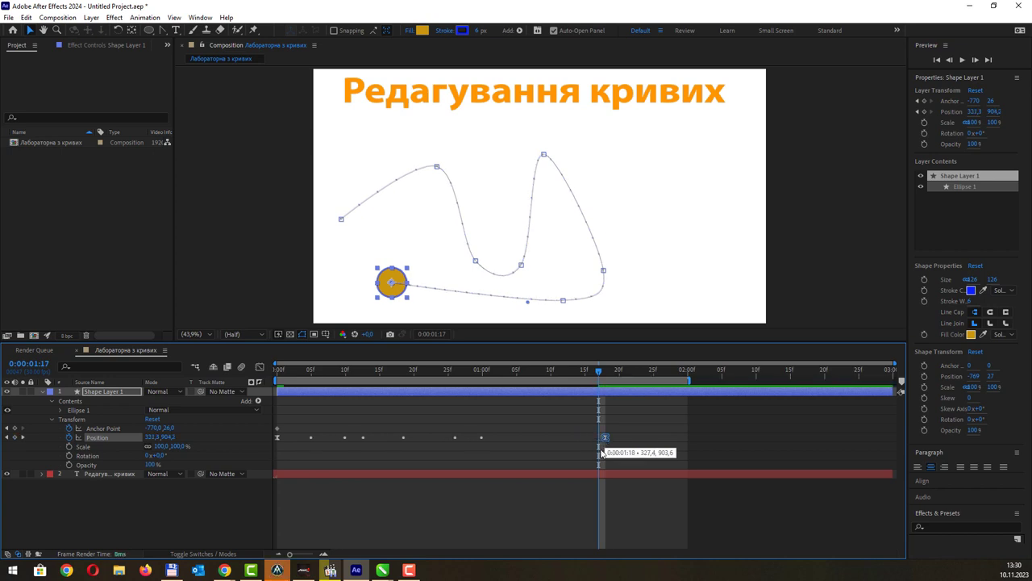
key("space")
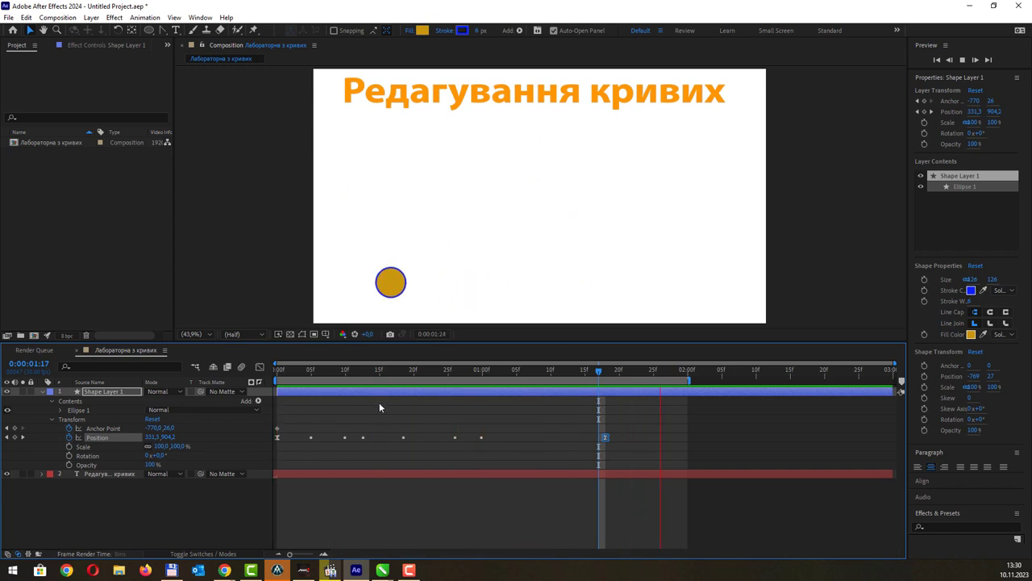
key("space")
Set the final keyframe's ease influence to about 53% and preview from the start
left_click(260, 367)
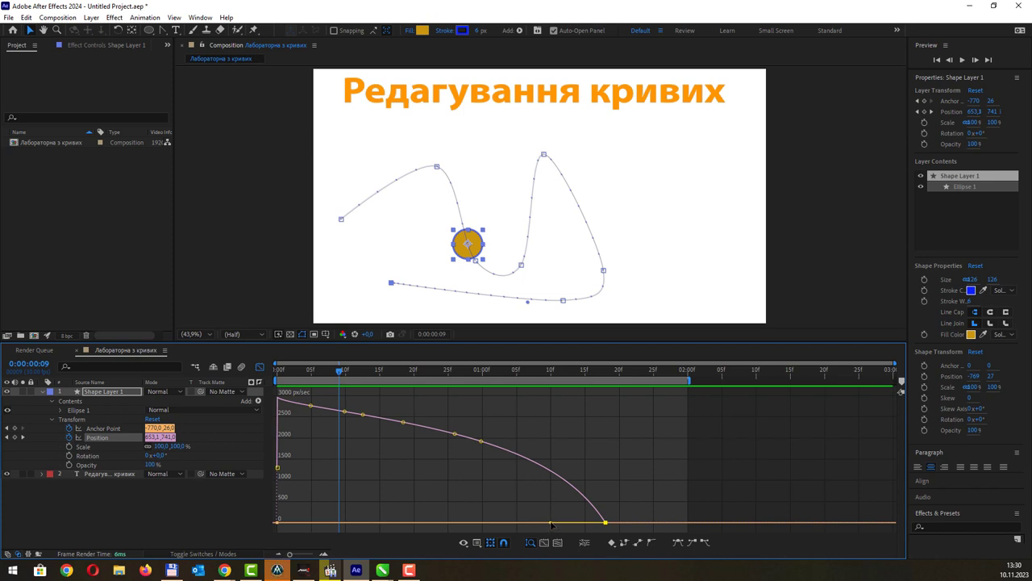
left_click_drag(549, 525, 484, 524)
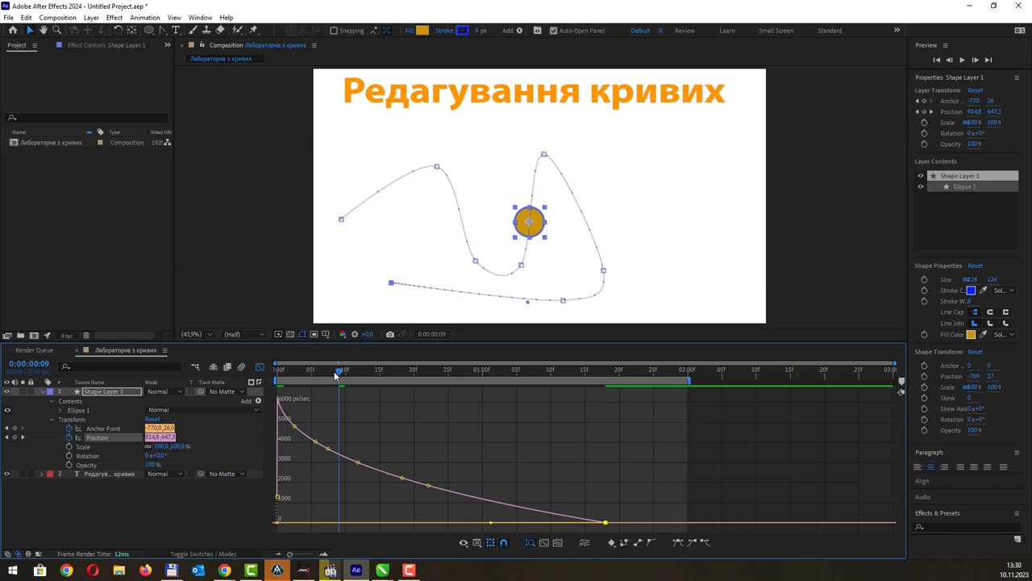
left_click_drag(336, 375, 251, 383)
key("space")
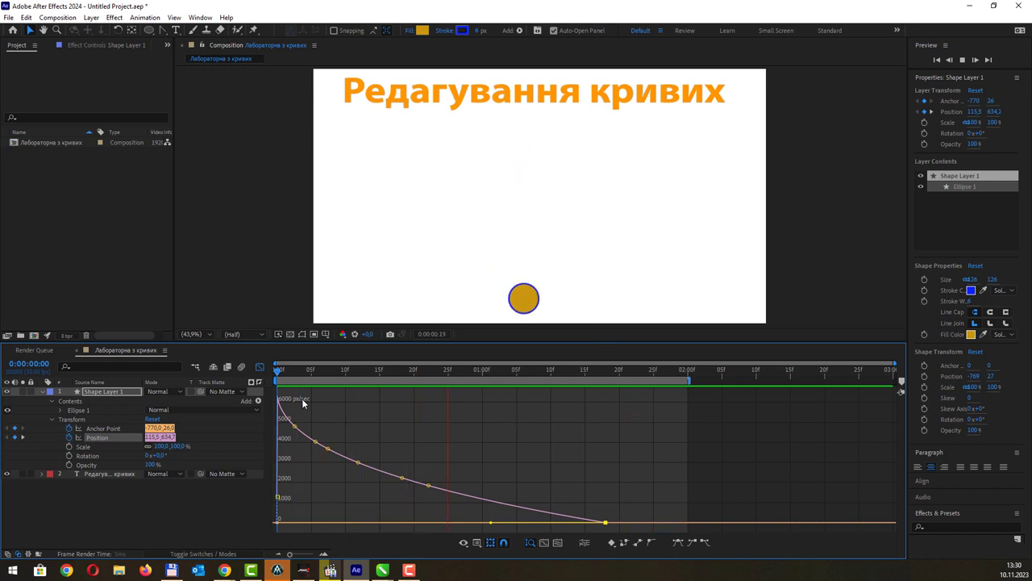
key("space")
left_click(260, 367)
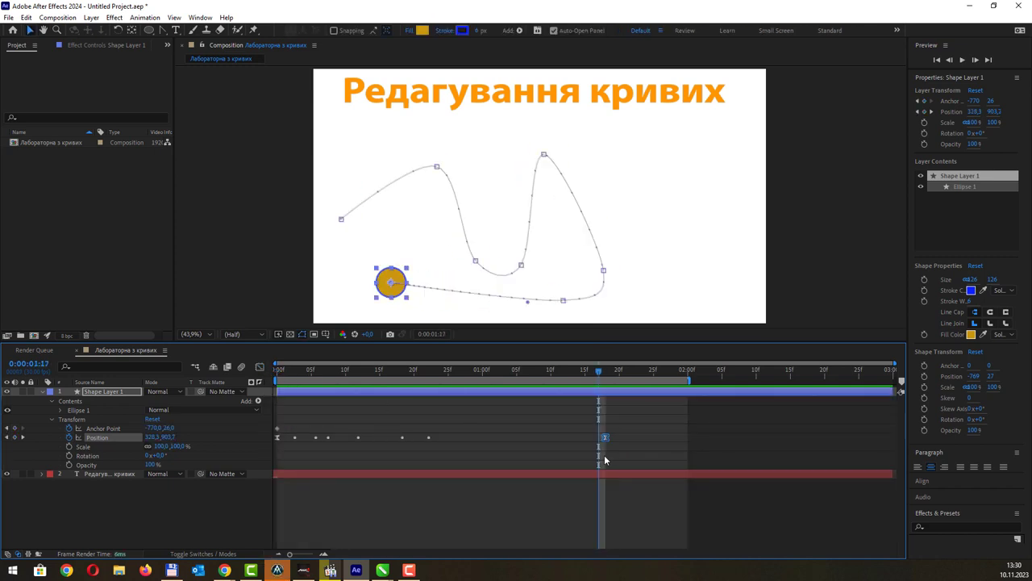
Turn off roving for the Position keyframes and flatten the speed curve into the final keyframe
left_click_drag(604, 438, 277, 442)
right_click(278, 440)
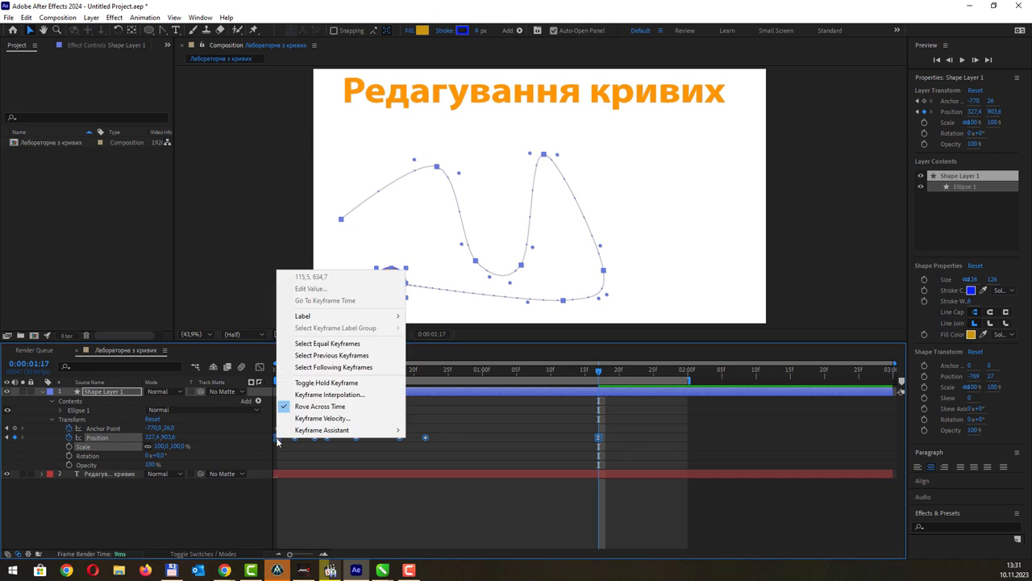
left_click(326, 407)
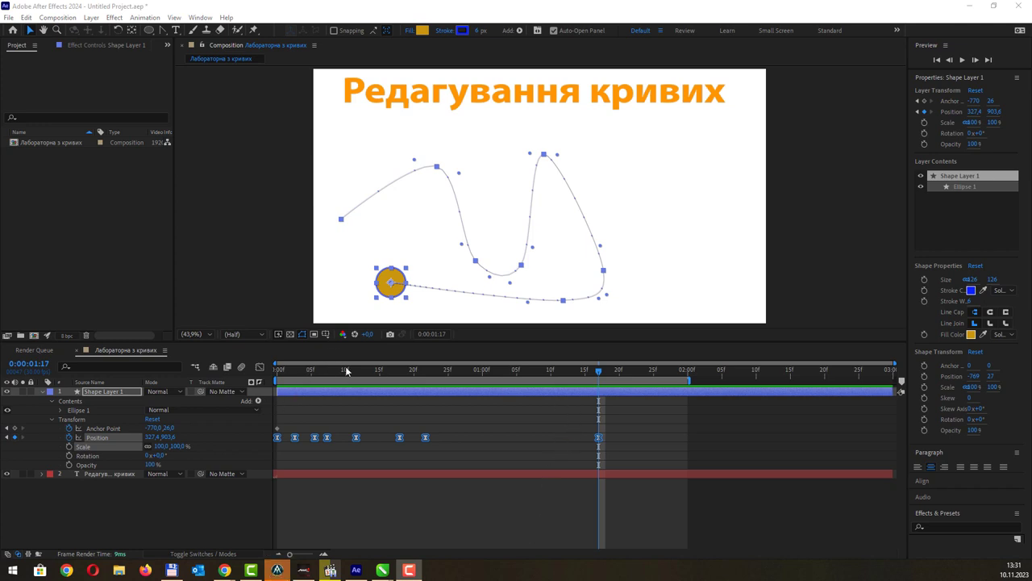
left_click(260, 366)
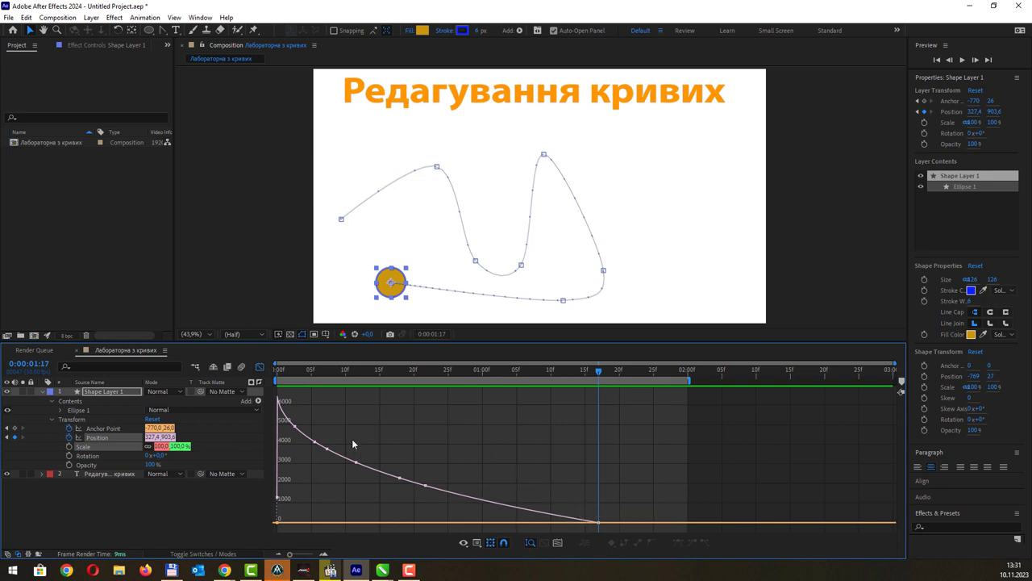
left_click(593, 521)
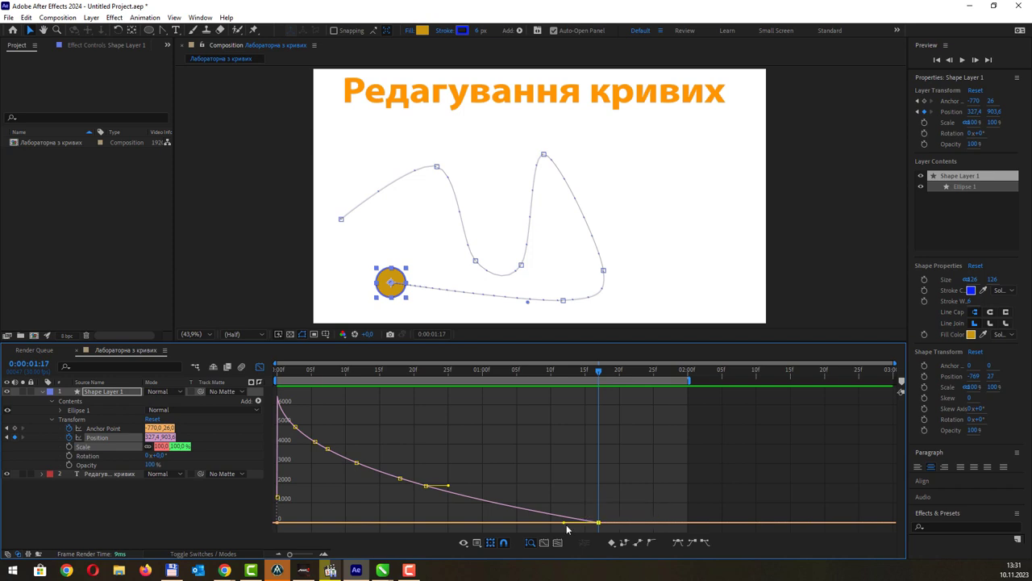
left_click_drag(567, 522, 585, 525)
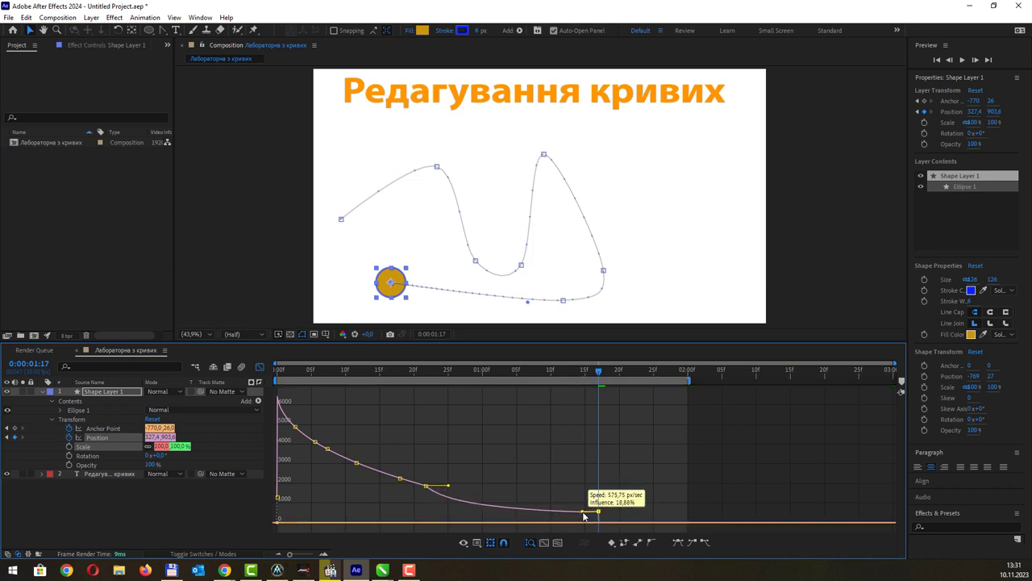
left_click(259, 366)
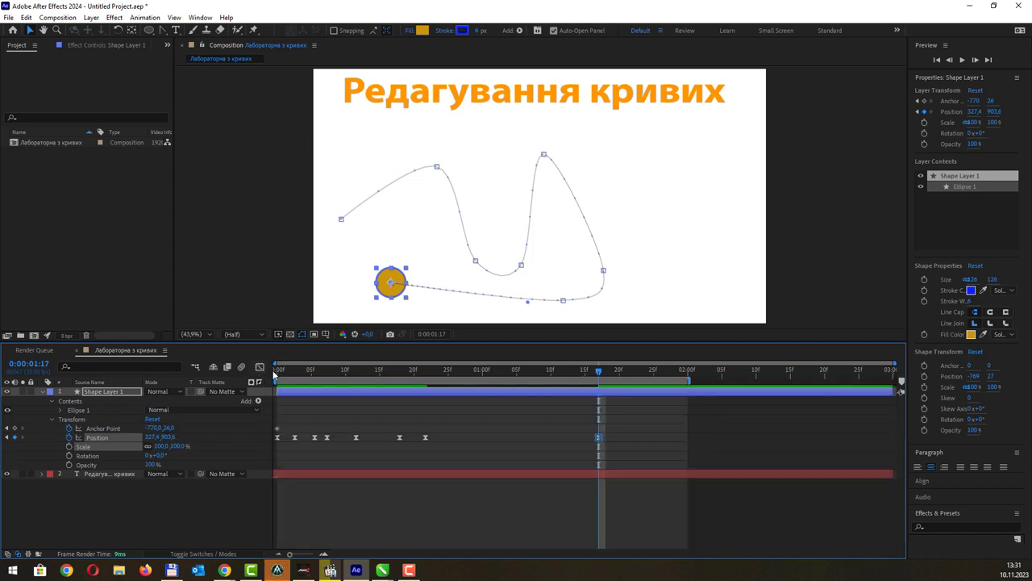
Re-enable Rove Across Time on the middle keyframes and widen the speed curve's easing bend
left_click_drag(625, 460, 270, 437)
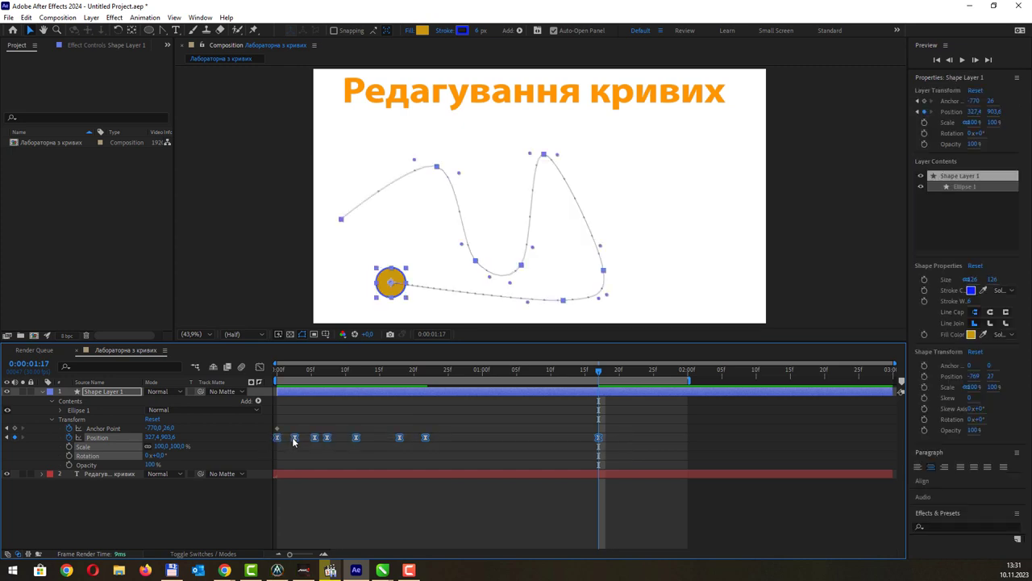
right_click(294, 438)
left_click(356, 407)
key("shift+F3")
left_click(596, 522)
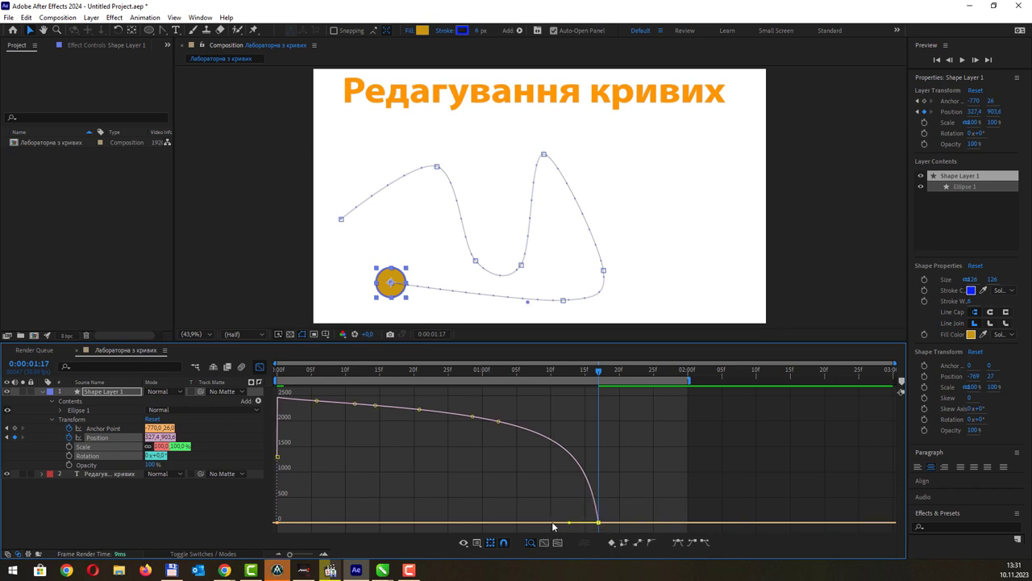
mouse_move(553, 527)
left_mouse_down()
mouse_move(562, 509)
mouse_move(565, 517)
mouse_move(326, 523)
left_mouse_up()
mouse_move(301, 477)
left_mouse_down()
mouse_move(259, 458)
mouse_move(334, 516)
mouse_move(321, 434)
mouse_move(282, 421)
left_mouse_up()
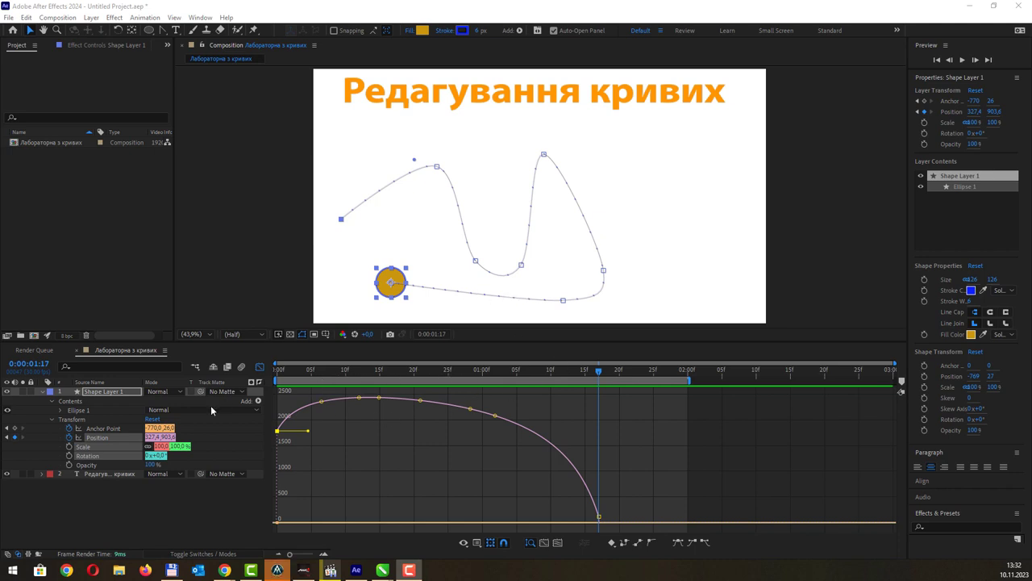
left_click(259, 368)
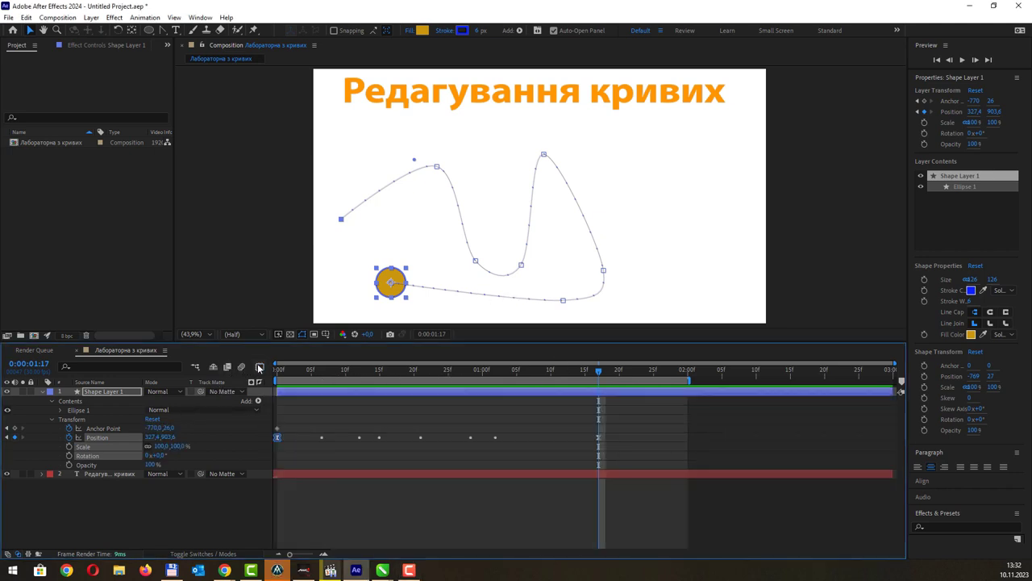
left_click(505, 164)
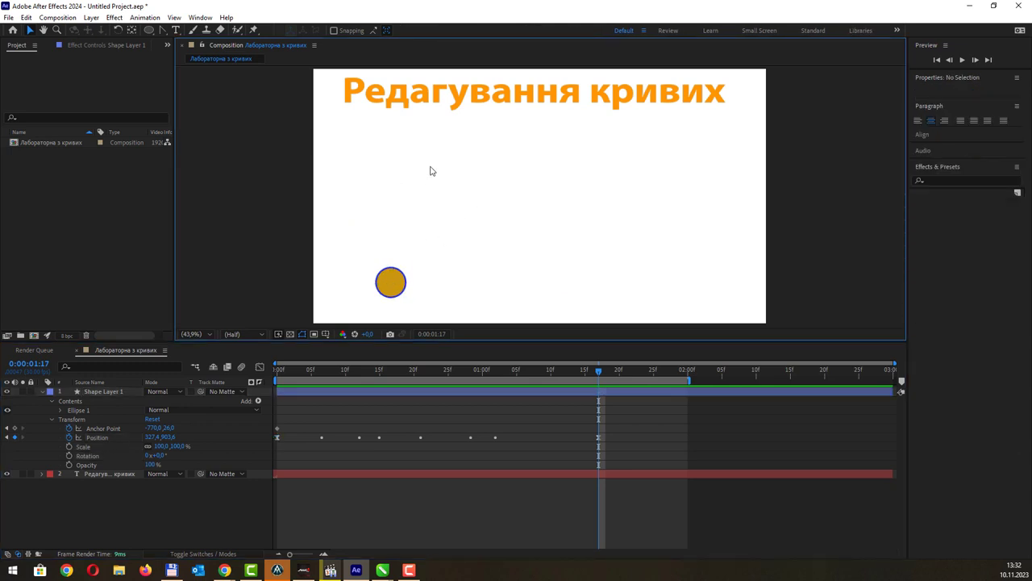
double_click(472, 100)
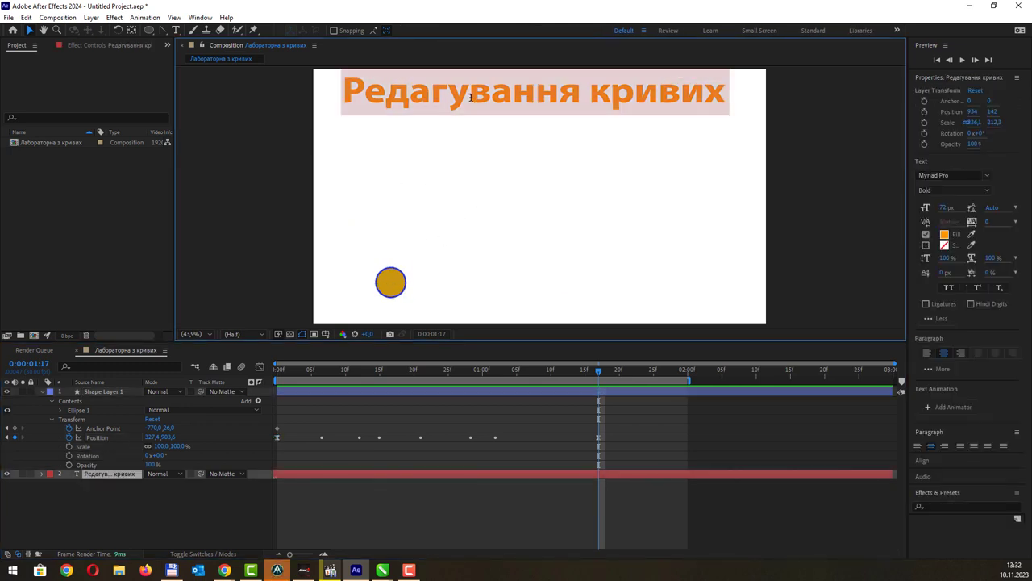
key("Escape")
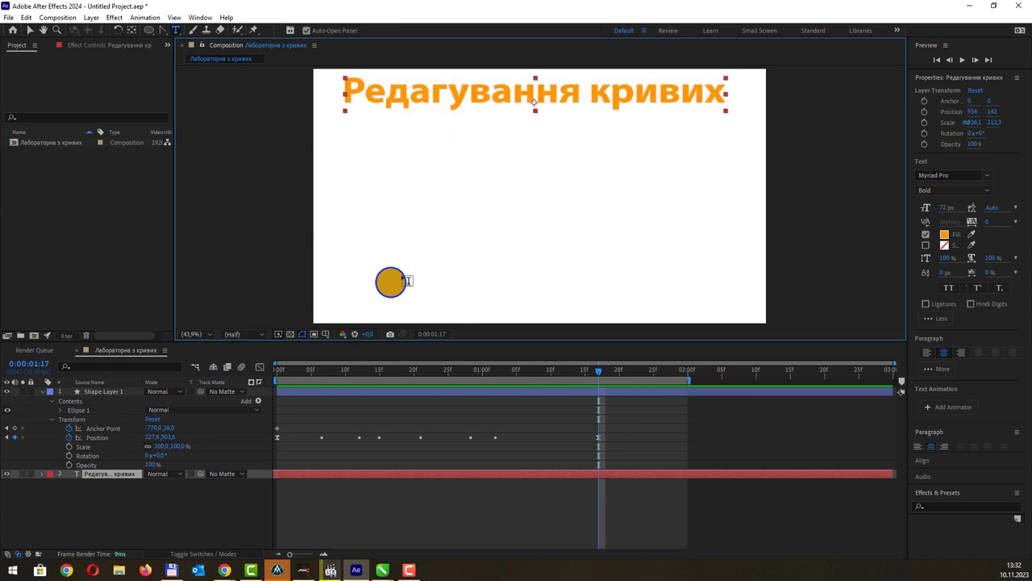
left_click(28, 30)
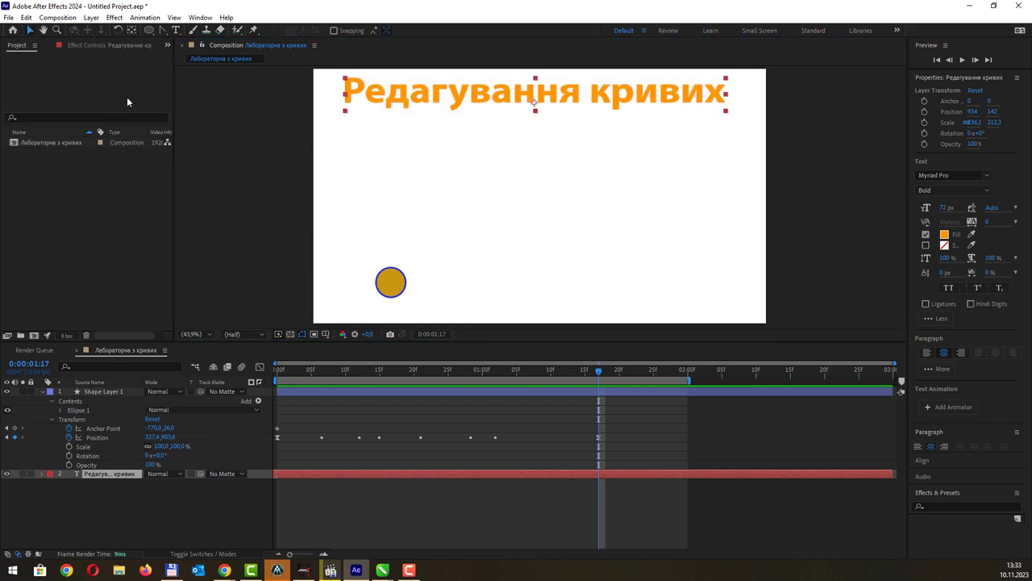
left_click(384, 275)
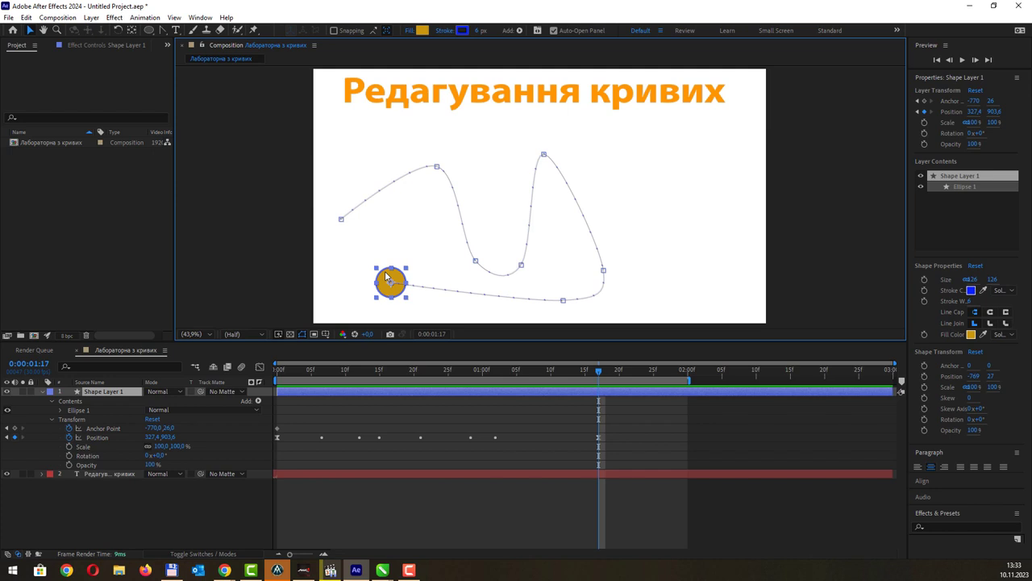
Delete the orange ball shape layer, then open and cancel the Import File dialog
key("Delete")
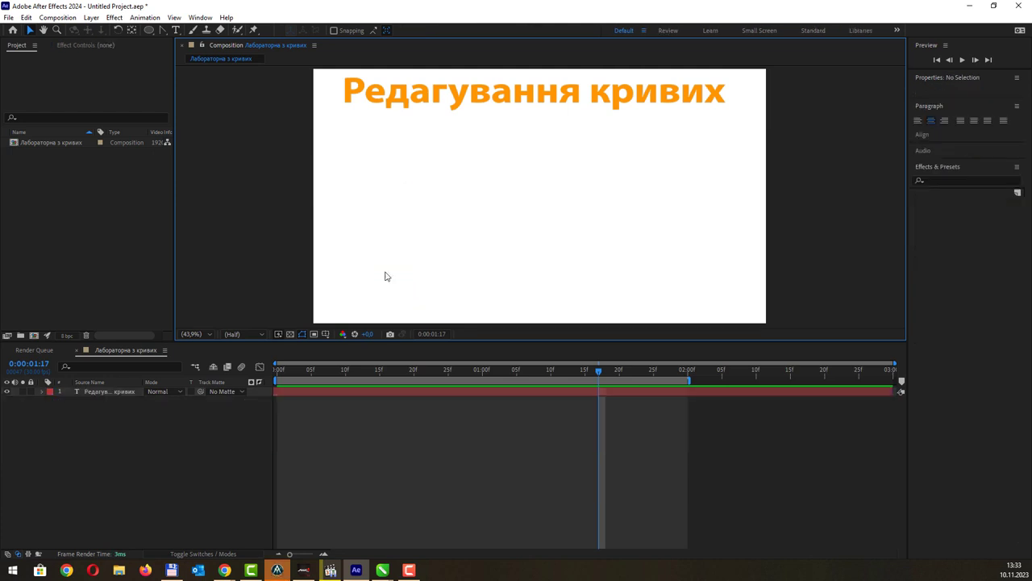
left_click(98, 210)
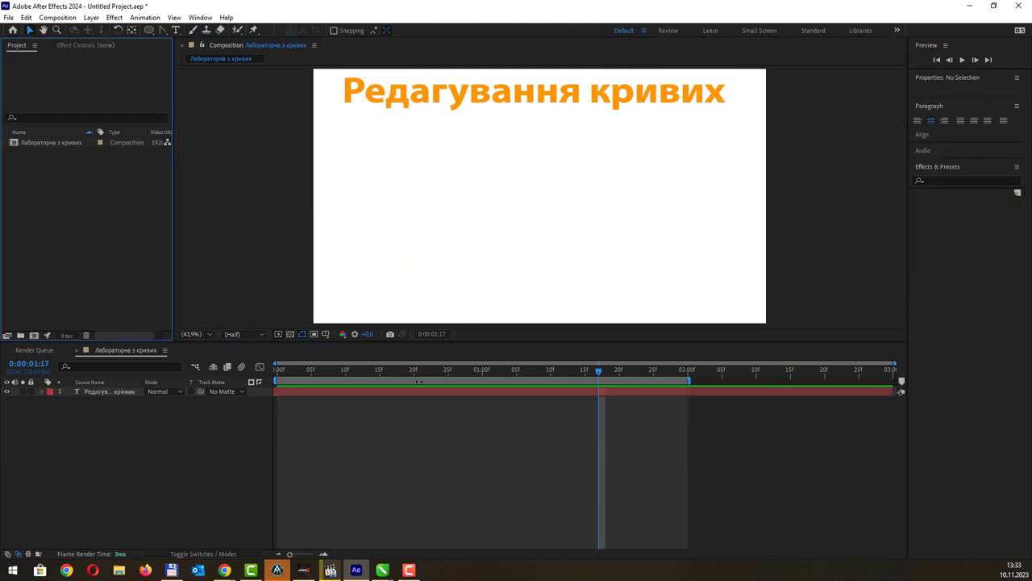
double_click(95, 250)
left_click(192, 272)
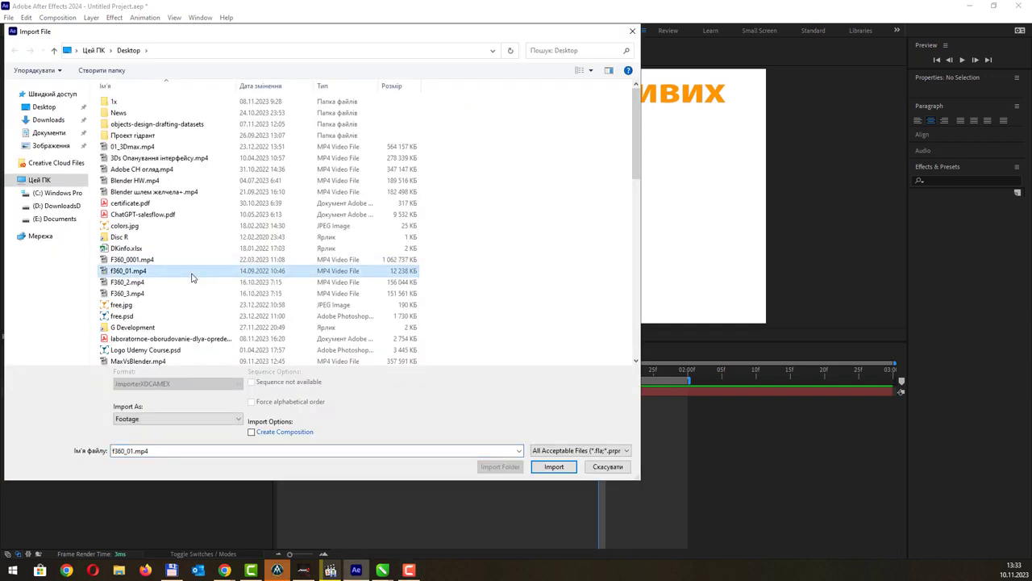
type("инструменты трансформации")
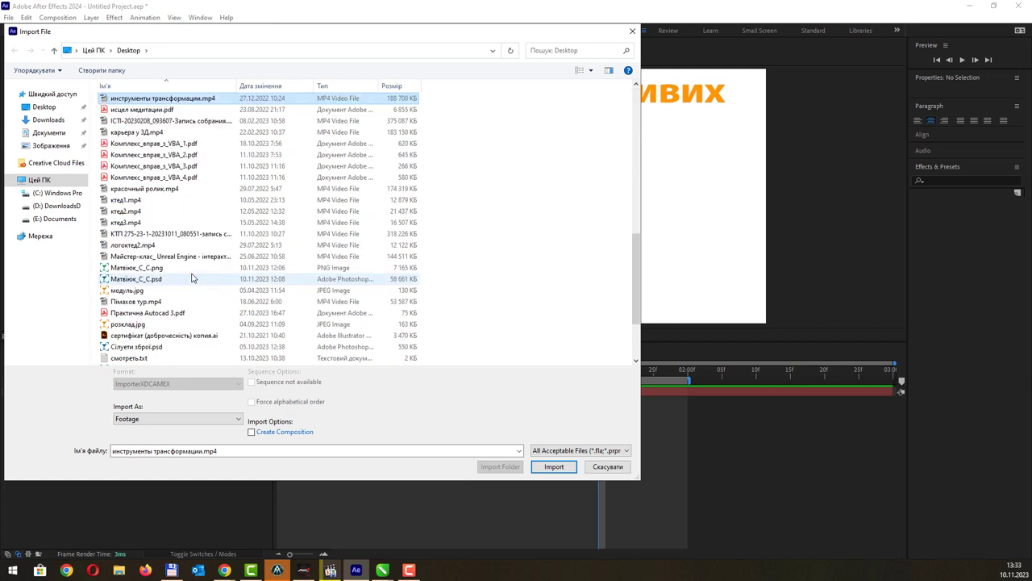
type("b")
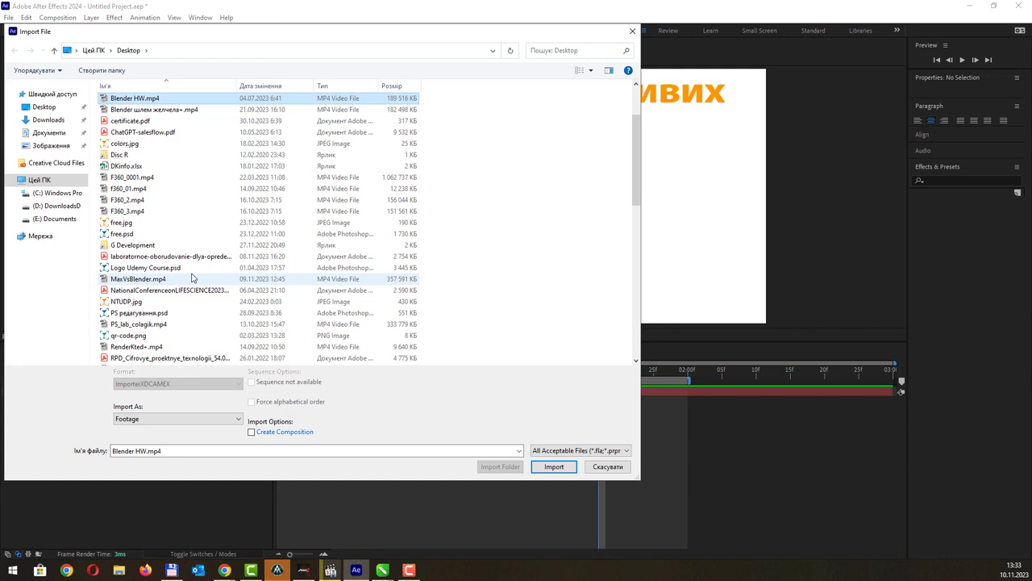
type("bbbb")
key("Escape")
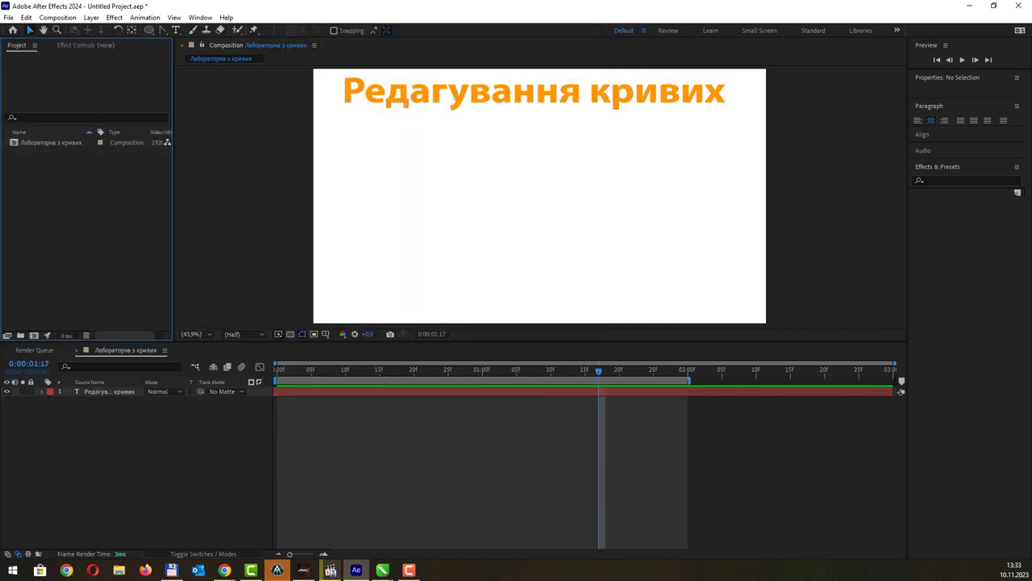
Import Шари.psd as a Composition with editable layer styles
left_click_drag(93, 210, 91, 209)
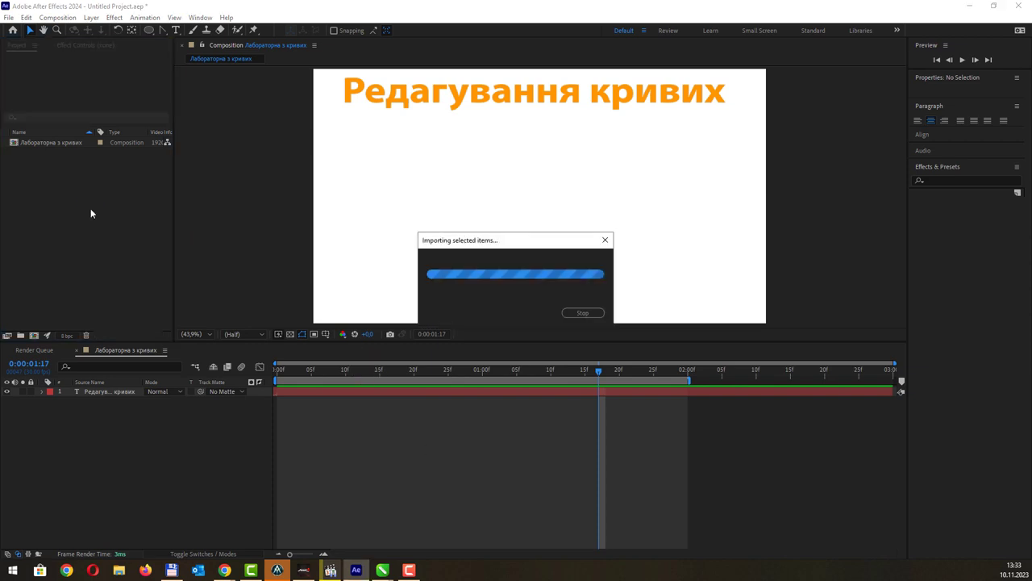
left_click(532, 167)
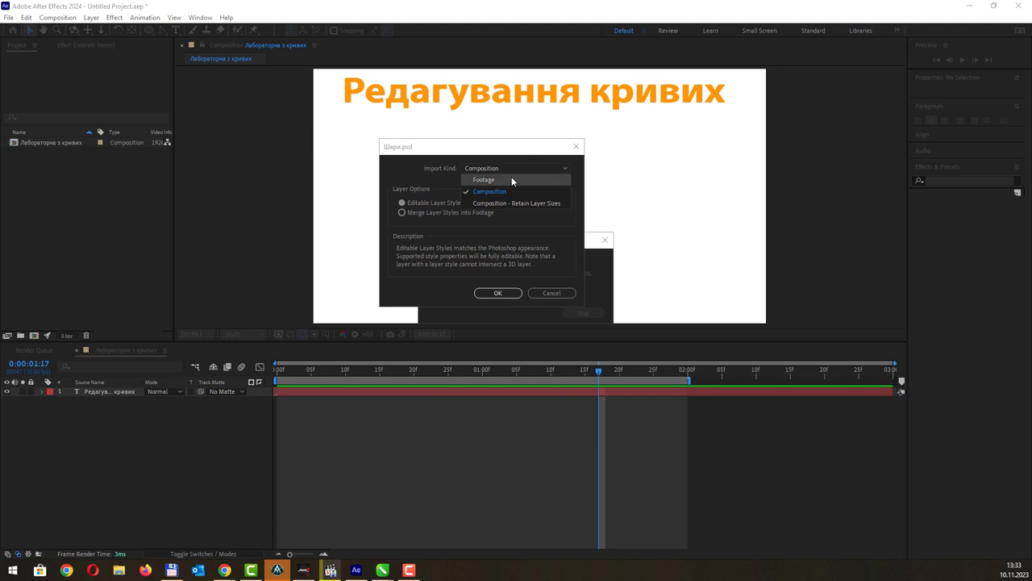
left_click(507, 191)
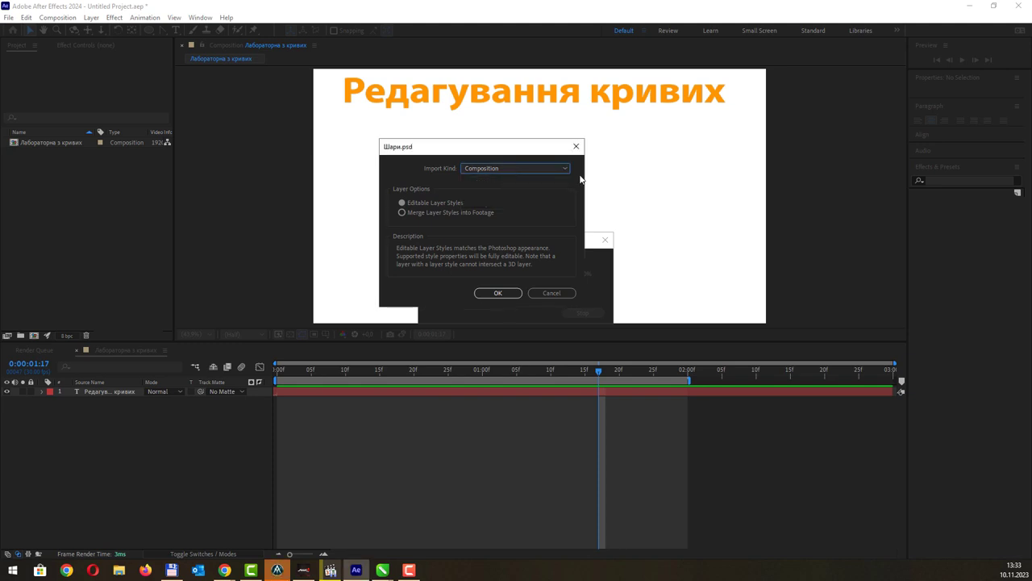
left_click(501, 167)
left_click(502, 167)
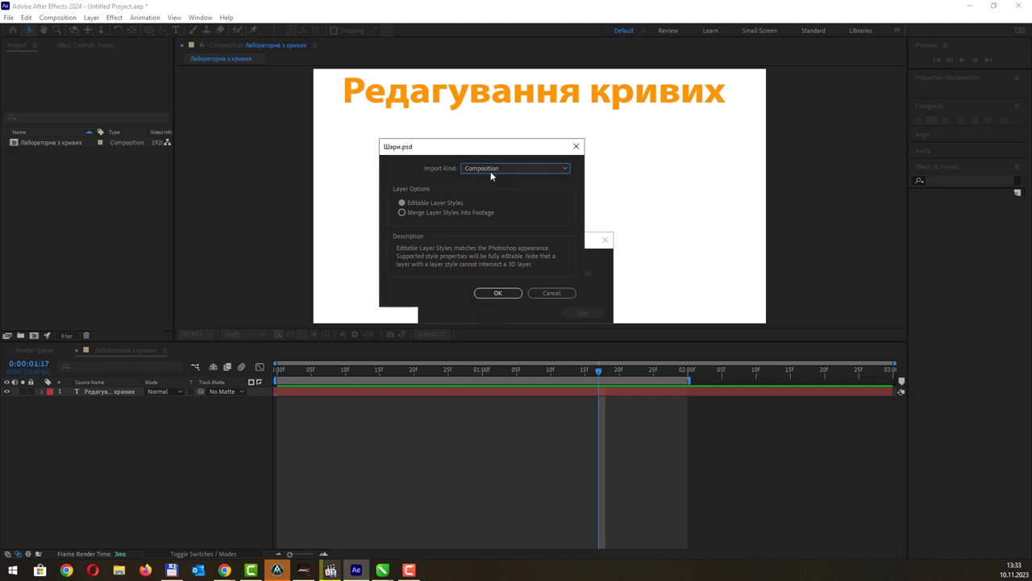
left_click(431, 207)
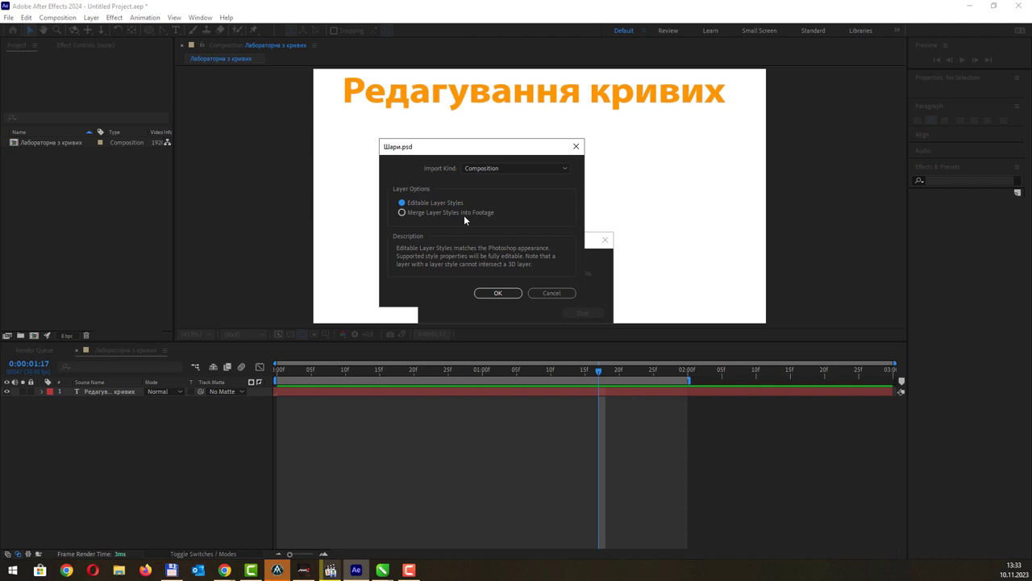
left_click(494, 292)
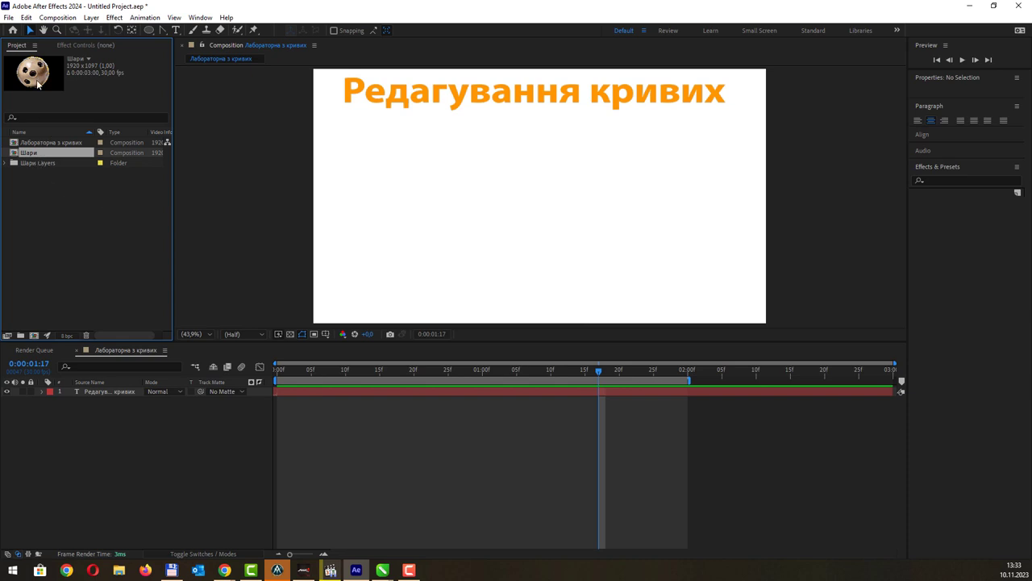
Preview Шар 3, Шар 4 and Шар 5, then drag all three into the composition
left_click(6, 165)
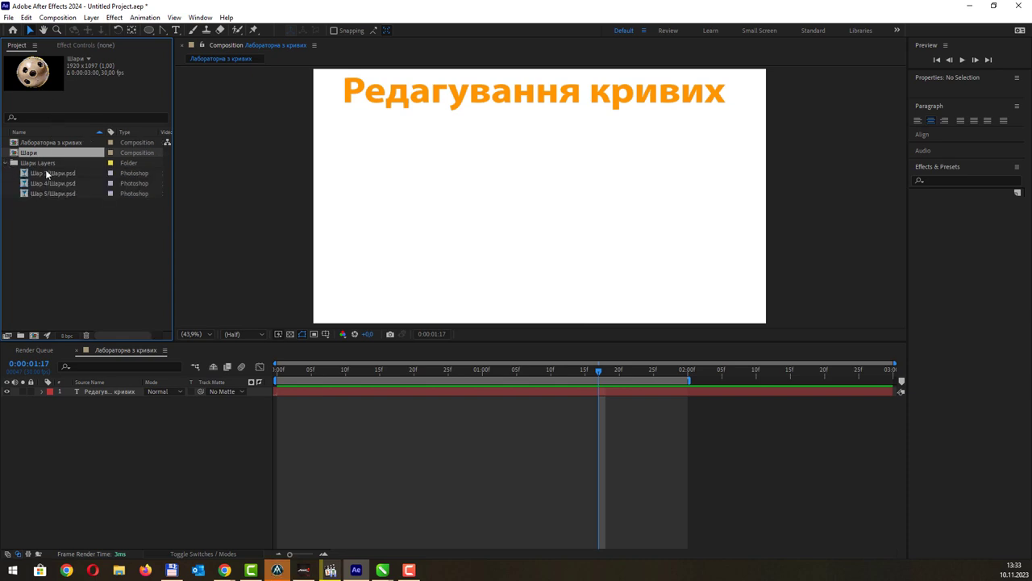
left_click(48, 173)
left_click(54, 184)
left_click(56, 194)
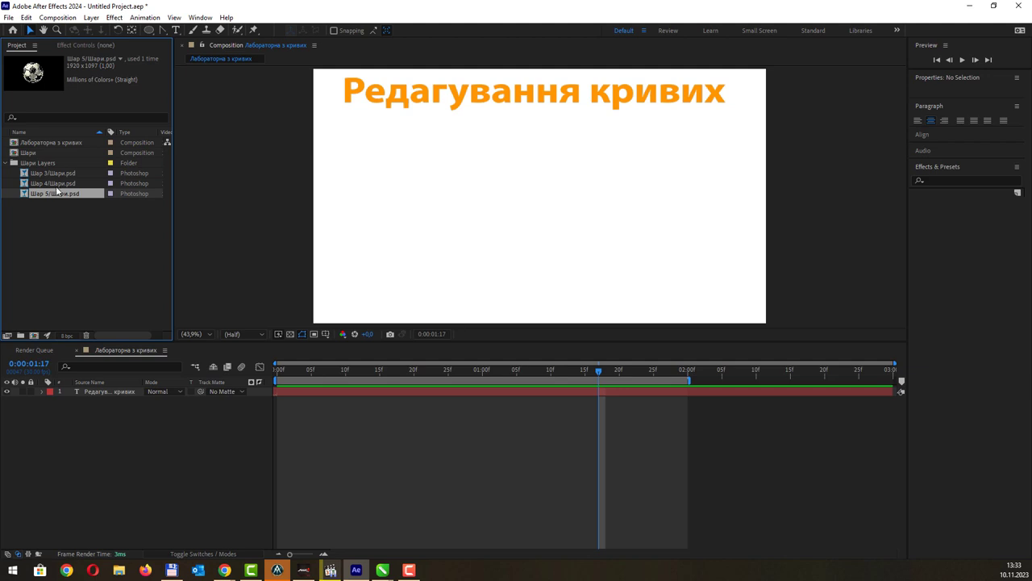
left_click(55, 184)
left_click(58, 174)
left_click(58, 184)
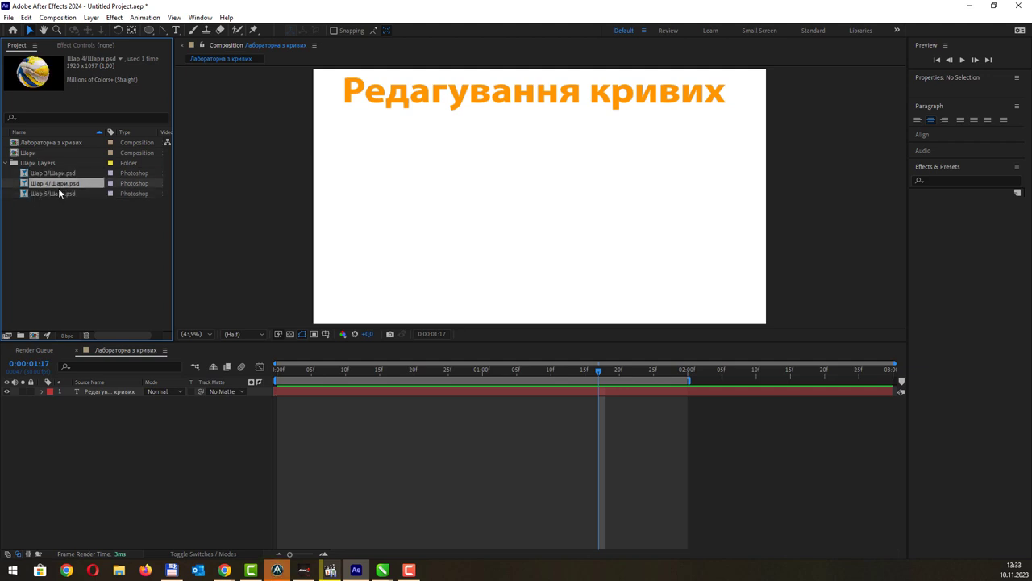
left_click(60, 193)
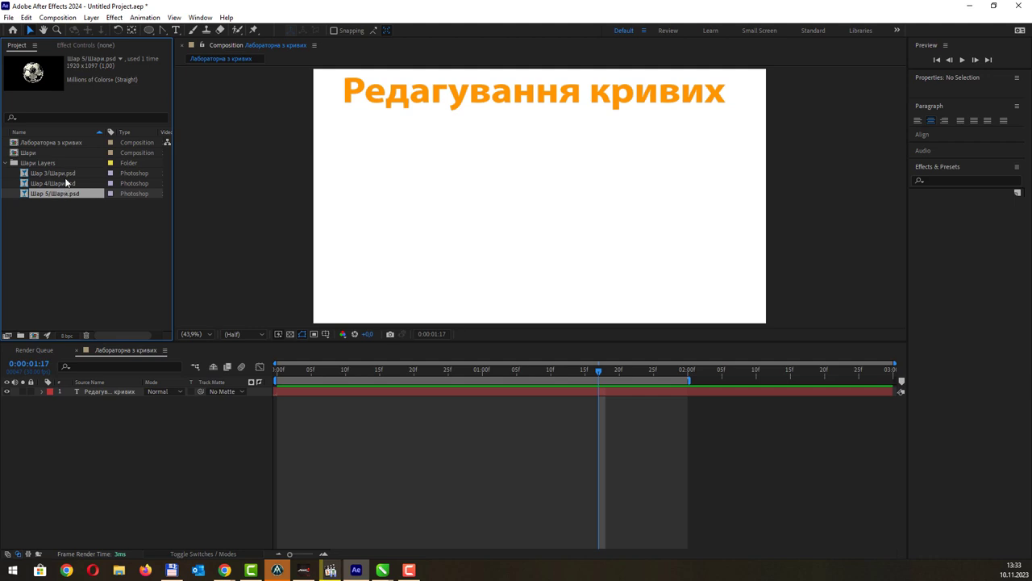
left_click(64, 176, "shift")
mouse_move(68, 186)
left_mouse_down()
mouse_move(540, 202)
mouse_move(552, 211)
left_mouse_up()
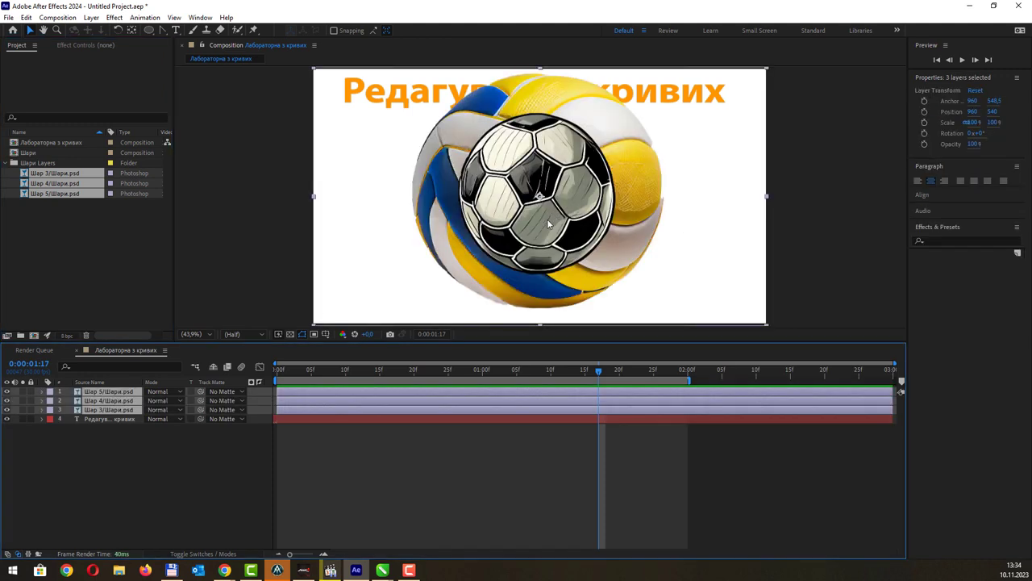
Scale down the soccer ball, volleyball (about 29%) and bowling ball
left_click(762, 76, "shift")
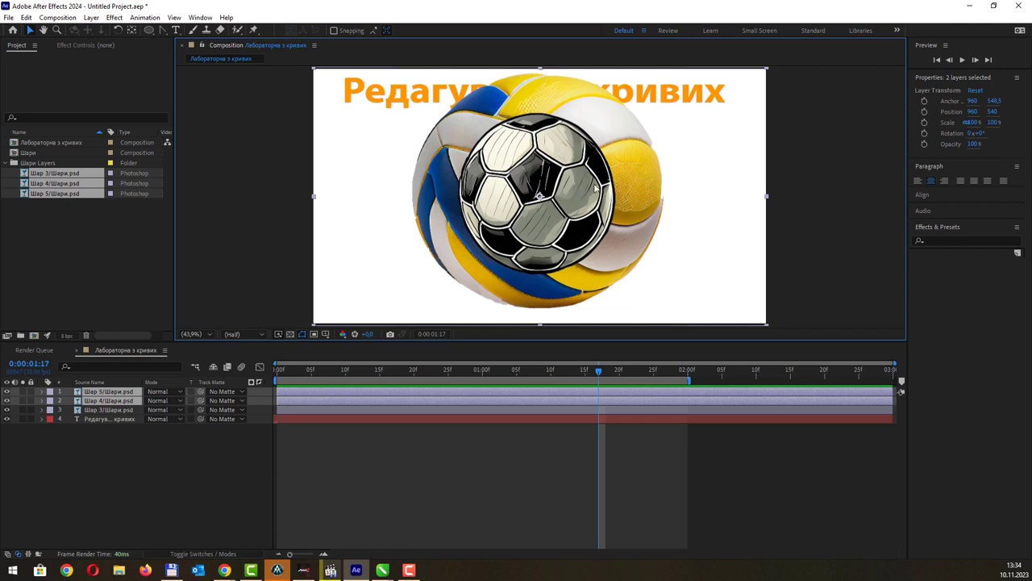
left_click(109, 409)
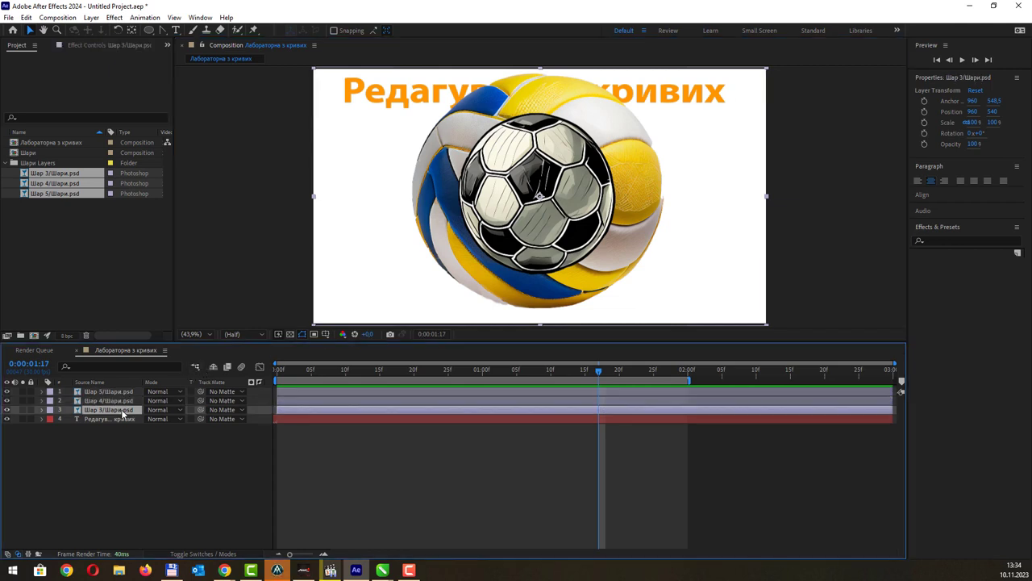
left_click(767, 68)
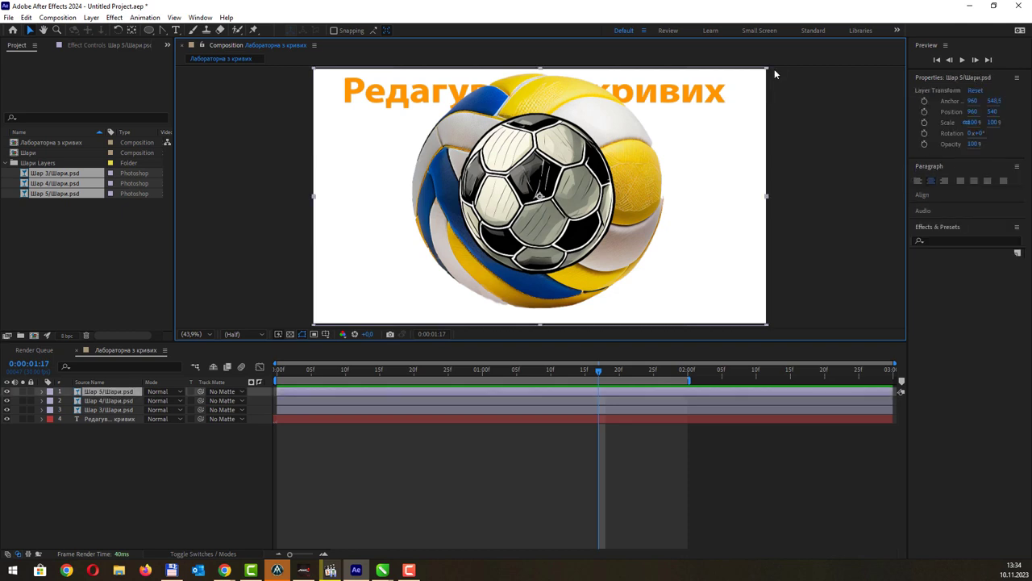
left_click_drag(767, 66, 608, 163)
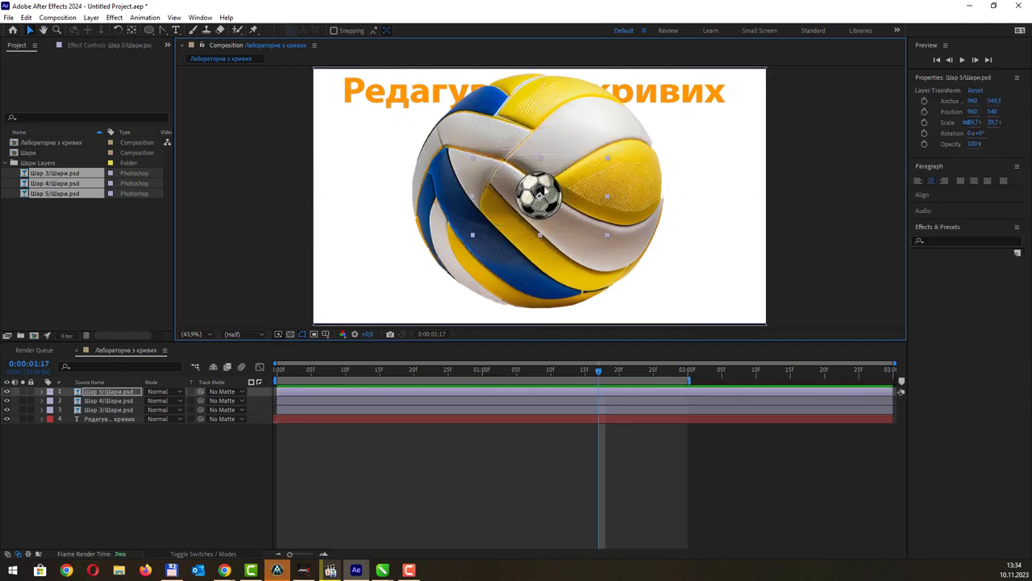
left_click_drag(549, 184, 408, 200)
left_click(566, 191)
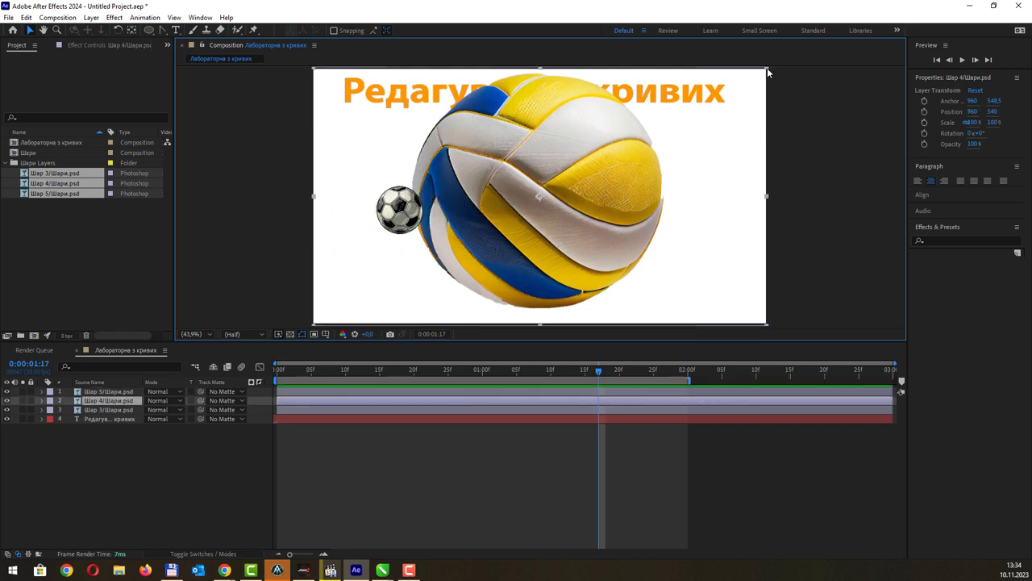
mouse_move(767, 71)
left_mouse_down()
mouse_move(594, 189)
mouse_move(566, 173)
left_mouse_up()
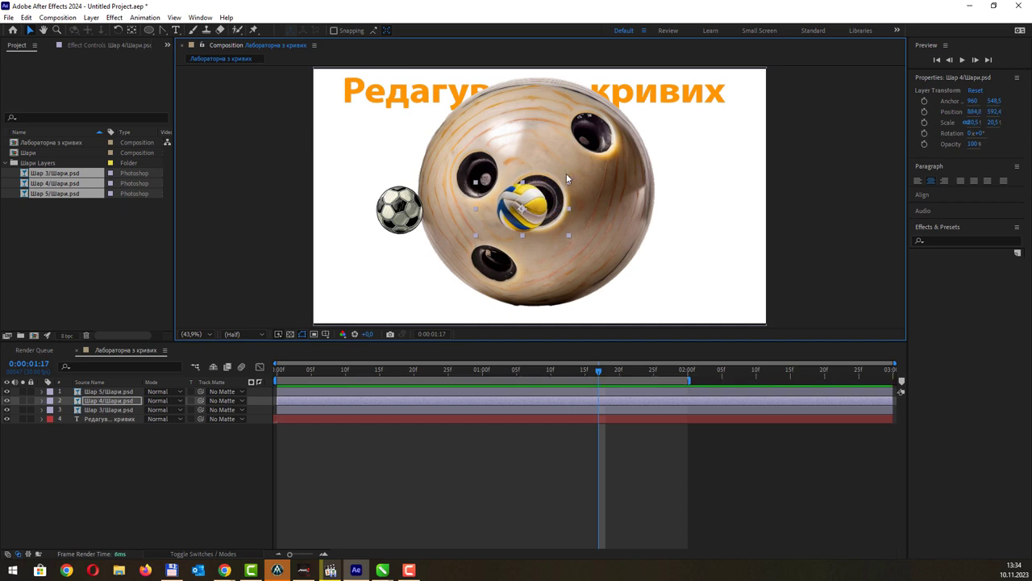
left_click(567, 173)
mouse_move(767, 71)
left_mouse_down()
mouse_move(604, 172)
mouse_move(679, 174)
left_mouse_up()
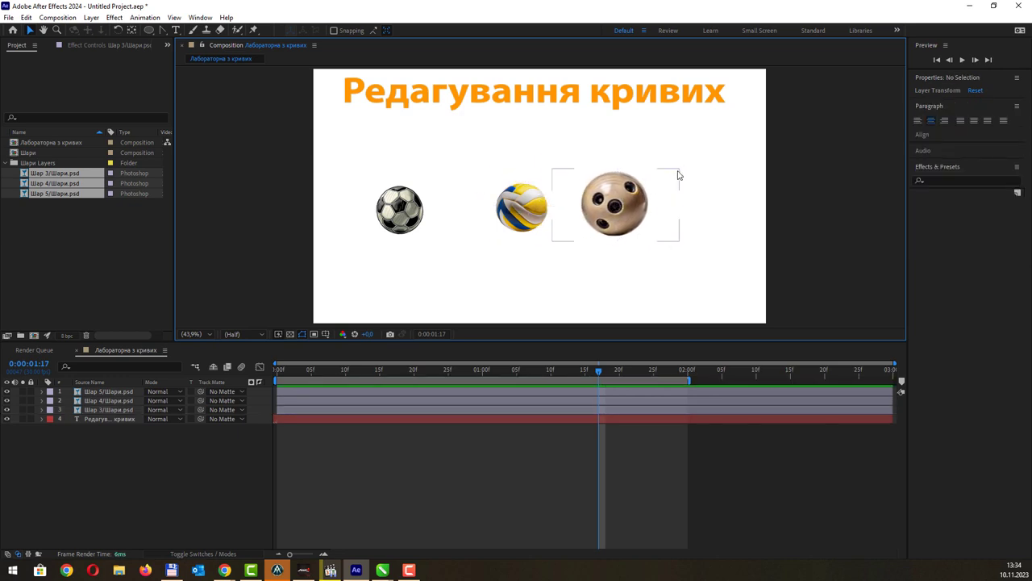
left_click_drag(679, 174, 656, 182)
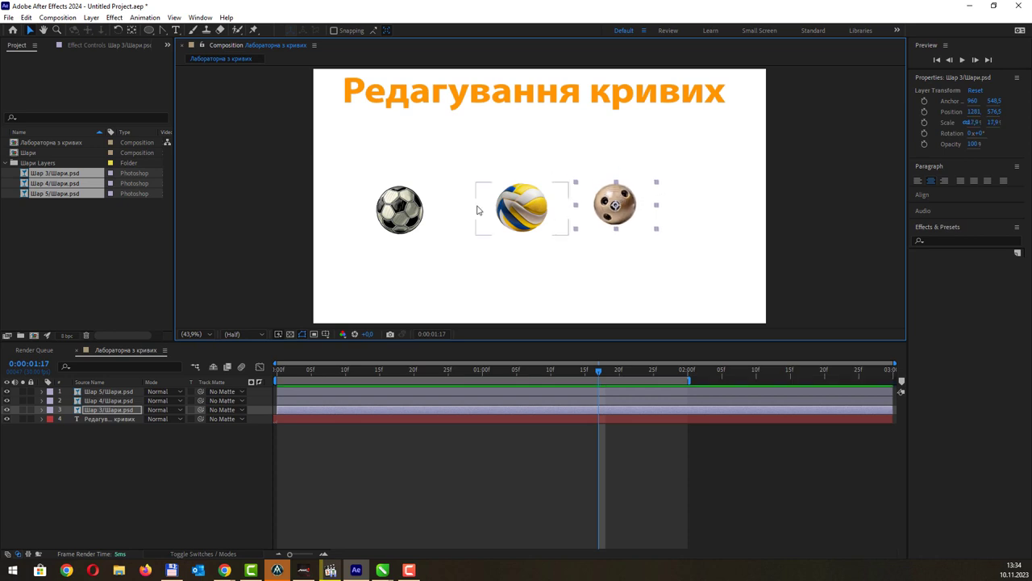
Arrange the balls in a row: volleyball left, soccer ball middle, bowling ball right
left_click_drag(400, 212, 524, 270)
left_click_drag(514, 210, 389, 186)
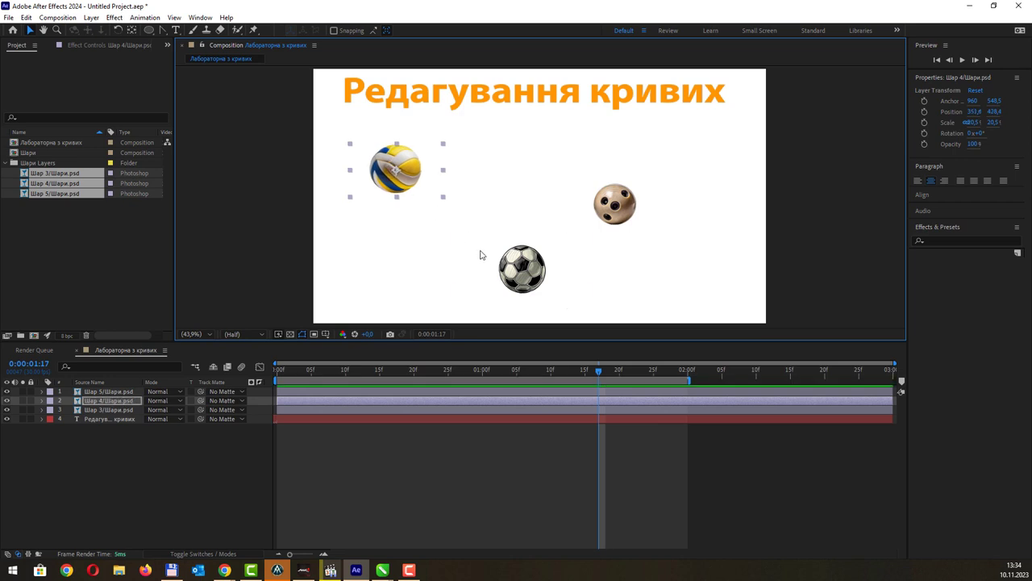
left_click_drag(522, 268, 519, 166)
left_click(628, 190)
left_click_drag(628, 190, 670, 151)
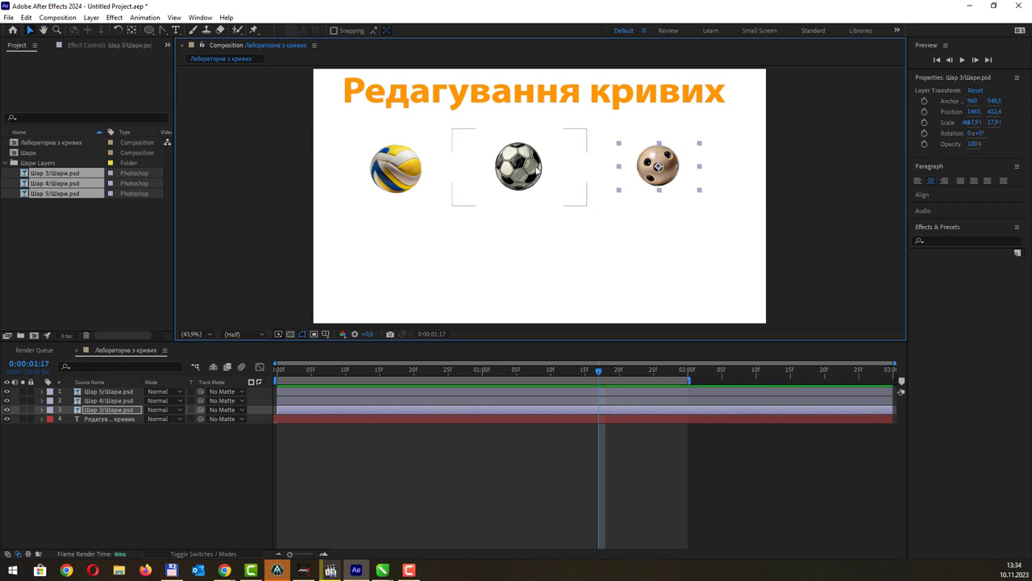
left_click_drag(659, 165, 664, 160)
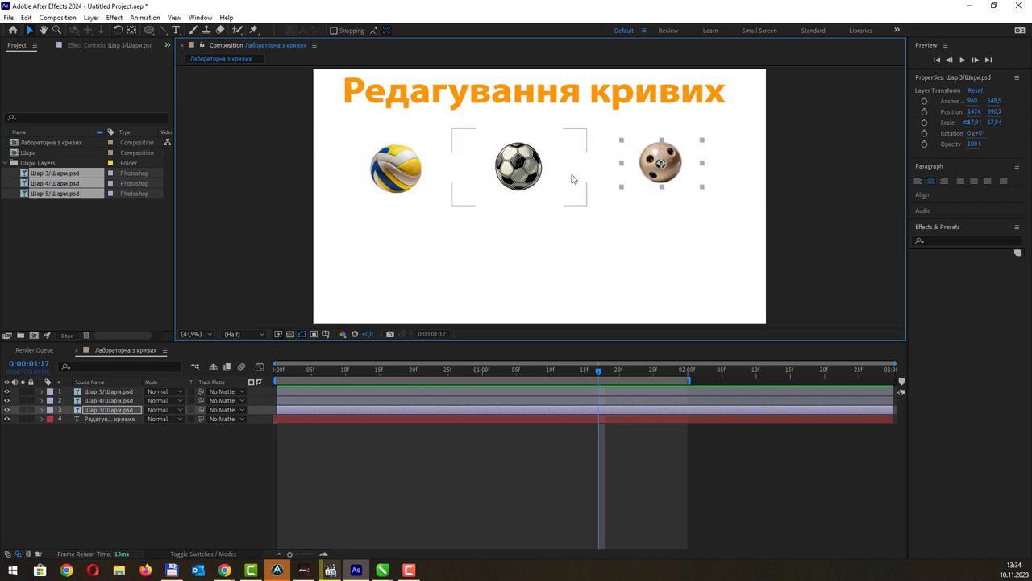
Select all three balls and move them up closer to the title
left_click(542, 167)
left_click(406, 165)
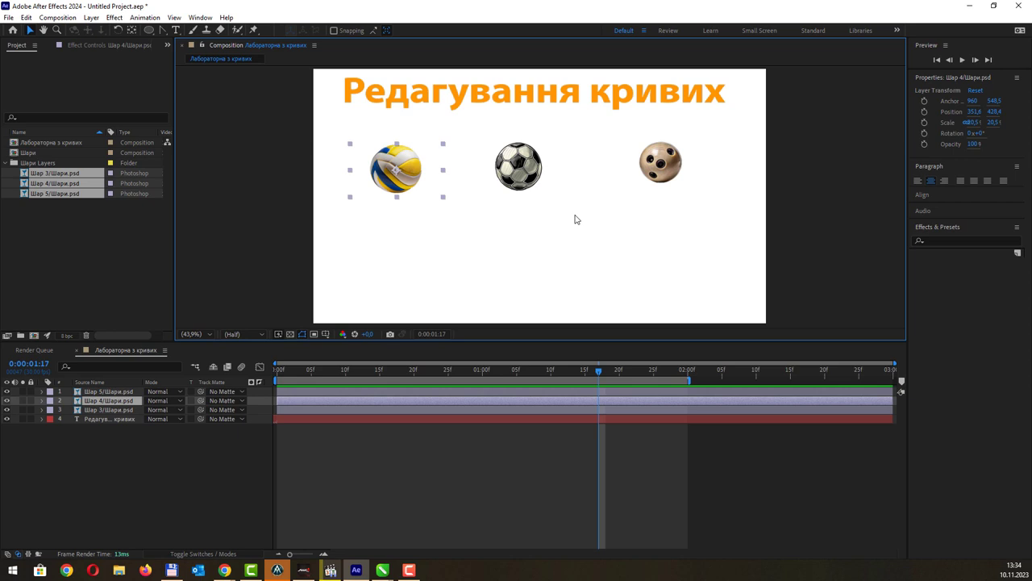
left_click(645, 169)
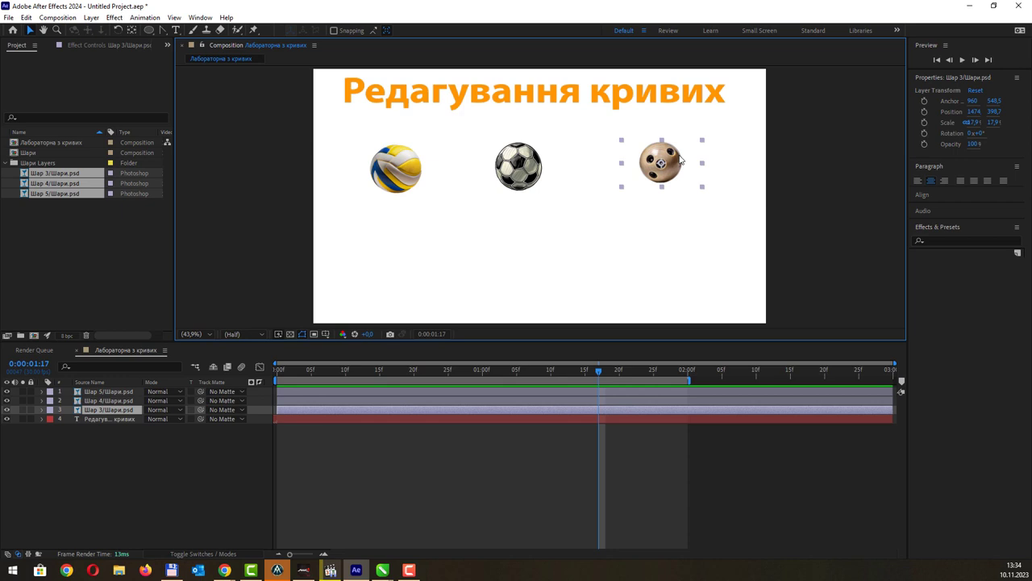
left_click(543, 173, "shift")
left_click(427, 168, "shift")
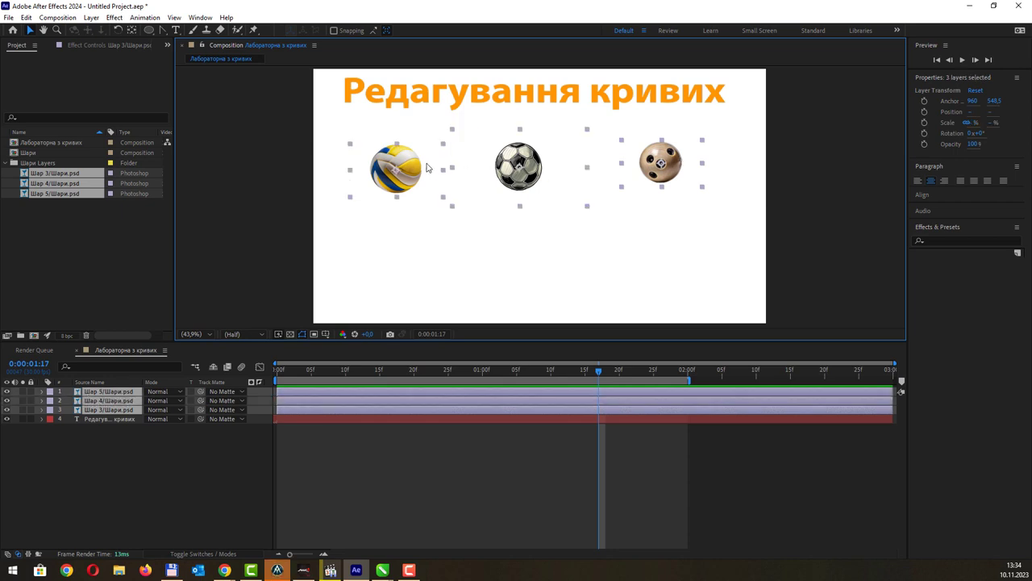
left_click_drag(412, 160, 417, 142)
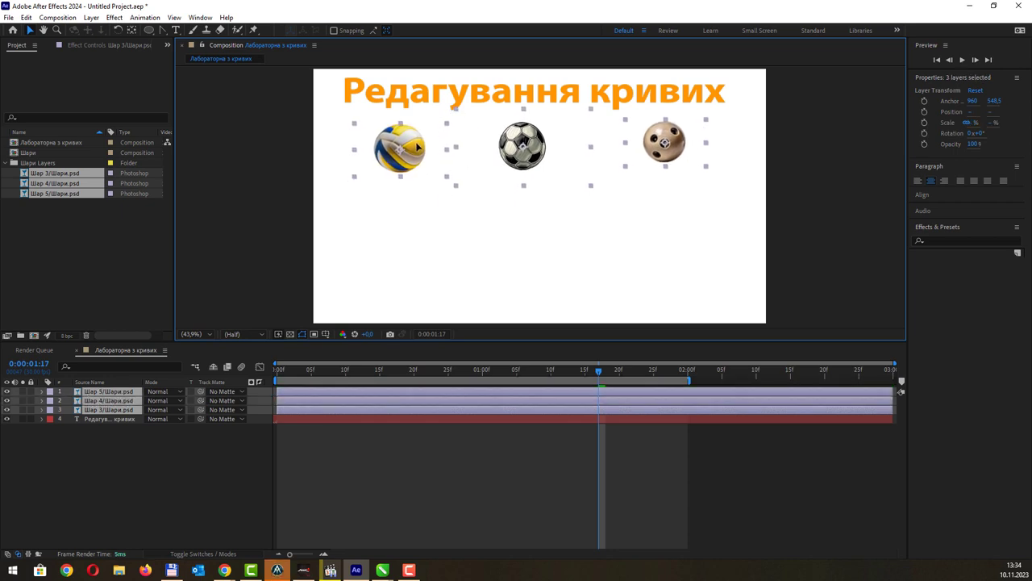
left_click(733, 147)
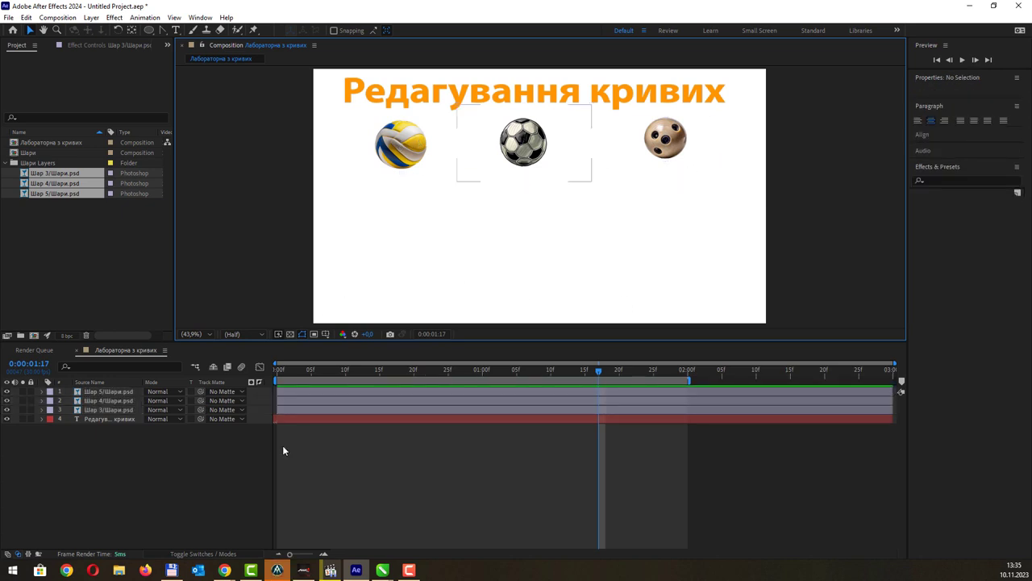
Create a dark red solid named Підлога with a height of 10 px
right_click(197, 461)
mouse_move(292, 339)
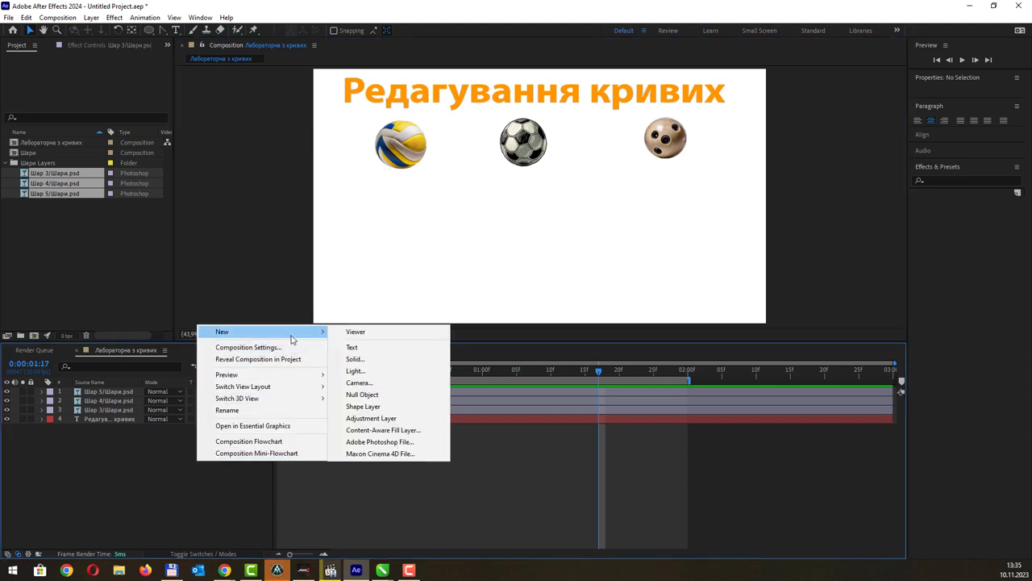
left_click(362, 359)
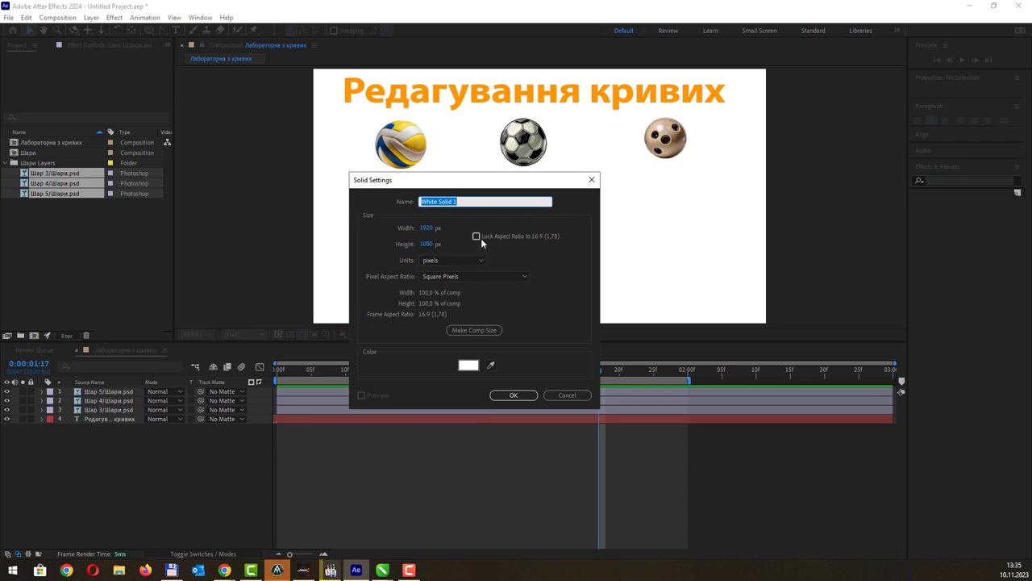
type("Підлога")
left_click(427, 243)
type("10")
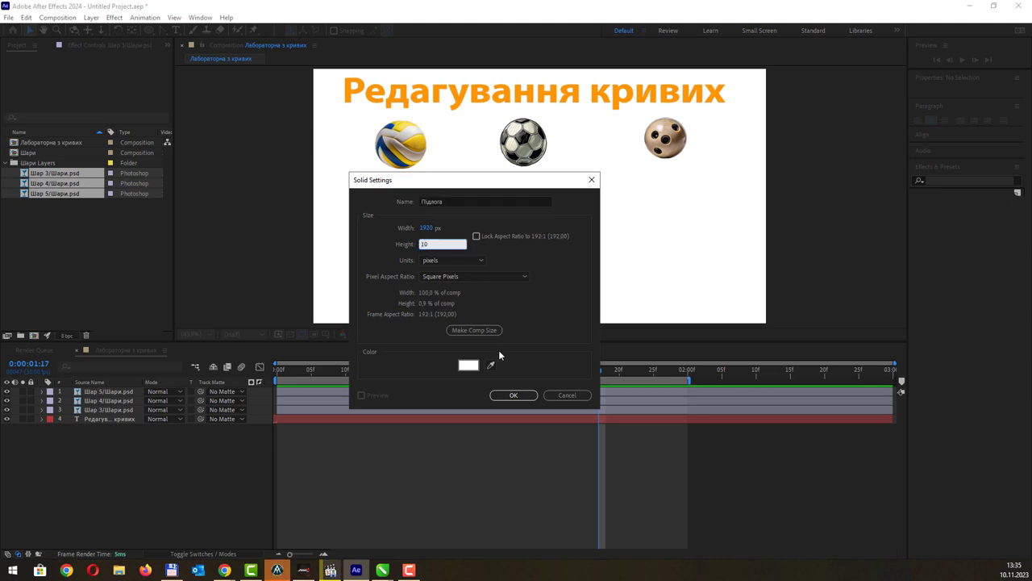
left_click(468, 364)
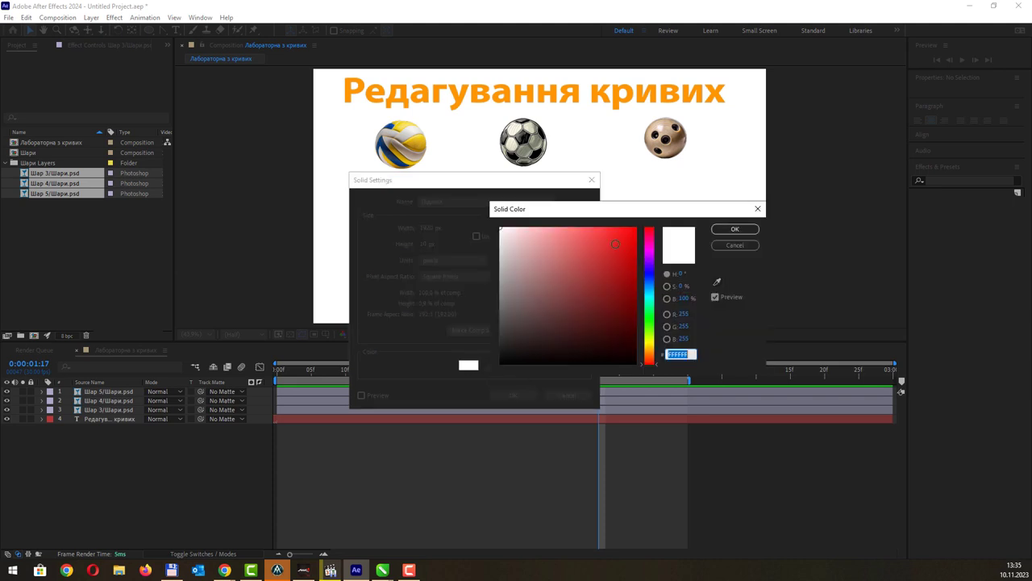
left_click(632, 283)
left_click(734, 229)
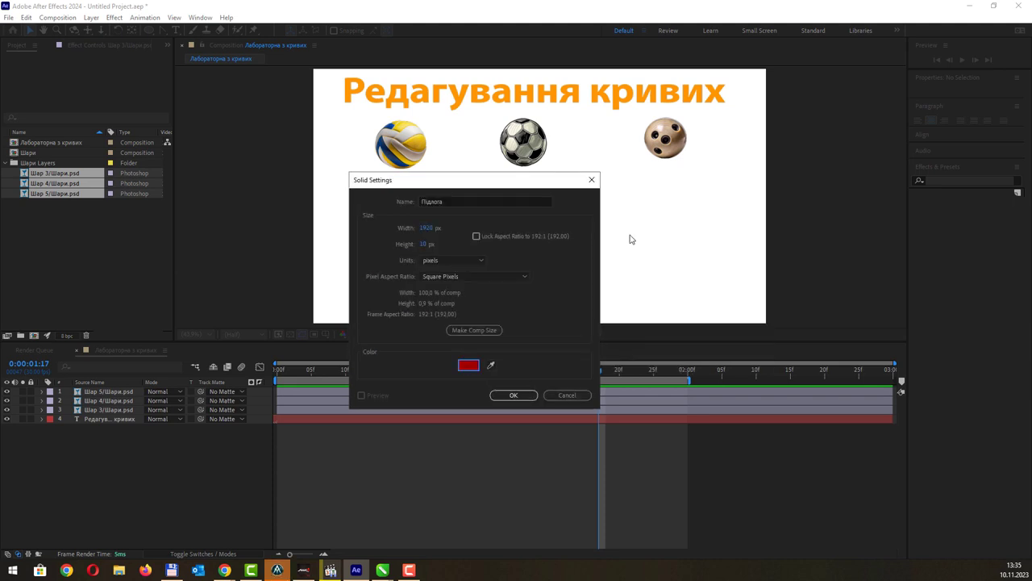
left_click(524, 394)
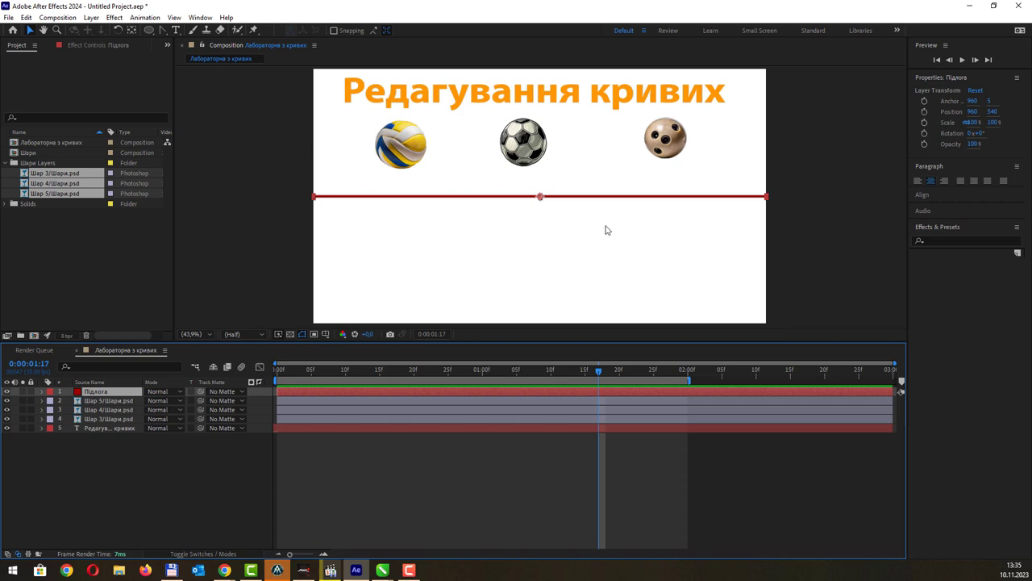
Move the Підлога line to the frame's bottom edge and put it at the bottom of the layer stack
left_click_drag(607, 202, 607, 323)
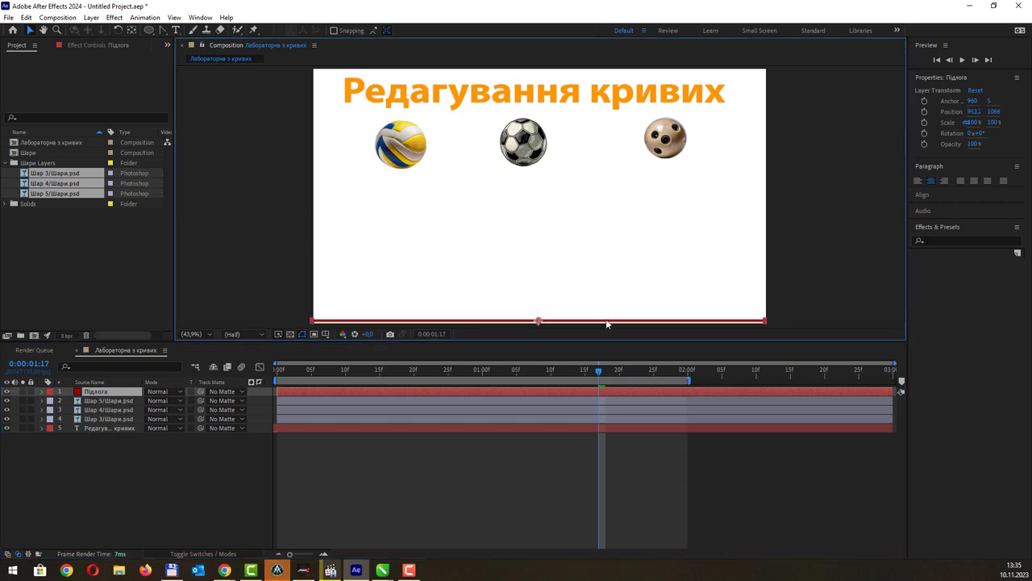
left_click(620, 258)
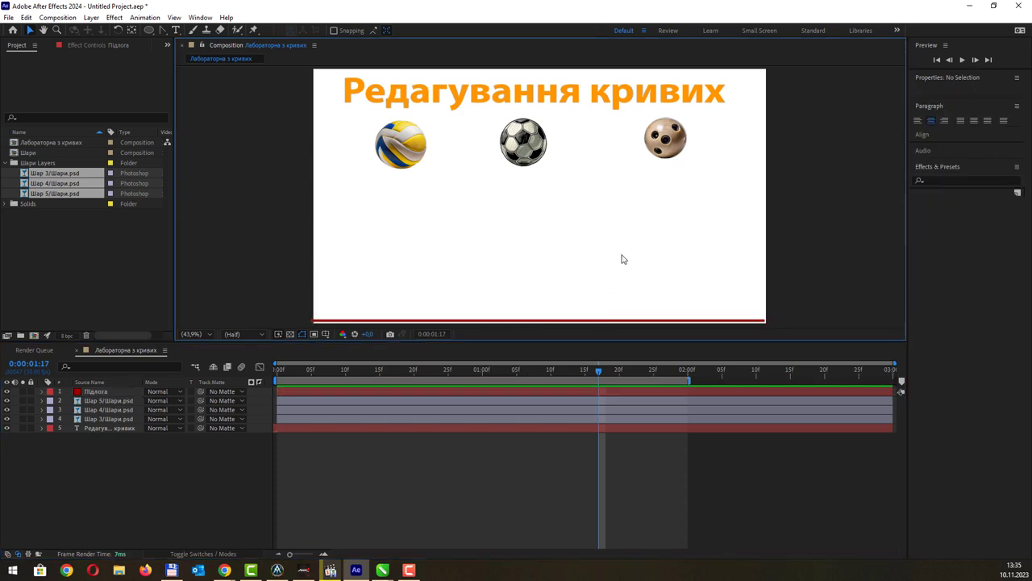
double_click(647, 321)
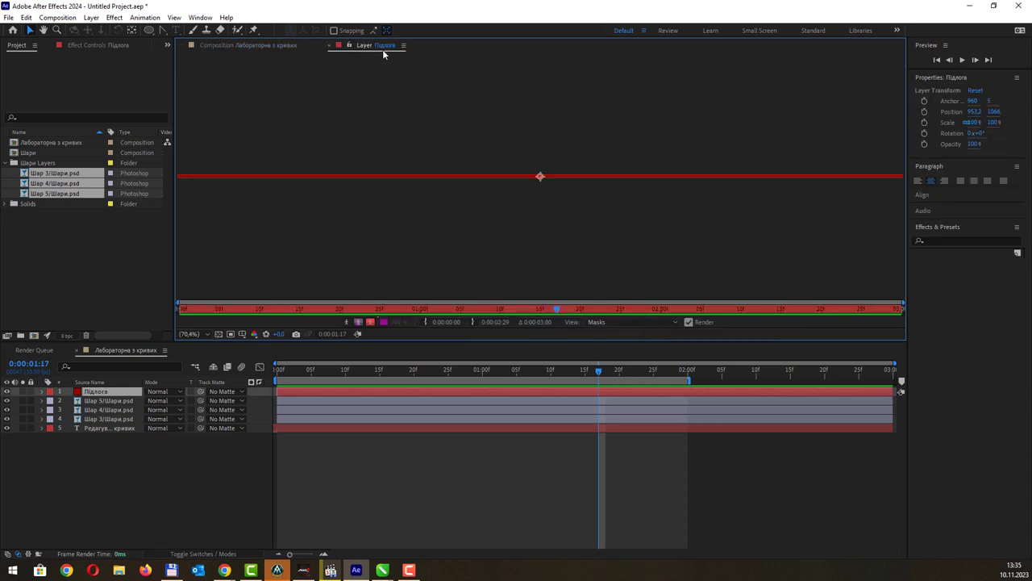
left_click(306, 47)
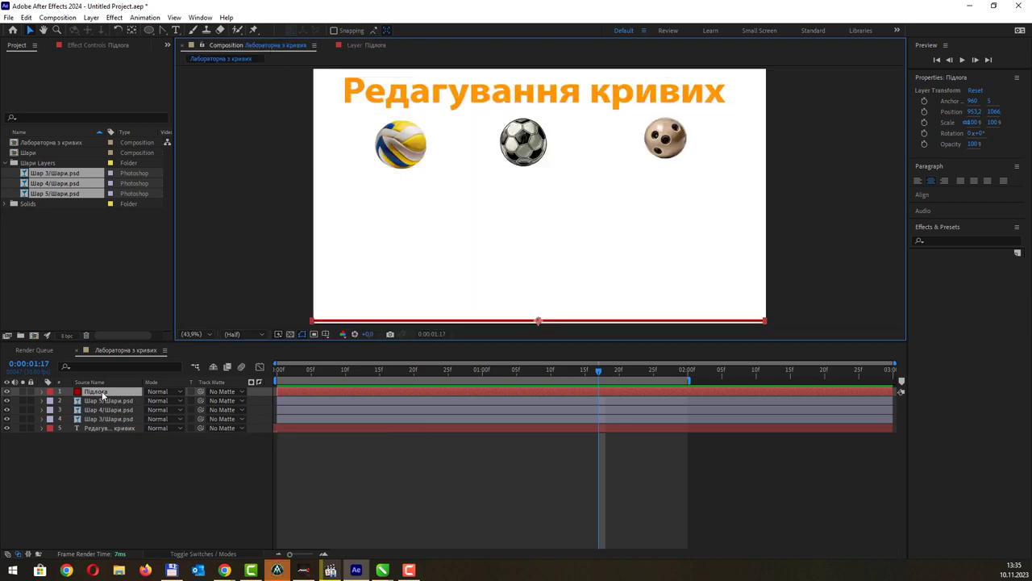
left_click_drag(102, 395, 115, 435)
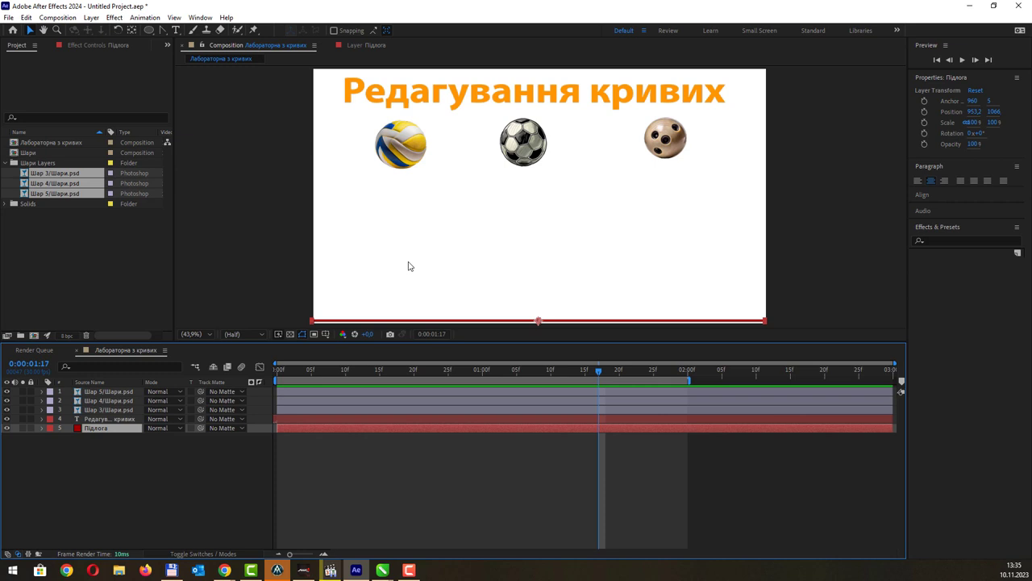
Select the bowling ball layer Шар 3 and view it alone, then return to the composition
left_click(613, 231)
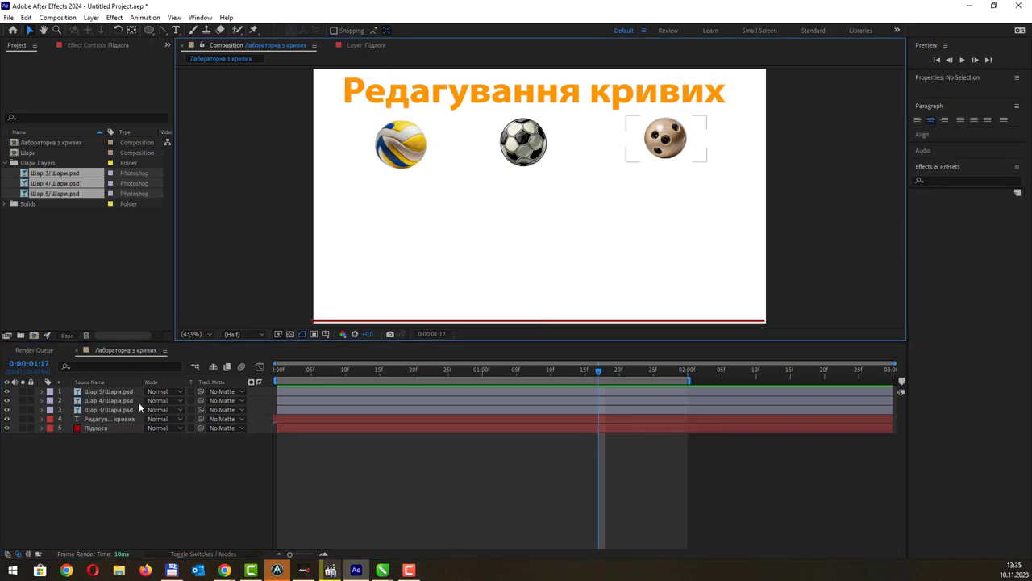
left_click(103, 408)
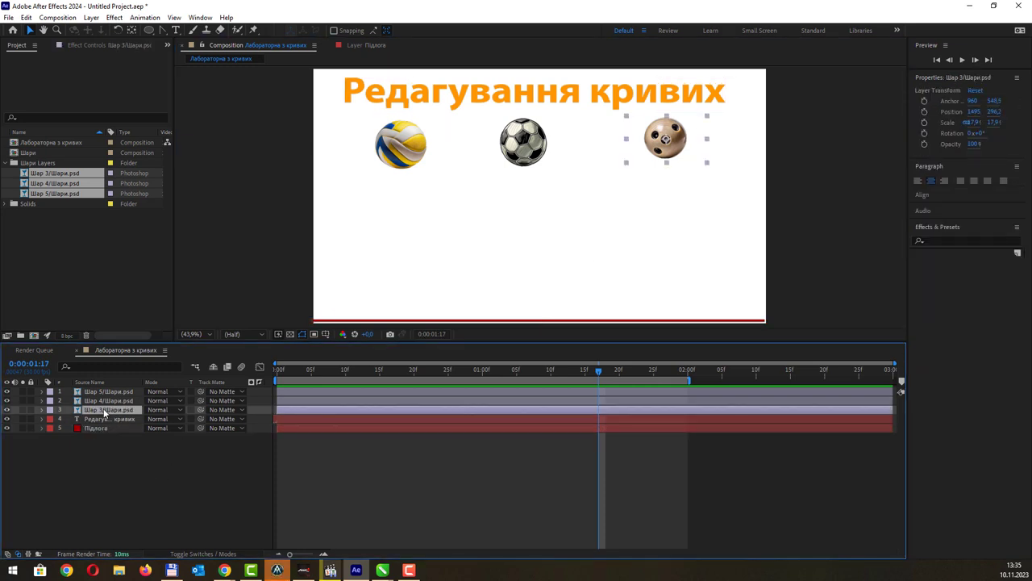
double_click(104, 409)
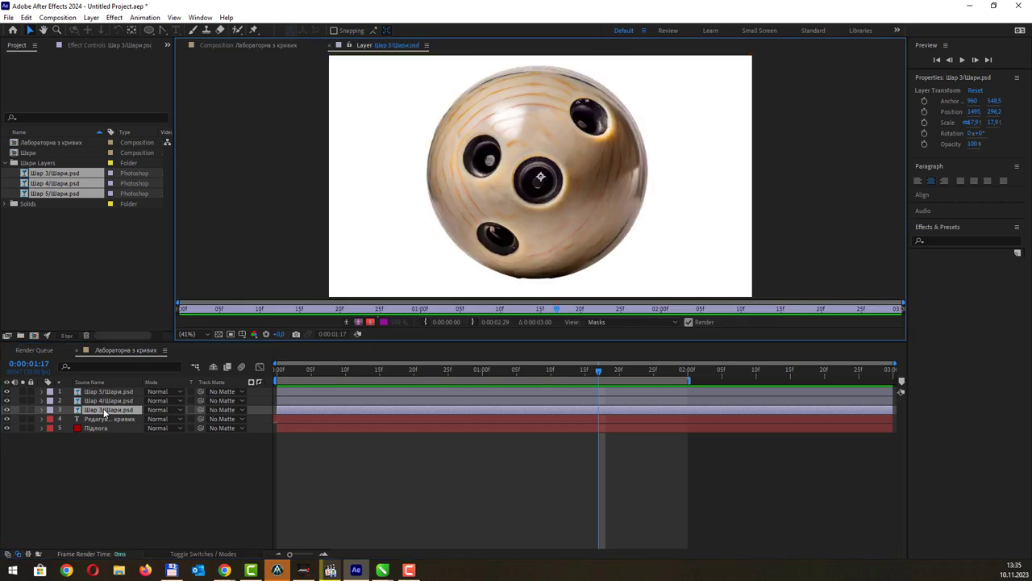
left_click(257, 44)
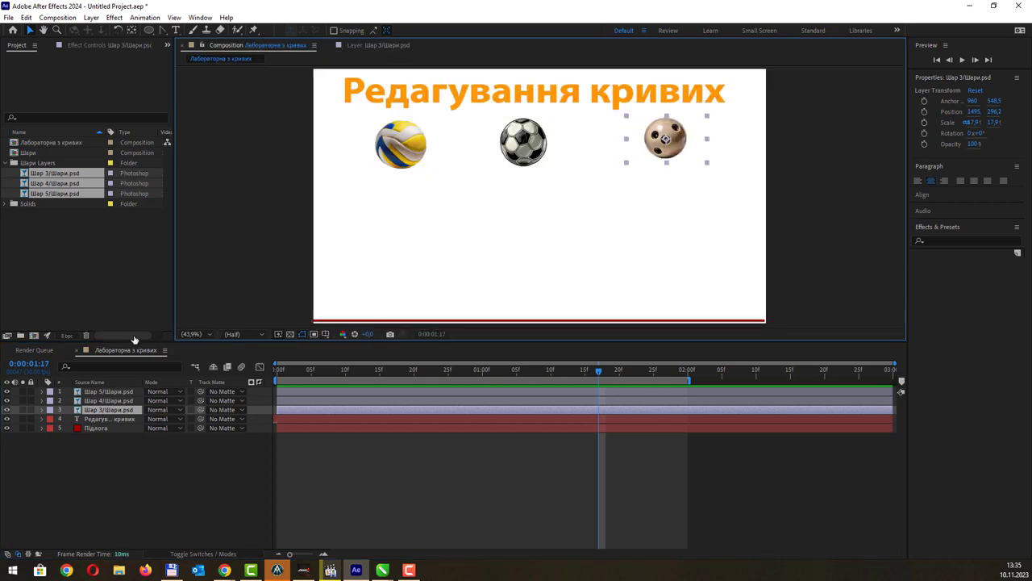
left_click(110, 409)
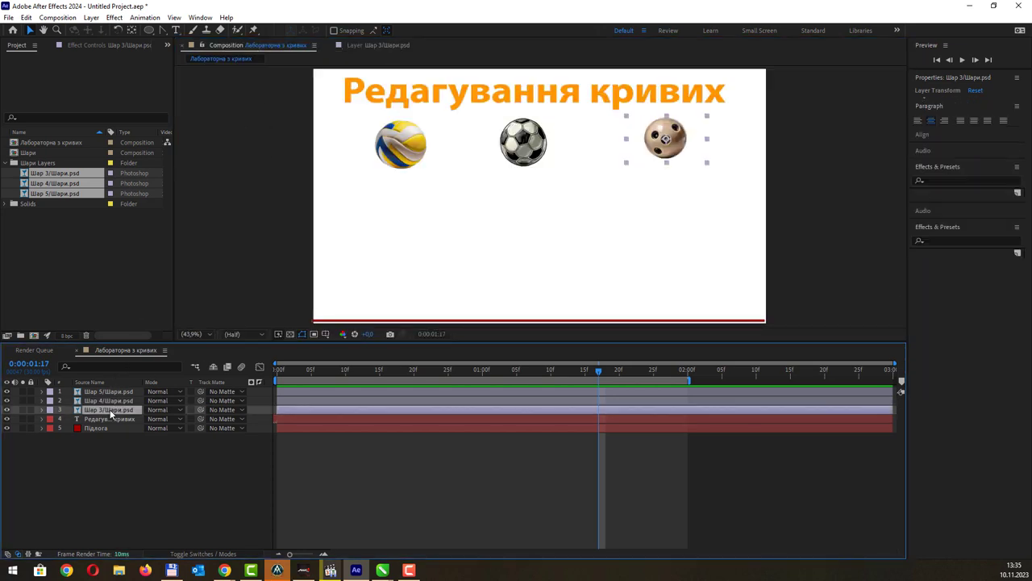
double_click(109, 408)
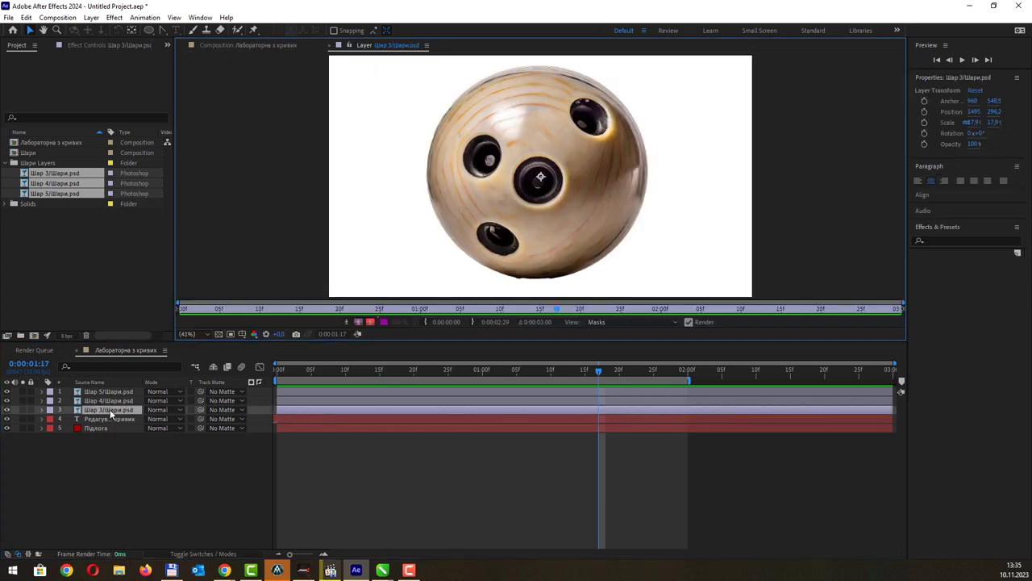
left_click(256, 43)
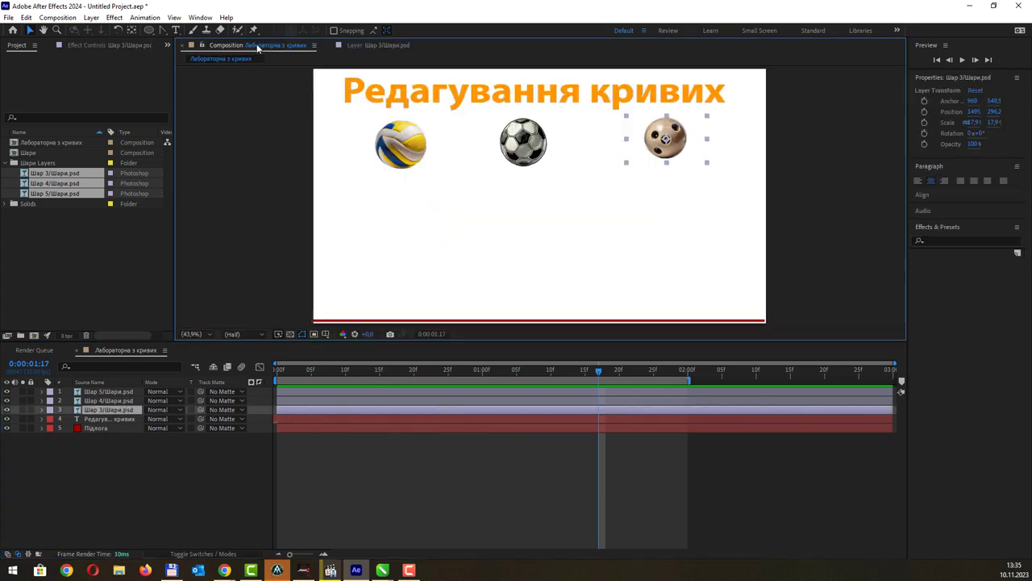
Expand Шар 3's Transform properties and adjust the work area end around two seconds
left_click(42, 409)
left_click(51, 419)
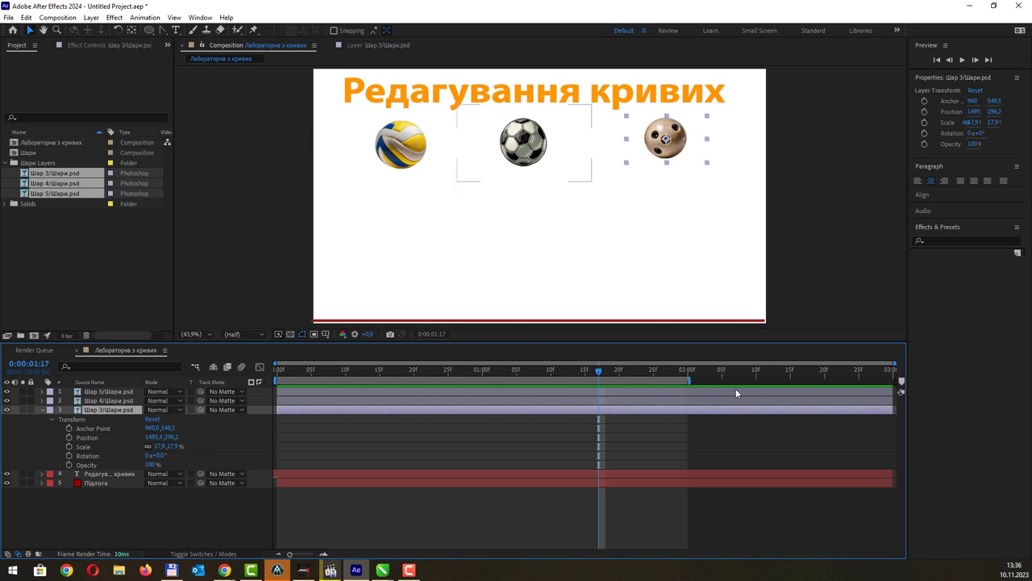
left_click_drag(691, 379, 717, 379)
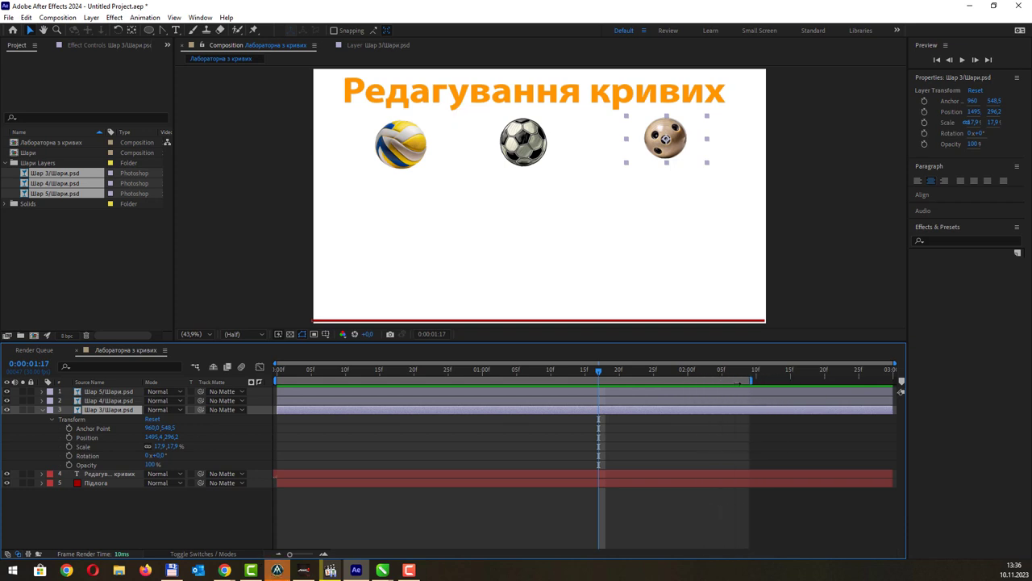
mouse_move(718, 379)
left_mouse_down()
mouse_move(730, 379)
mouse_move(696, 386)
left_mouse_up()
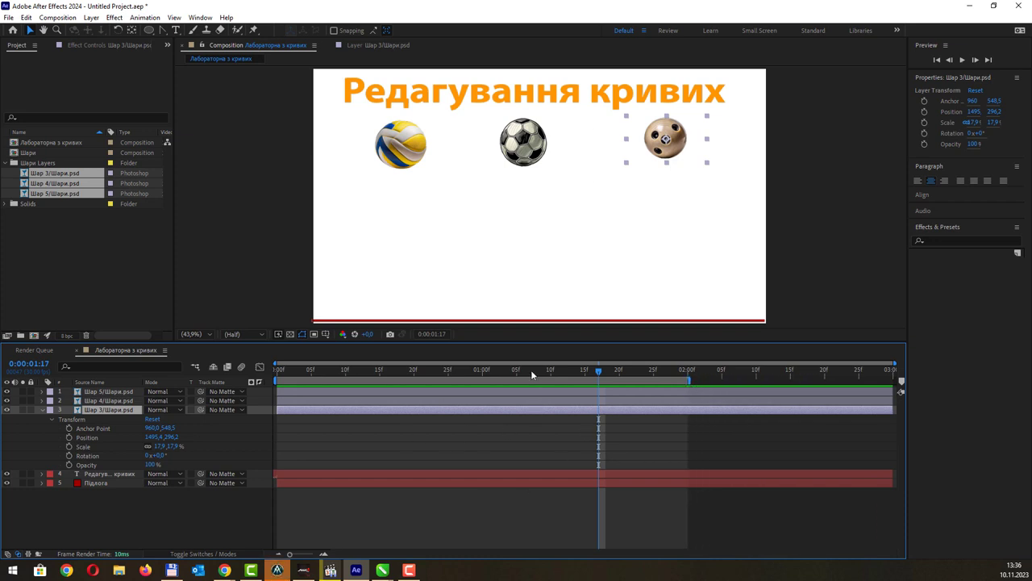
Set a bowling ball Position keyframe at 0:00 and drop the ball onto the floor at 1:10
left_click(70, 437)
left_click(69, 437)
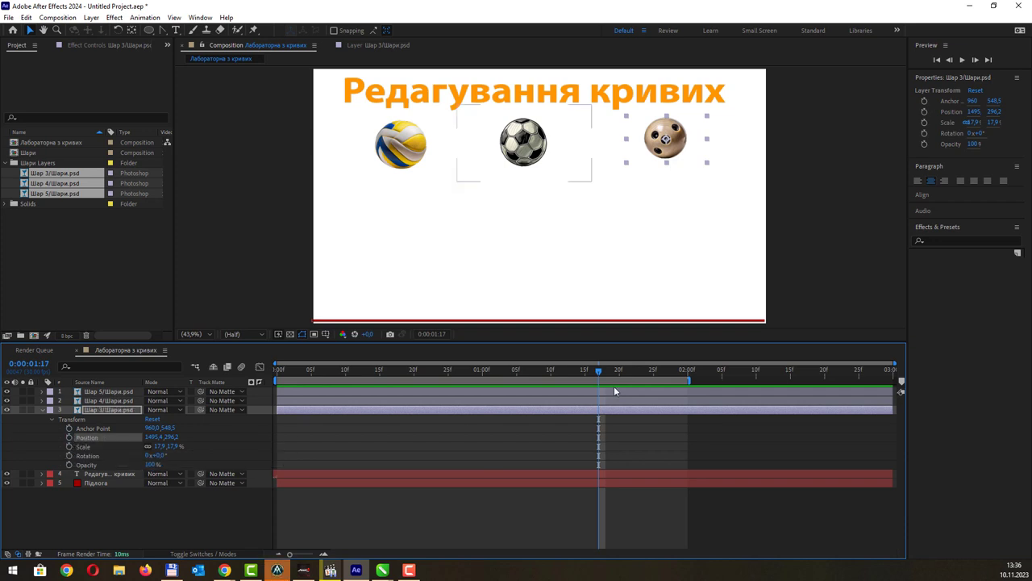
key("Home")
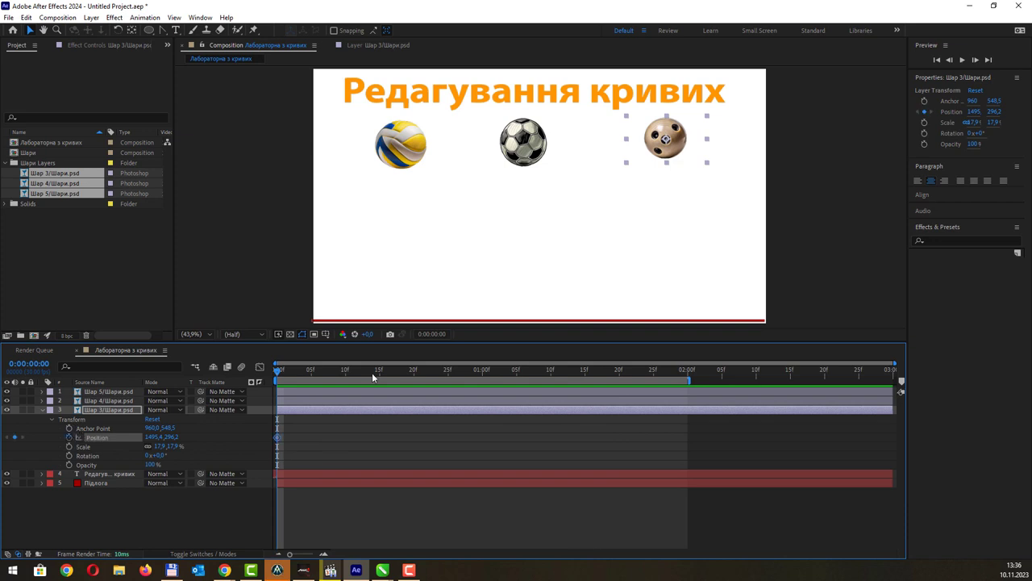
left_click(549, 374)
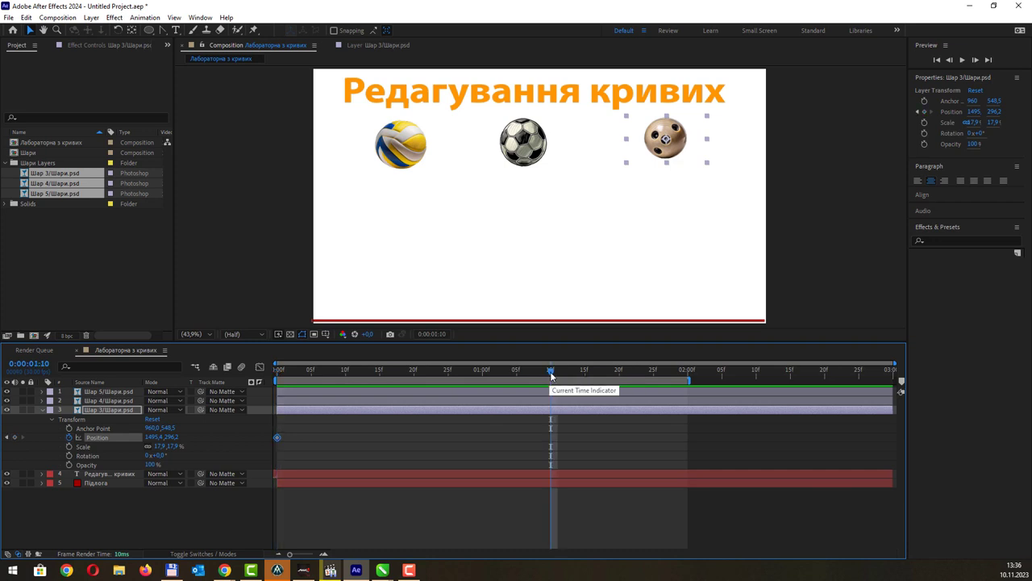
left_click_drag(679, 140, 669, 300)
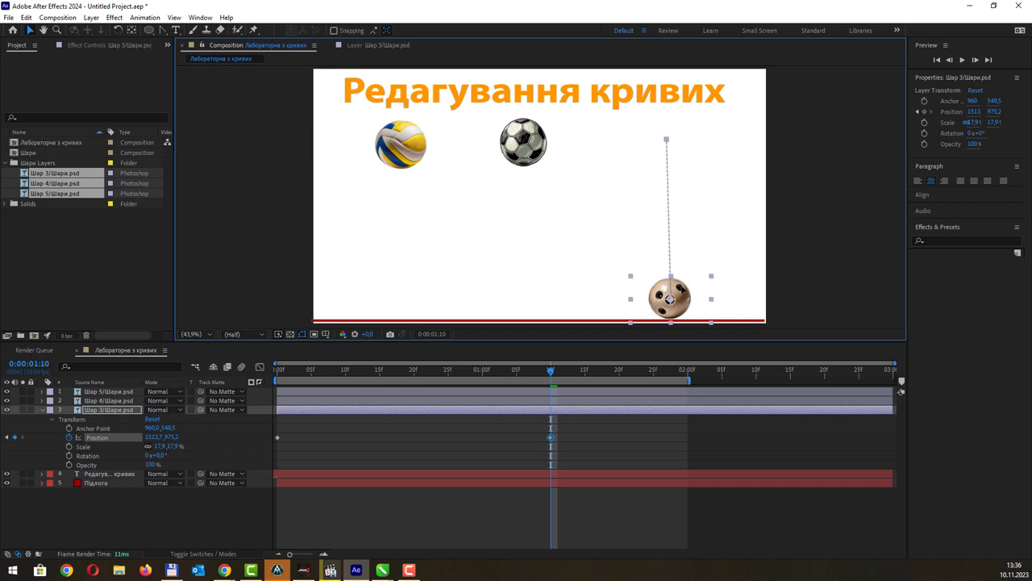
left_click_drag(669, 299, 668, 300)
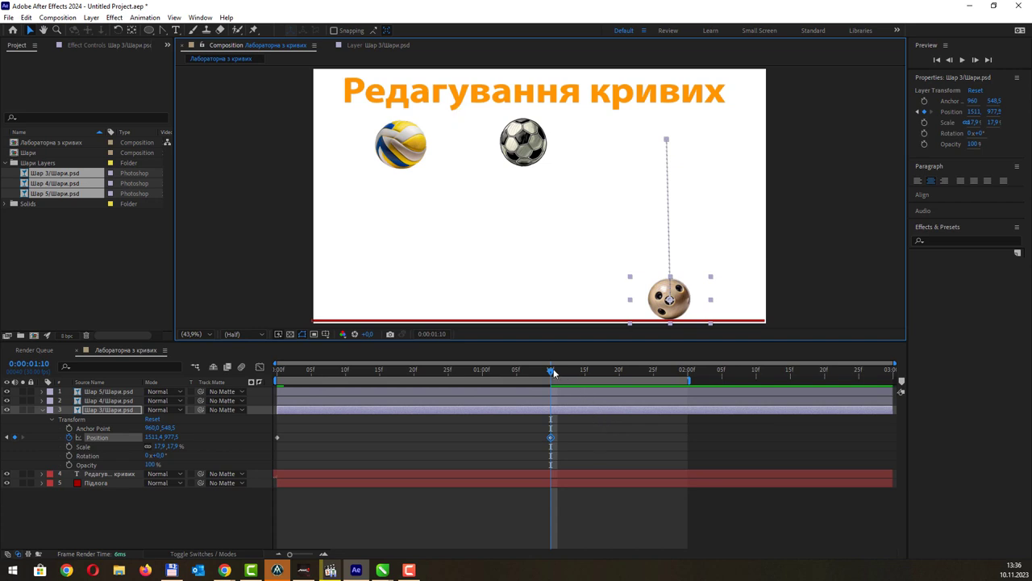
Lift the ball slightly at 1:16 and paste the floor keyframe at 1:21
left_click_drag(552, 368, 591, 374)
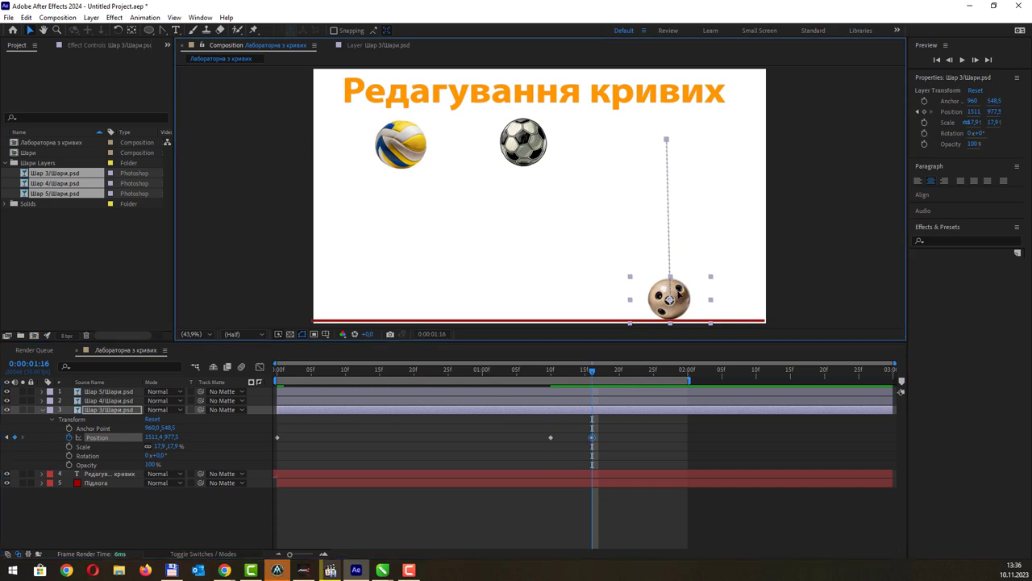
left_click_drag(678, 298, 670, 294)
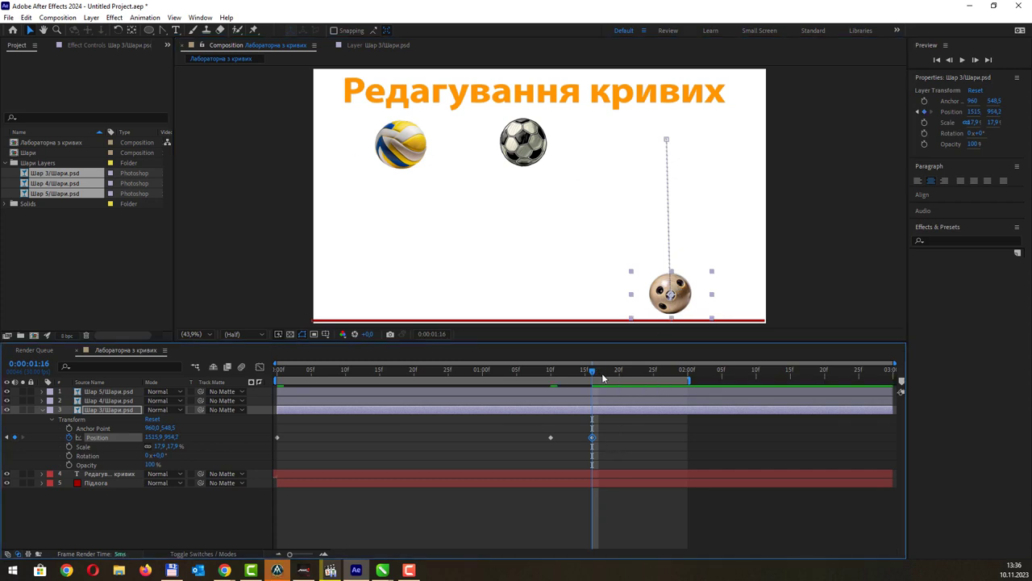
left_click_drag(595, 371, 632, 375)
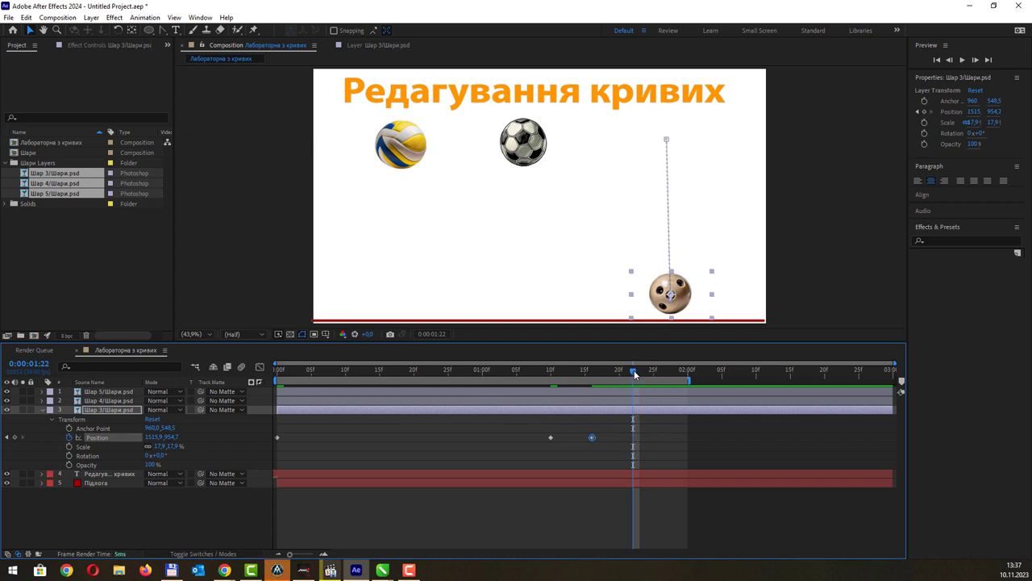
left_click_drag(630, 372, 626, 370)
left_click(560, 444)
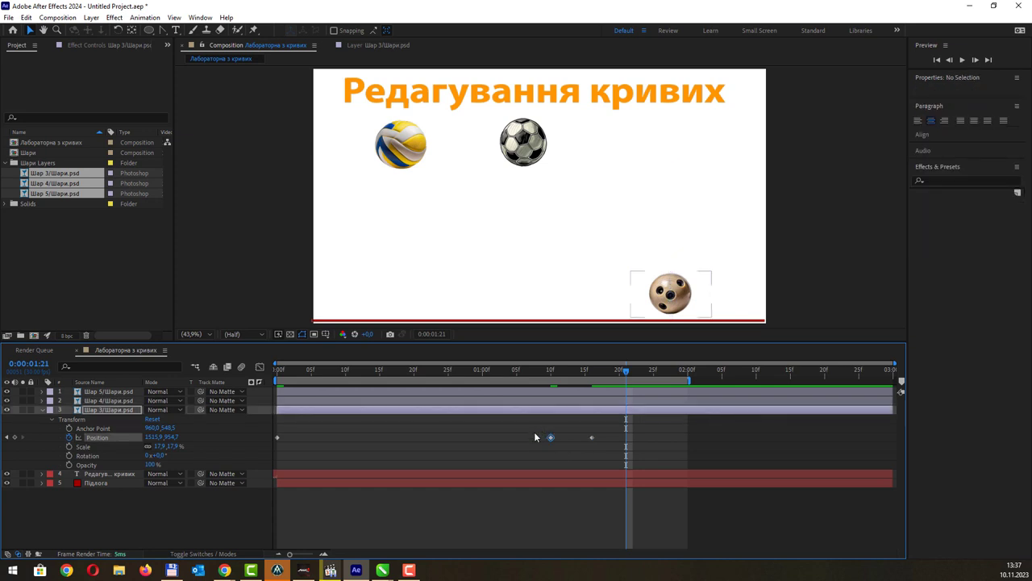
left_click(551, 437)
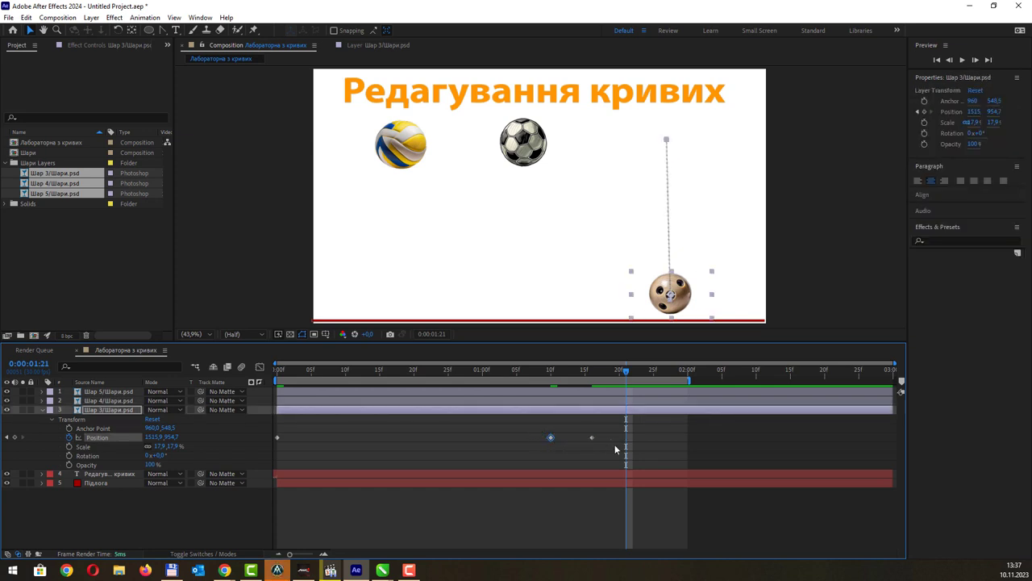
key("ctrl+v")
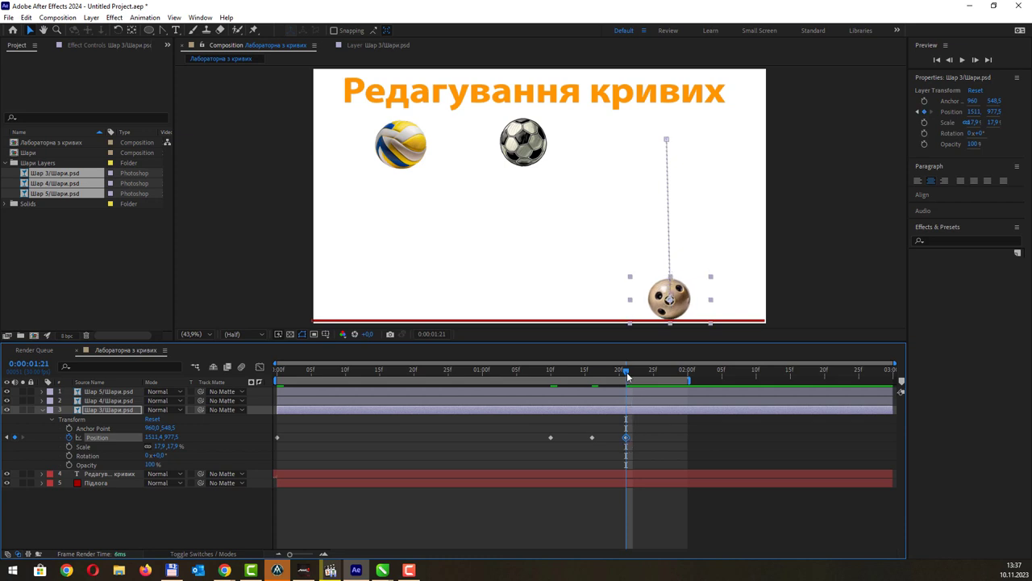
Add a smaller lift at 1:25 and paste the floor position at 1:28 so the ball settles
left_click_drag(632, 374, 654, 377)
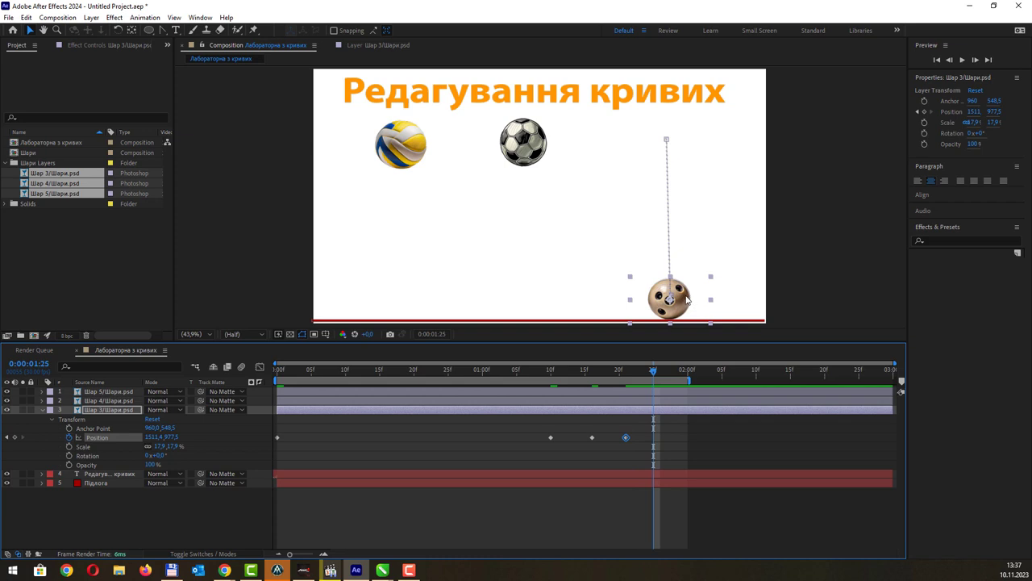
left_click_drag(687, 300, 687, 296)
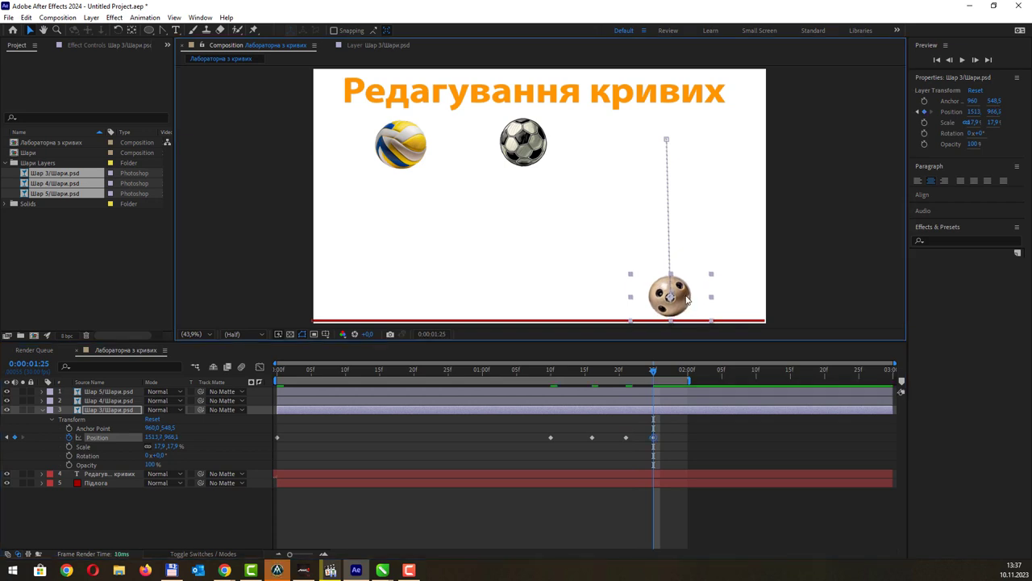
left_click_drag(684, 297, 685, 297)
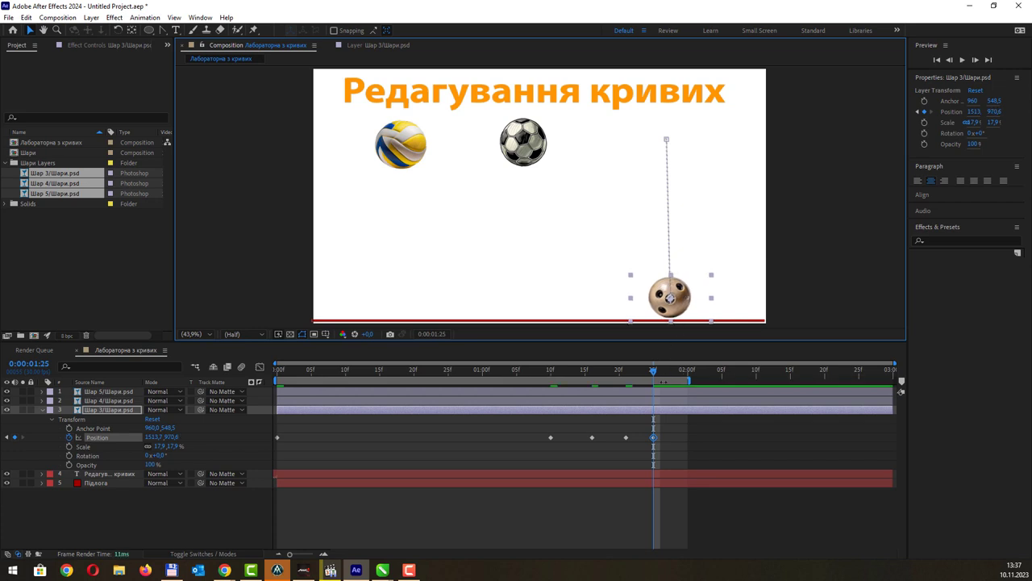
left_click(658, 370)
left_click_drag(660, 370, 676, 371)
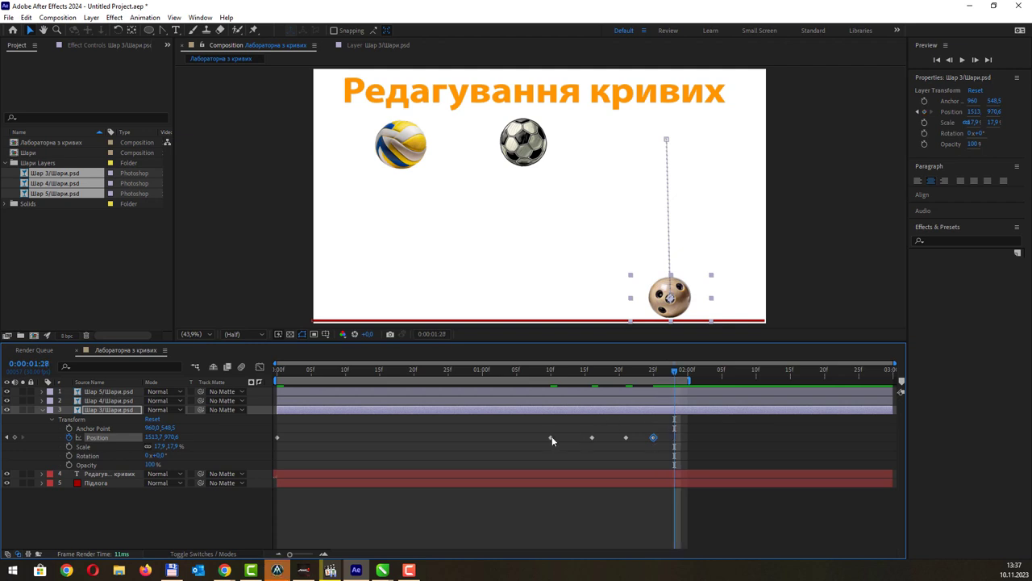
mouse_move(553, 440)
key("ctrl+c")
key("ctrl+v")
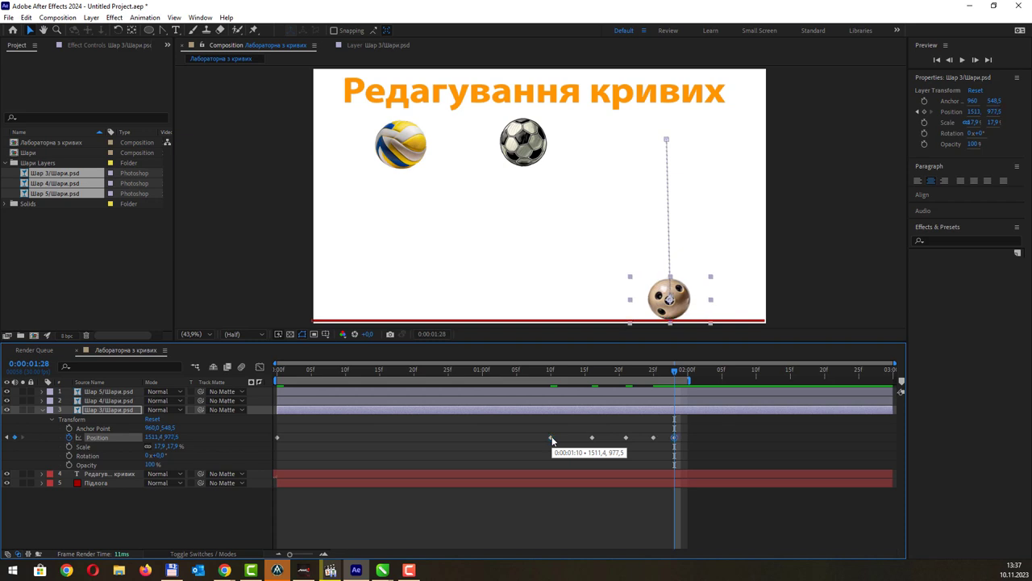
left_click_drag(674, 369, 252, 388)
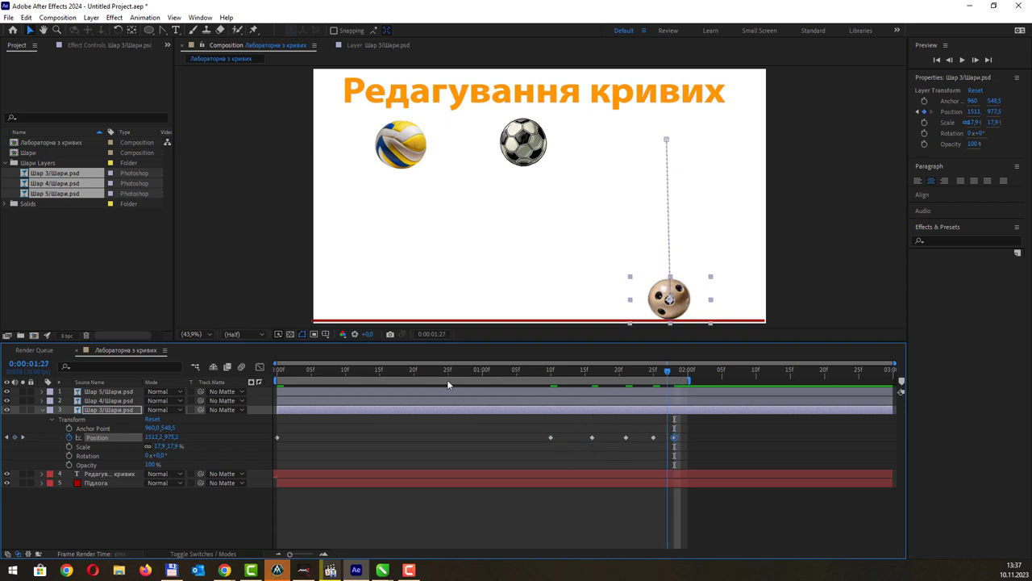
Preview the bowling ball's bounce, then switch to the Graph Editor to view its Position speed graph
key("space")
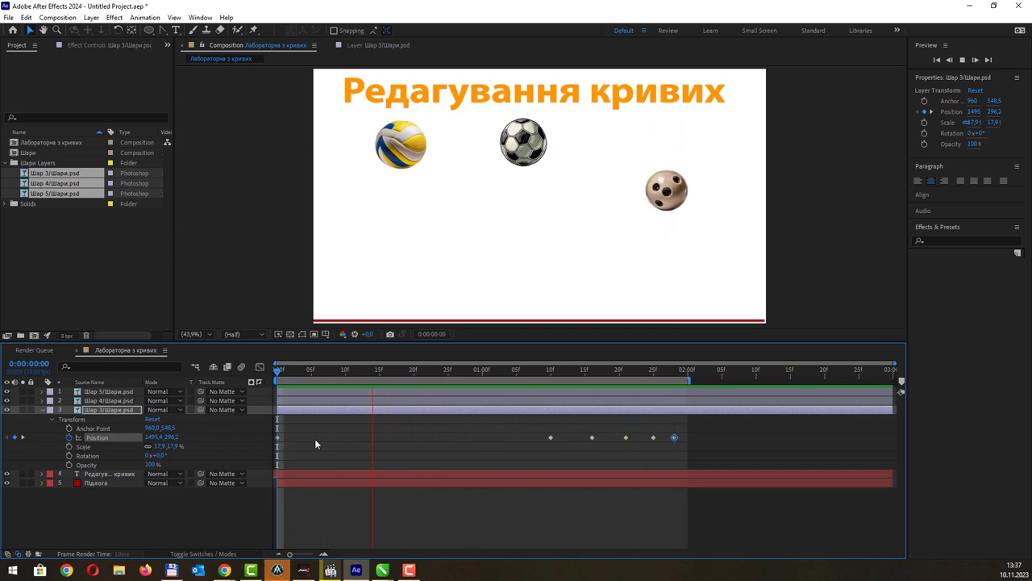
key("space")
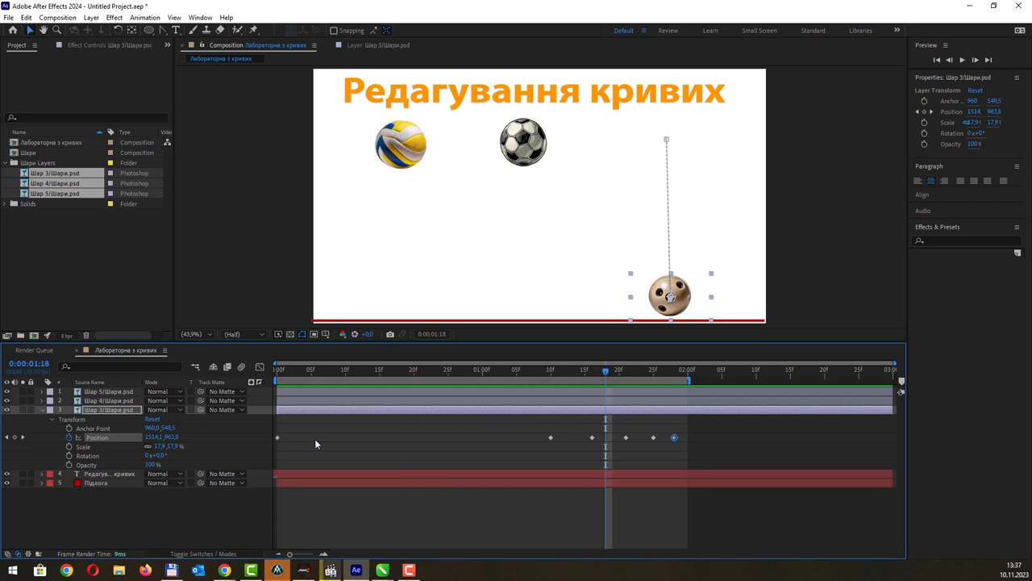
left_click(259, 367)
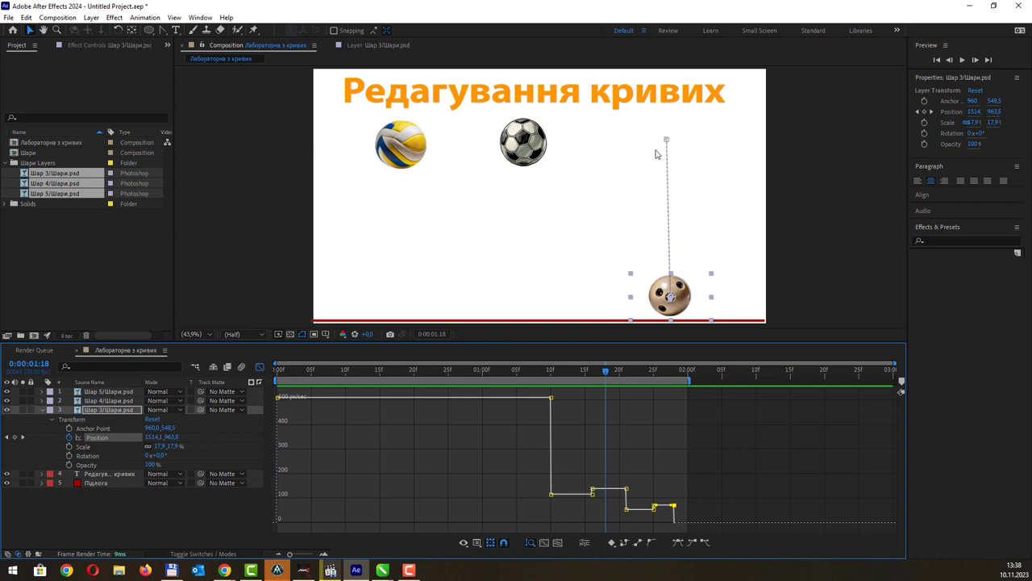
Apply Easy Ease Out to the bowling ball's first Position keyframe and preview the result
left_click(278, 397)
left_click(703, 543)
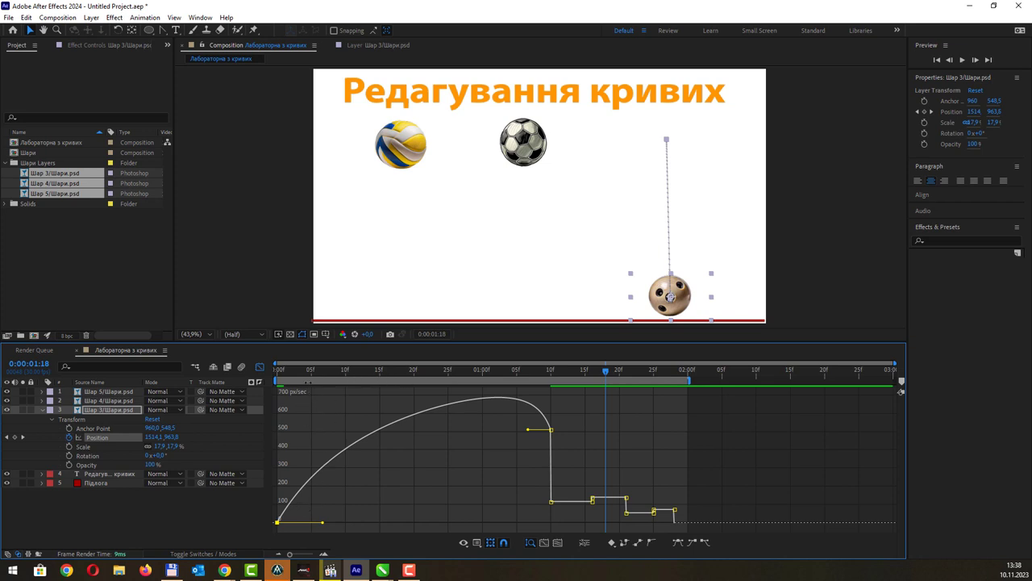
key("space")
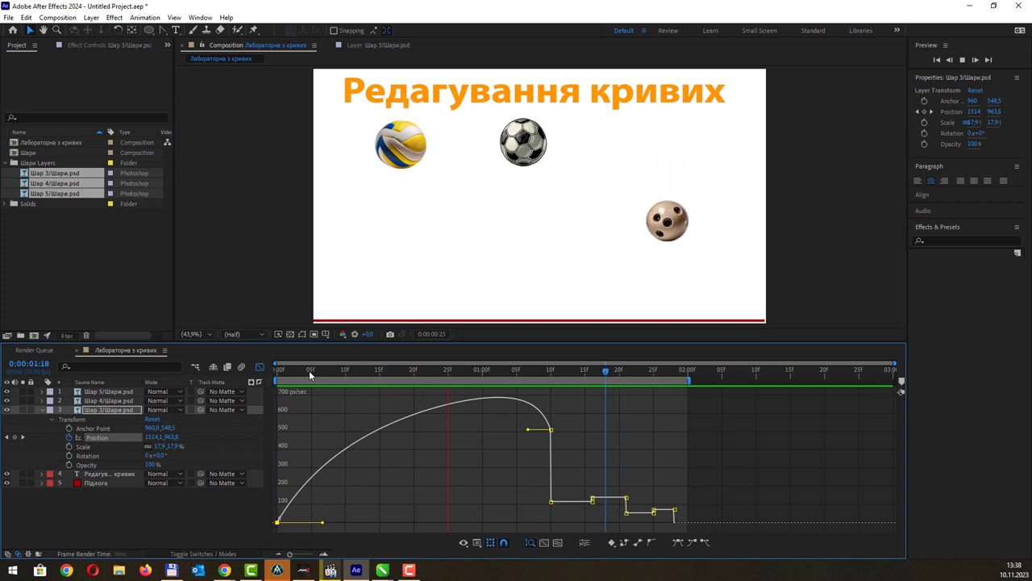
key("space")
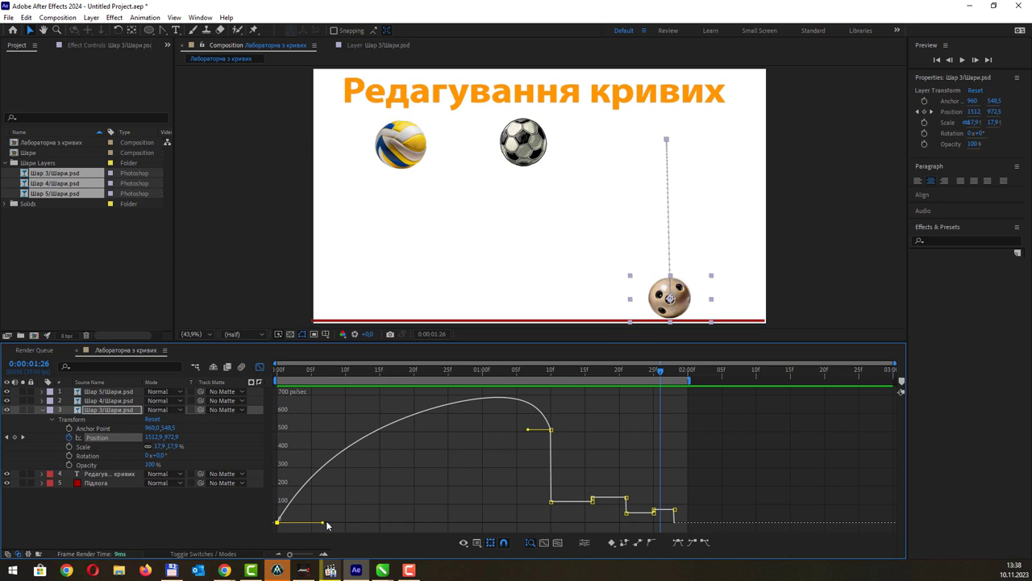
Lengthen the first keyframe's ease-out influence and raise the speed peak at the floor impact
left_click_drag(325, 523, 349, 523)
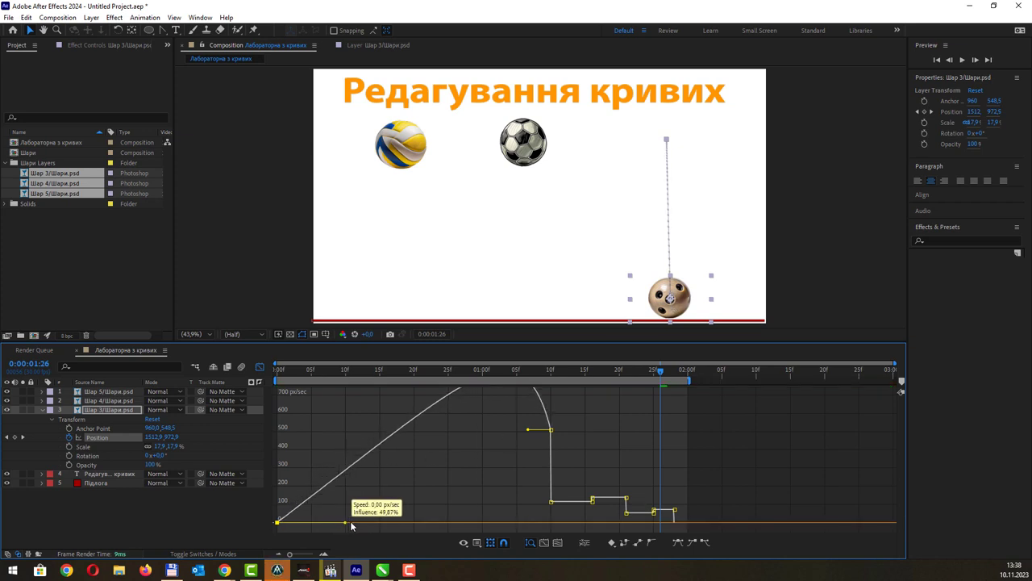
left_click_drag(351, 523, 417, 519)
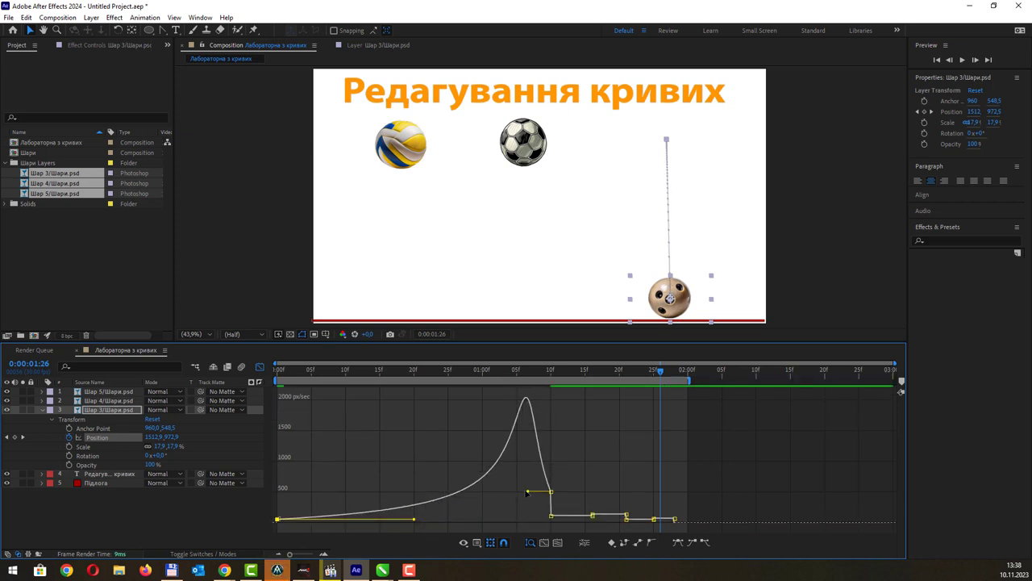
left_click_drag(527, 492, 546, 452)
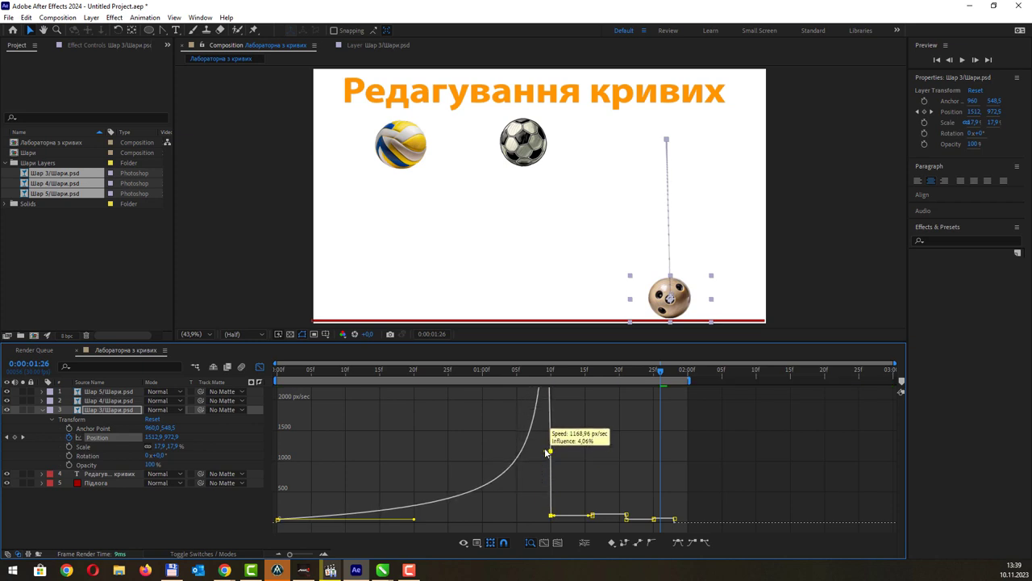
left_click_drag(545, 453, 550, 395)
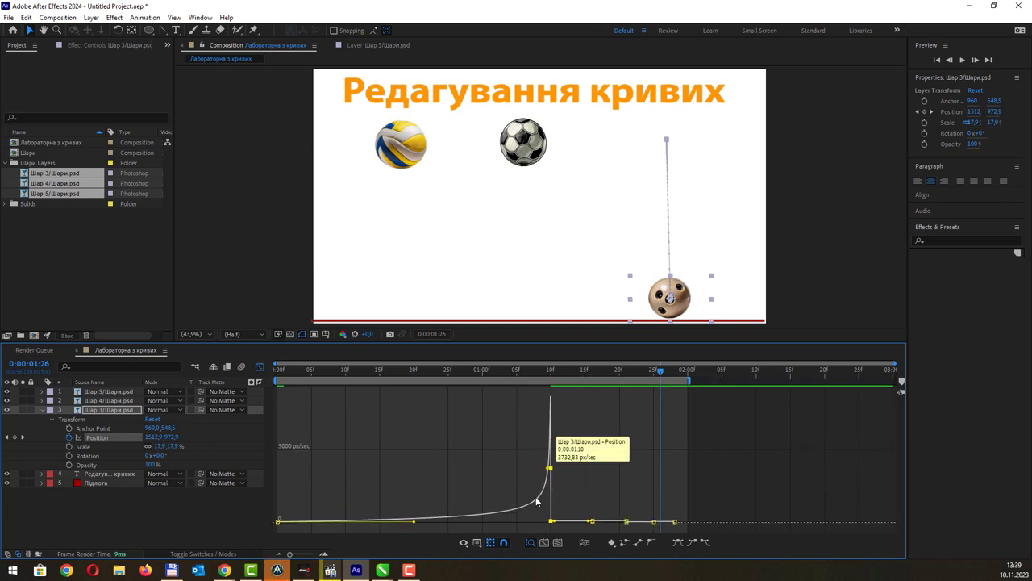
left_click_drag(551, 396, 550, 442)
mouse_move(413, 521)
left_mouse_down()
mouse_move(408, 514)
mouse_move(399, 526)
left_mouse_up()
left_click_drag(548, 411, 540, 415)
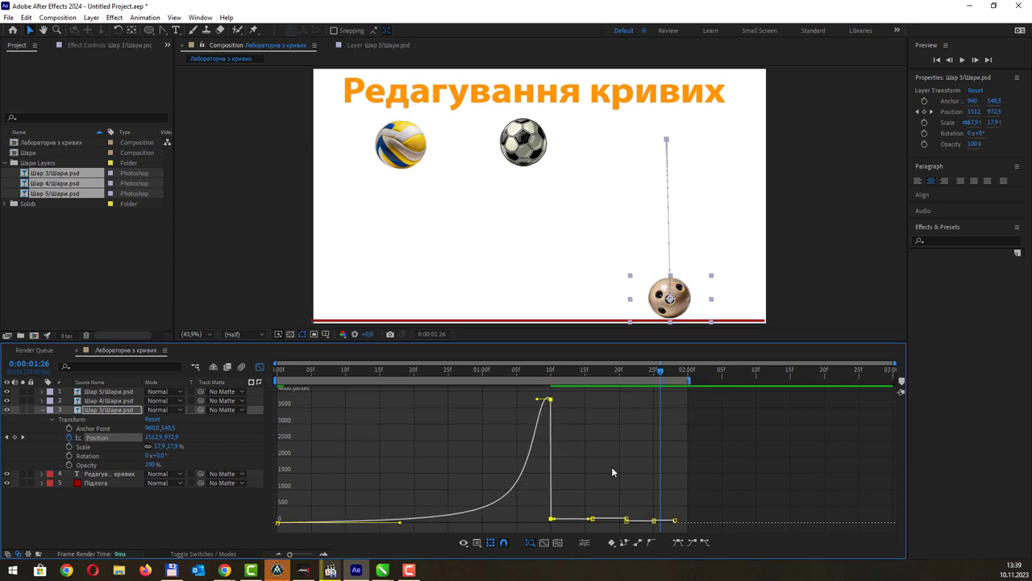
Preview, shorten the ease-out, and lower the impact peak to about 2400 px/sec
key("space")
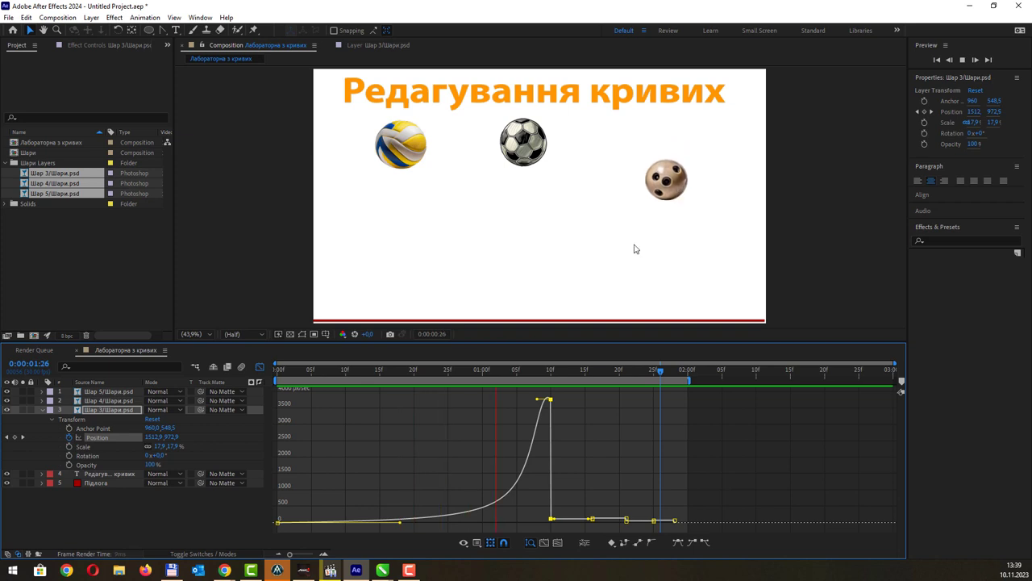
key("space")
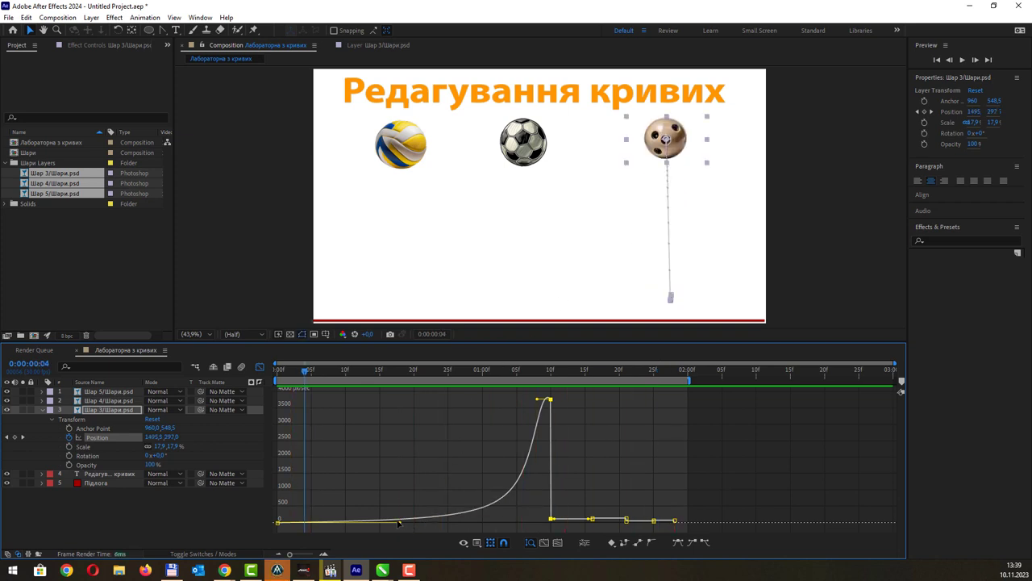
left_click_drag(399, 523, 366, 523)
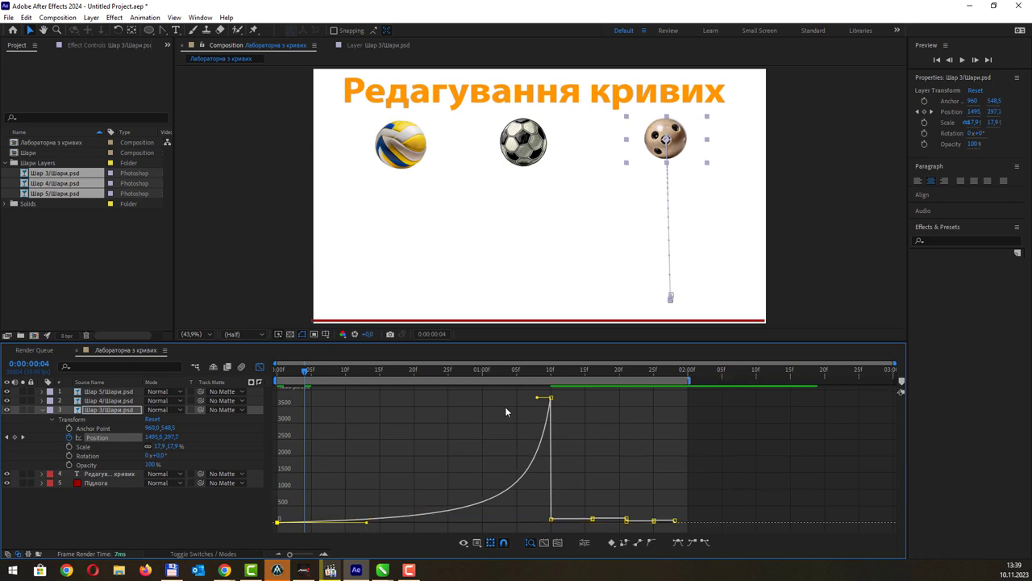
left_click(534, 403)
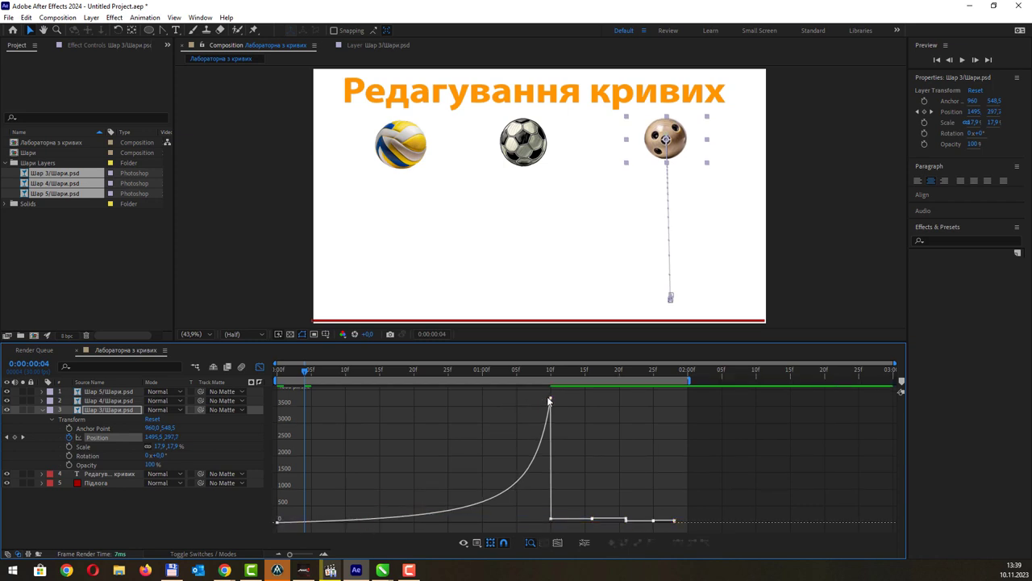
double_click(549, 400)
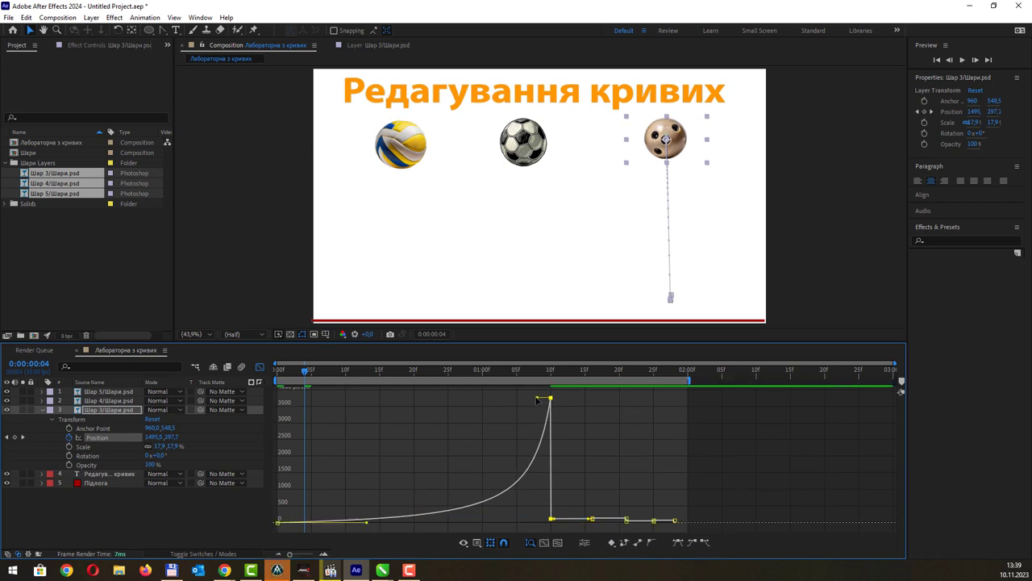
left_click_drag(532, 401, 538, 440)
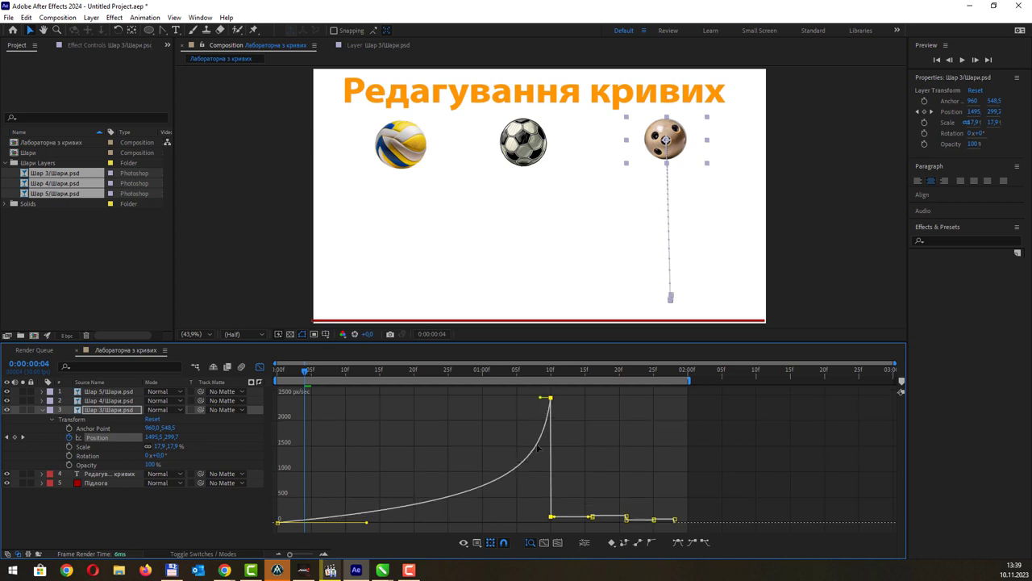
key("space")
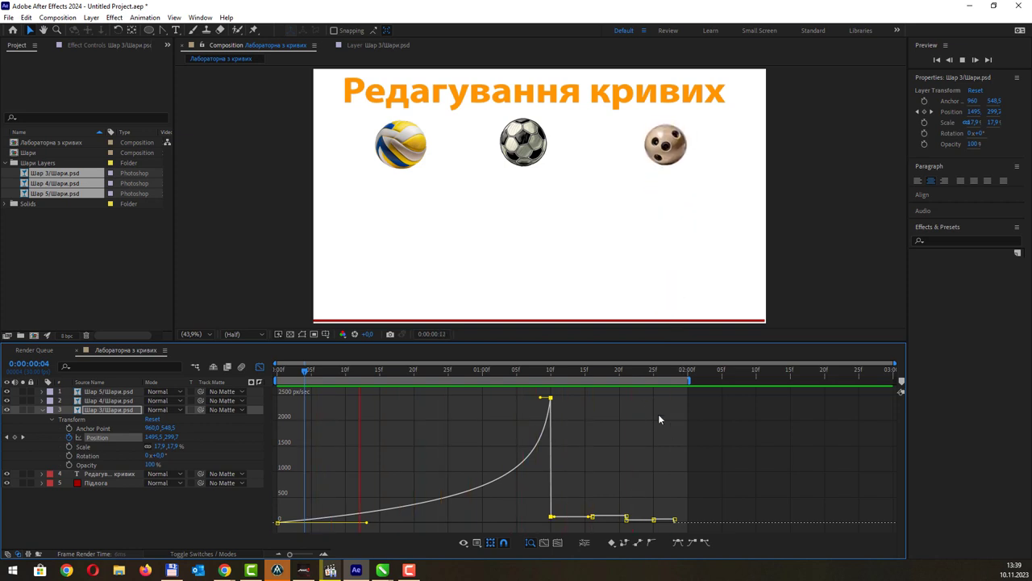
left_click(599, 376)
key("space")
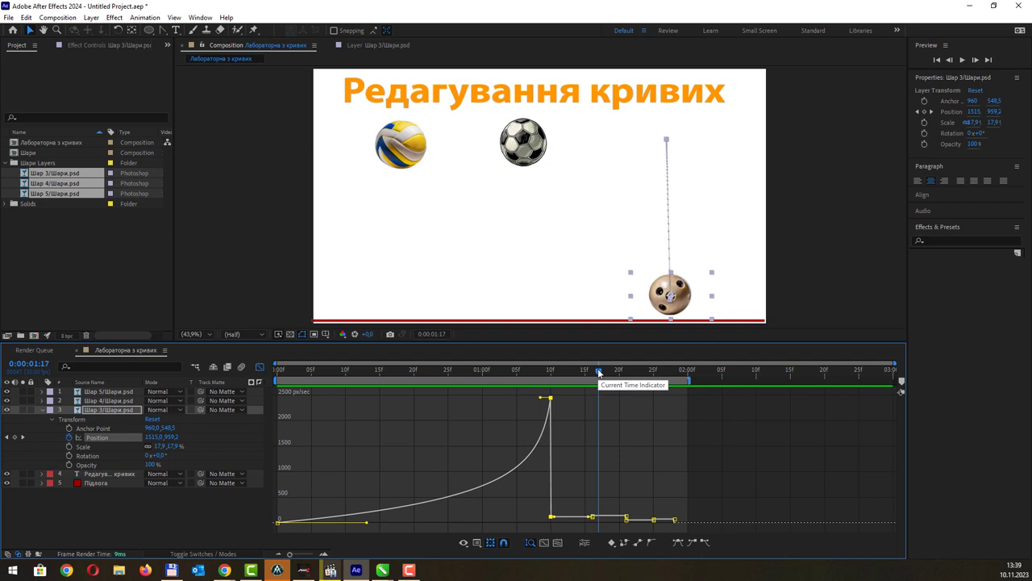
mouse_move(598, 371)
left_mouse_down()
mouse_move(542, 373)
mouse_move(584, 374)
left_mouse_up()
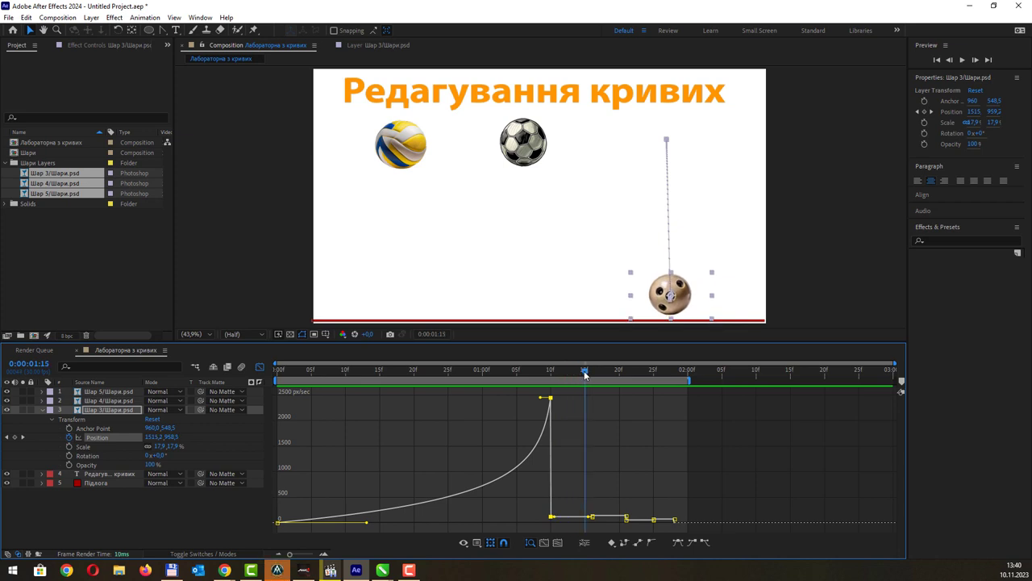
left_click_drag(586, 375, 593, 375)
mouse_move(591, 517)
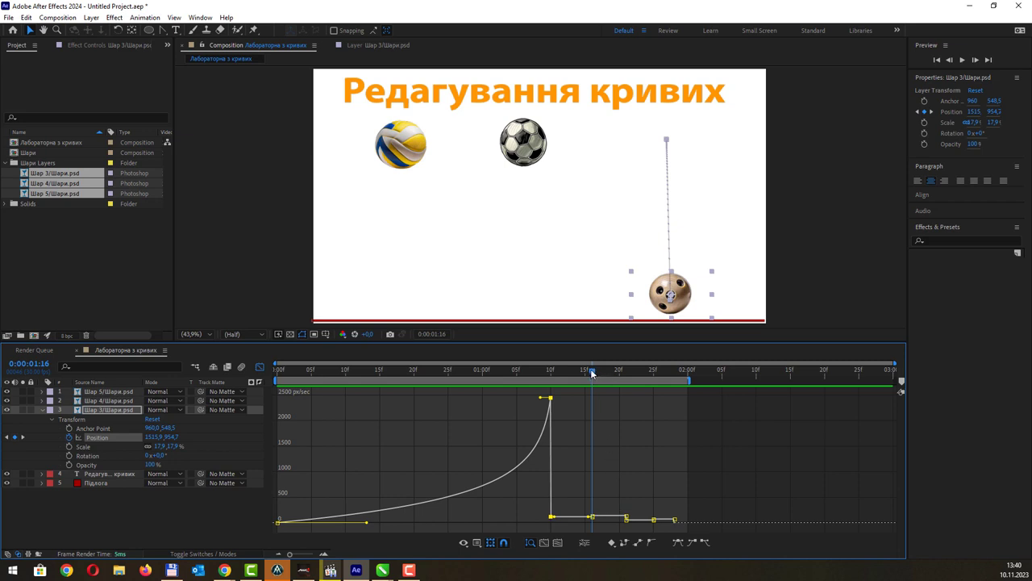
mouse_move(592, 372)
left_mouse_down()
mouse_move(565, 385)
mouse_move(593, 373)
left_mouse_up()
Apply Easy Ease to the bowling ball's post-impact and final bounce keyframes for smooth speed arches
mouse_move(594, 371)
left_mouse_down()
mouse_move(569, 384)
mouse_move(596, 387)
left_mouse_up()
left_click(592, 516)
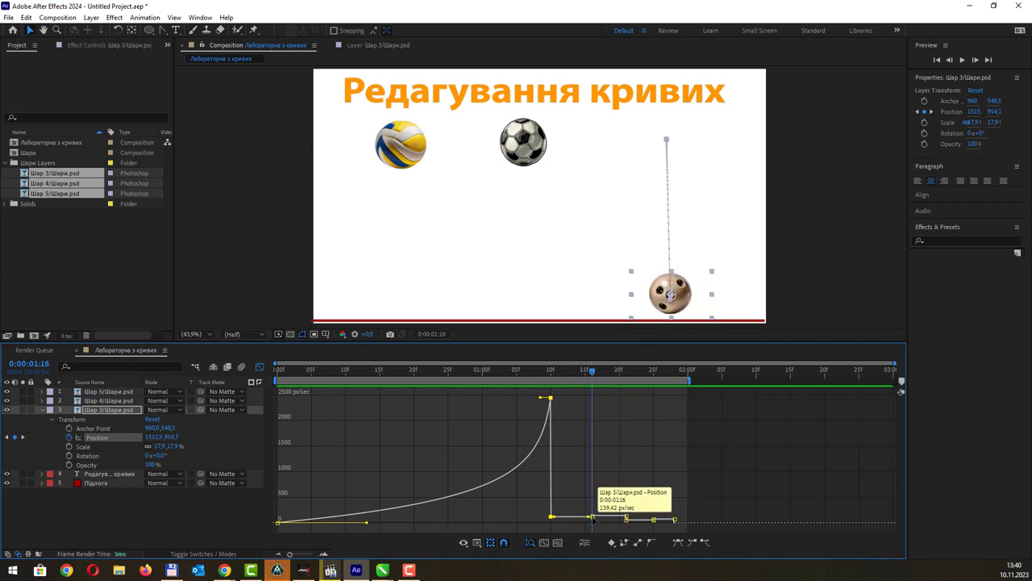
left_click(676, 545)
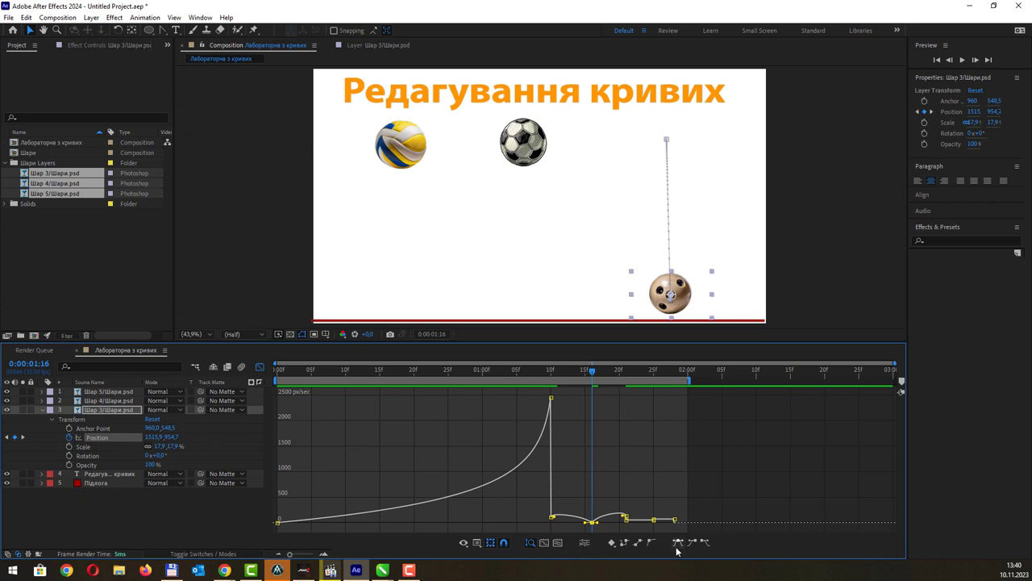
left_click_drag(592, 373, 563, 378)
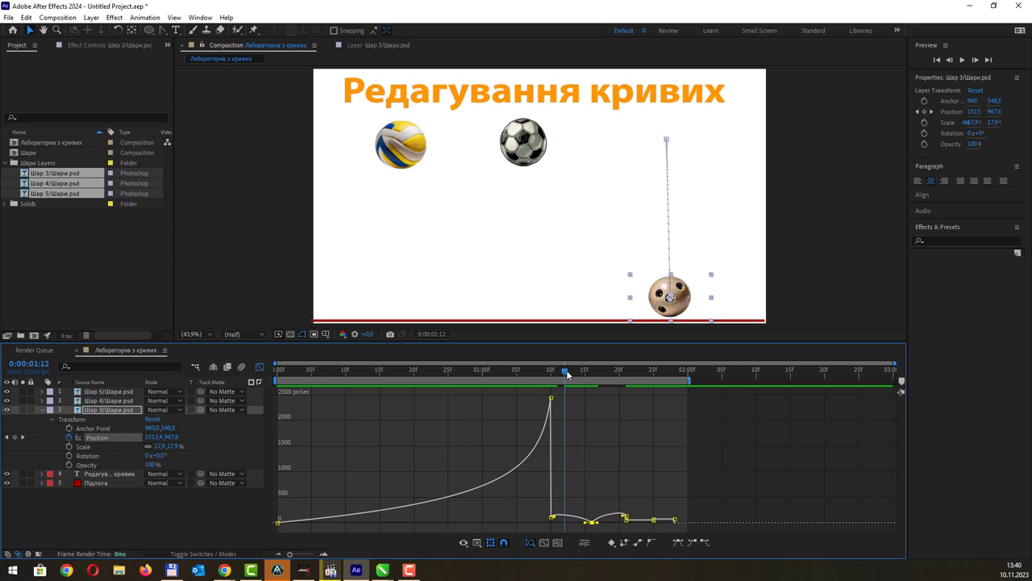
left_click_drag(566, 370, 628, 384)
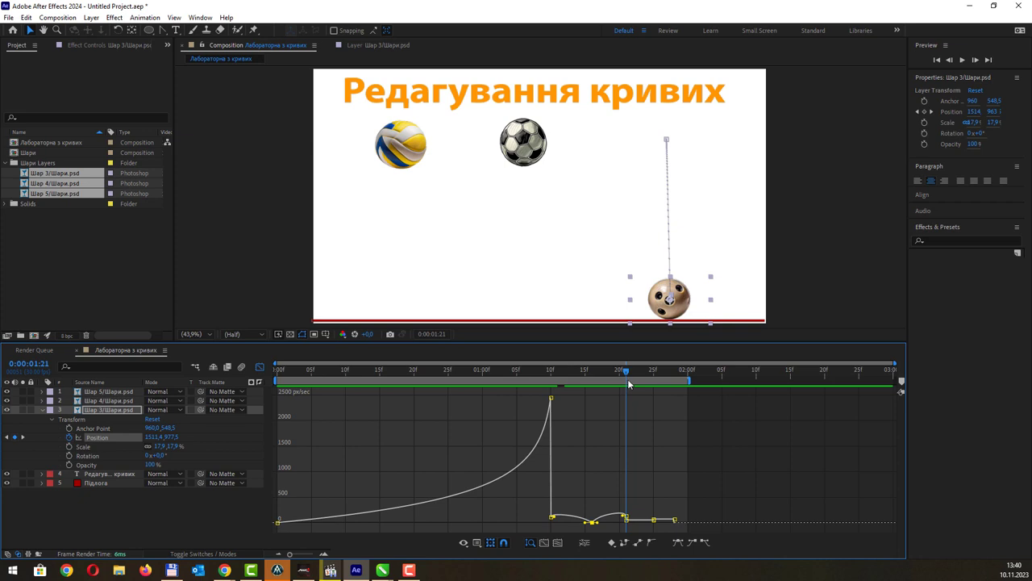
left_click_drag(629, 385, 657, 385)
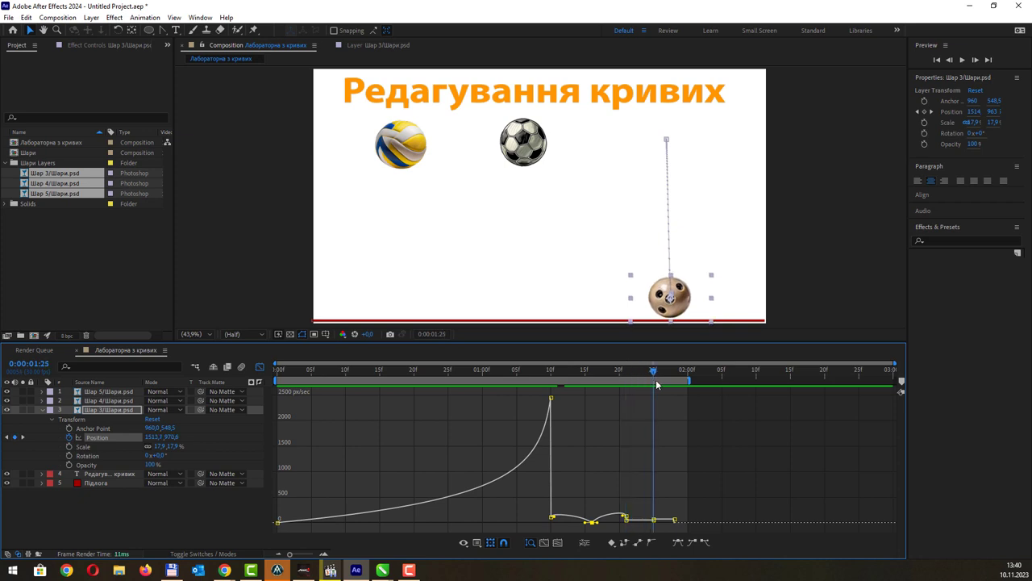
left_click(648, 514)
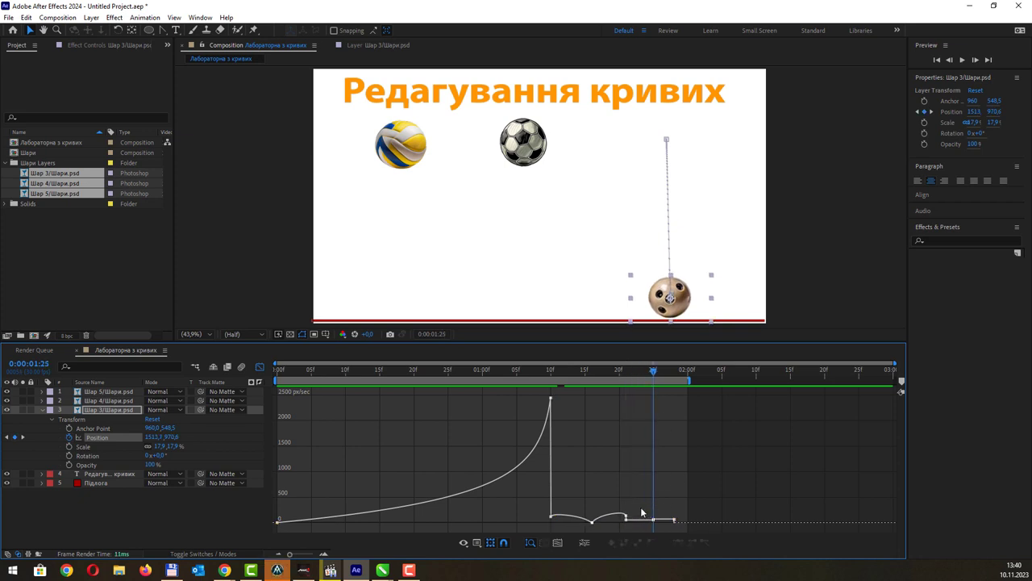
left_click_drag(615, 508, 691, 531)
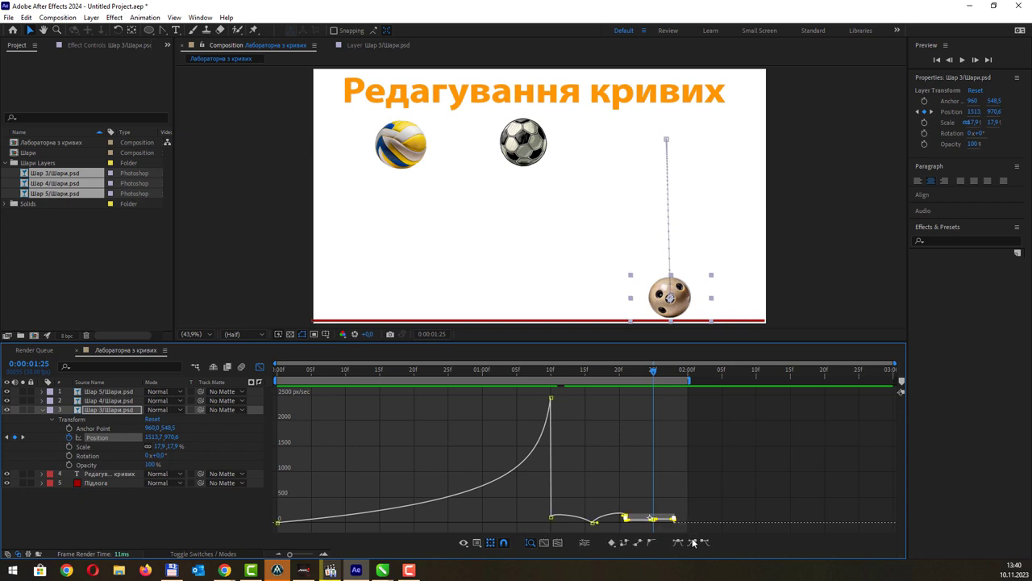
left_click(678, 542)
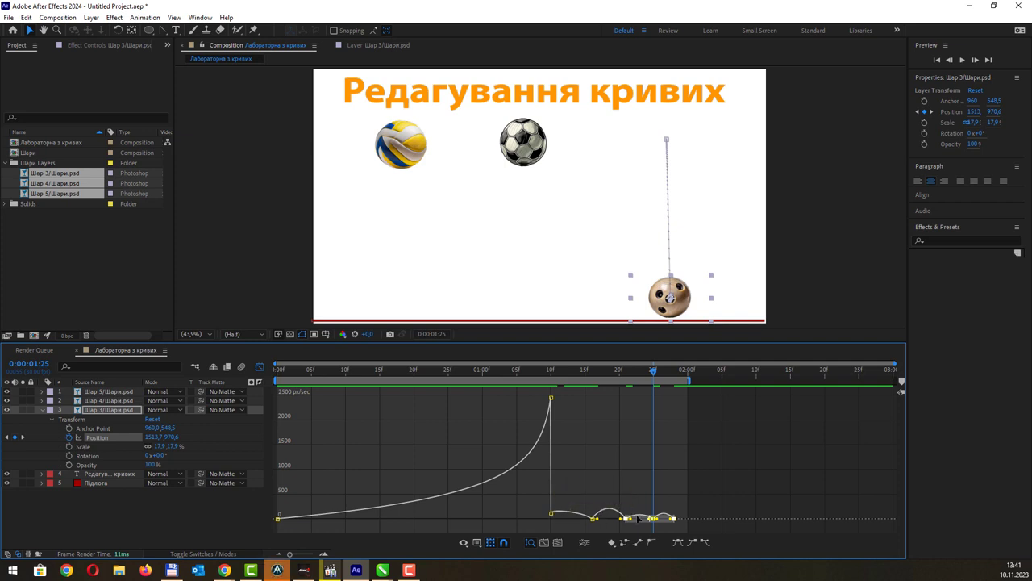
Adjust the impact keyframe's speed handle so the fall peaks near 2300 px/sec, then preview
left_click(551, 510)
left_click_drag(552, 510, 554, 523)
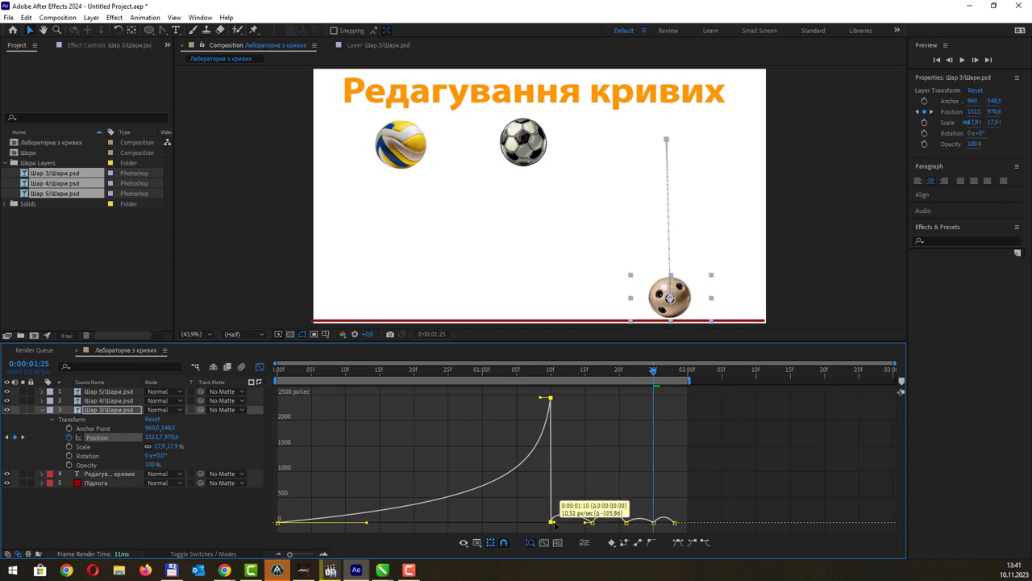
left_click(571, 517)
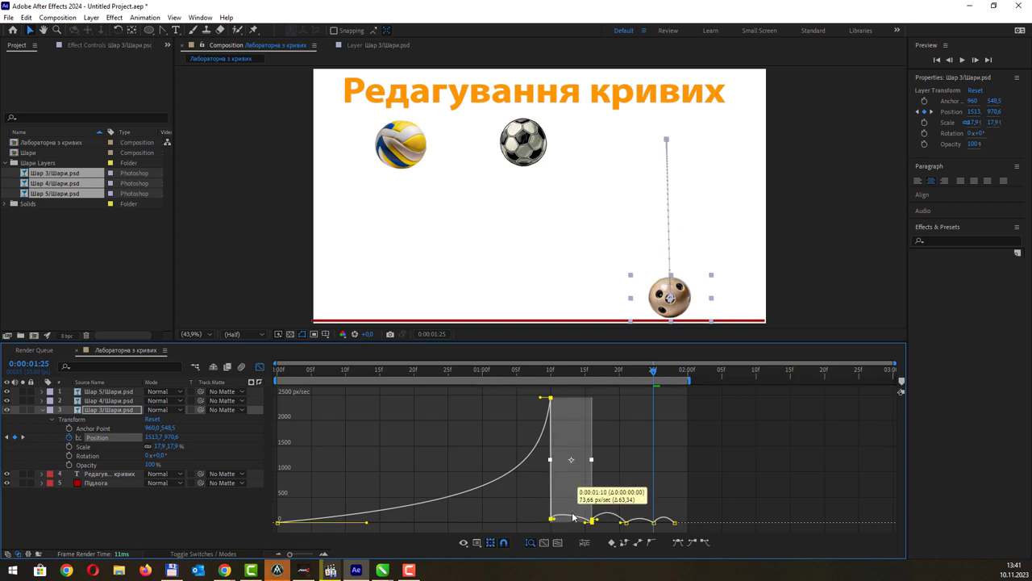
left_click(613, 517)
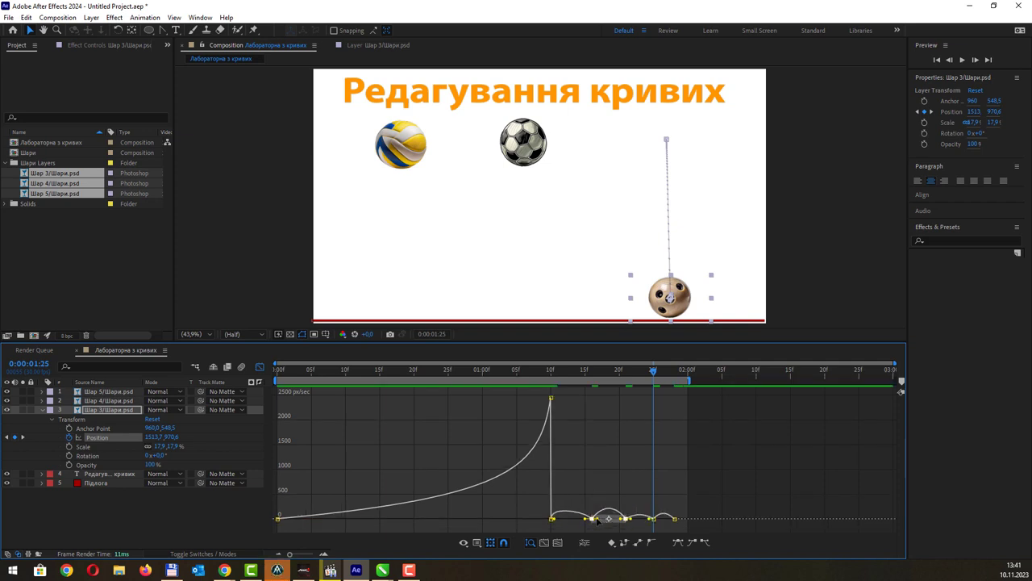
left_click_drag(598, 521, 597, 520)
key("space")
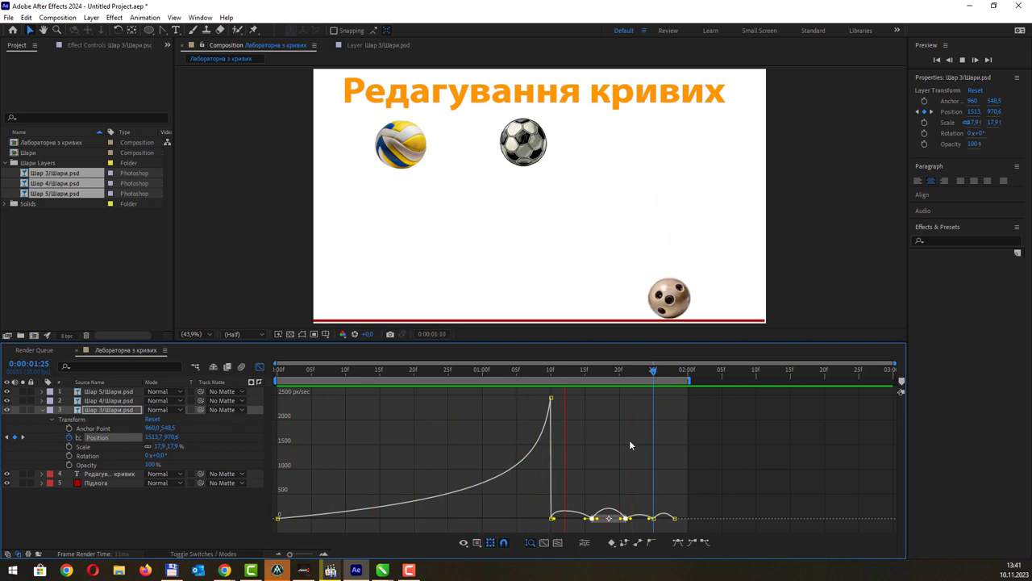
key("space")
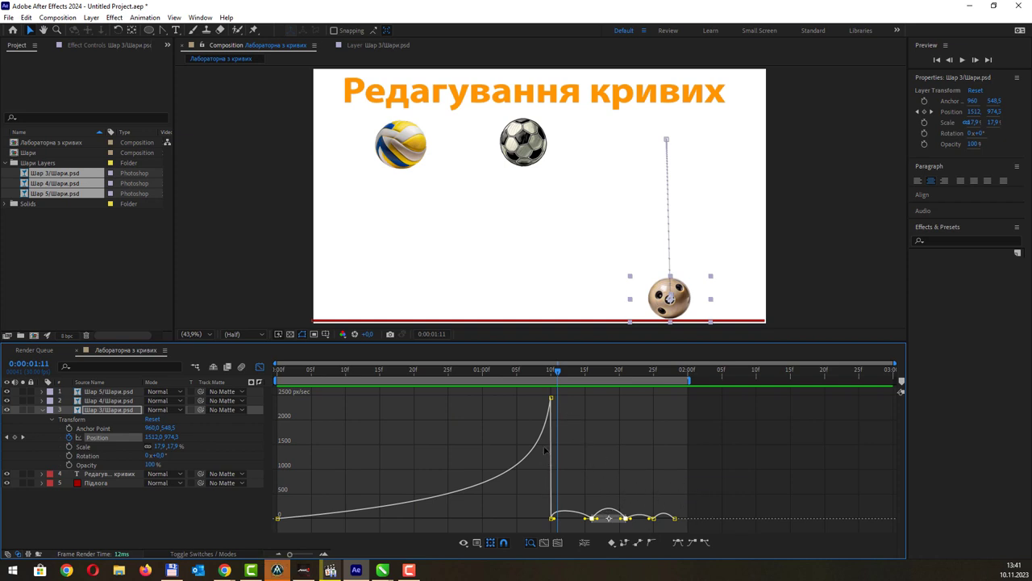
Leave the Graph Editor, drag Шар 5 below Шар 4, and solo the soccer ball with its properties expanded
left_click(260, 367)
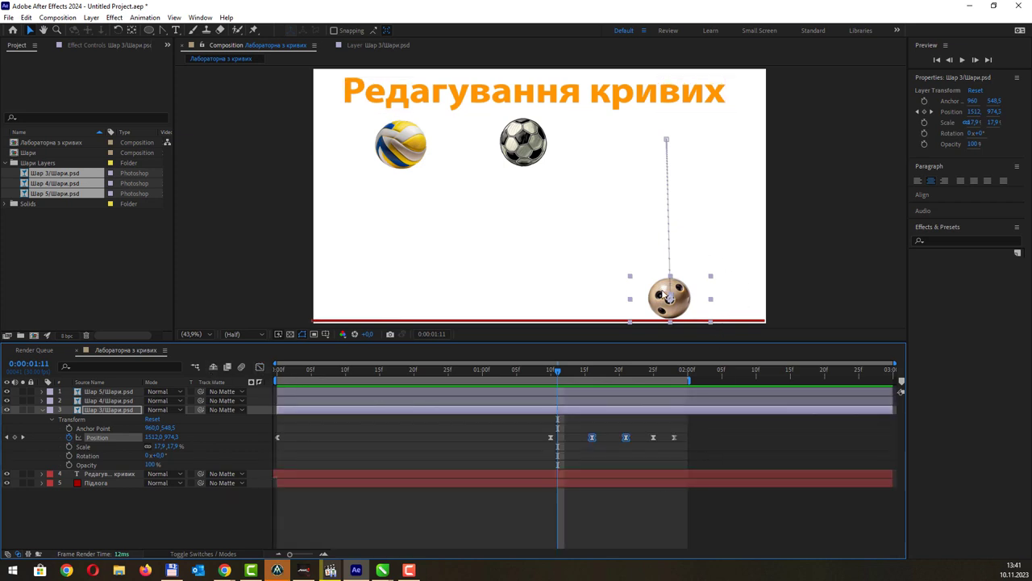
left_click(42, 410)
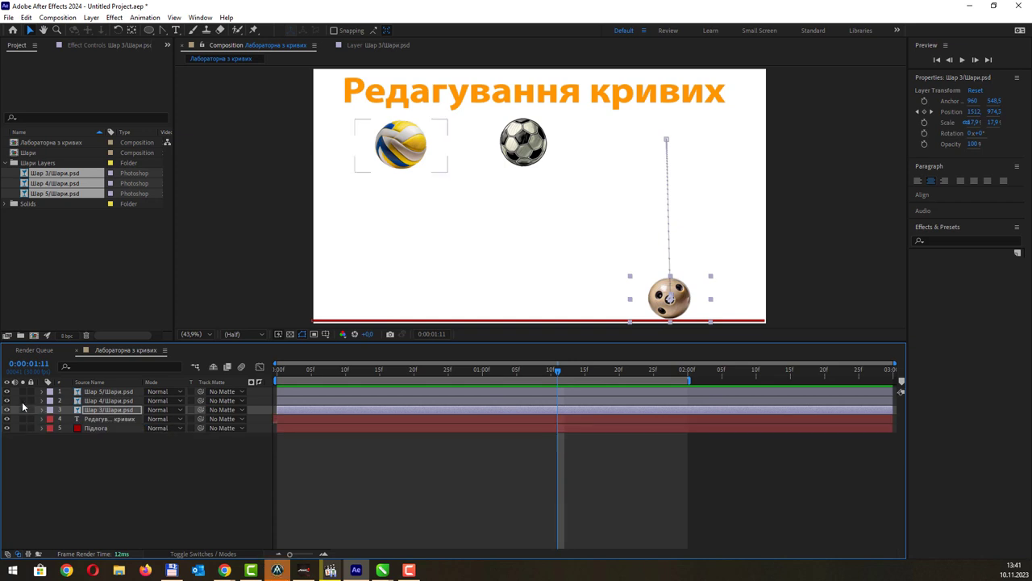
left_click(23, 400)
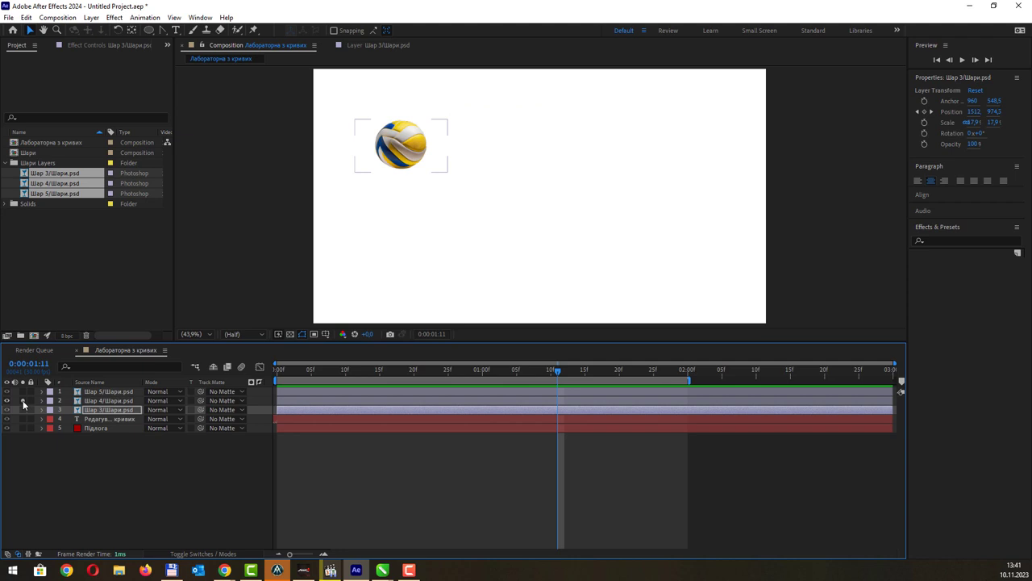
left_click(23, 401)
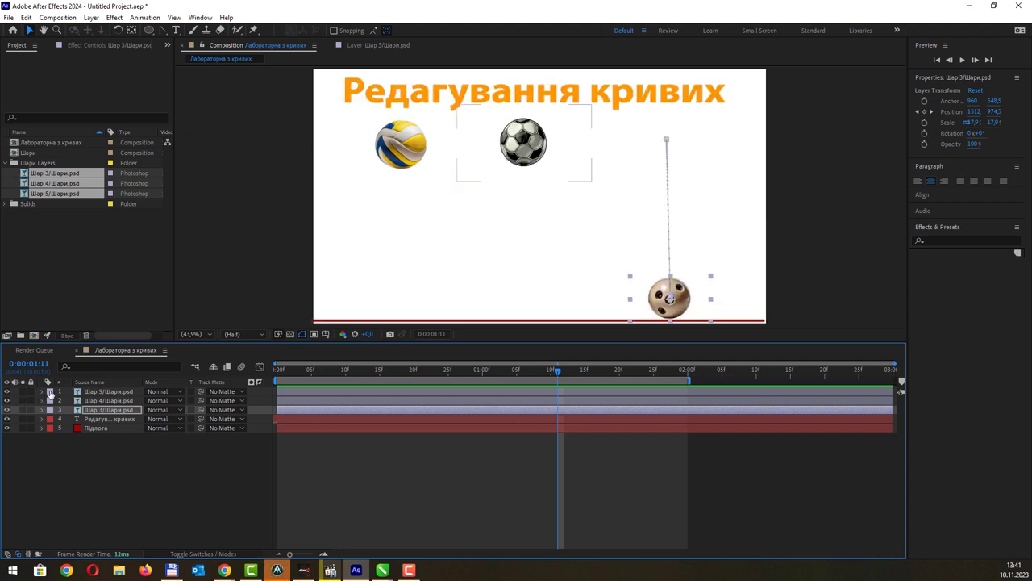
left_click(100, 393)
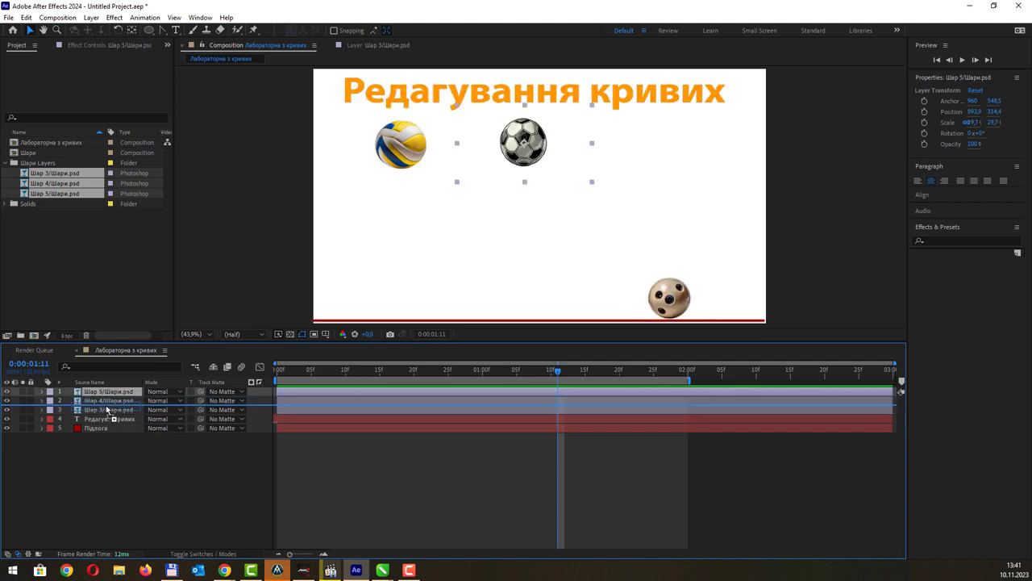
left_click_drag(109, 392, 109, 405)
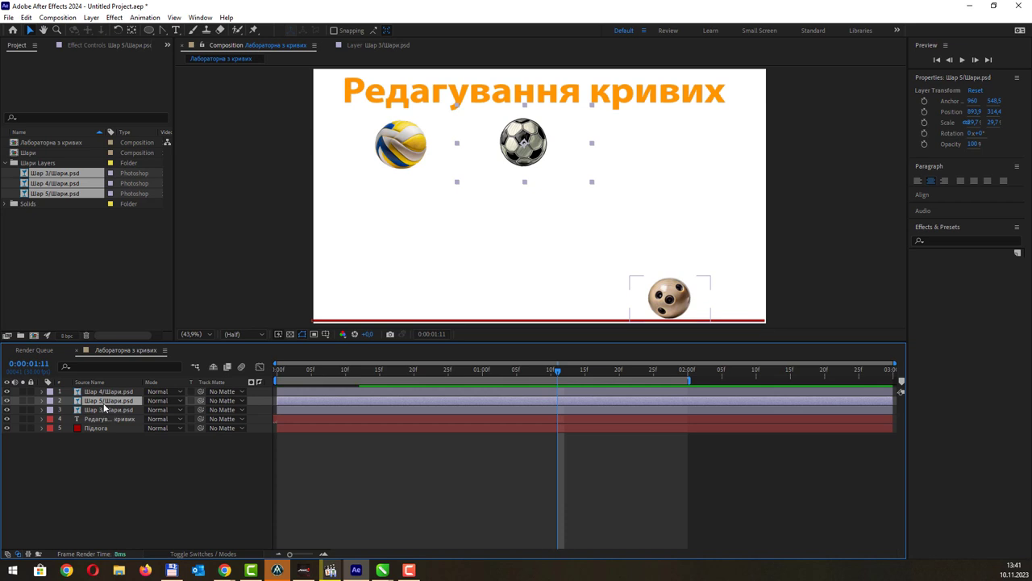
left_click(22, 401)
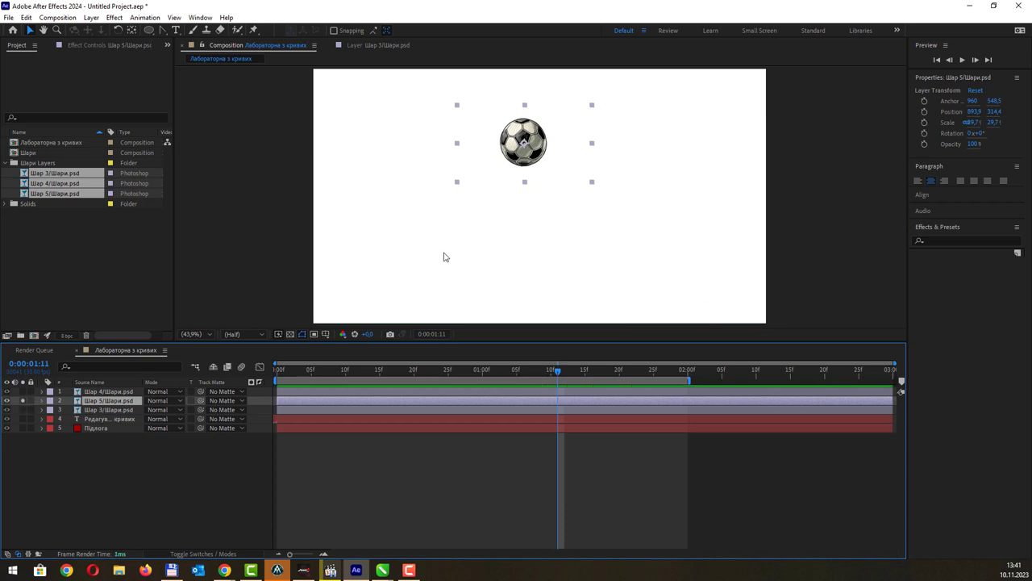
left_click(41, 401)
Key the soccer ball's Position at 0:00 and drop it onto the floor at 1:00
left_click(52, 411)
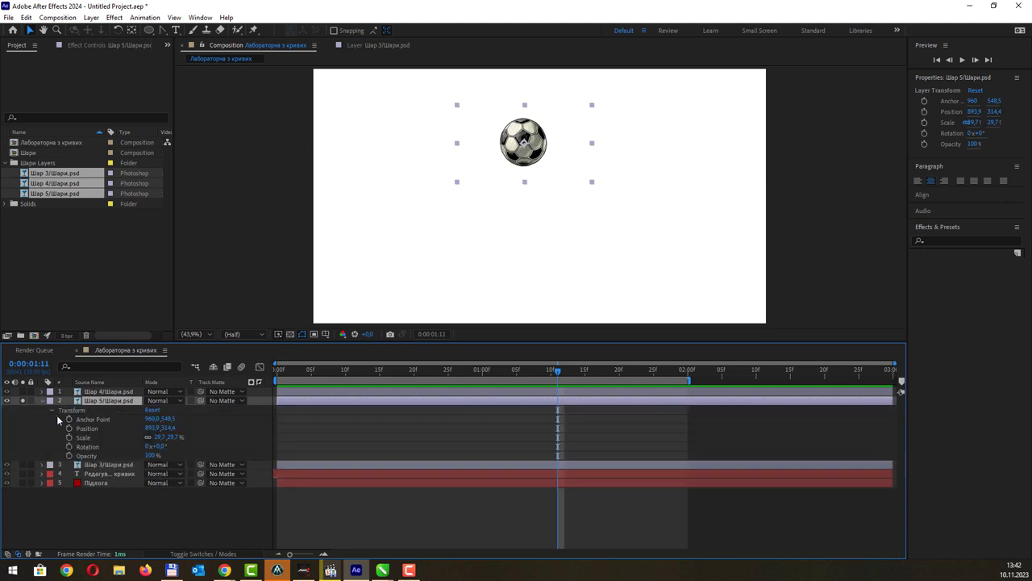
left_click_drag(556, 370, 550, 370)
left_click_drag(421, 376, 277, 376)
left_click(69, 429)
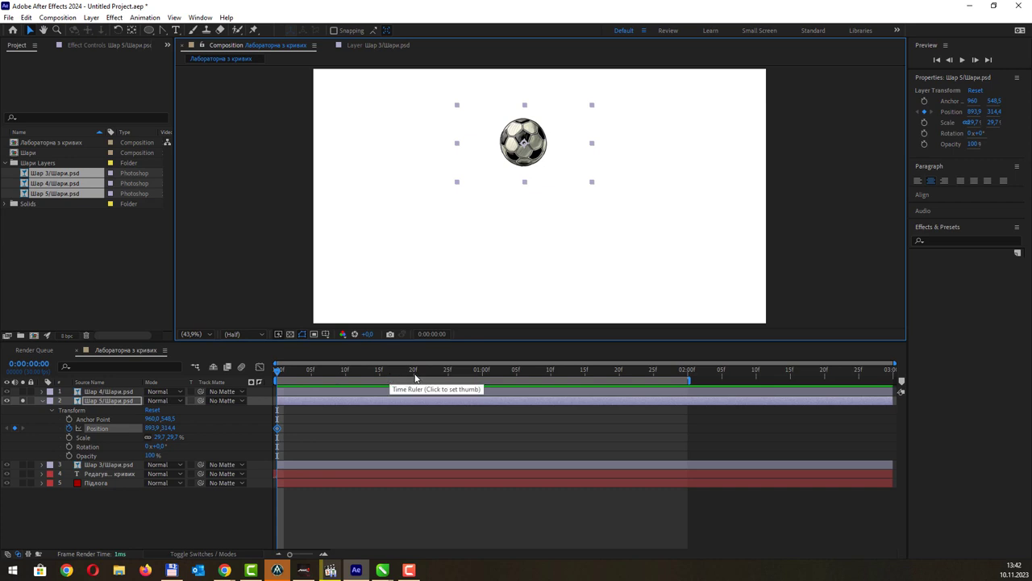
left_click(483, 372)
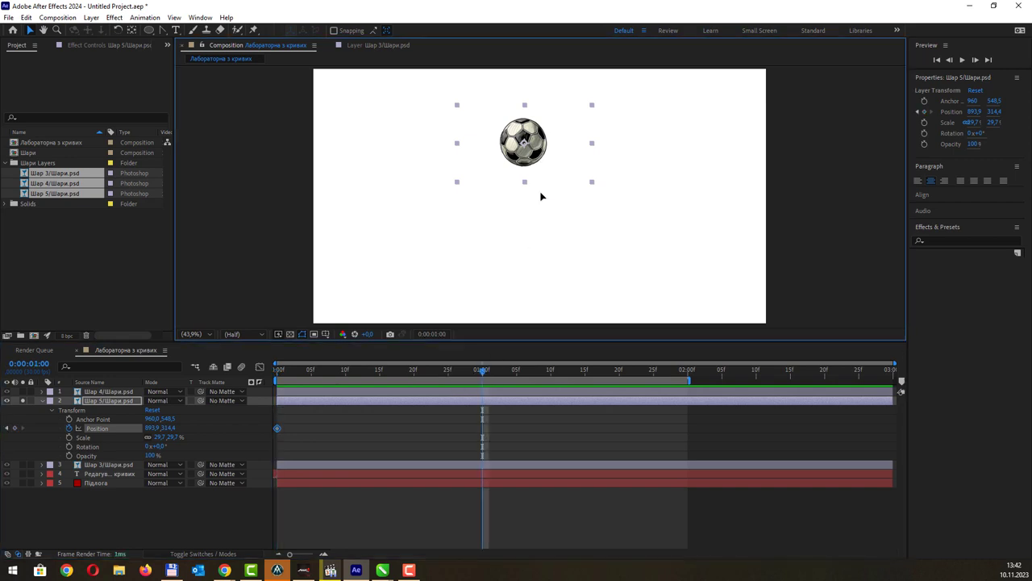
left_click_drag(533, 141, 533, 299)
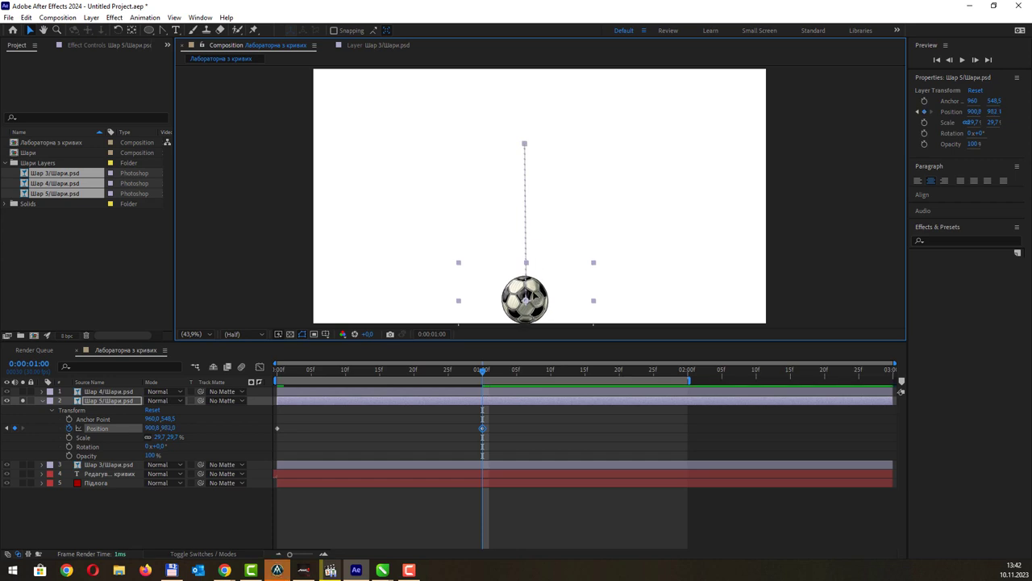
left_click_drag(532, 295, 532, 294)
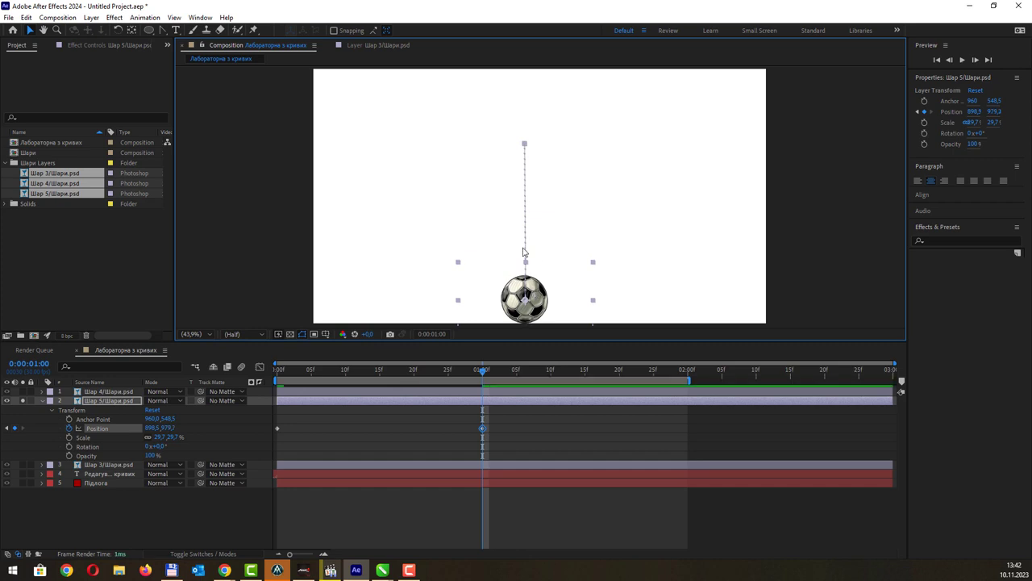
Move the soccer ball's anchor point to its base with the Pan Behind tool
left_click(131, 30)
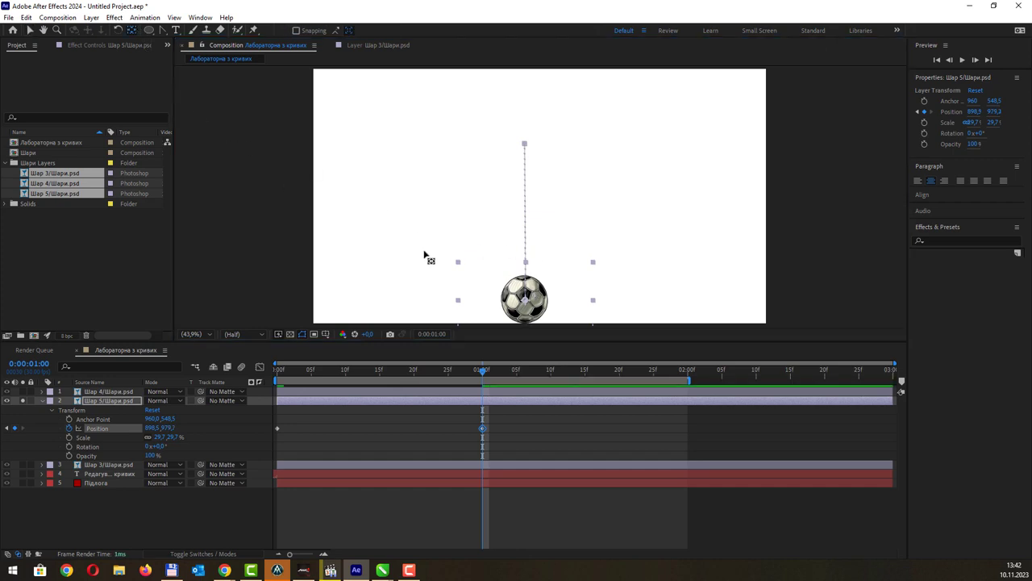
left_click_drag(528, 304, 525, 322)
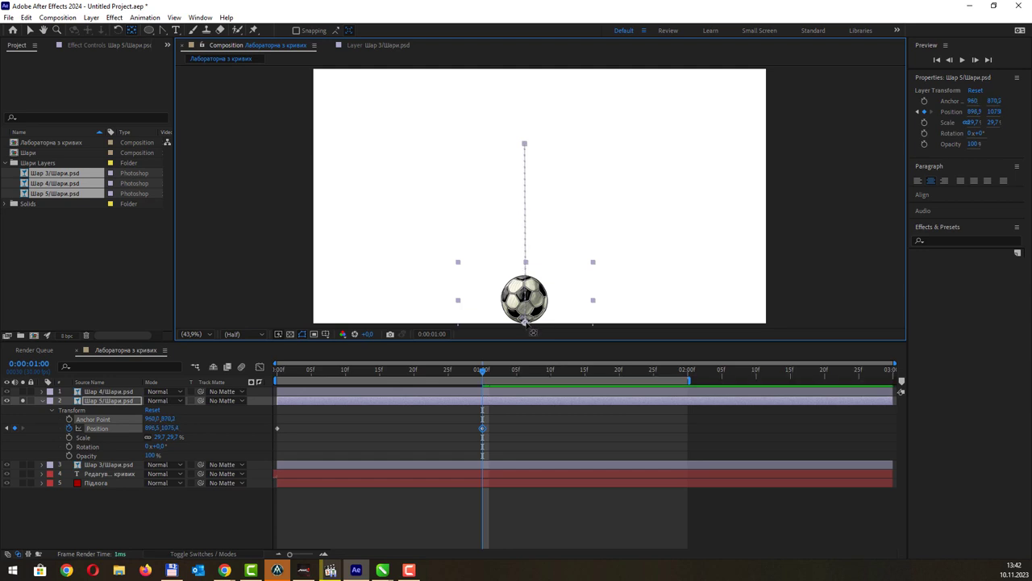
left_click_drag(523, 321, 518, 325)
left_click(31, 30)
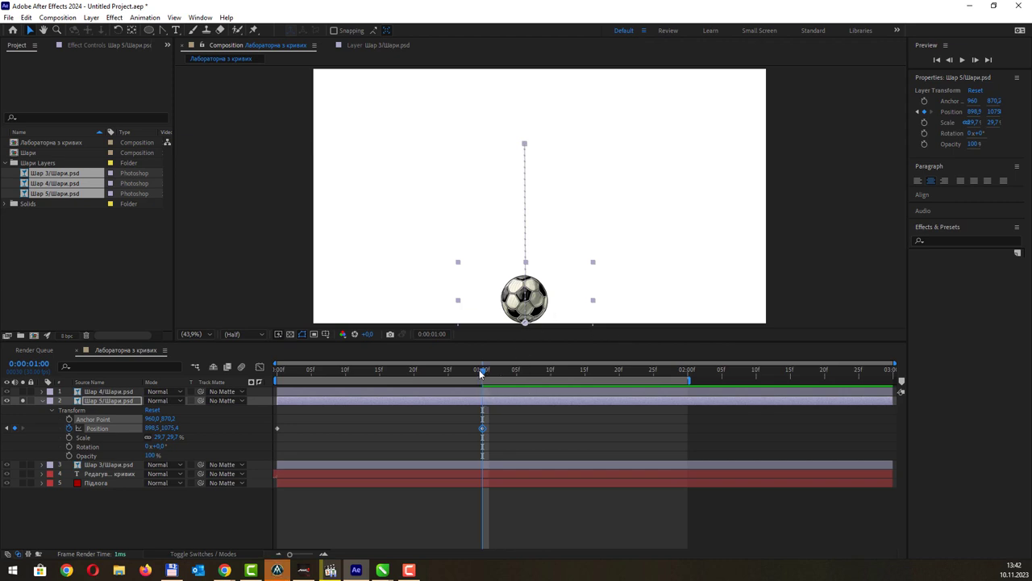
left_click_drag(480, 369, 524, 375)
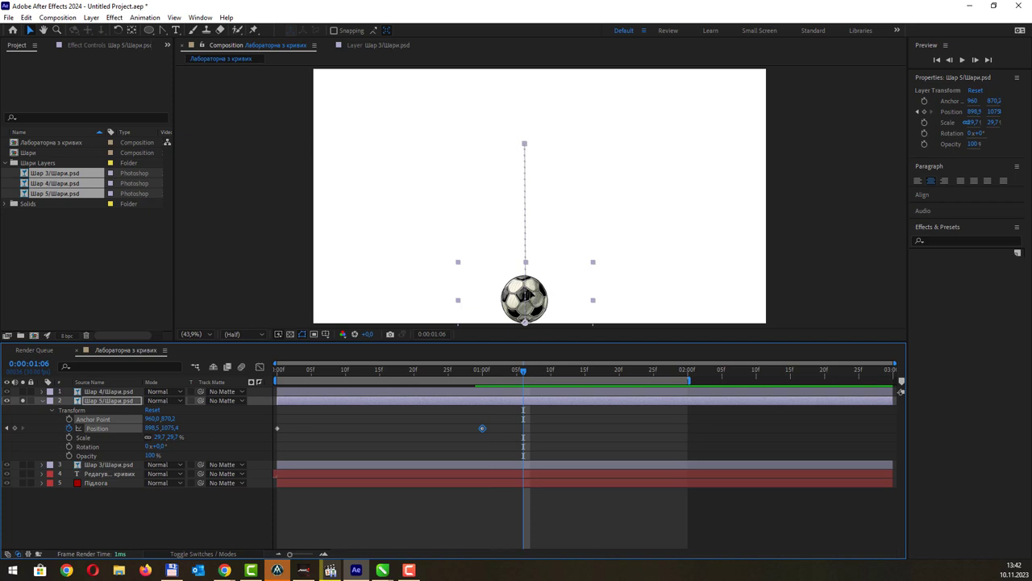
Lift the soccer ball for its first bounce at 1:06 and paste the floor keyframe at 1:11
left_click_drag(526, 295, 527, 251)
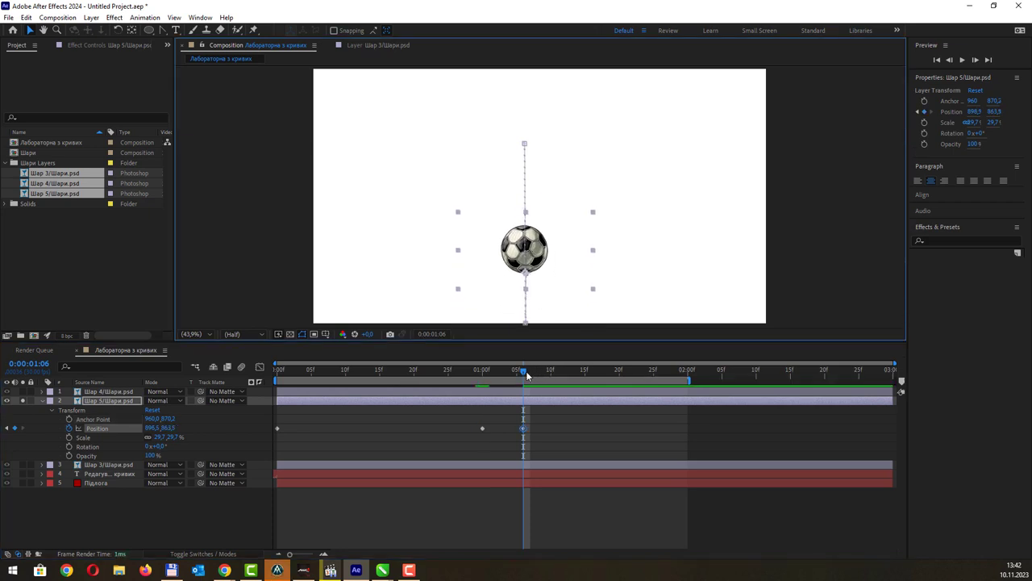
left_click_drag(528, 373, 556, 374)
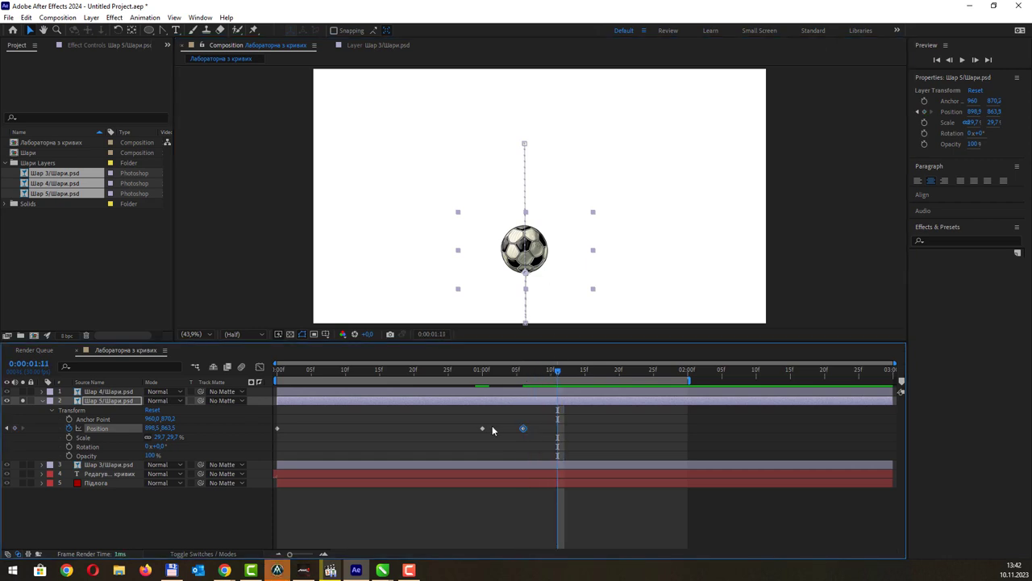
left_click_drag(493, 422, 477, 440)
key("ctrl+c")
key("ctrl+v")
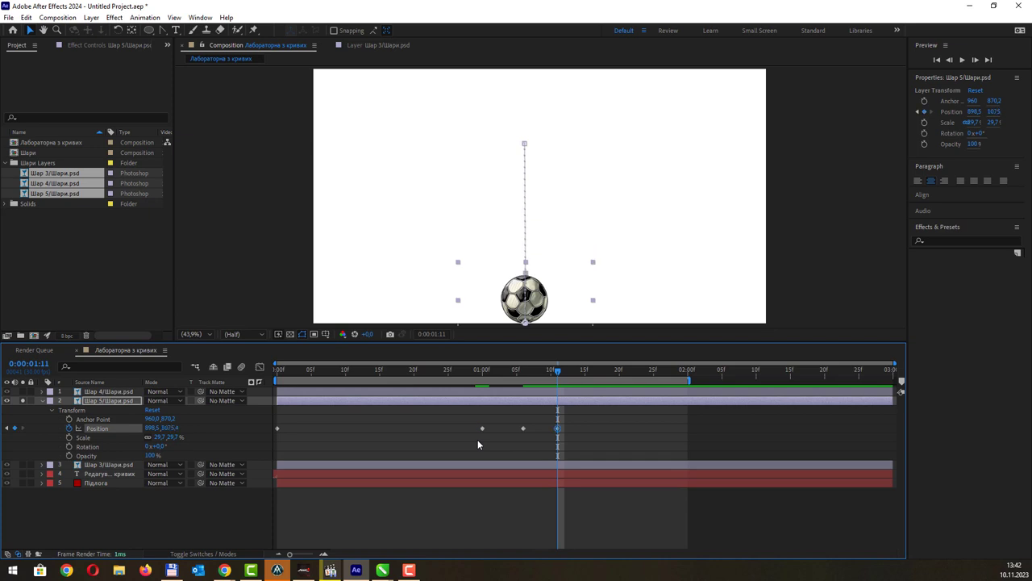
Raise the ball for a smaller second bounce at 1:15 and paste the floor keyframe after it
left_click_drag(560, 370, 578, 370)
left_click(582, 370)
left_click_drag(532, 293, 534, 270)
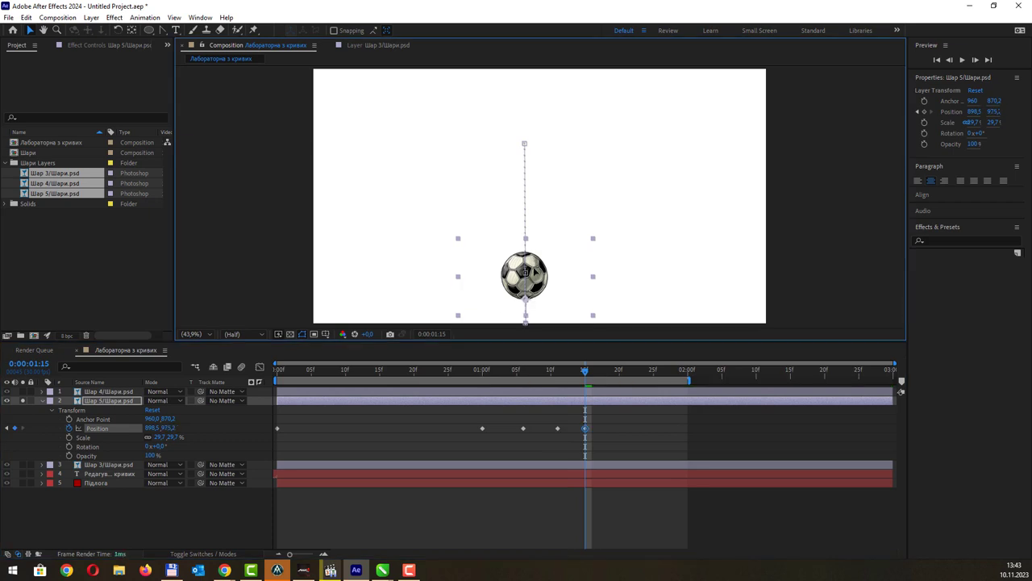
left_click_drag(587, 373, 529, 376)
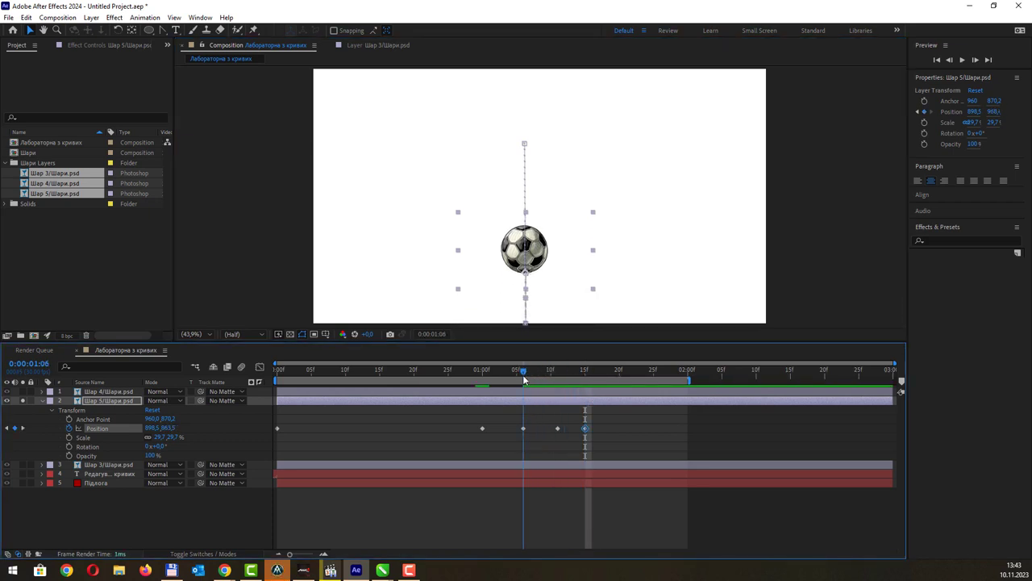
left_click_drag(529, 376, 608, 388)
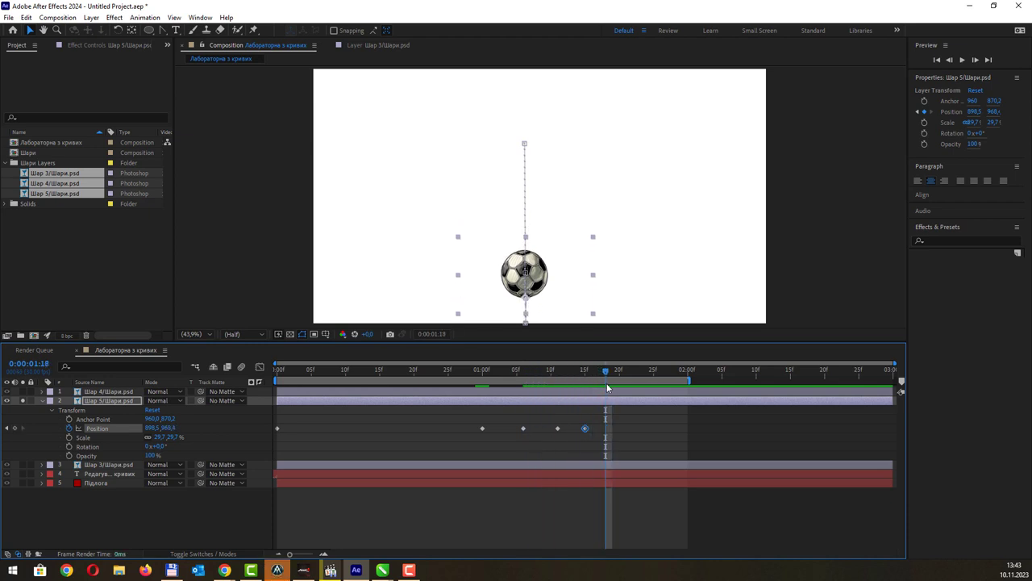
left_click(483, 427)
key("ctrl+v")
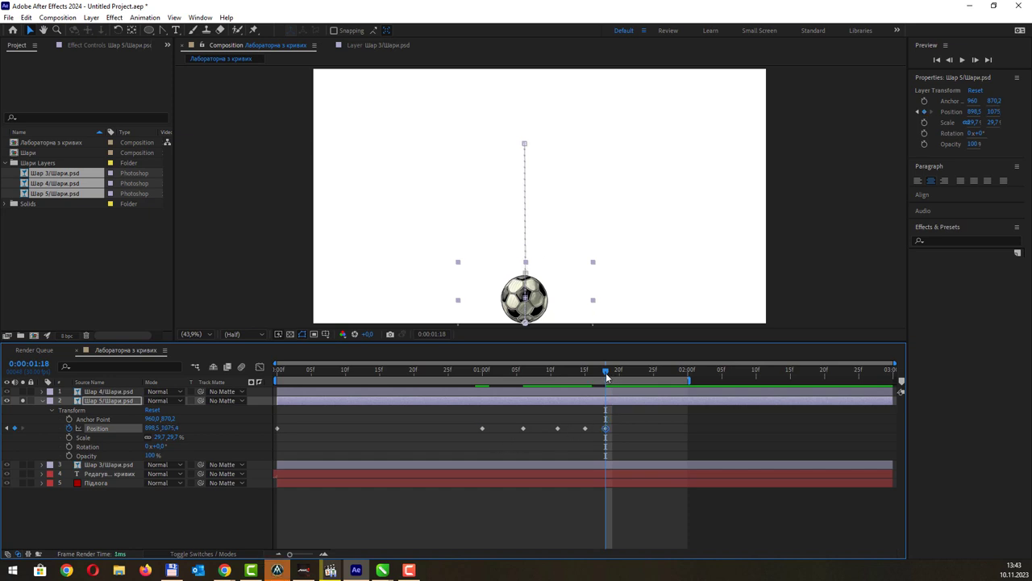
Add a small third bounce at 1:20, land the ball on the floor at 1:22, and preview
left_click_drag(607, 377, 621, 376)
left_click_drag(537, 296, 544, 295)
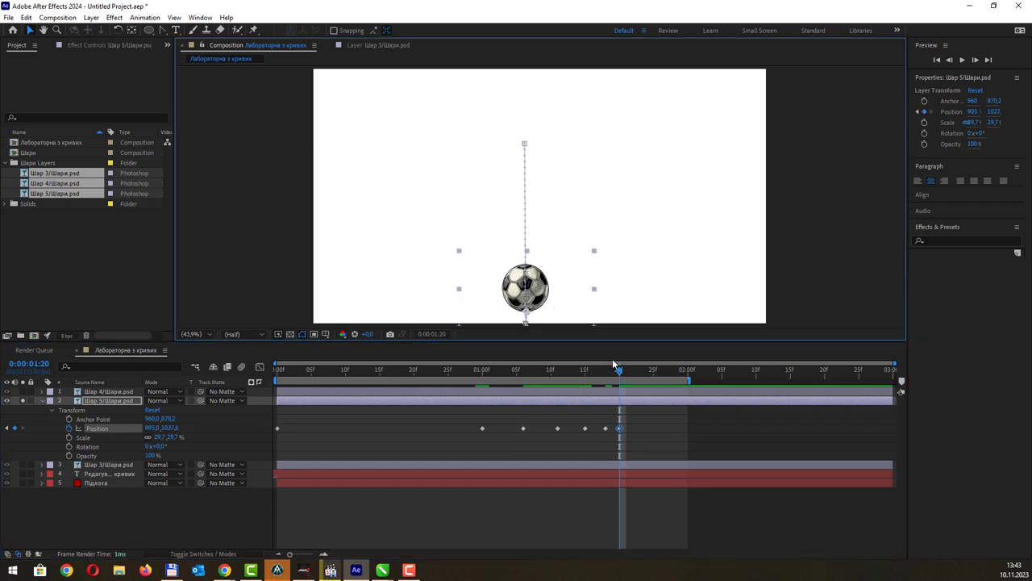
left_click_drag(620, 374, 633, 376)
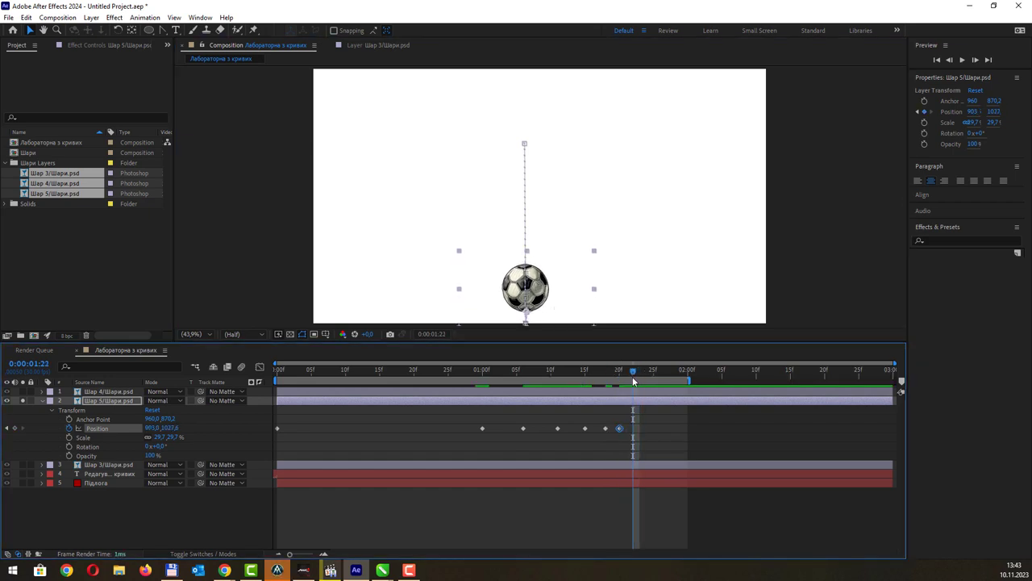
left_click_drag(490, 421, 474, 442)
key("ctrl+c")
key("ctrl+v")
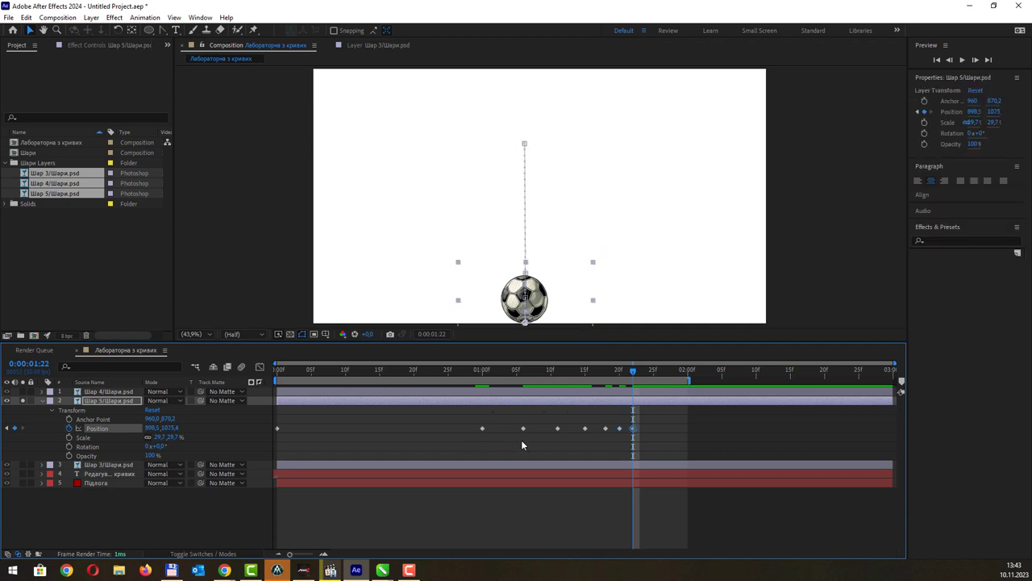
left_click_drag(636, 368, 261, 396)
key("Home")
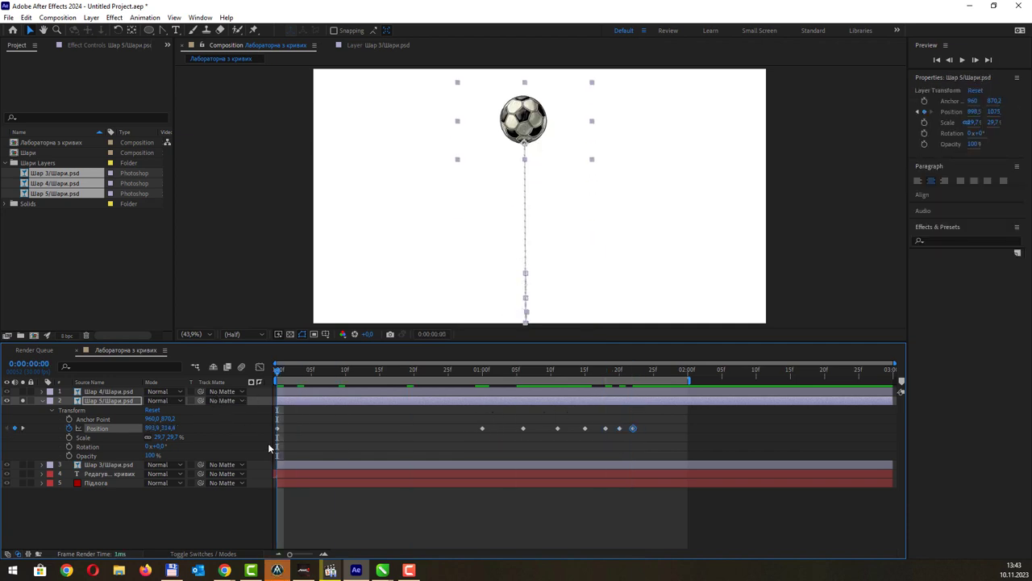
key("space")
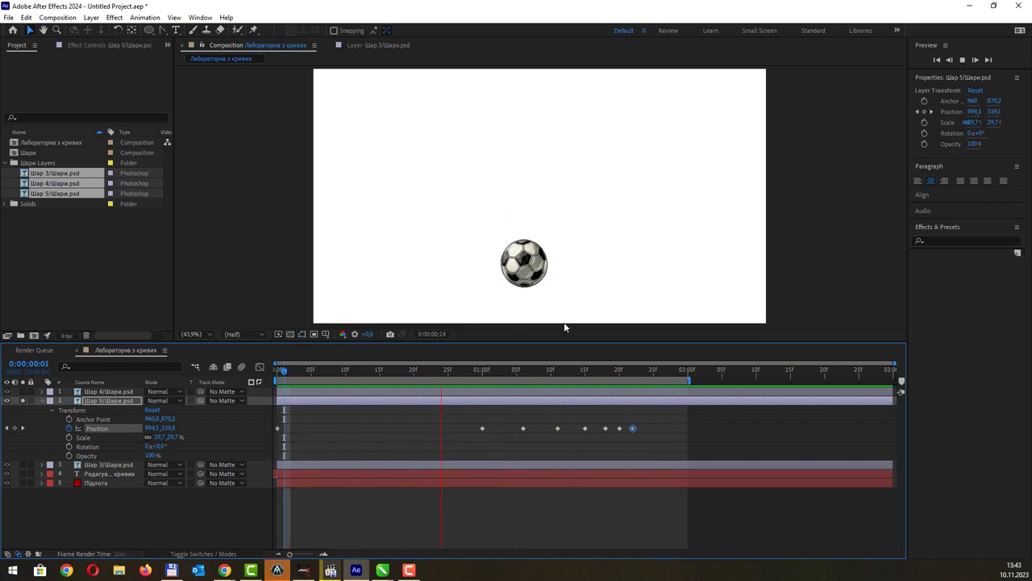
key("space")
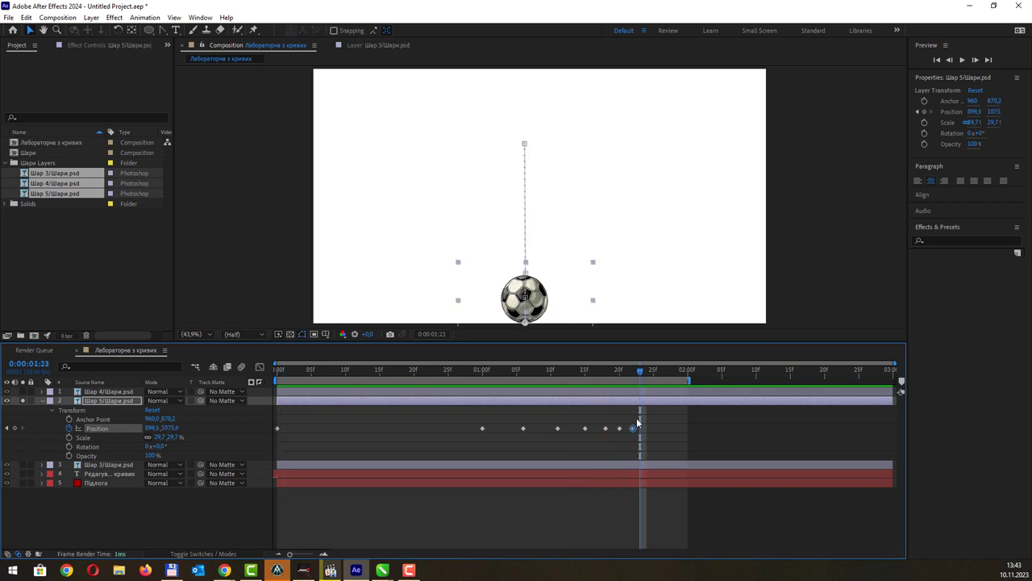
Shift the last bounce Position keyframes one frame later and preview from the start
left_click(650, 440)
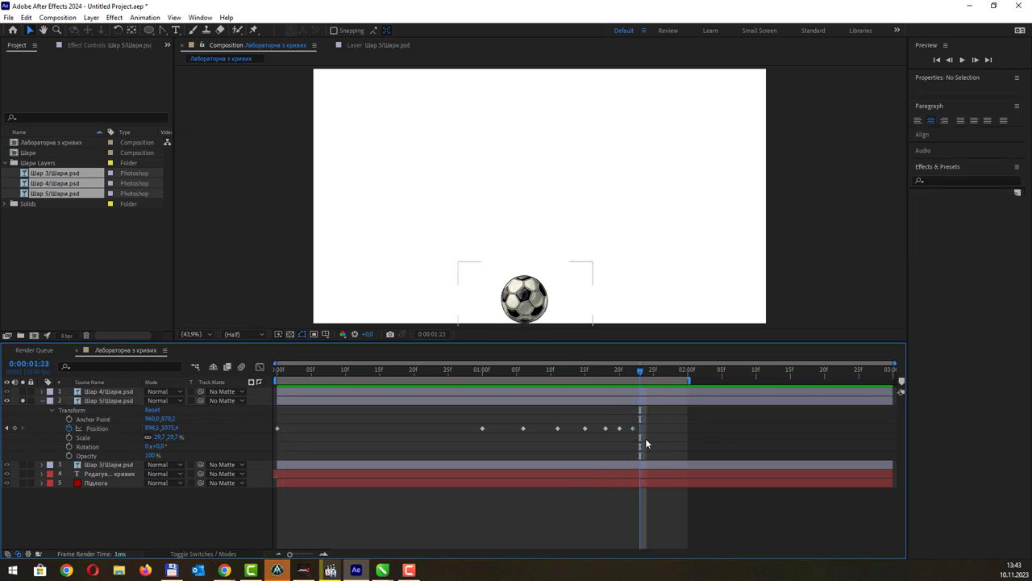
left_click_drag(645, 437, 632, 430)
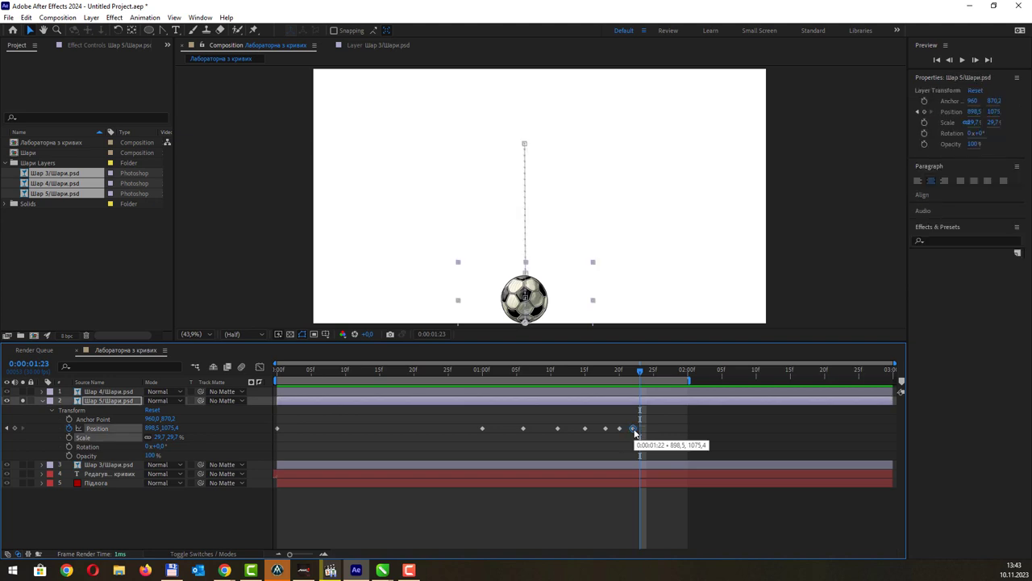
left_click(620, 428, "shift")
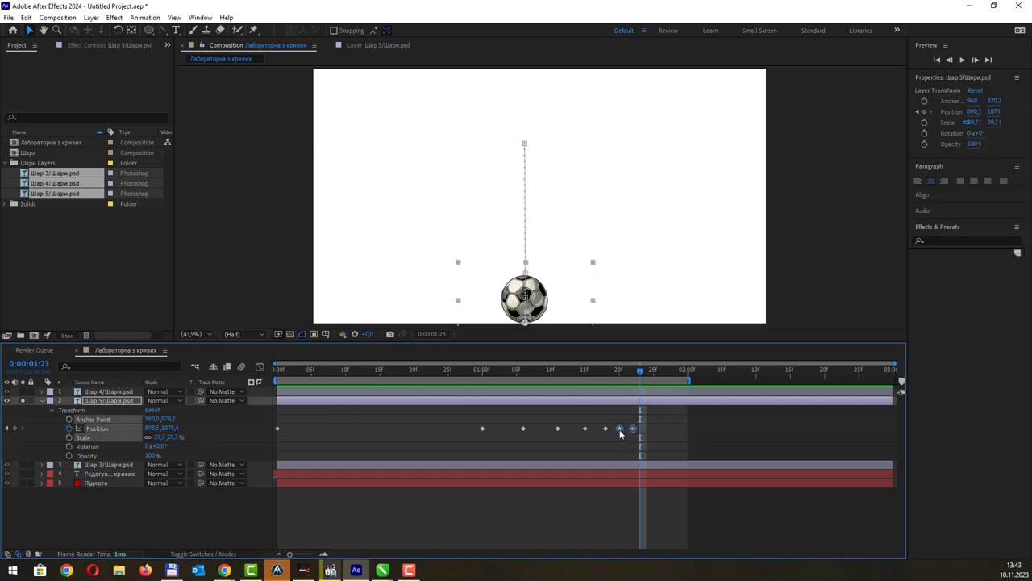
mouse_move(620, 428)
left_mouse_down()
mouse_move(646, 429)
mouse_move(601, 424)
mouse_move(615, 433)
mouse_move(667, 414)
left_mouse_up()
left_click(642, 433)
left_click(591, 441)
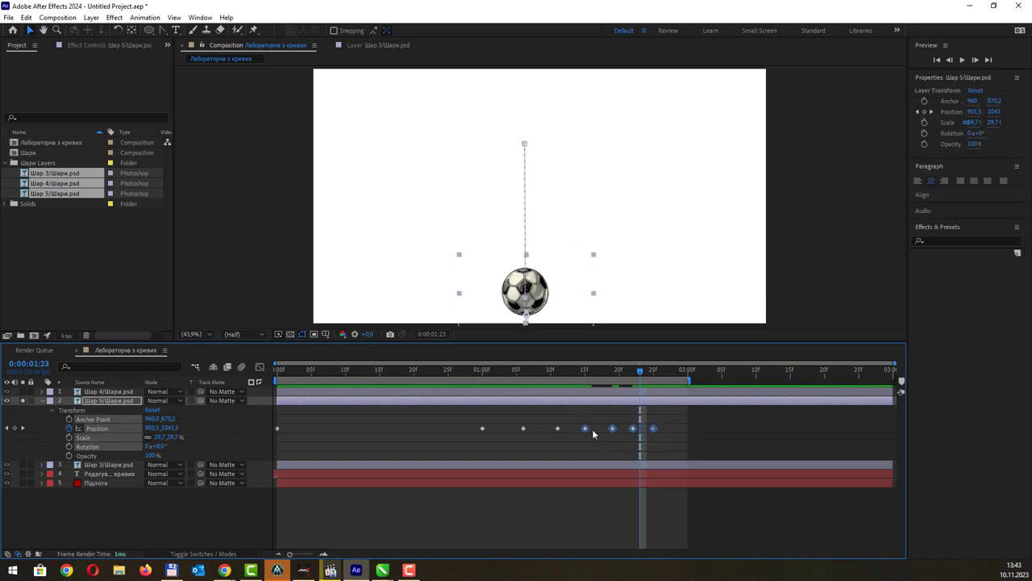
left_click_drag(585, 428, 593, 428)
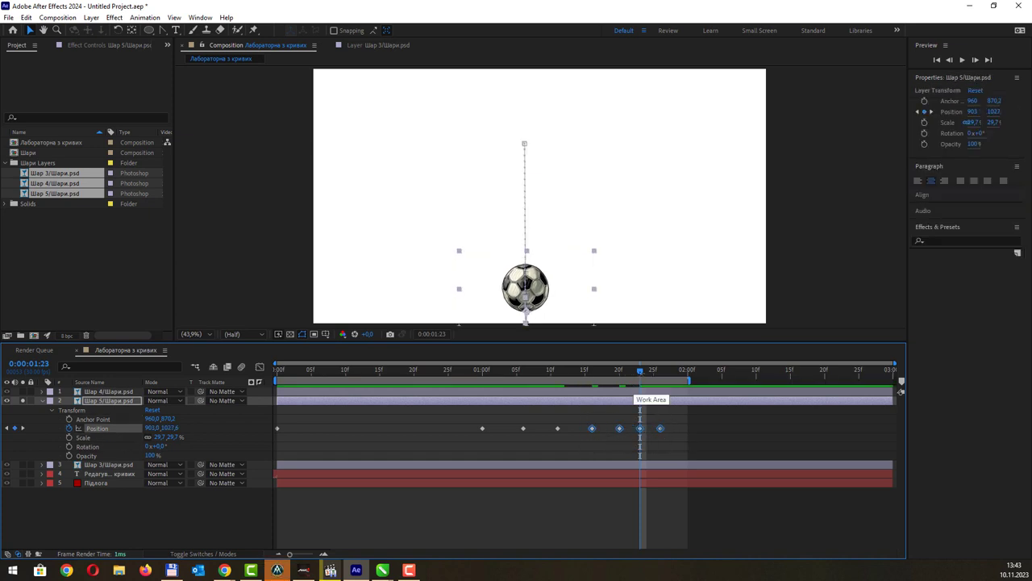
left_click_drag(641, 372, 366, 371)
left_click(276, 371)
key("space")
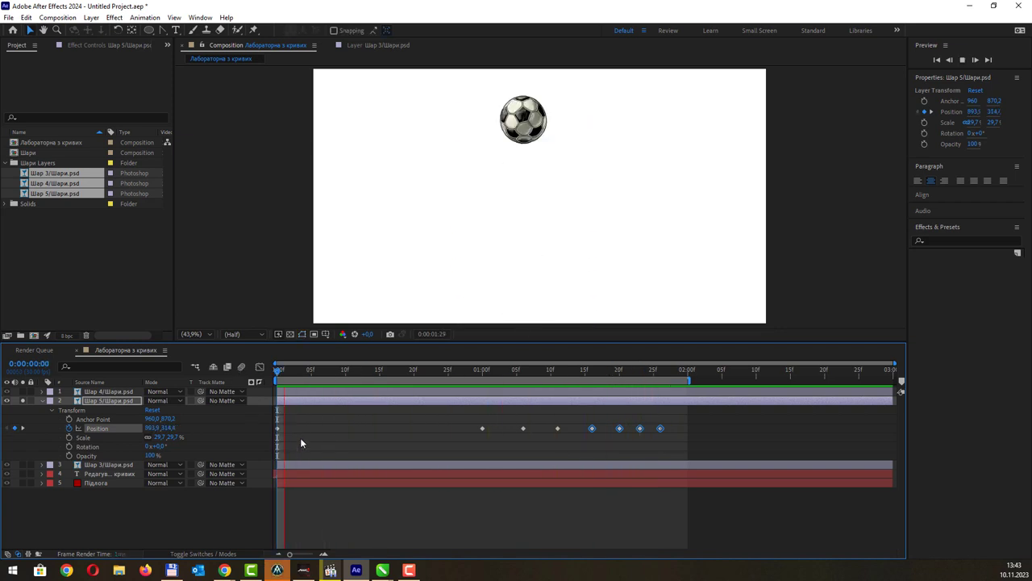
key("space")
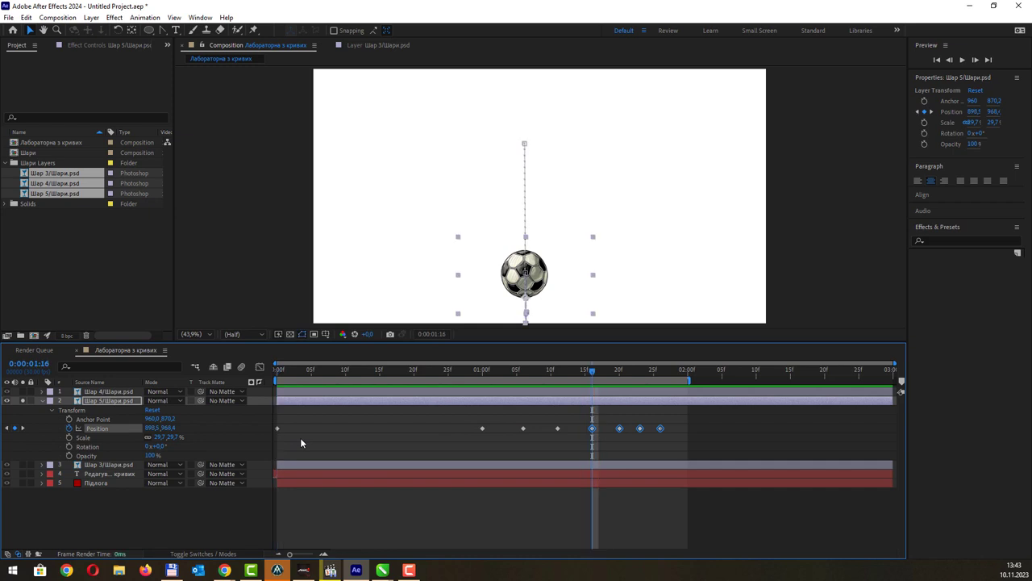
In the speed graph, ease out the soccer ball's first Position keyframe, Easy Ease the rest, then preview
left_click(258, 367)
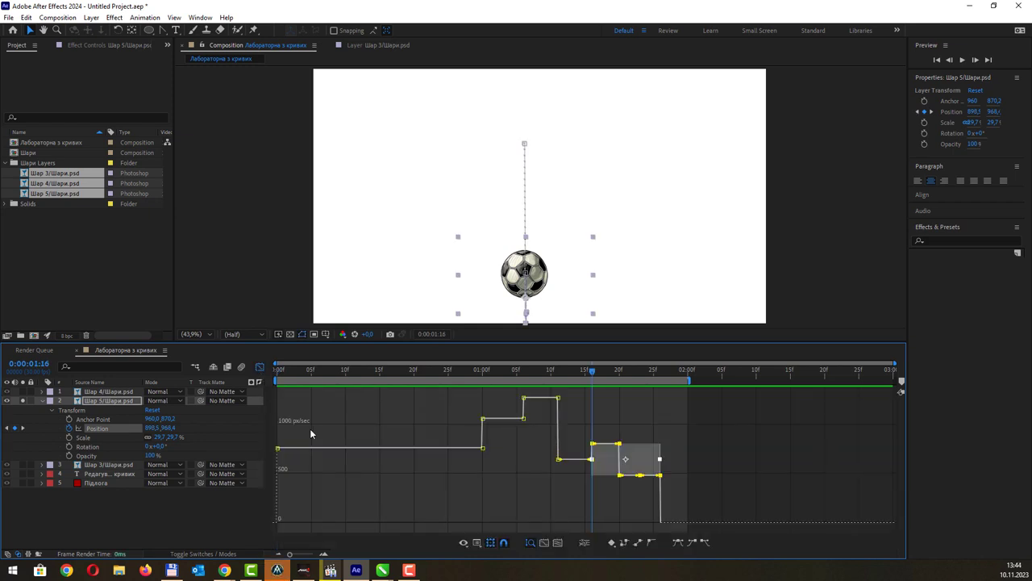
left_click_drag(311, 434, 271, 469)
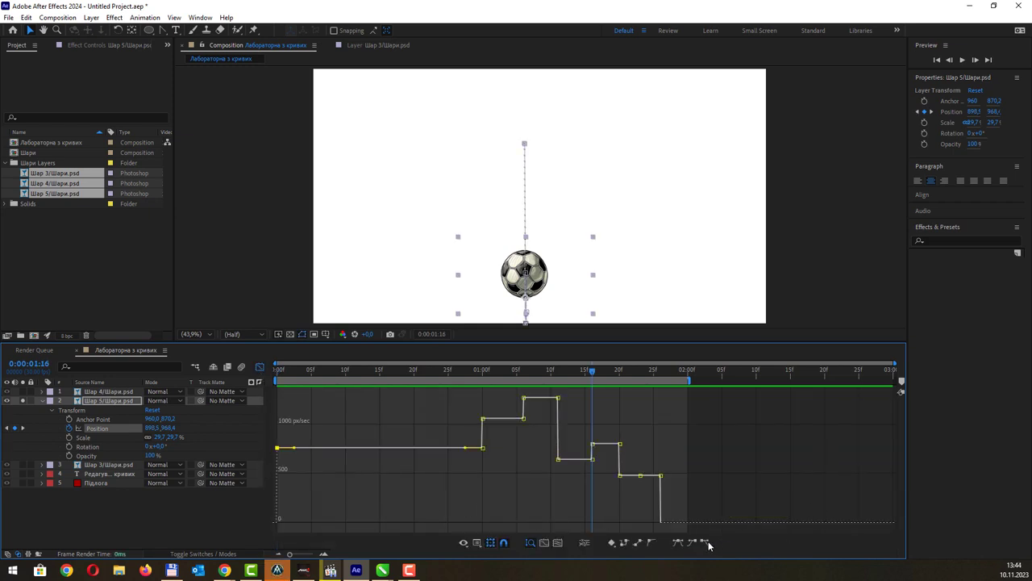
left_click(705, 541)
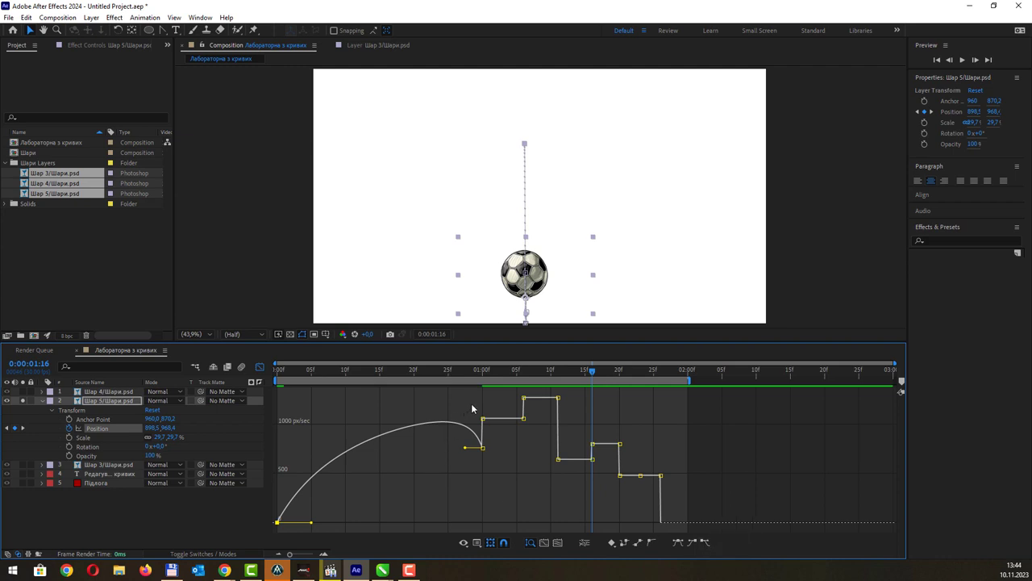
left_click_drag(677, 480, 507, 392)
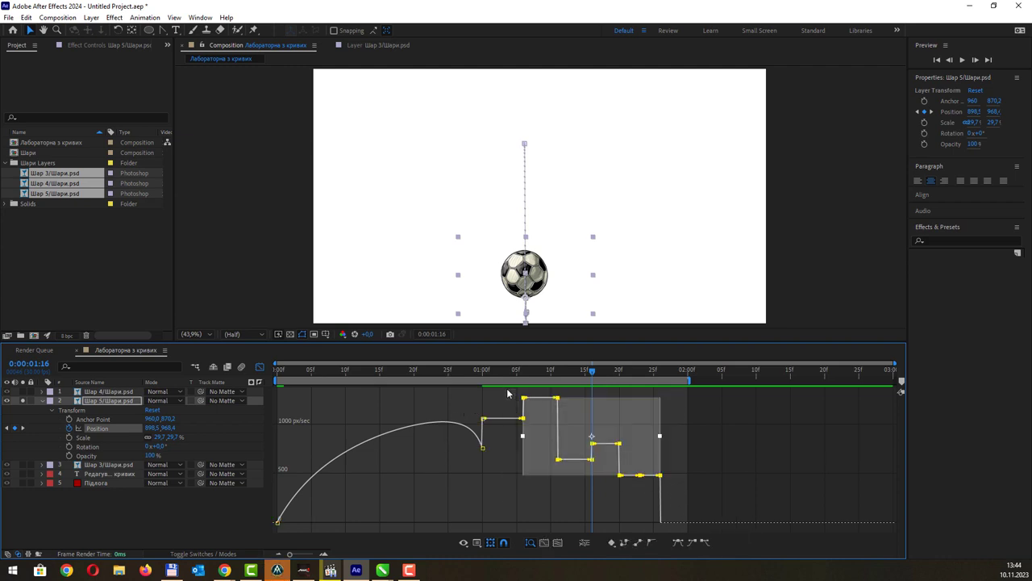
left_click(677, 541)
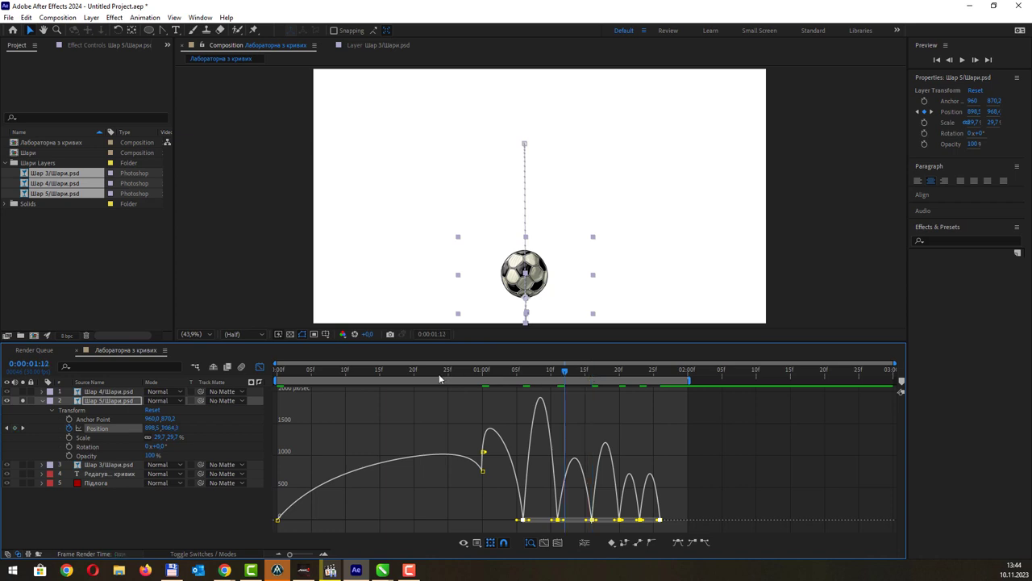
left_click_drag(591, 372, 277, 372)
key("space")
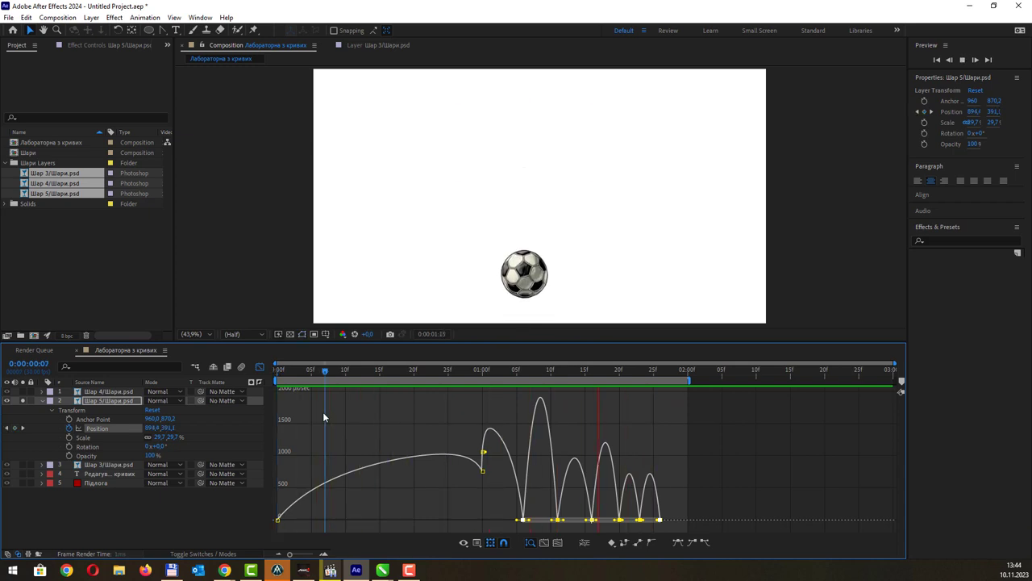
key("space")
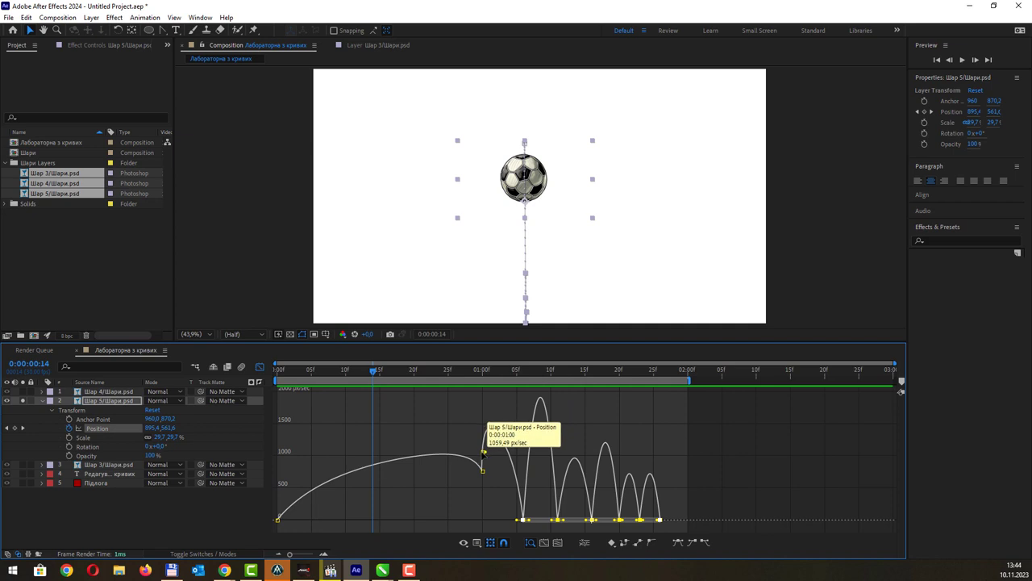
Move the first landing keyframe three frames later, from 1:00 to 1:03, and preview
mouse_move(484, 451)
left_mouse_down()
mouse_move(504, 431)
mouse_move(496, 421)
left_mouse_up()
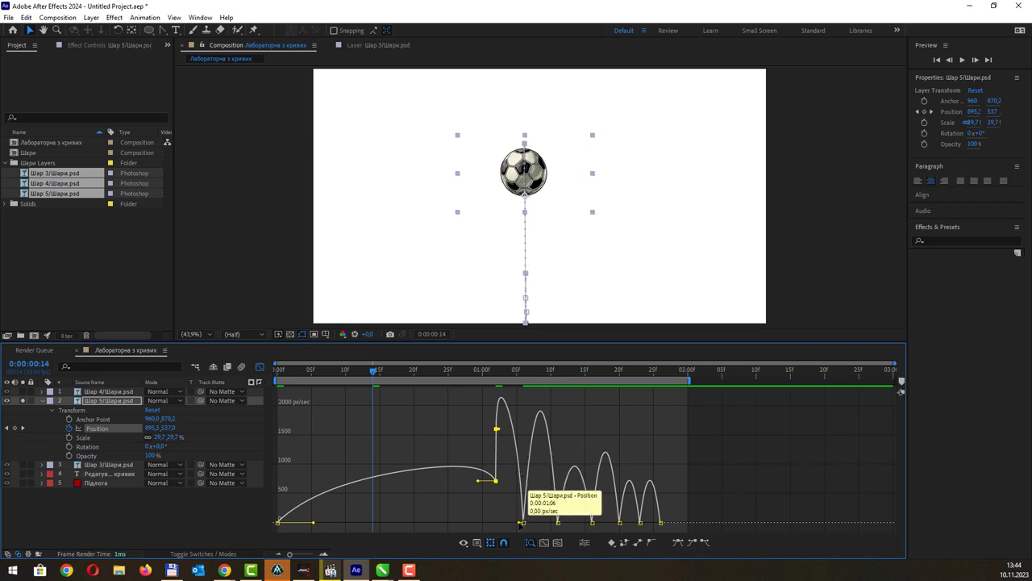
key("space")
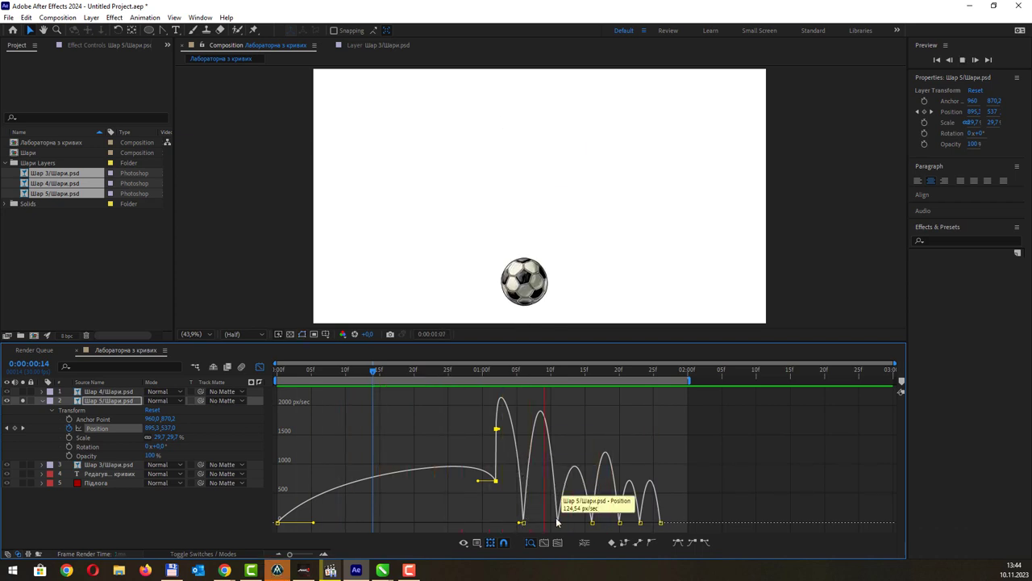
key("space")
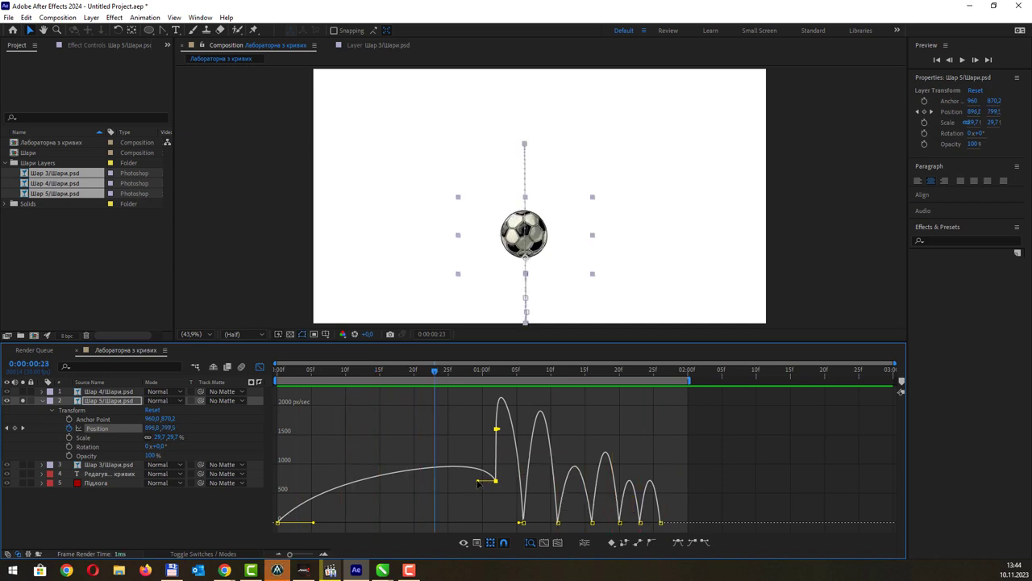
Raise the incoming speed into the first landing to about 1875 px/sec and preview
left_click_drag(479, 482, 476, 404)
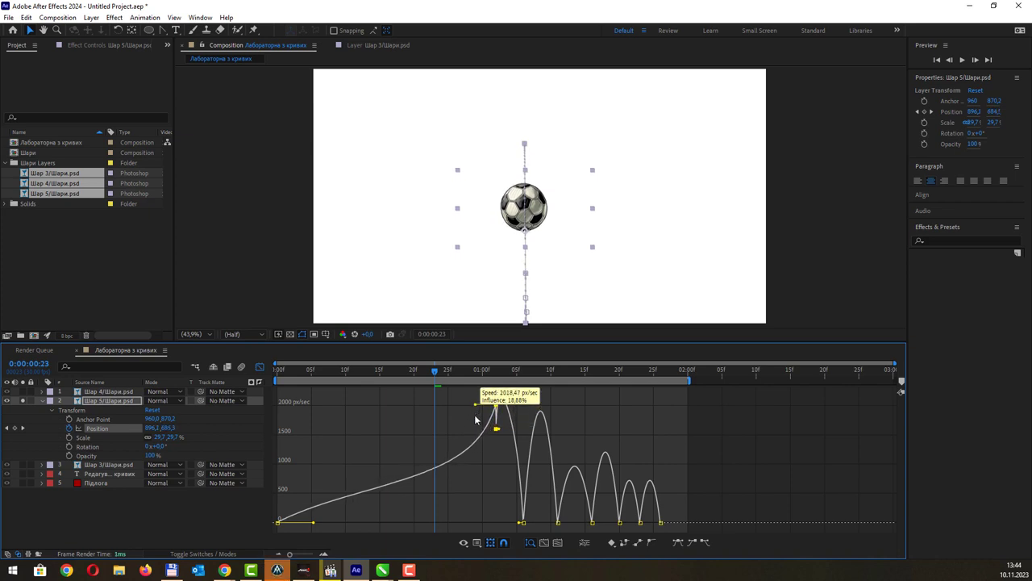
left_click_drag(475, 419, 475, 434)
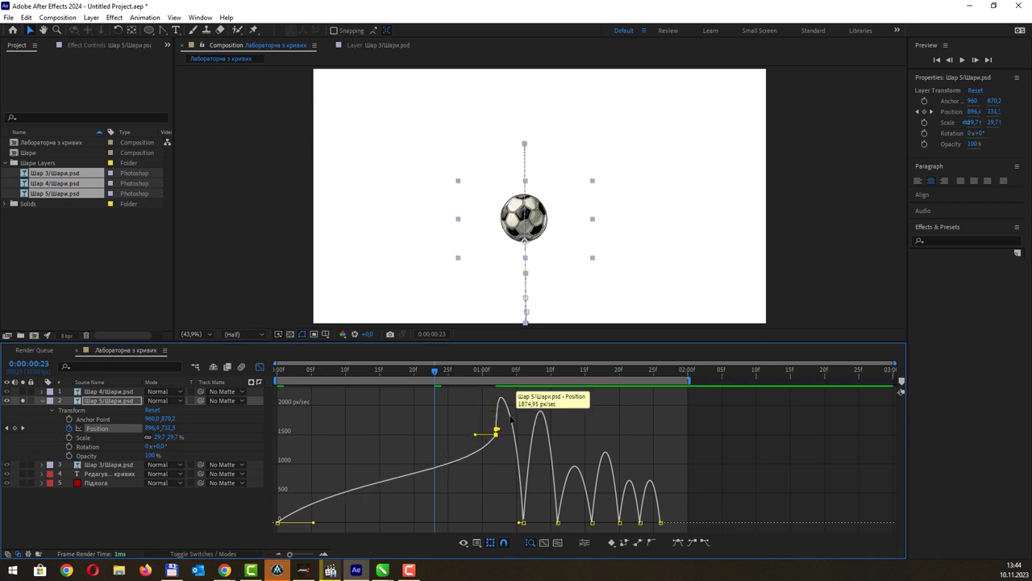
key("space")
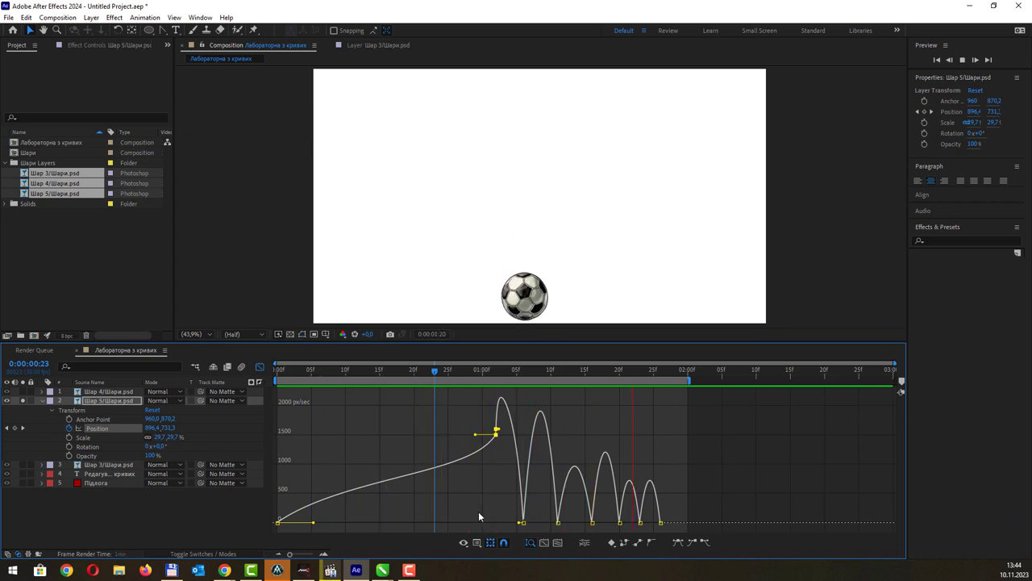
key("space")
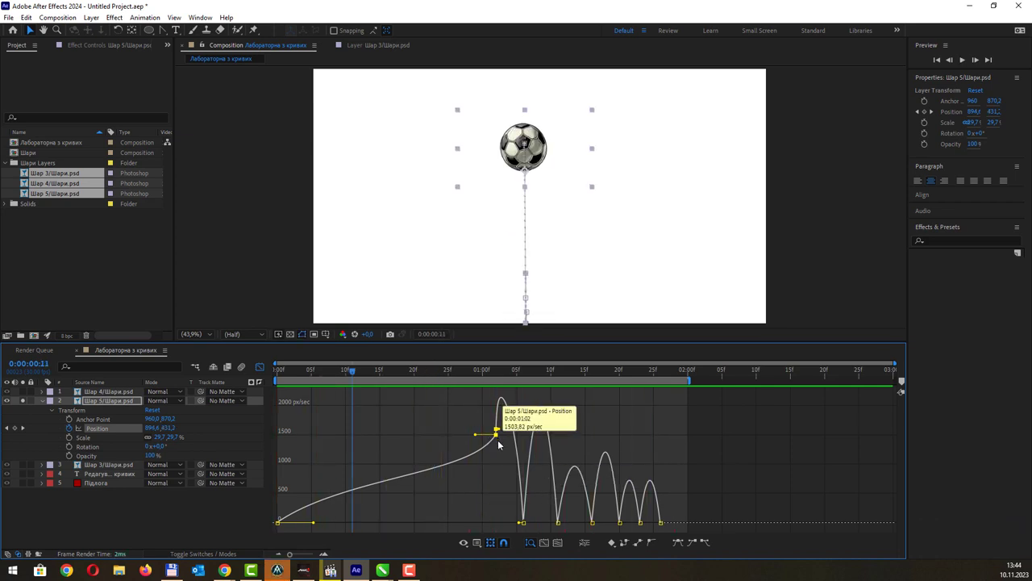
left_click(259, 367)
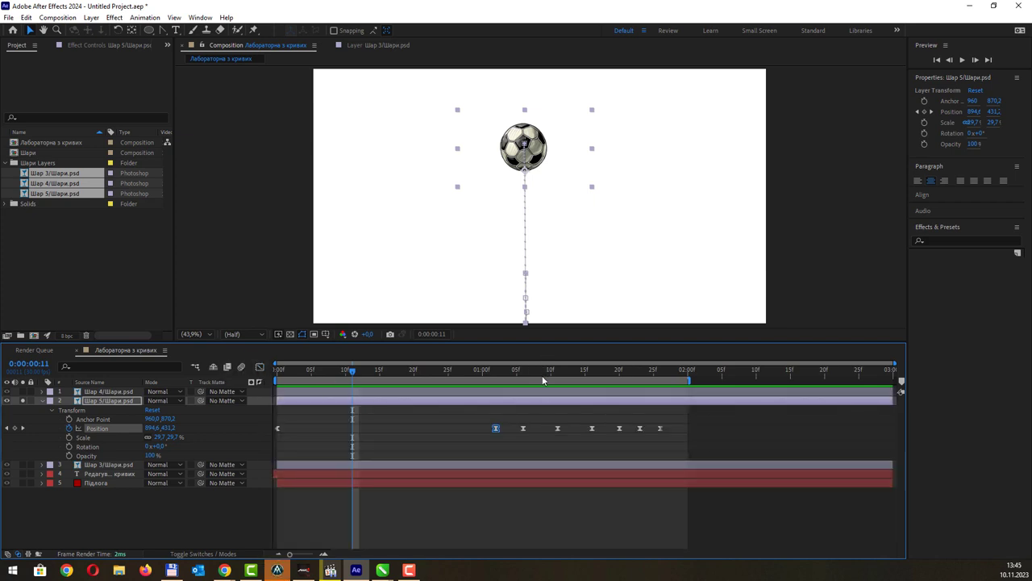
key("space")
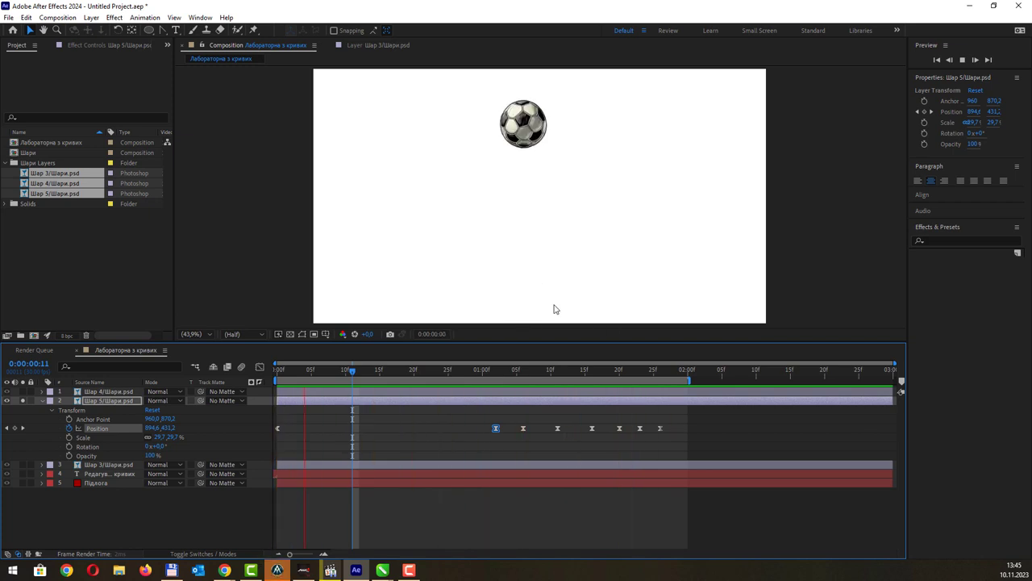
key("space")
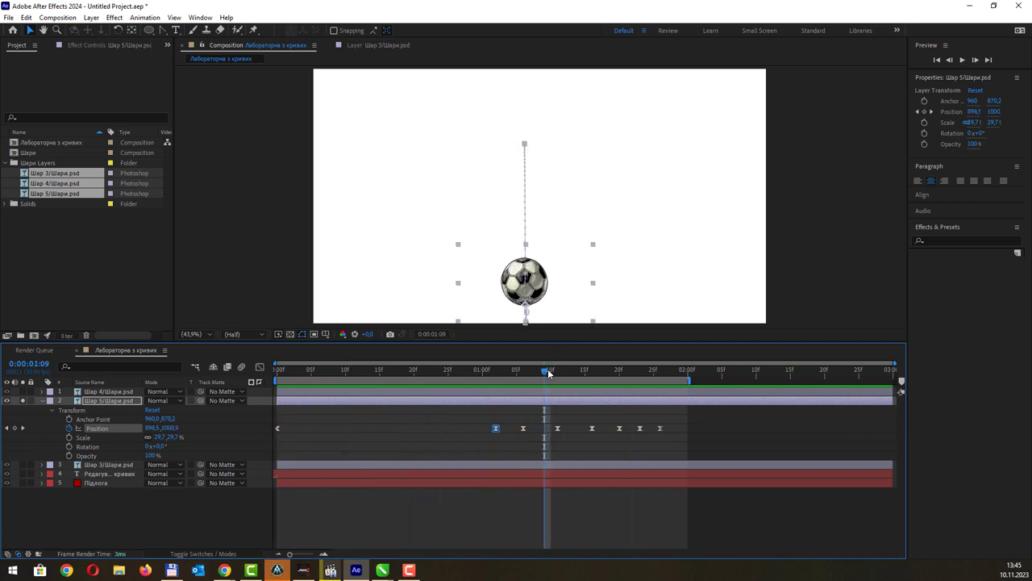
left_click_drag(547, 369, 475, 373)
left_click(504, 379)
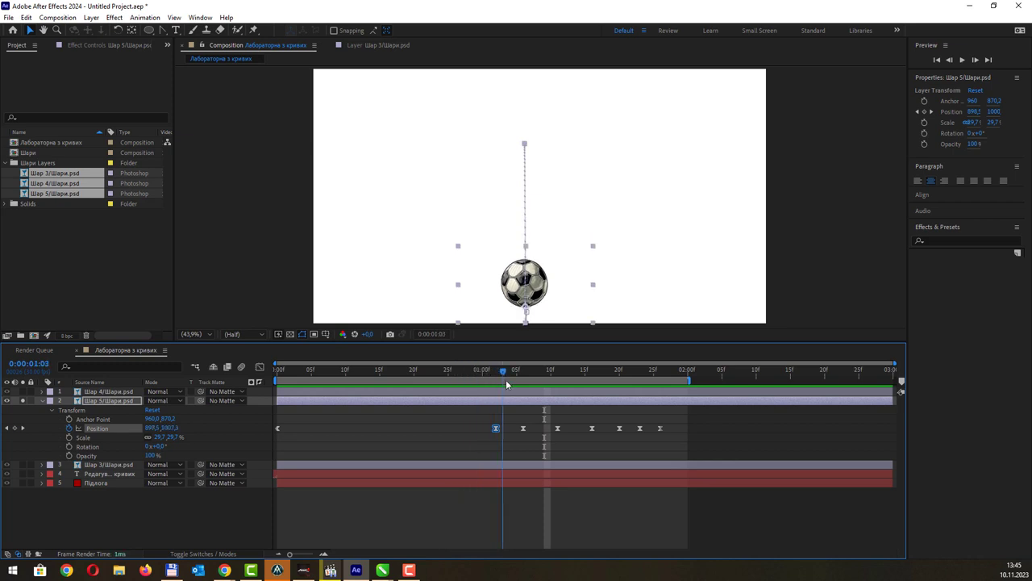
left_click(497, 379)
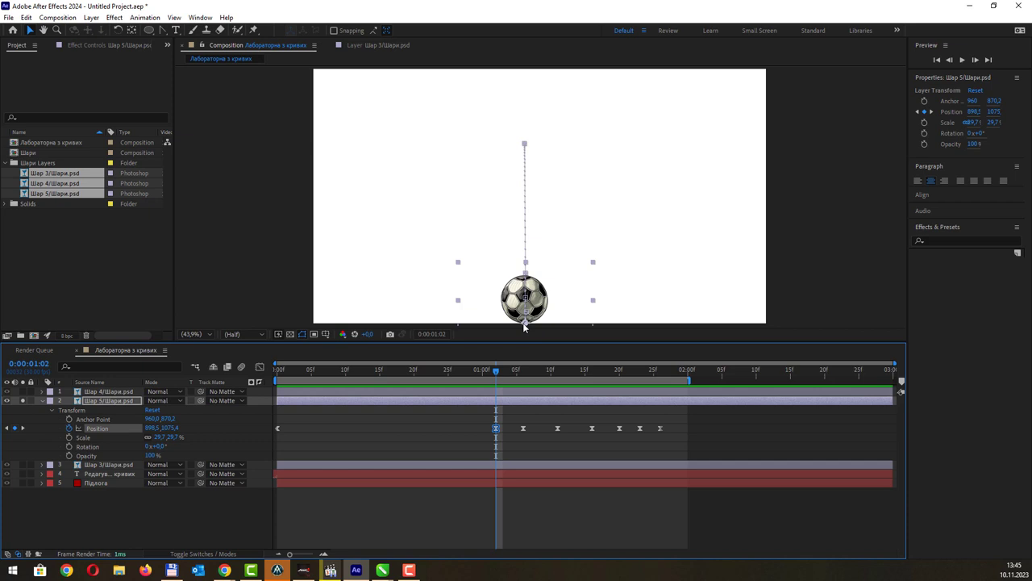
key("F10")
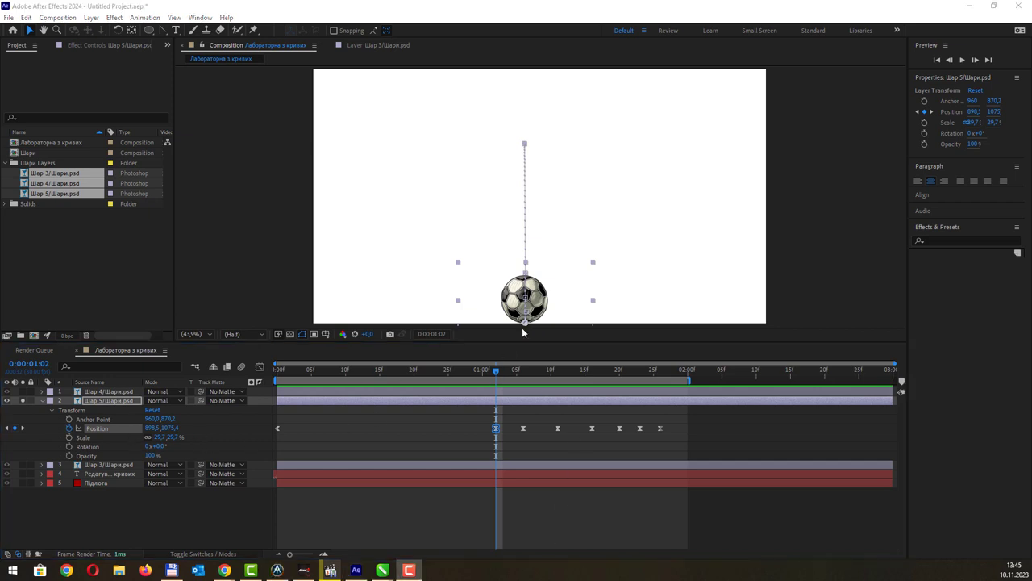
left_click(88, 446)
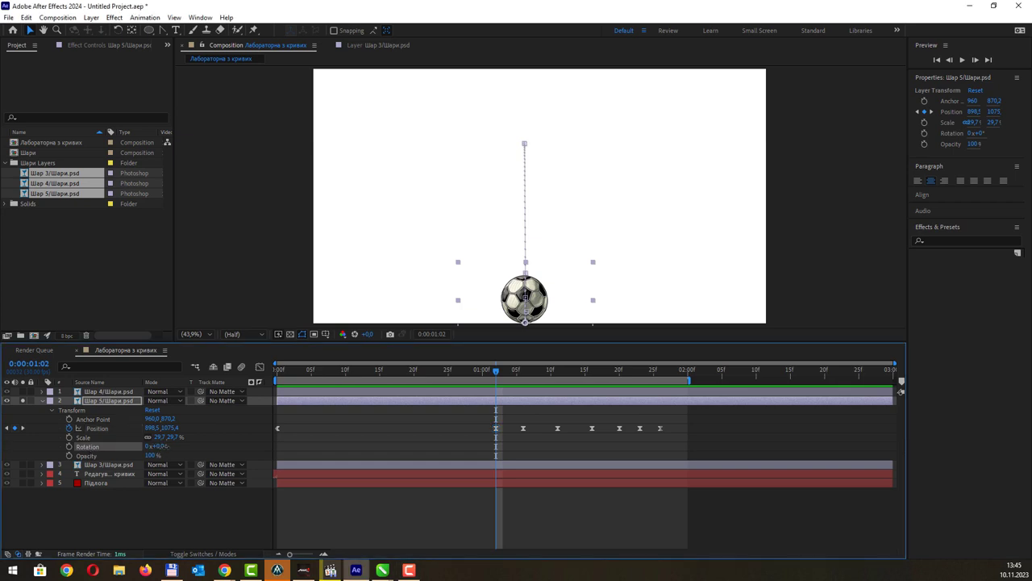
left_click_drag(161, 446, 164, 446)
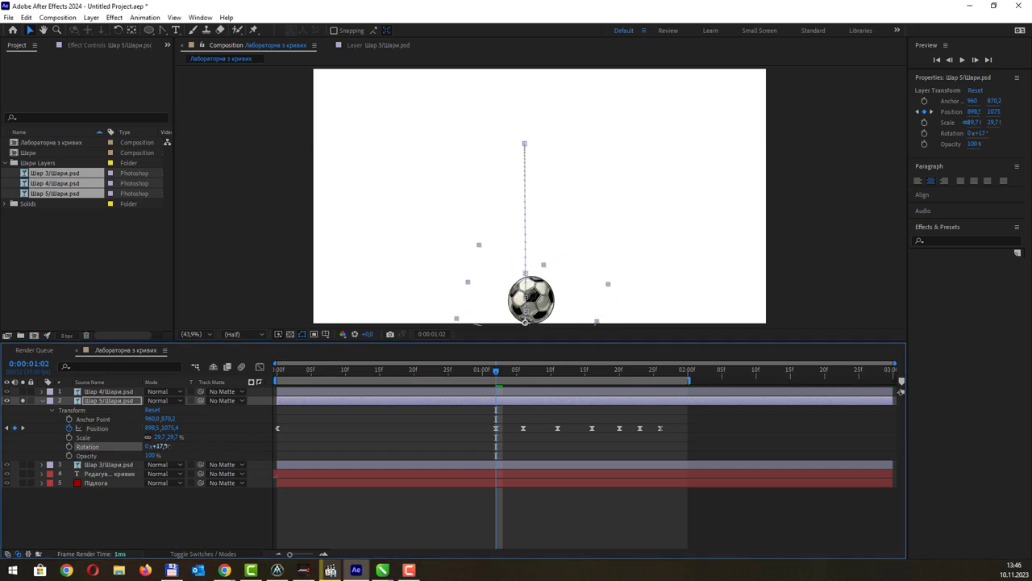
key("ctrl+z")
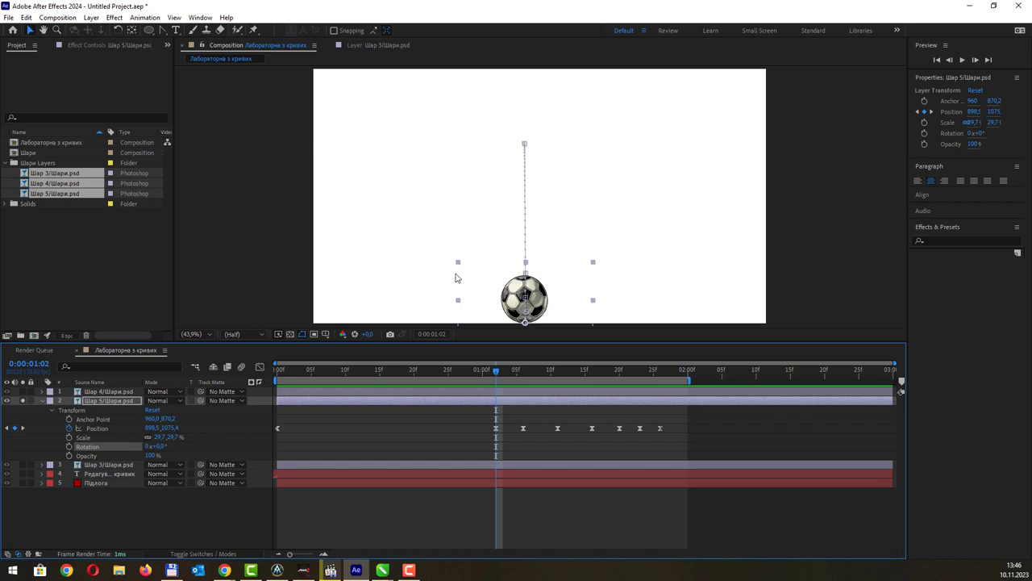
left_click_drag(526, 262, 522, 281)
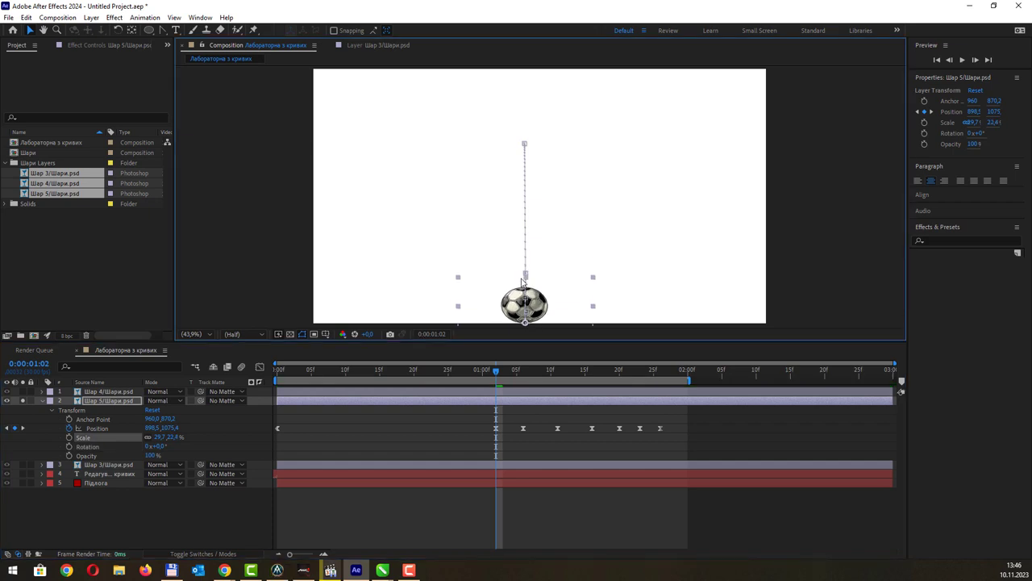
key("ctrl+z")
key("ctrl+z")
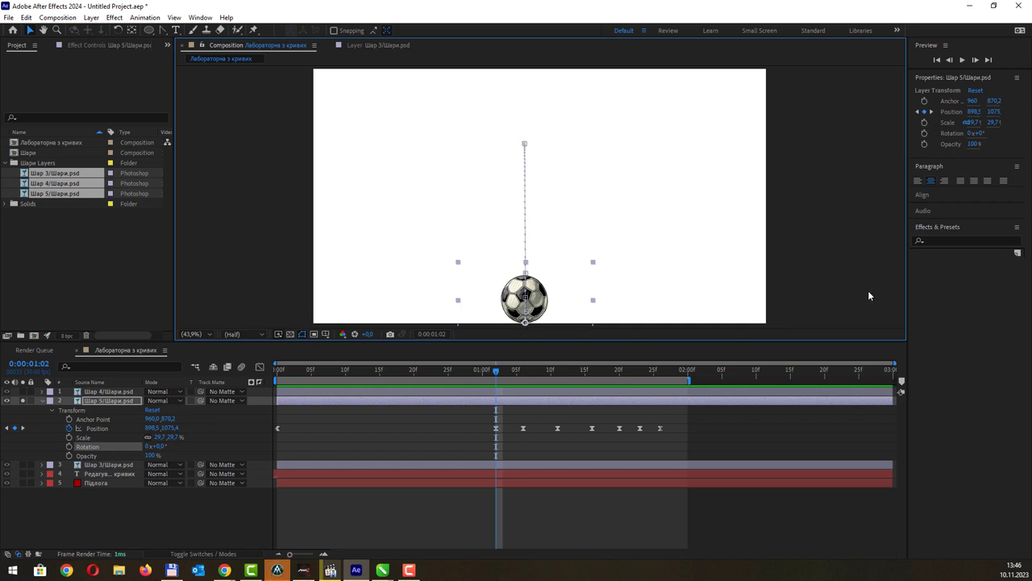
Search the effects for 'tran' and apply the Transform effect to the soccer ball layer
left_click(940, 242)
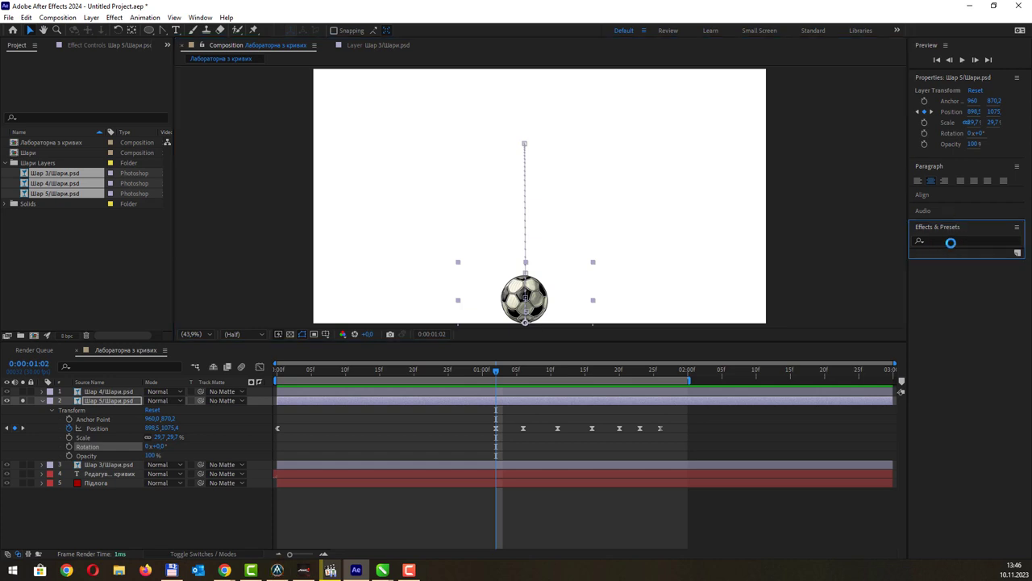
left_click(937, 239)
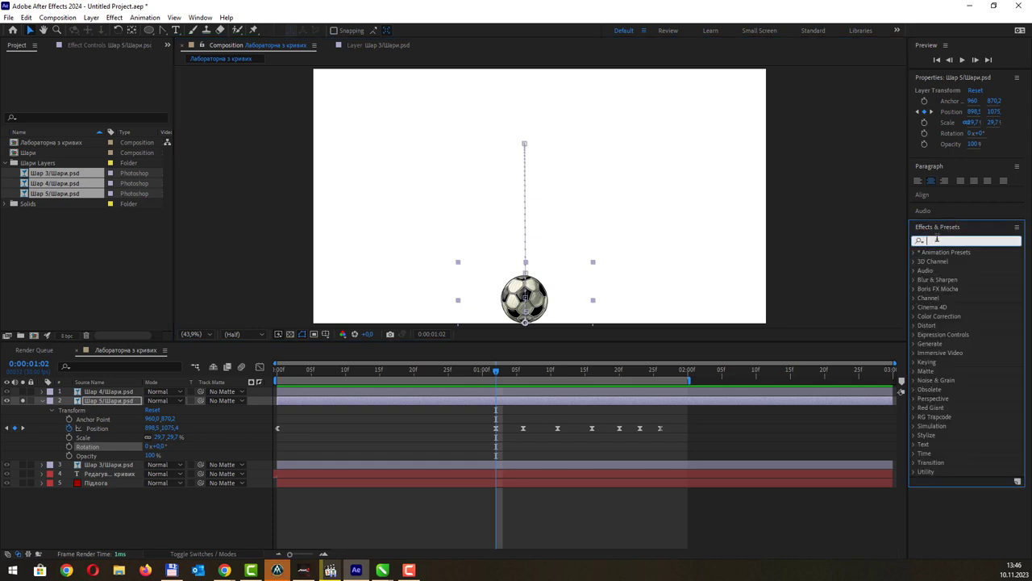
type("tr")
type("ans")
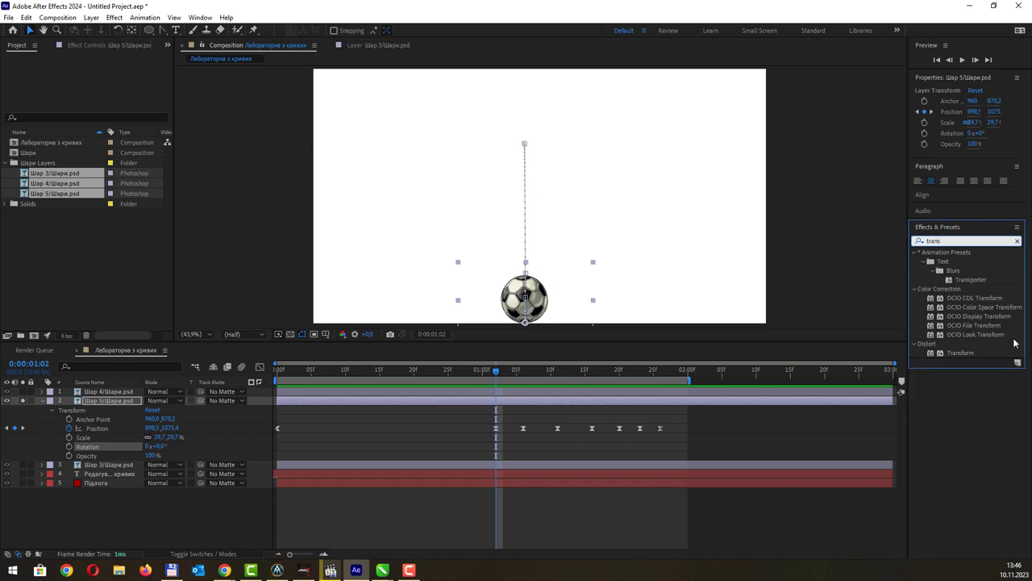
mouse_move(961, 352)
left_mouse_down()
mouse_move(852, 349)
mouse_move(566, 308)
left_mouse_up()
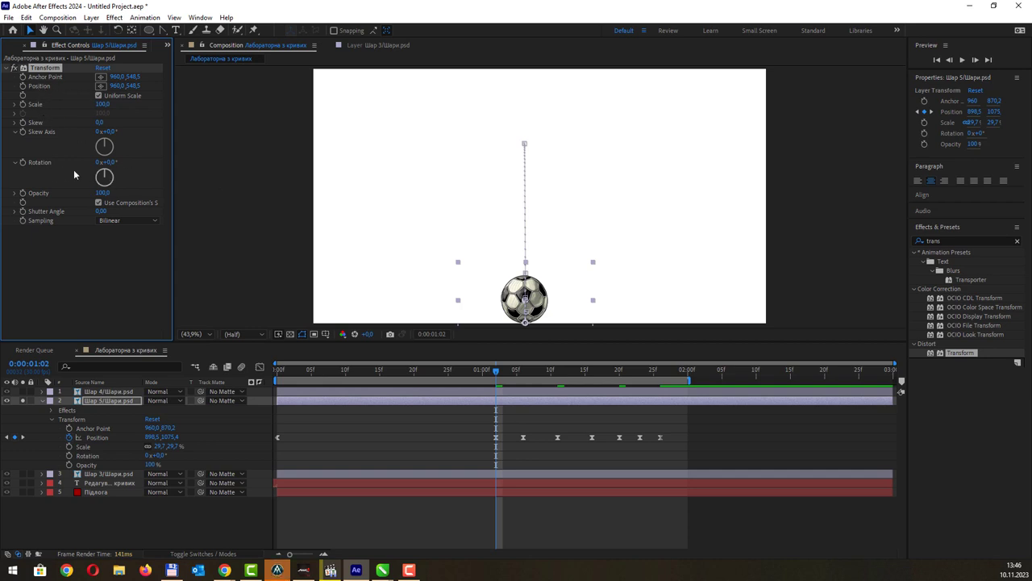
Keyframe the Transform effect's rotation along the bounce, reaching about 182 degrees
mouse_move(104, 176)
left_mouse_down()
mouse_move(104, 164)
mouse_move(106, 174)
left_mouse_up()
left_click(23, 163)
left_click_drag(496, 376, 557, 389)
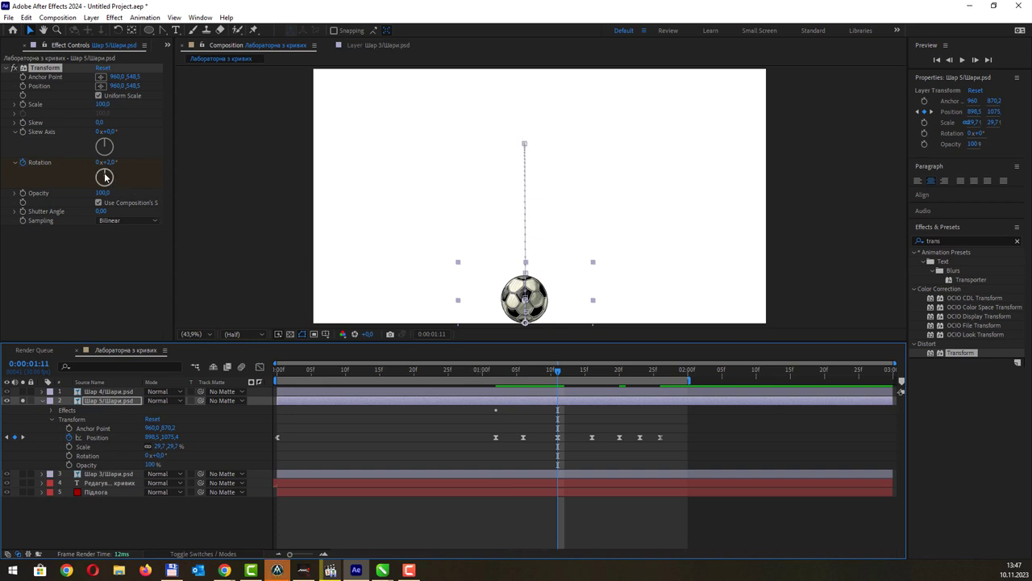
left_click_drag(105, 176, 116, 193)
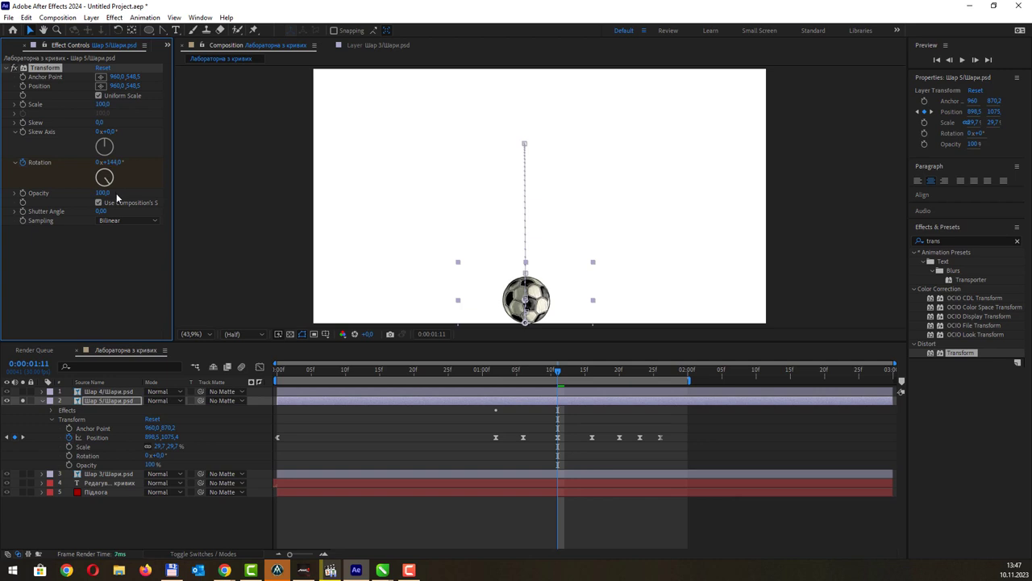
left_click_drag(563, 373, 660, 386)
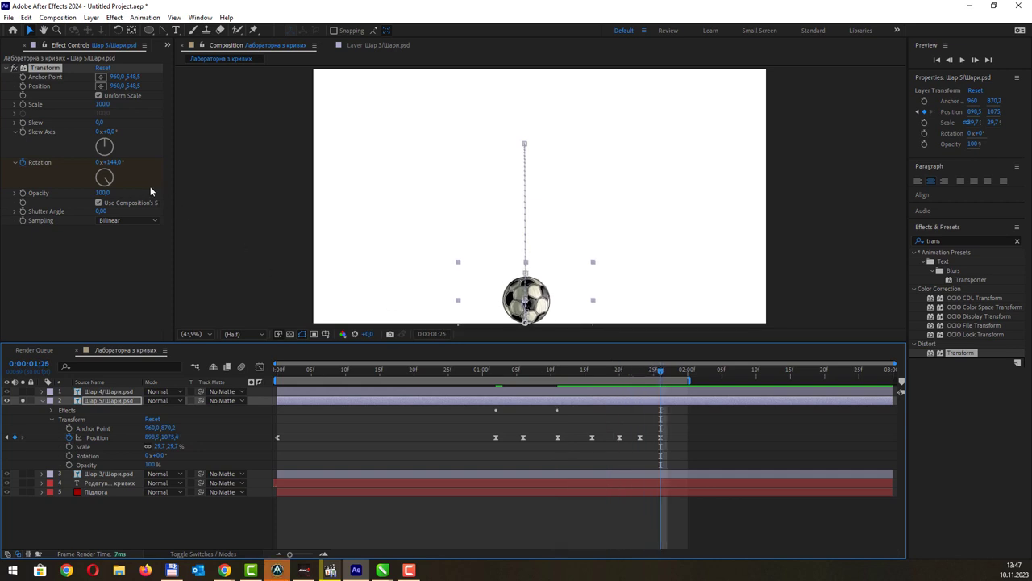
left_click_drag(111, 187, 105, 188)
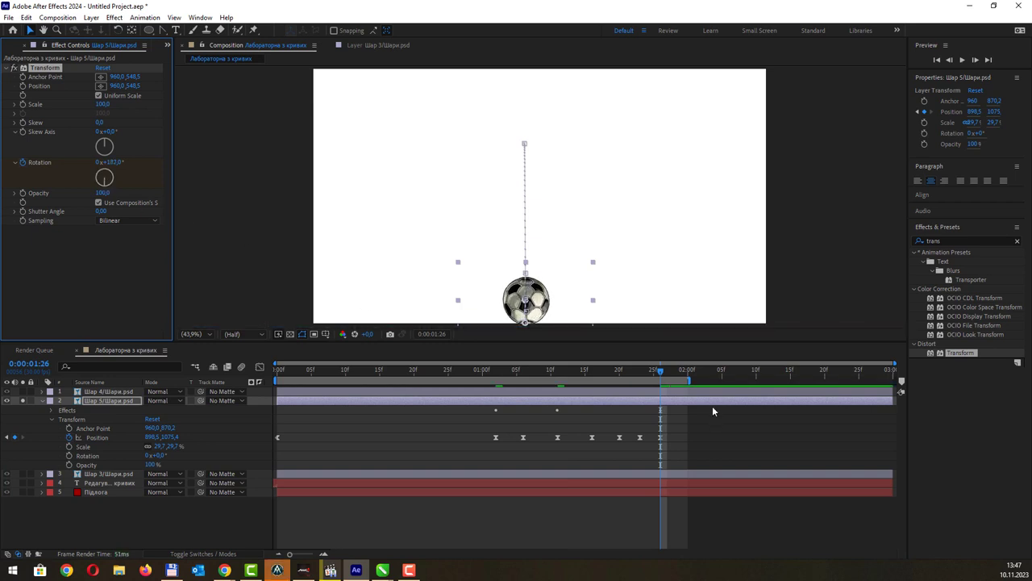
left_click_drag(661, 374, 353, 381)
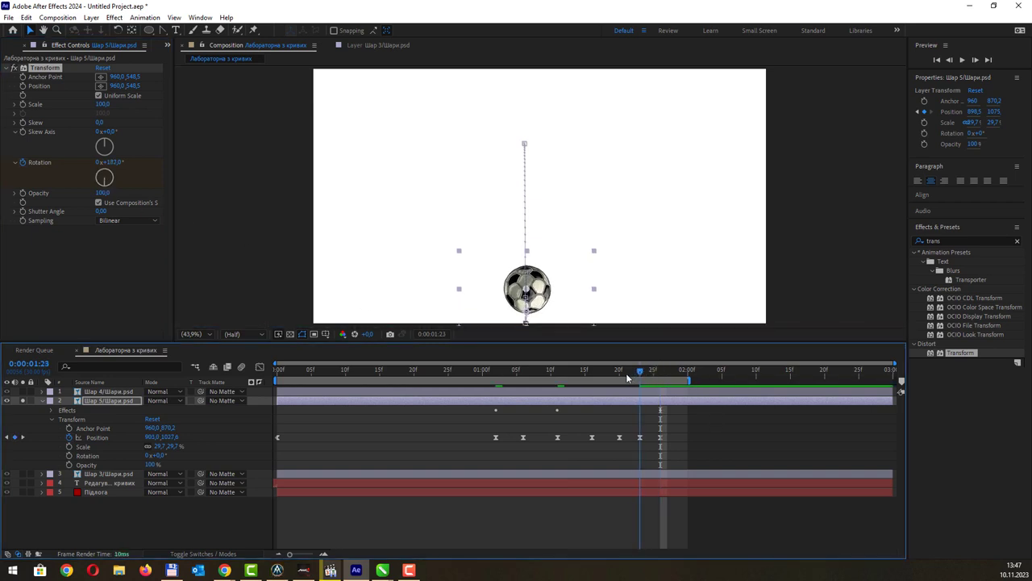
Preview the spinning bounce, clear the effects search, and move to the ground-impact frame
key("space")
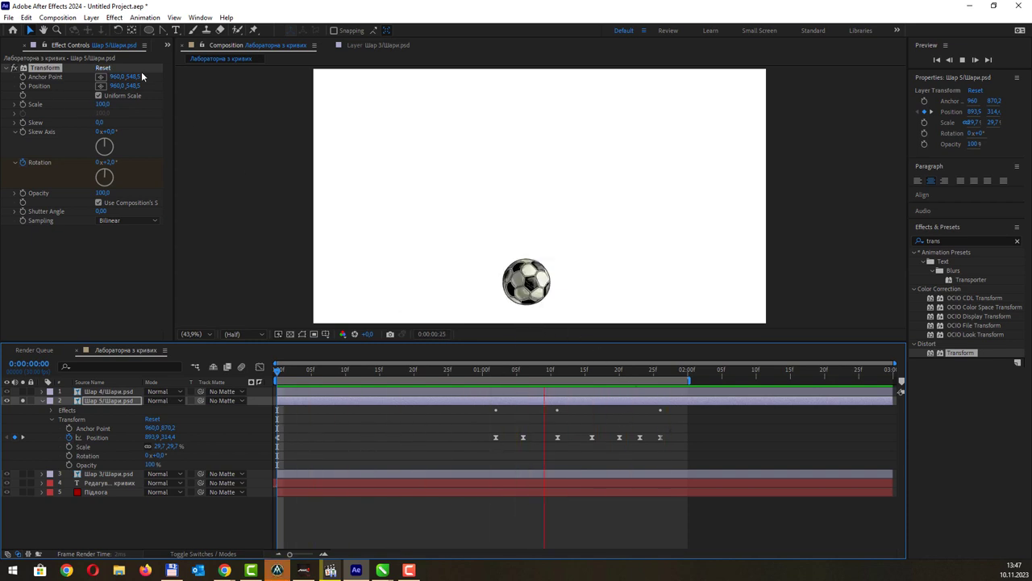
key("space")
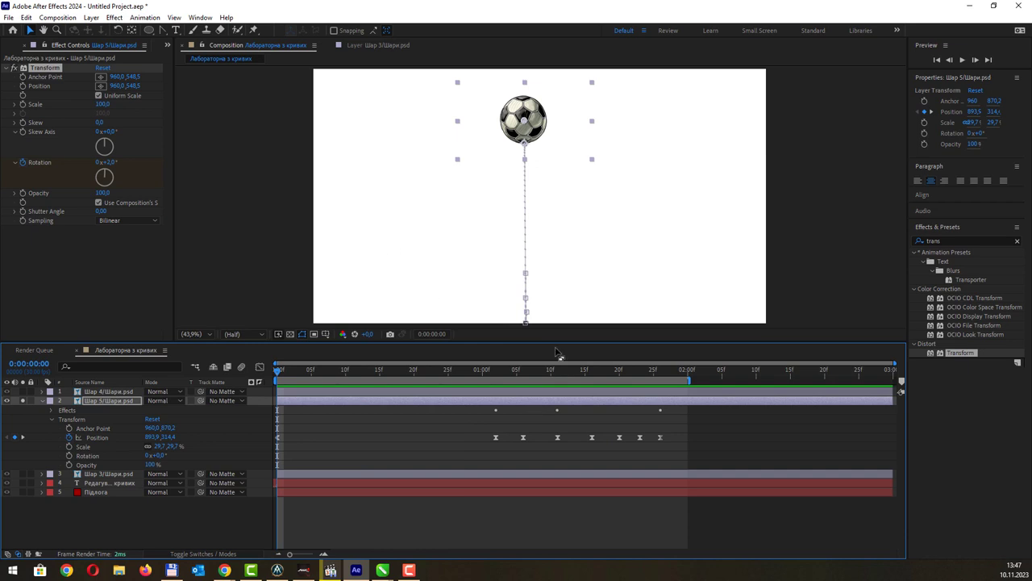
left_click(935, 240)
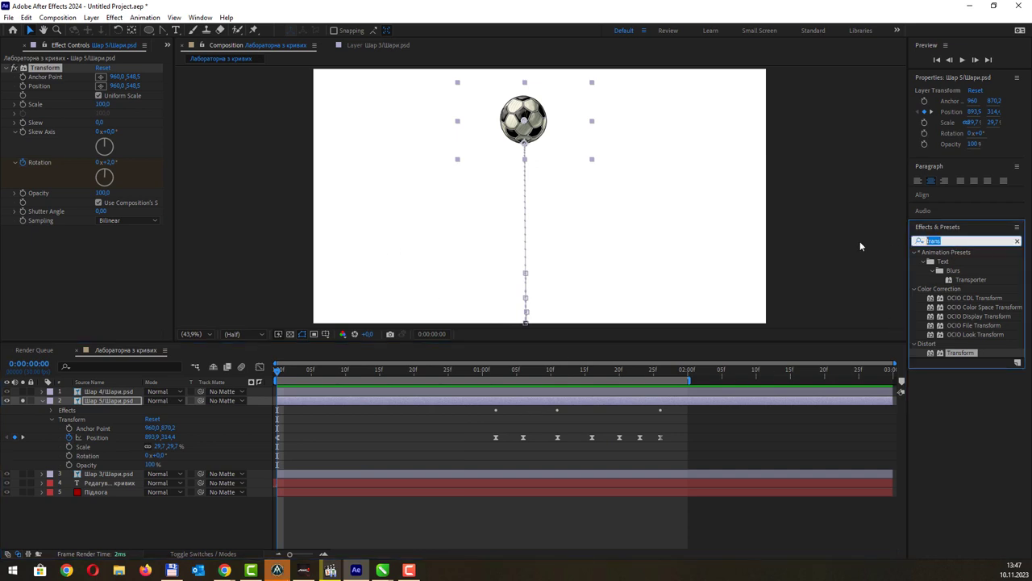
key("BackSpace")
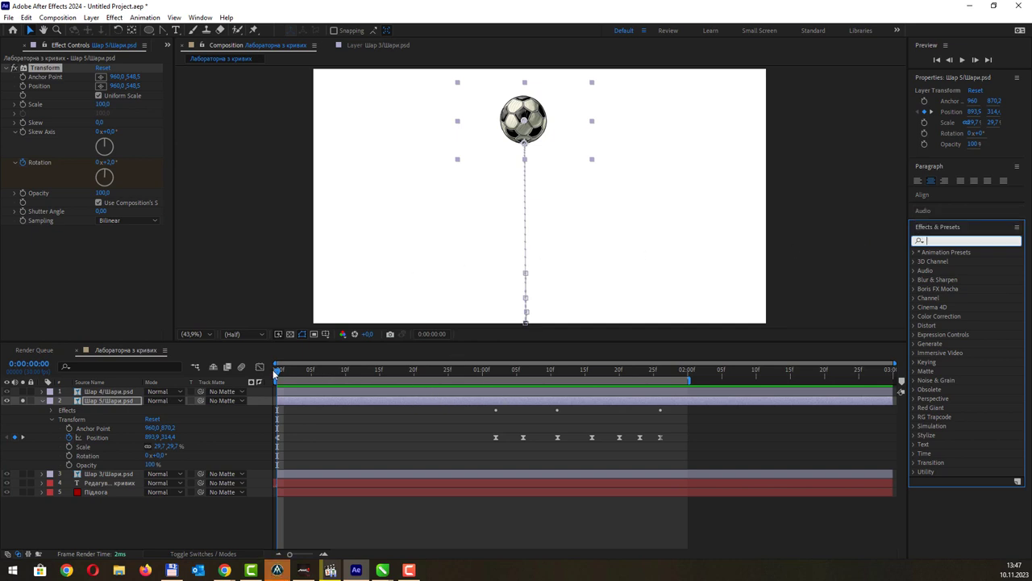
left_click_drag(276, 373, 495, 383)
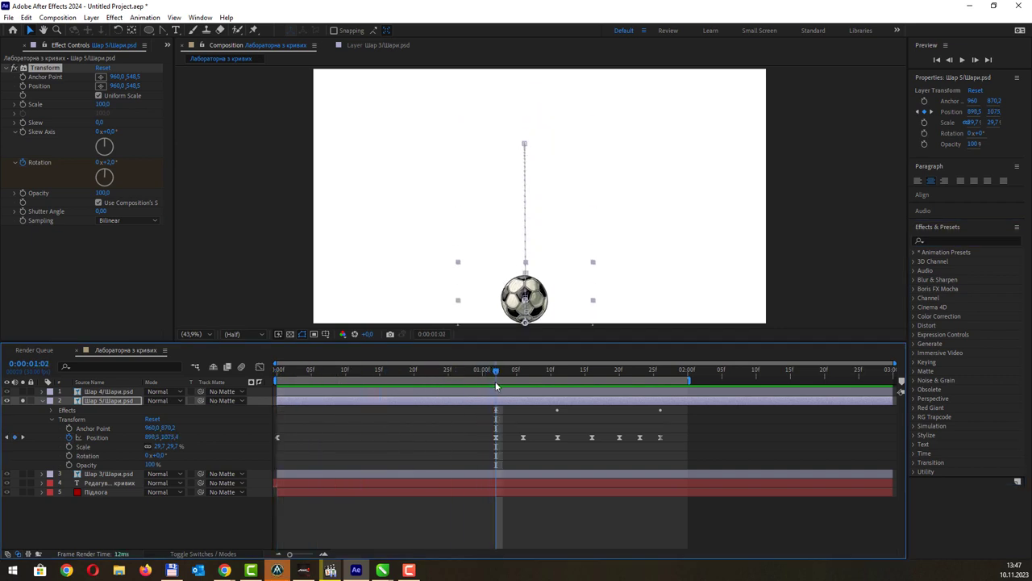
Add scale keyframes around impact, squashing the ball vertically and restoring its height on rebound
left_click_drag(493, 373, 490, 372)
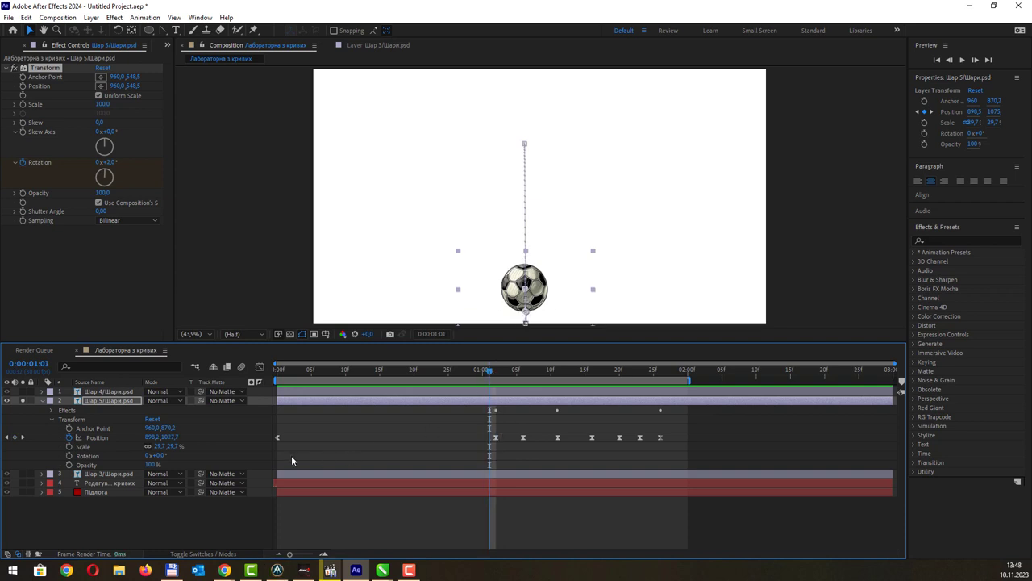
left_click(69, 447)
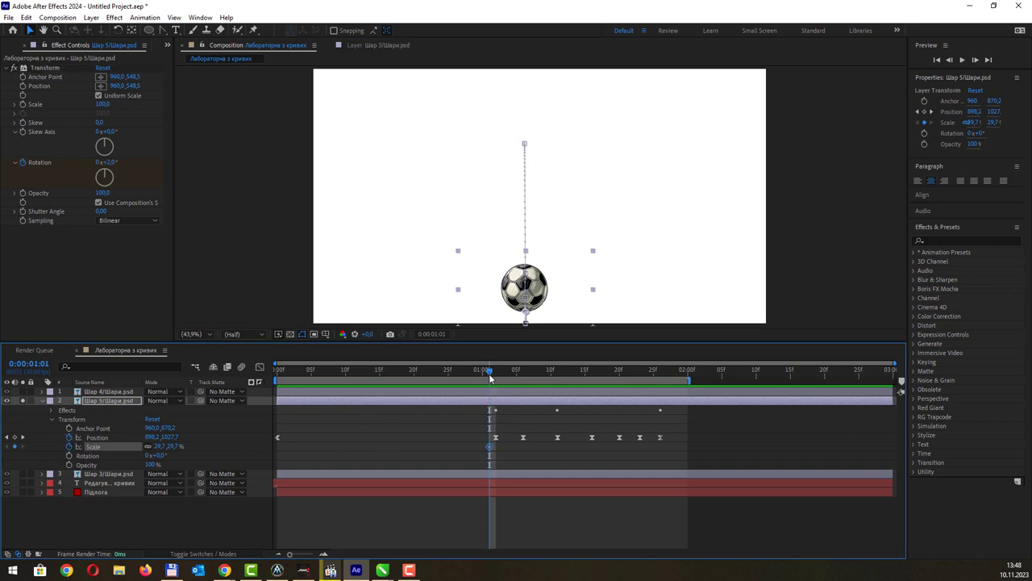
left_click_drag(490, 372, 494, 371)
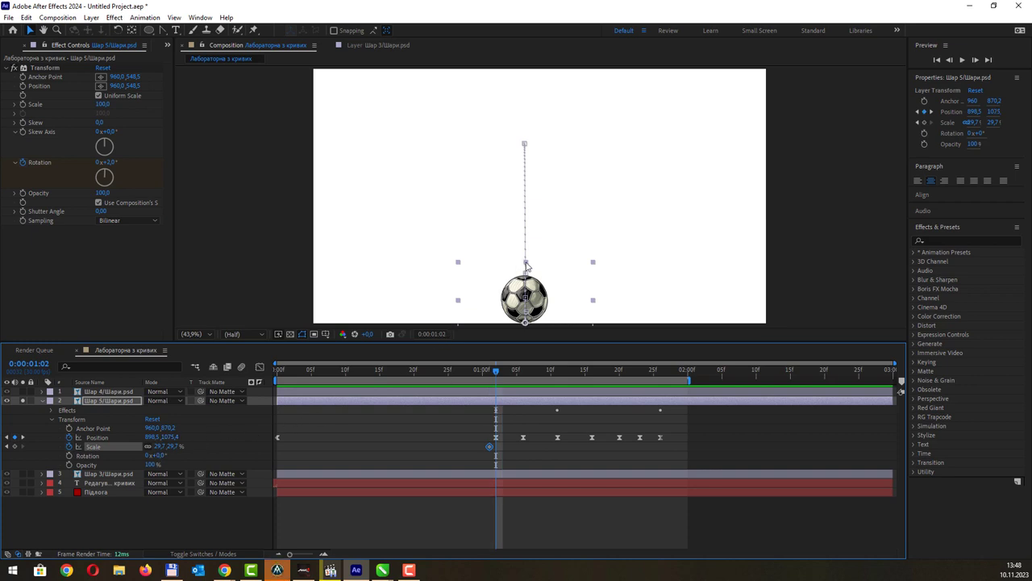
key("alt+shift+s")
left_click_drag(526, 266, 525, 274)
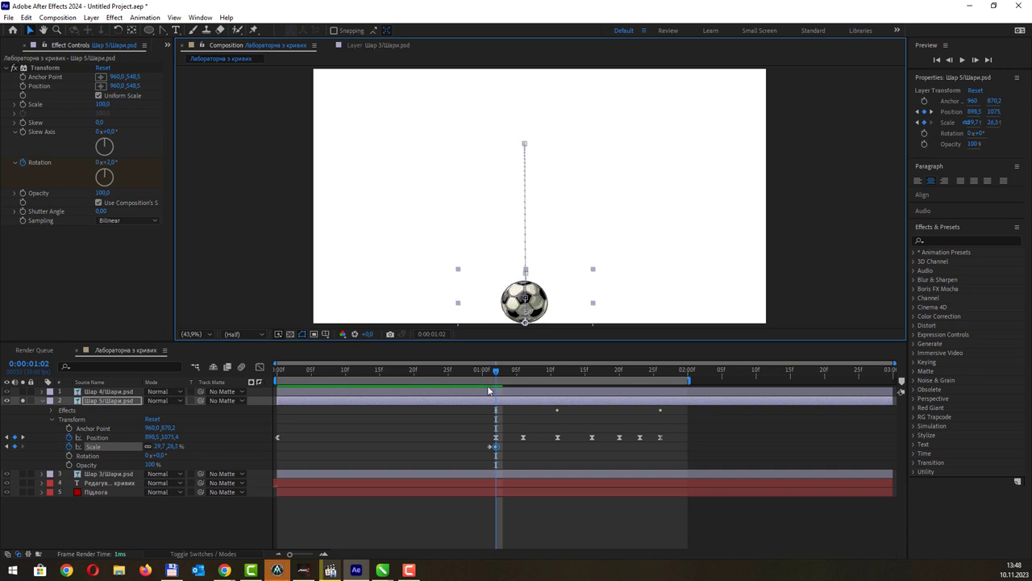
left_click_drag(496, 373, 500, 374)
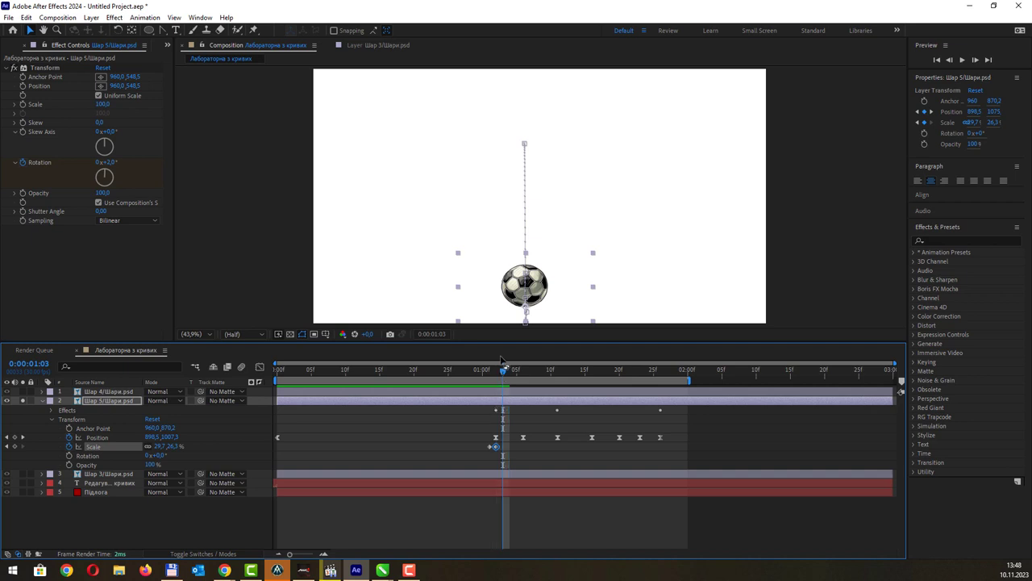
left_click_drag(525, 257, 526, 250)
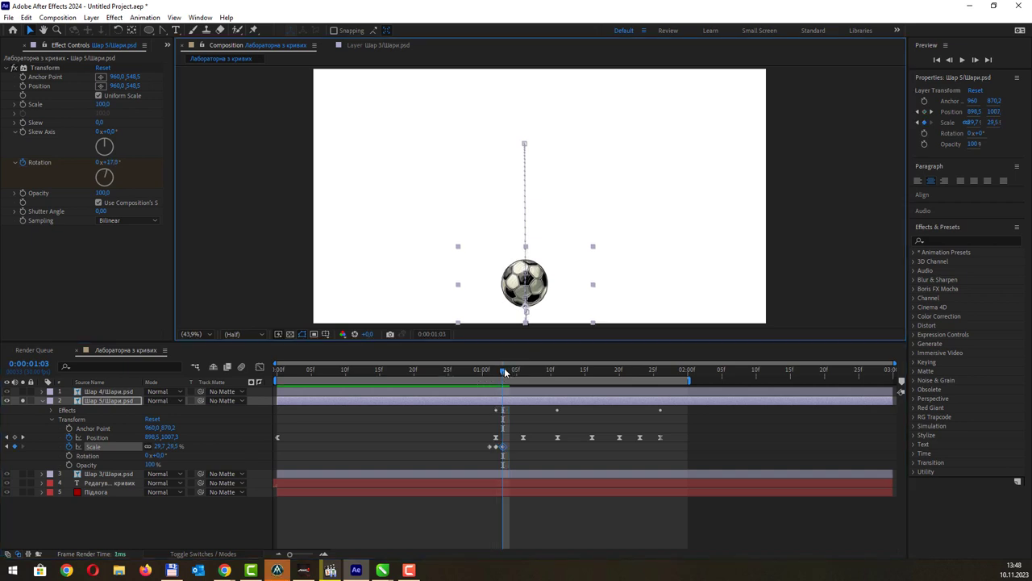
left_click_drag(505, 372, 510, 374)
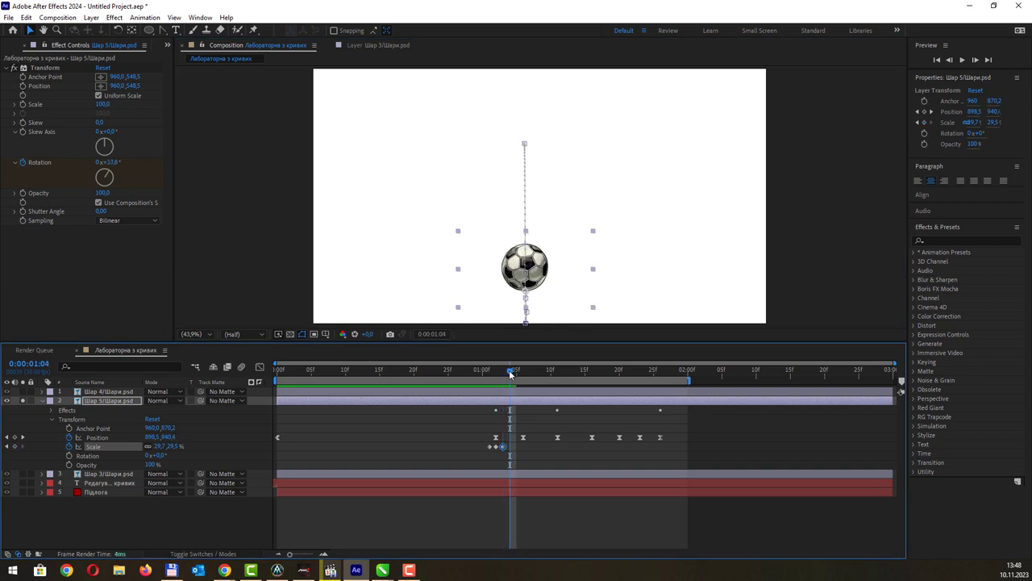
left_click_drag(525, 232, 526, 236)
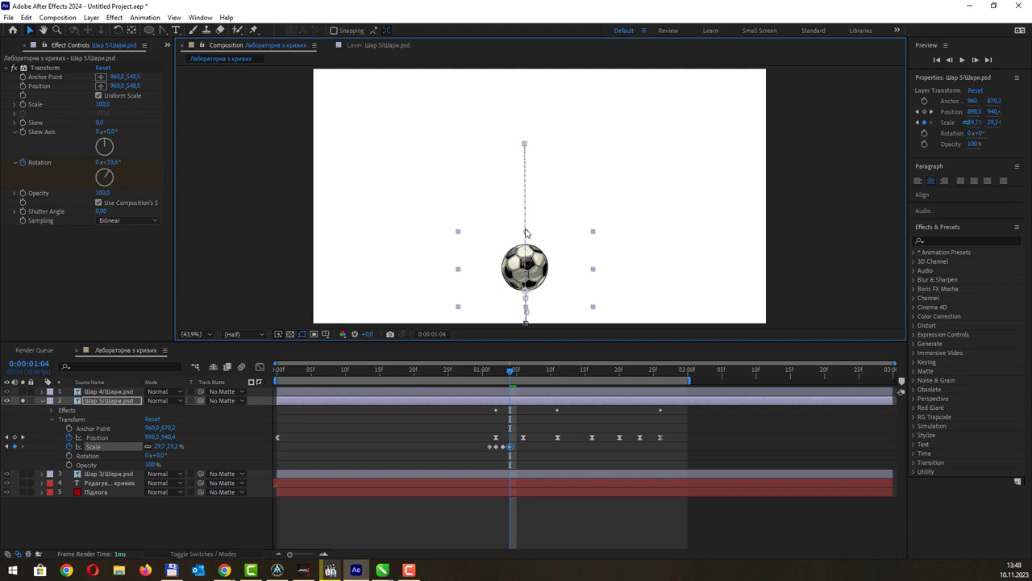
key("ctrl+z")
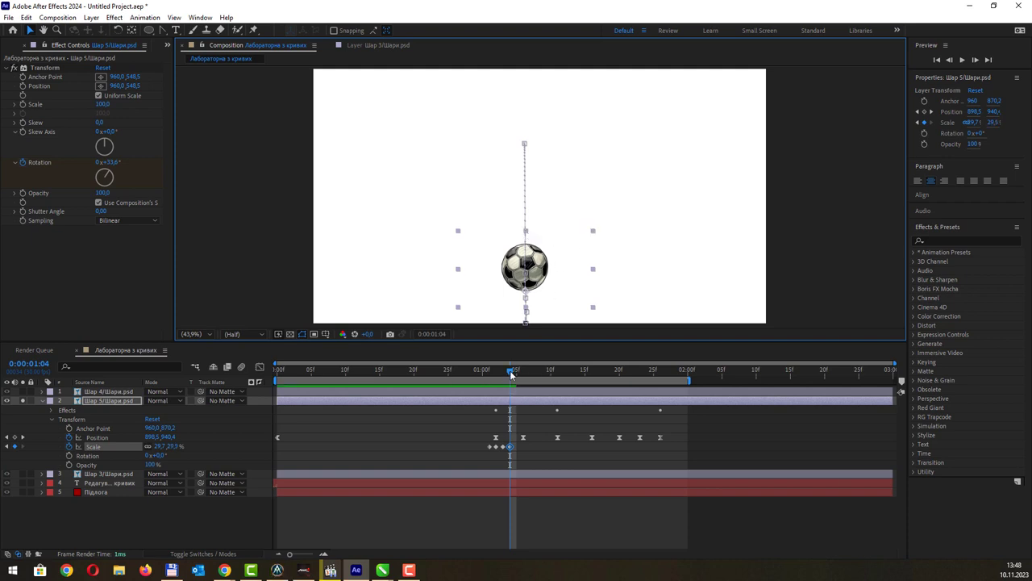
Preview the soccer ball's bounce with its new squash keyframes
left_click(509, 370)
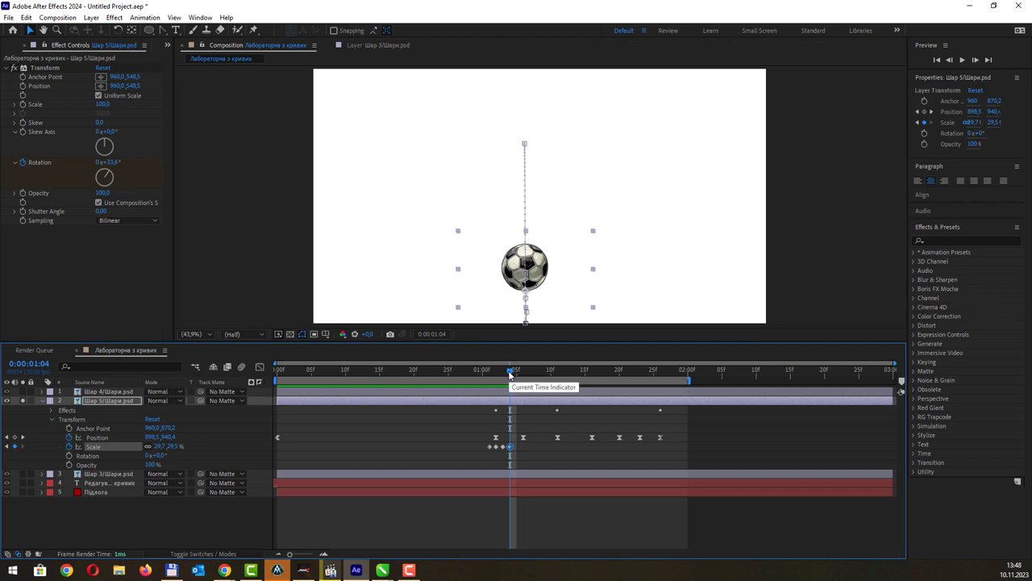
key("space")
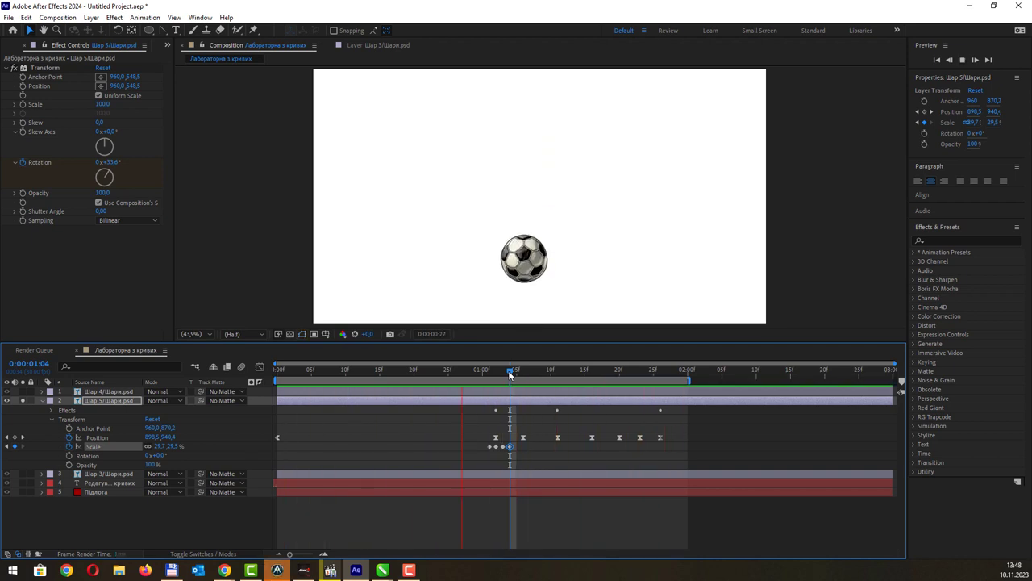
key("space")
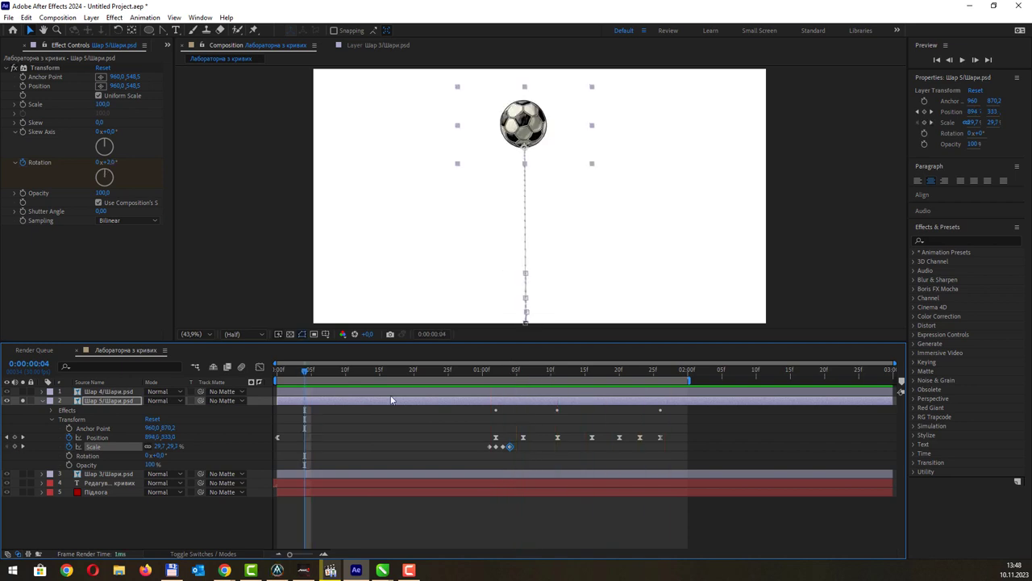
mouse_move(305, 370)
left_mouse_down()
mouse_move(657, 423)
mouse_move(361, 413)
left_mouse_up()
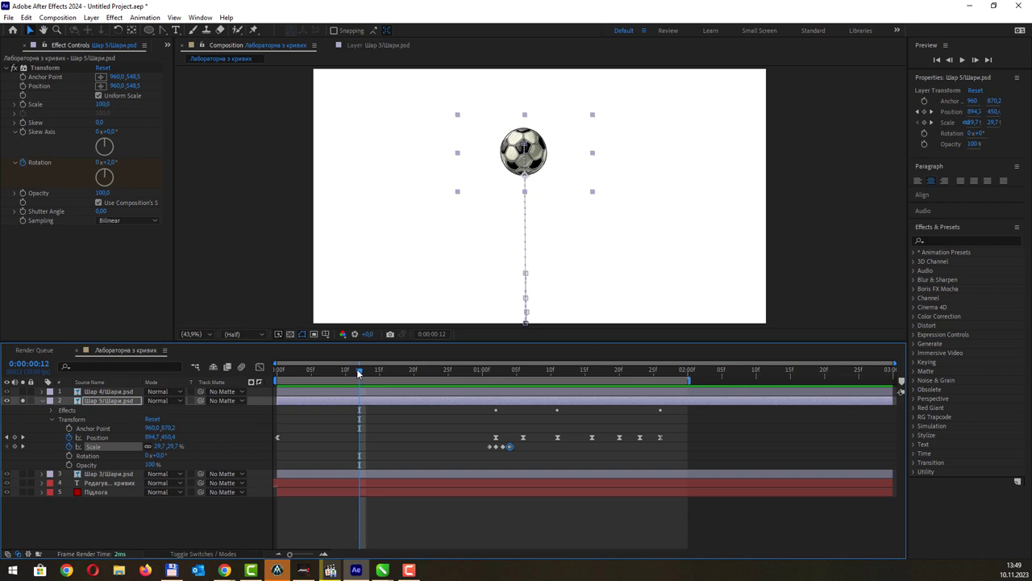
left_click_drag(345, 373, 408, 373)
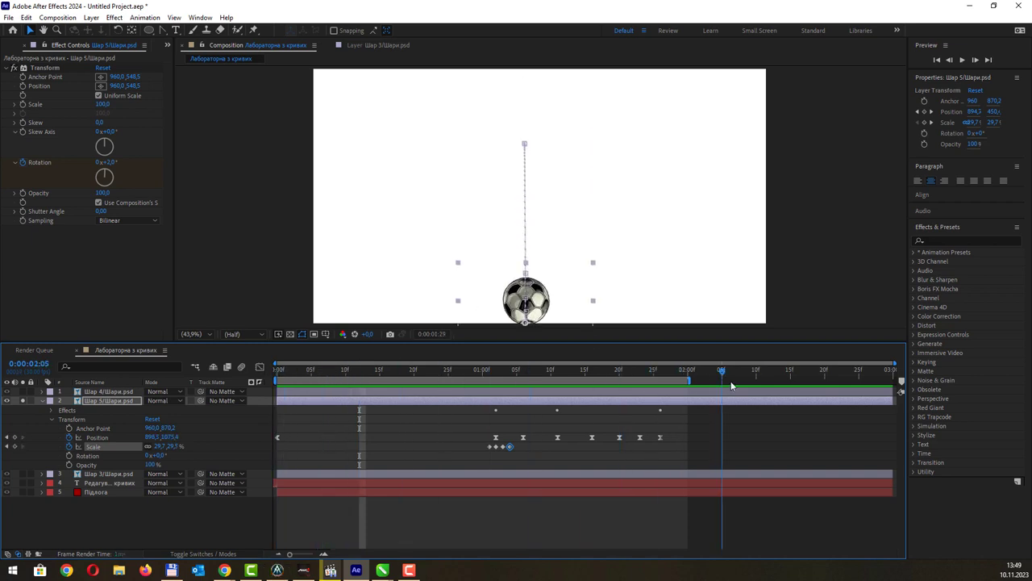
key("Home")
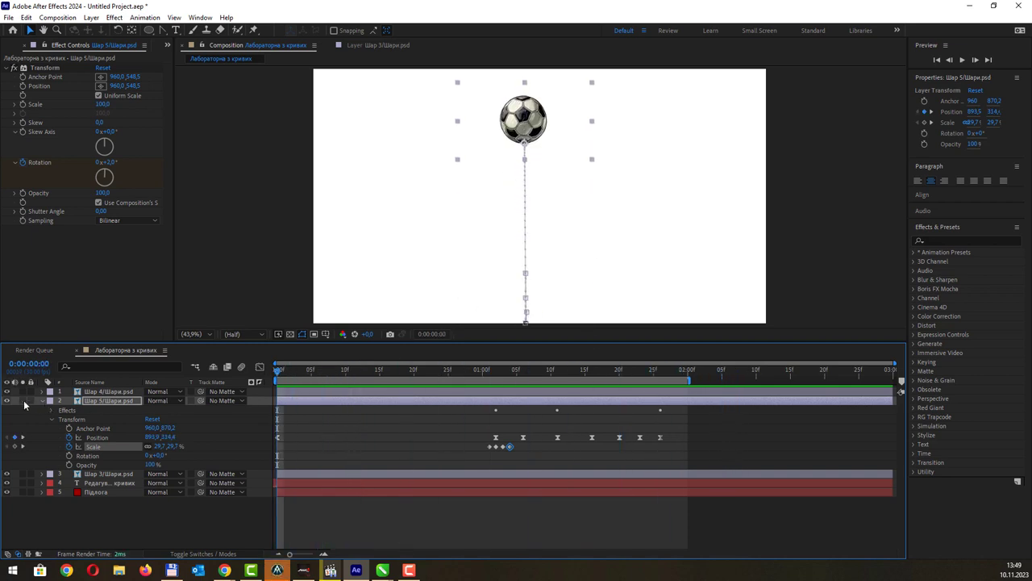
Collapse the soccer ball's properties, select the volleyball layer, and preview all three balls falling
left_click(42, 401)
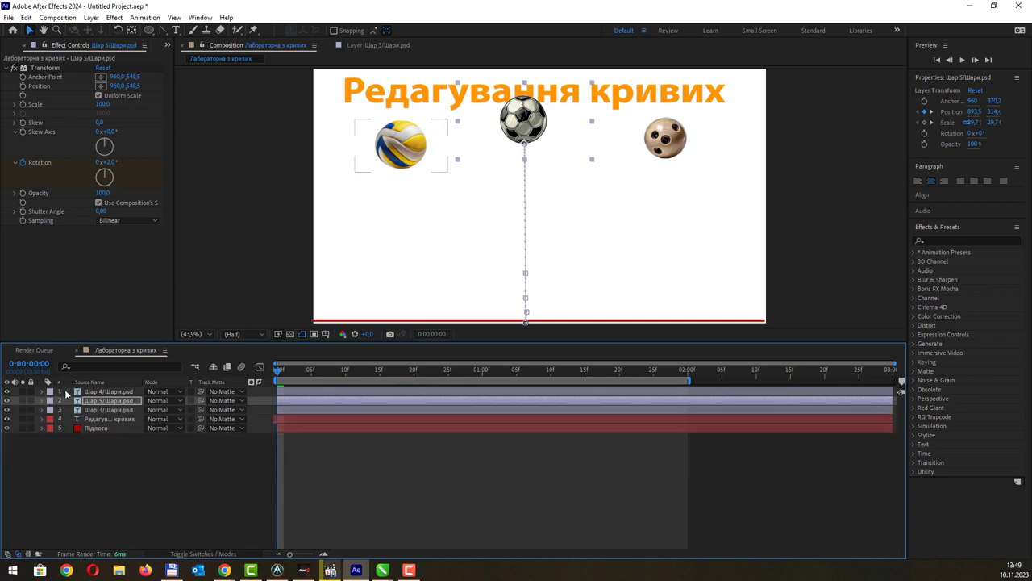
left_click(93, 393)
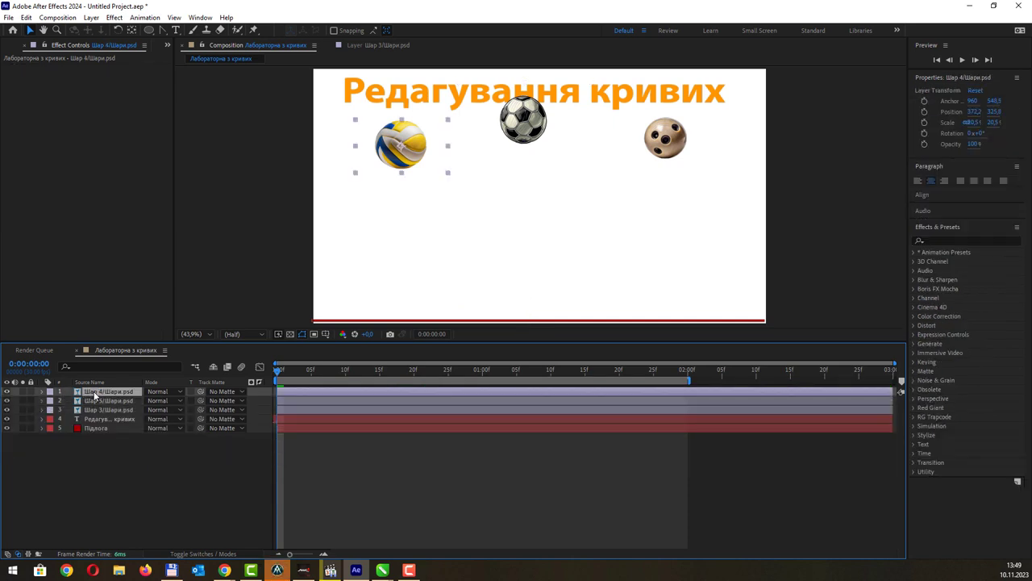
key("space")
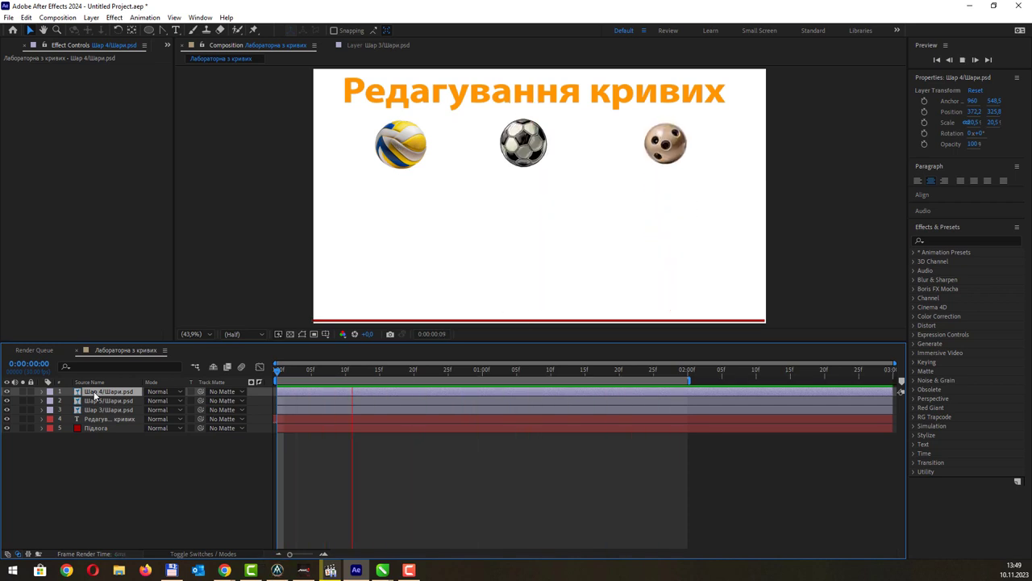
key("space")
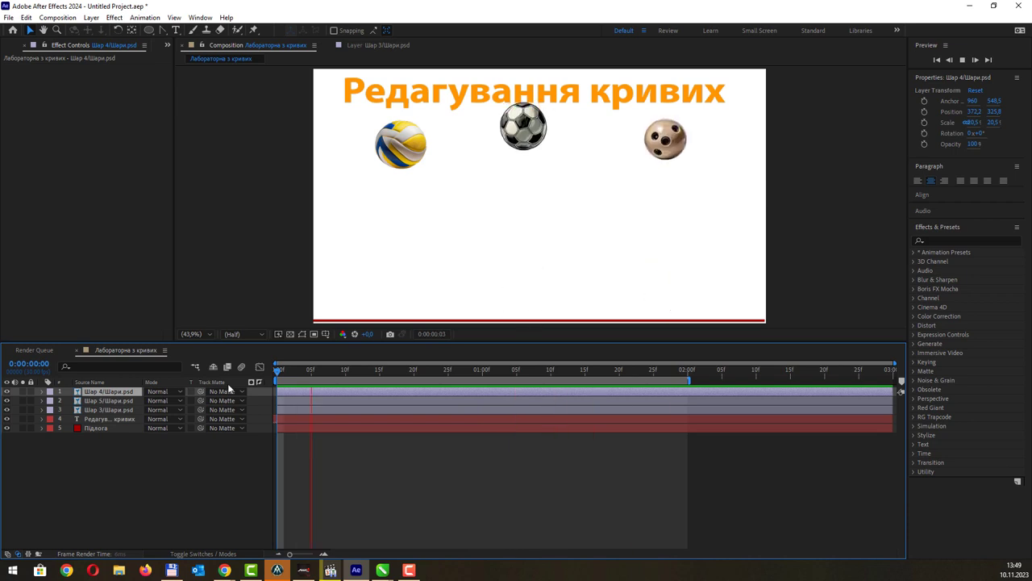
key("space")
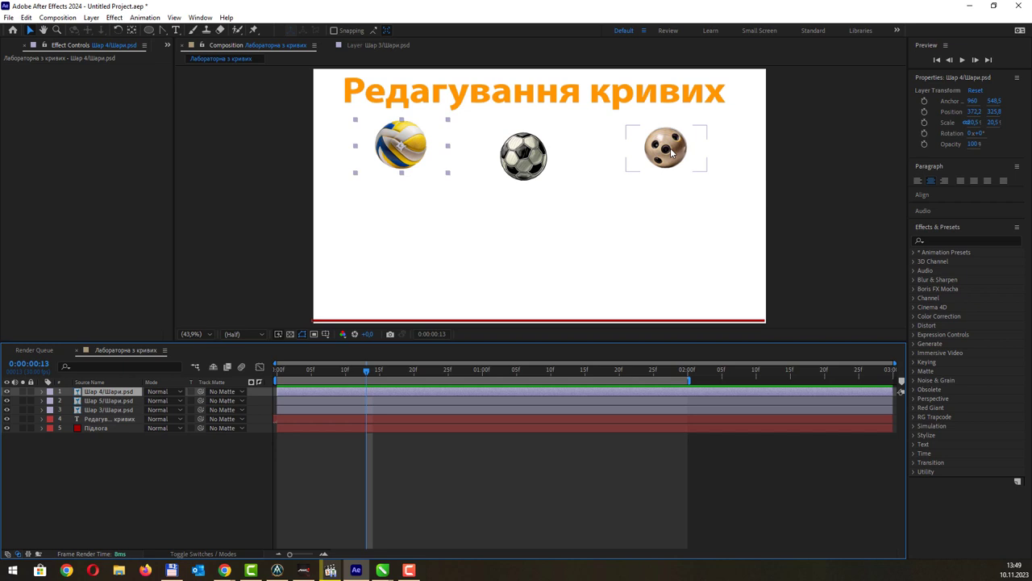
Select all the bowling ball's Position keyframes and shift them much earlier in time
left_click(671, 152)
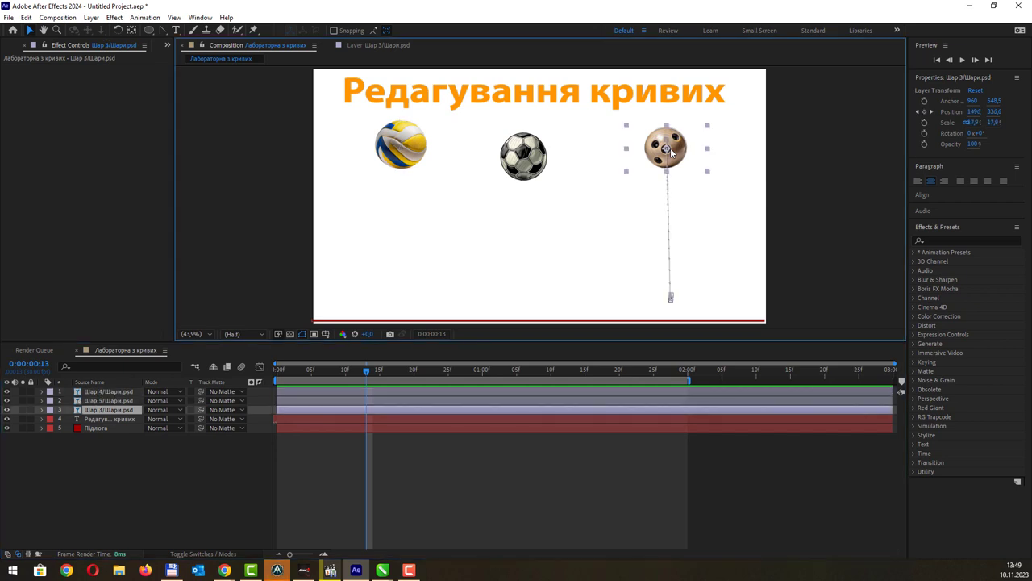
left_click(42, 411)
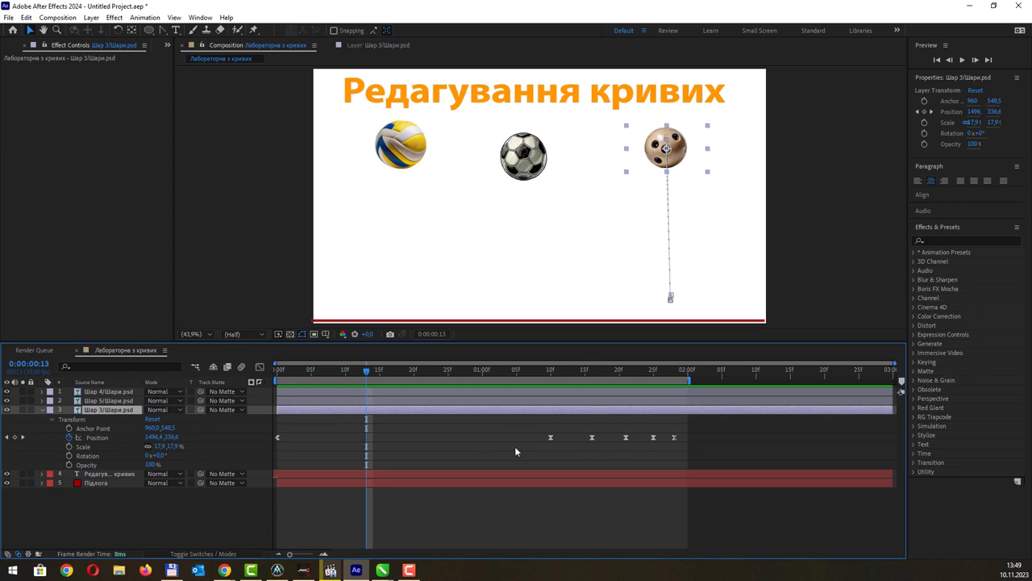
left_click_drag(528, 446, 687, 430)
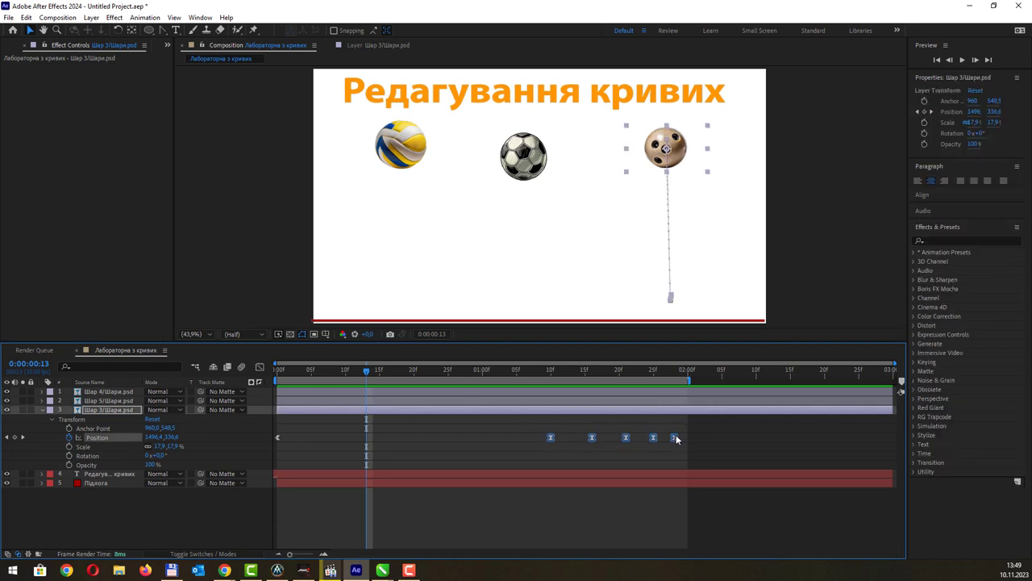
left_click_drag(654, 437, 489, 445)
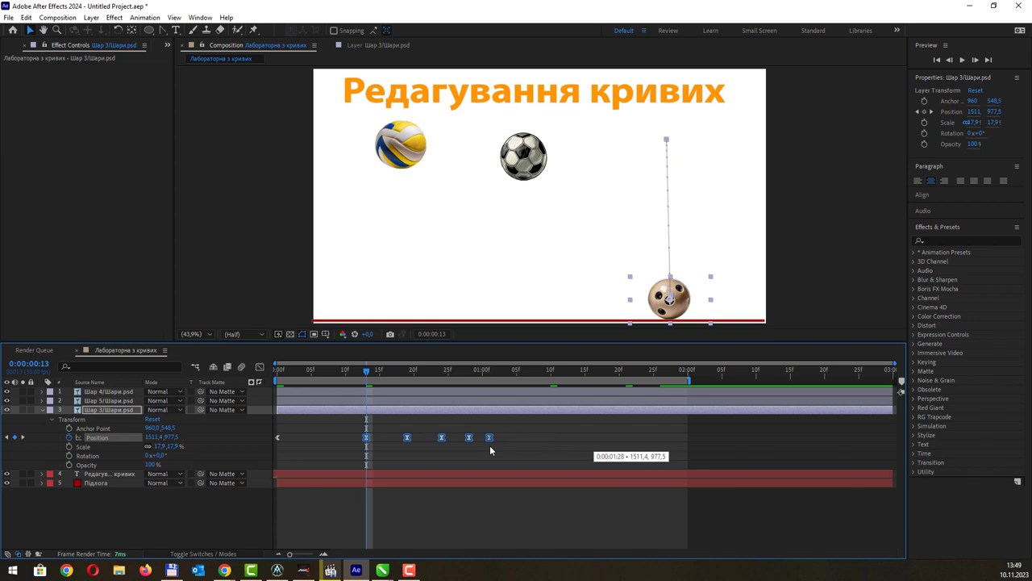
left_click_drag(490, 445, 466, 445)
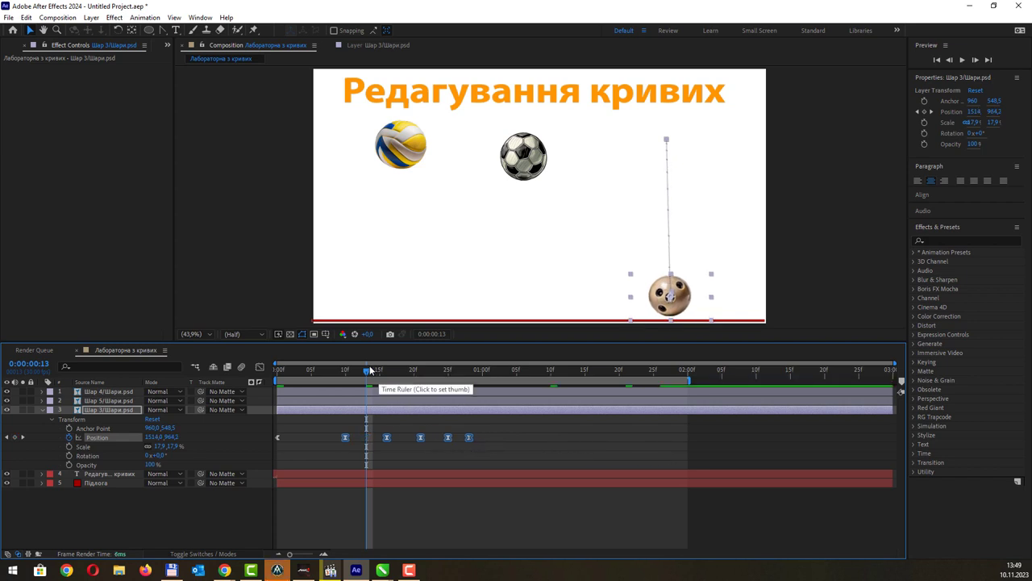
left_click_drag(367, 371, 284, 371)
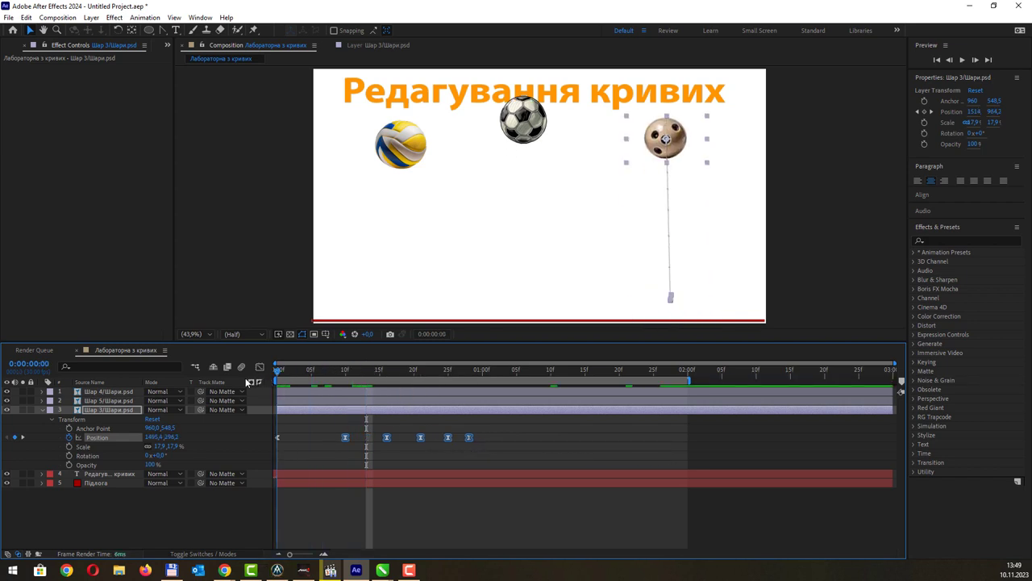
Preview the re-timed bowling ball, return to the first frame, and collapse its properties
key("space")
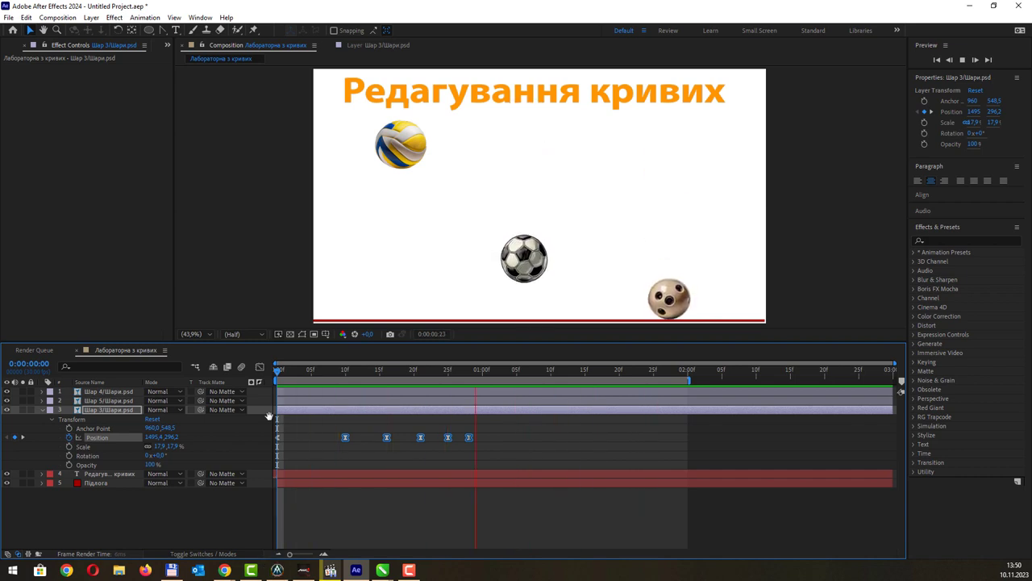
key("space")
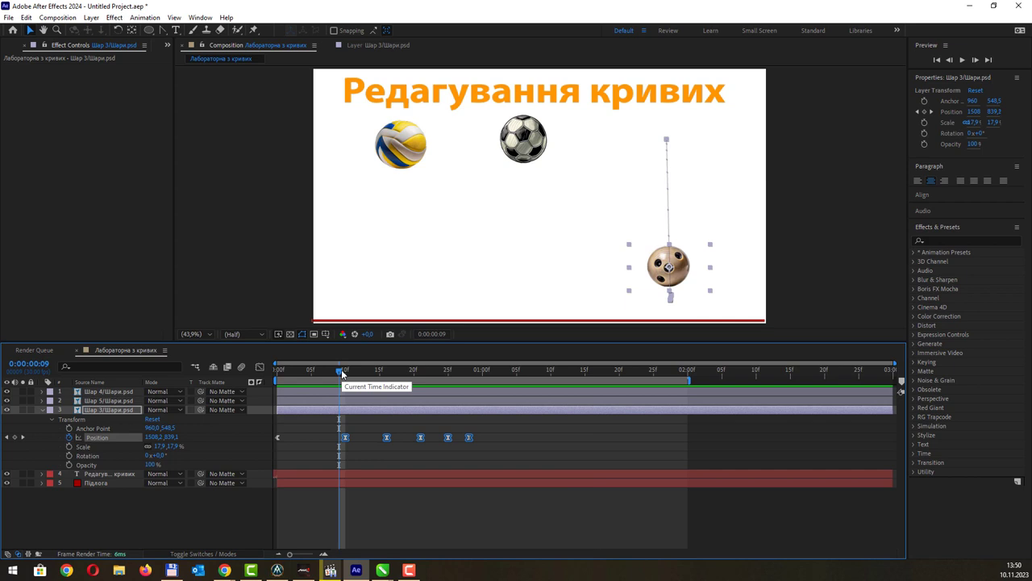
left_click_drag(340, 370, 276, 375)
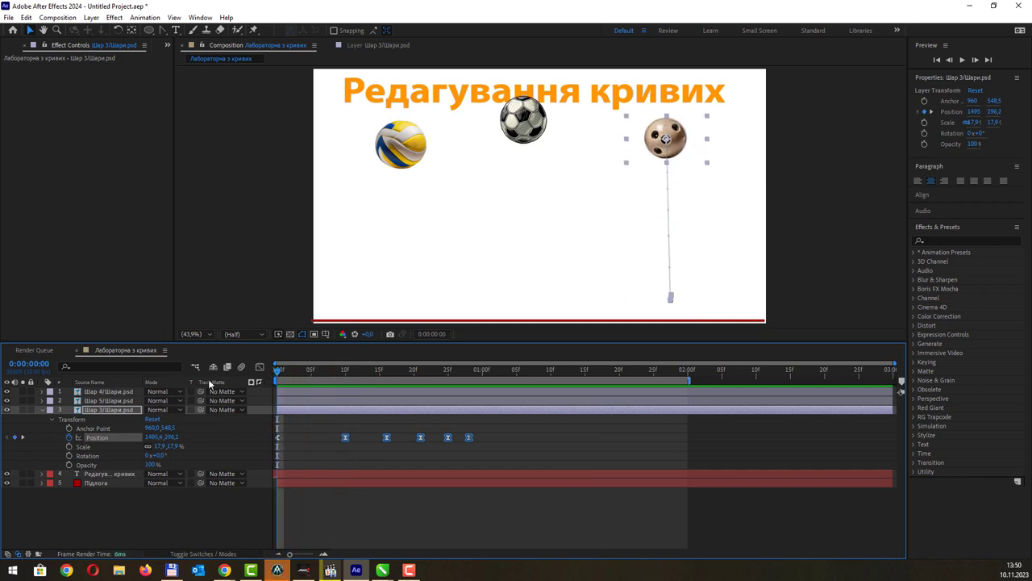
left_click(42, 410)
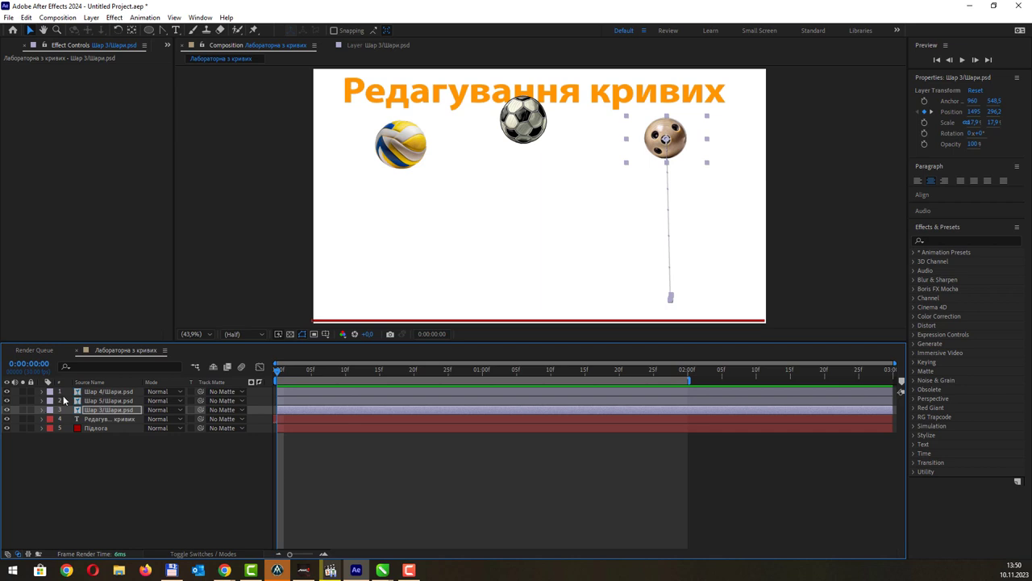
Squash the volleyball to about 20.5 × 18.8% and move its anchor back near the centre
left_click(106, 393)
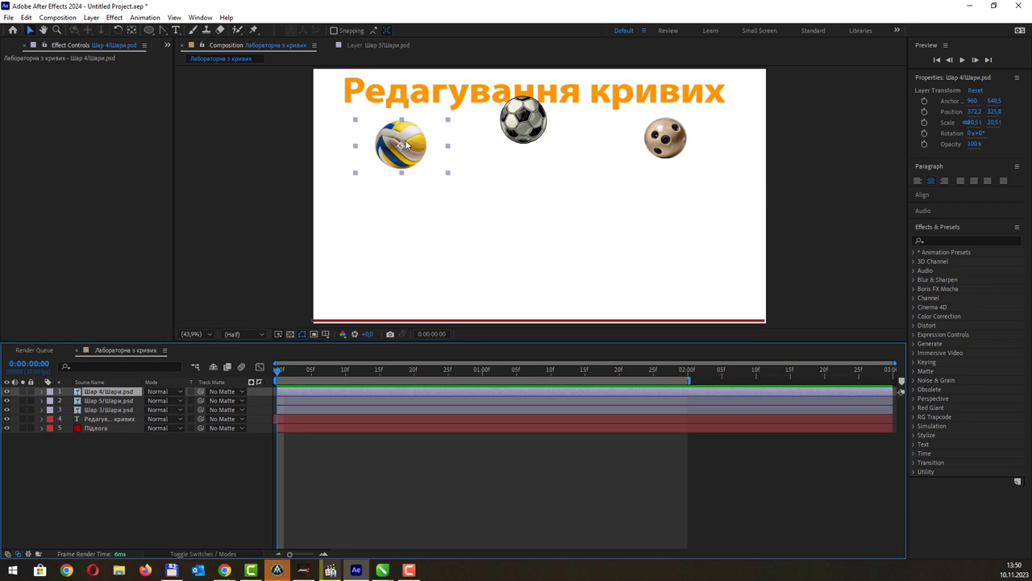
left_click_drag(402, 166, 399, 170)
left_click(131, 29)
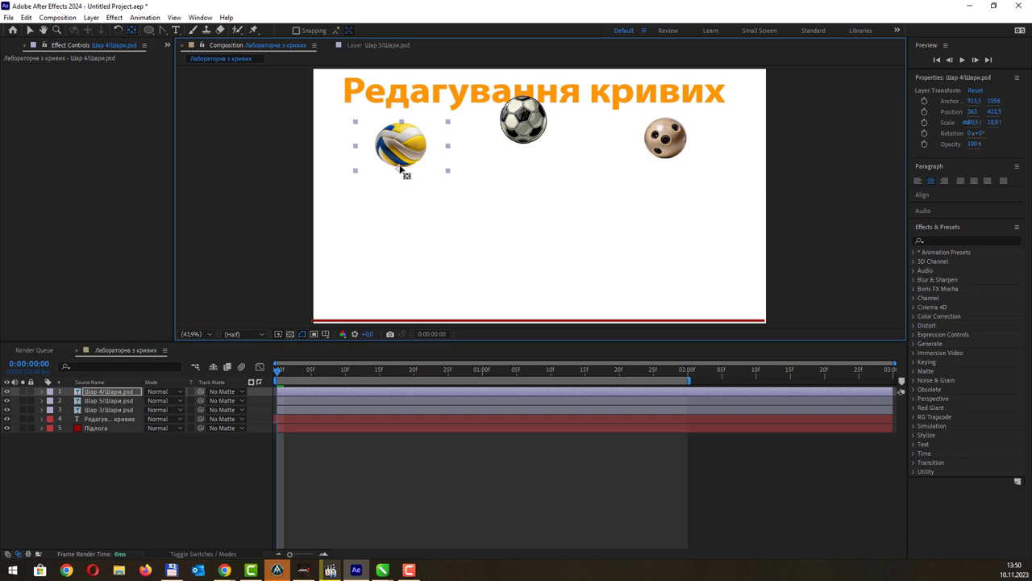
left_click_drag(400, 168, 408, 150)
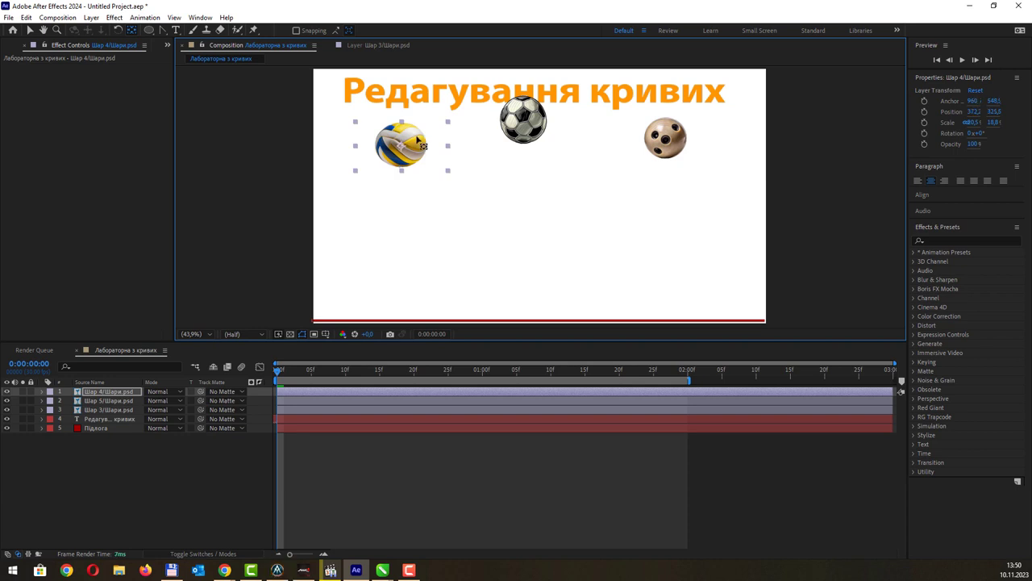